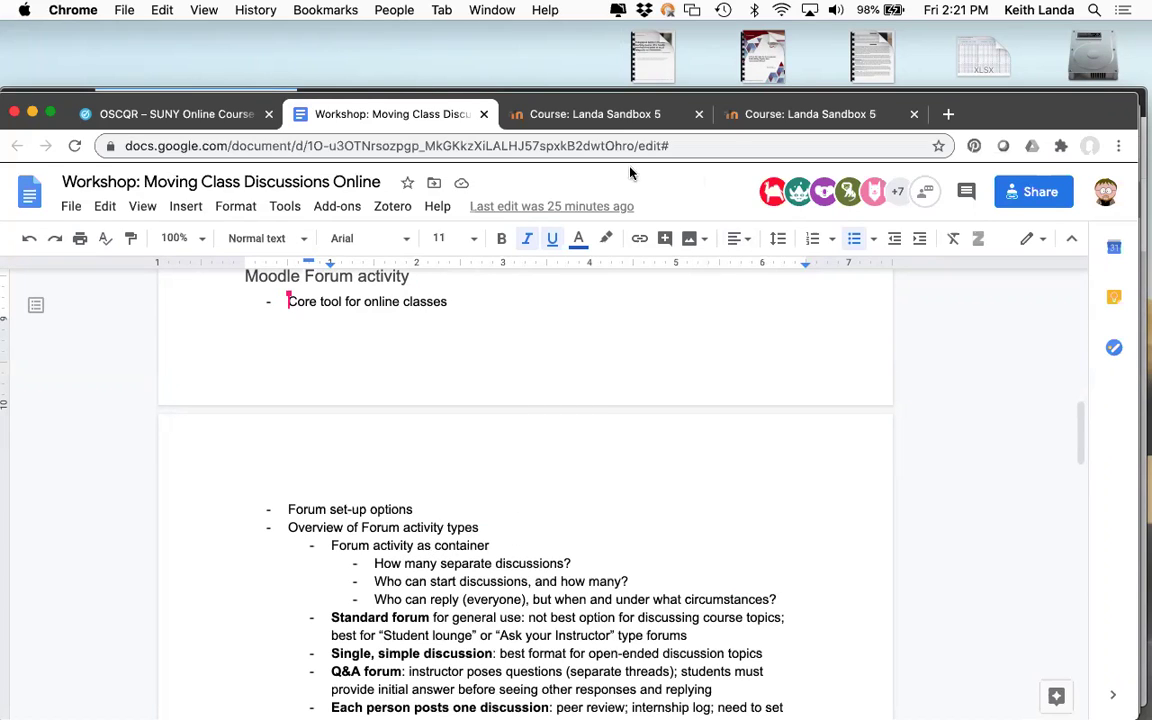
Step: Switch from the workshop Google Doc to the 'Course: Landa Sandbox 5' Moodle tab
click(813, 116)
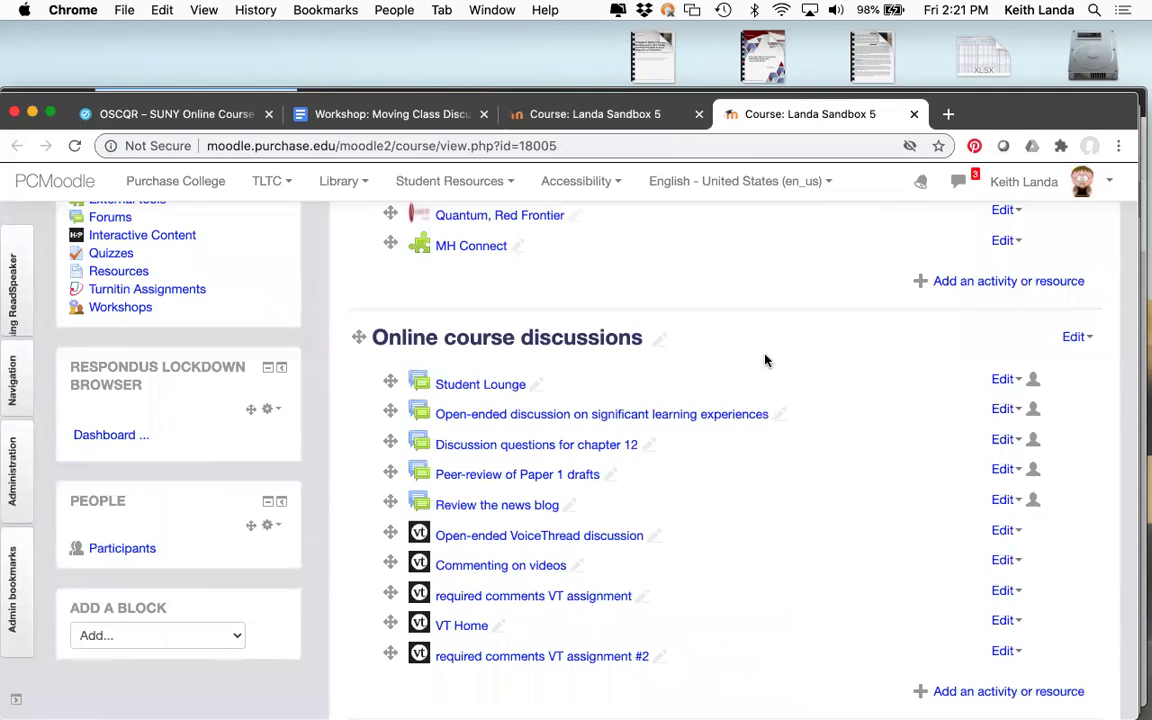
Step: Bring up the activity chooser for the Online course discussions section
scroll(765, 360, down, 2)
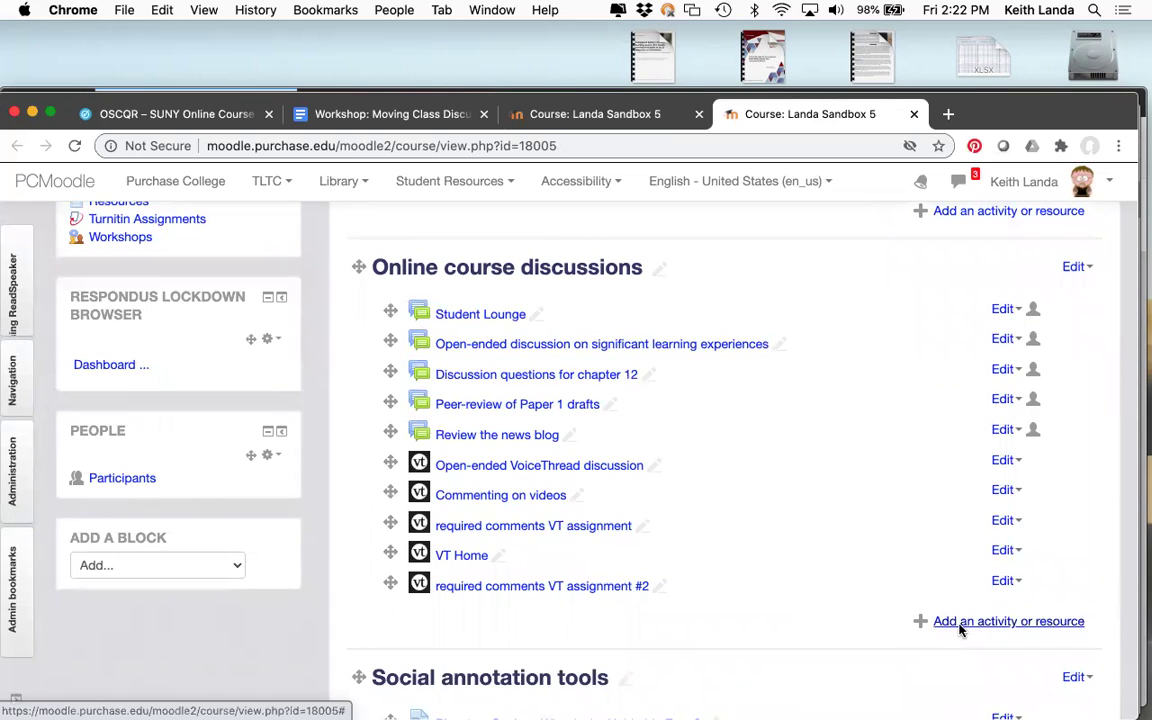
click(960, 626)
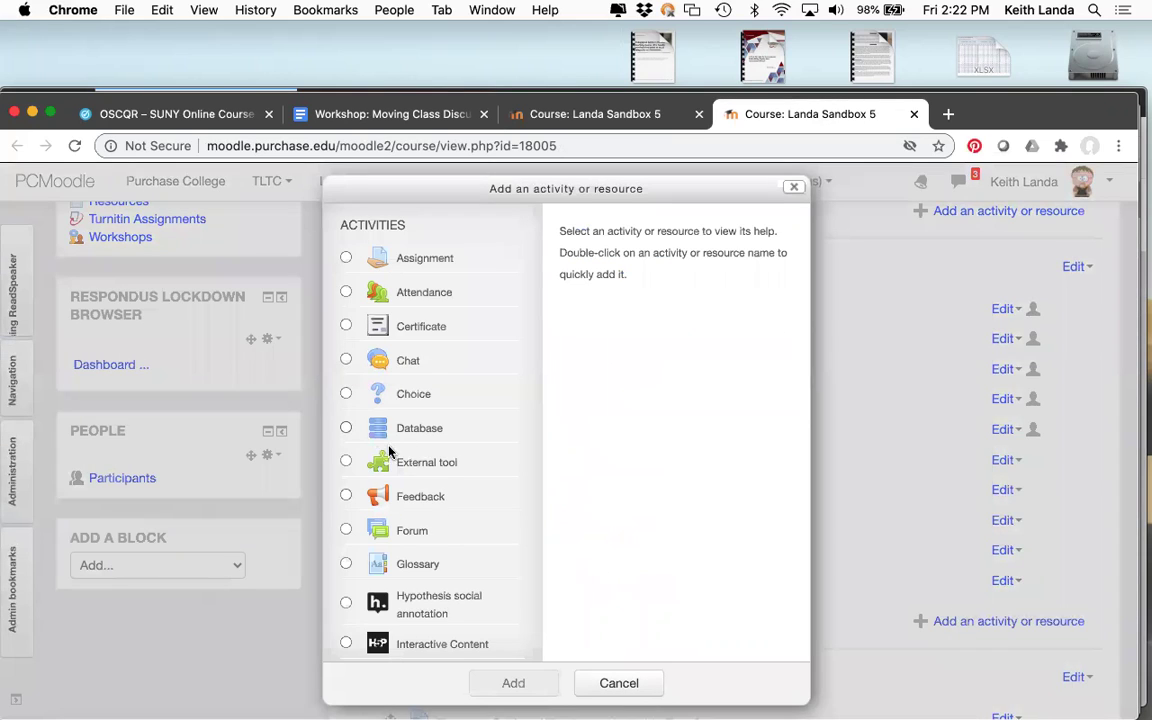
Step: Choose Forum in the activity chooser and add it to section 1
click(346, 531)
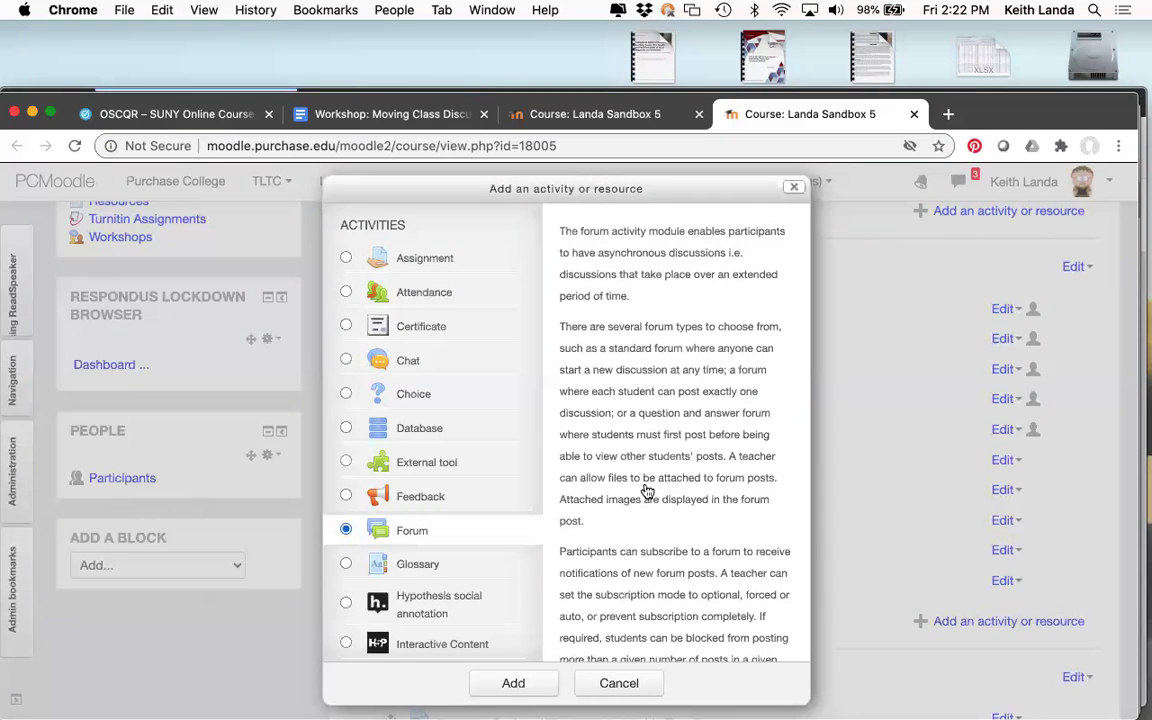
click(529, 683)
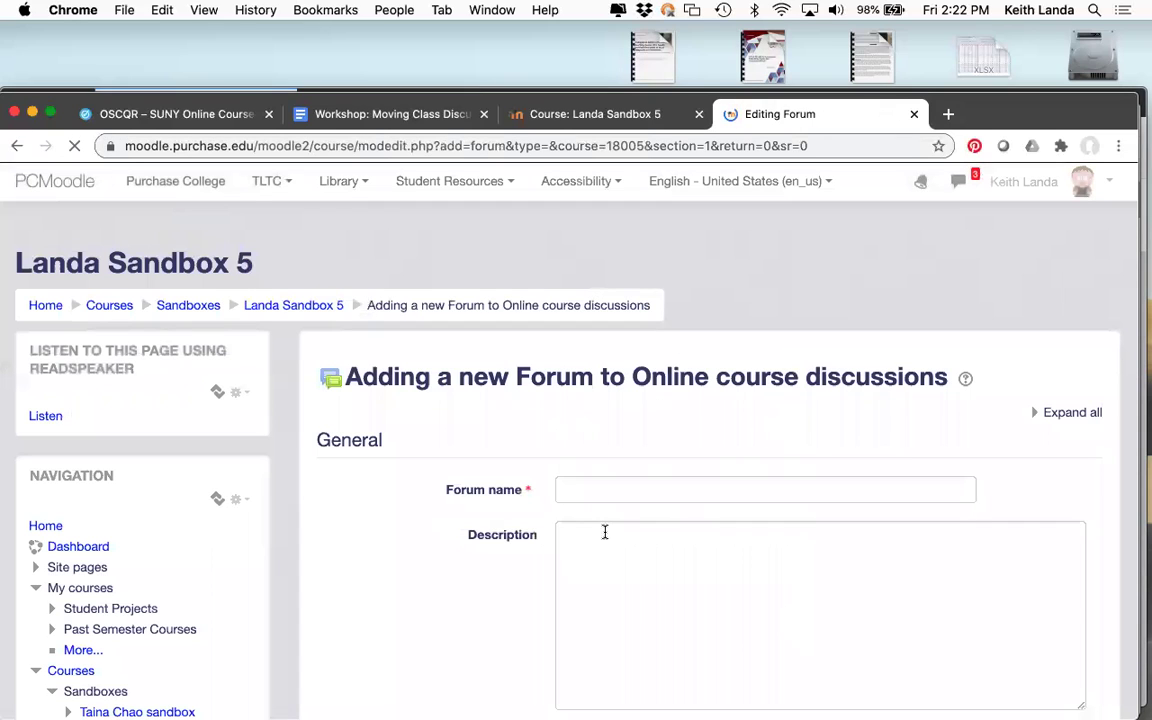
Step: Expand all forum settings and name the new forum 'Workshop example'
click(597, 490)
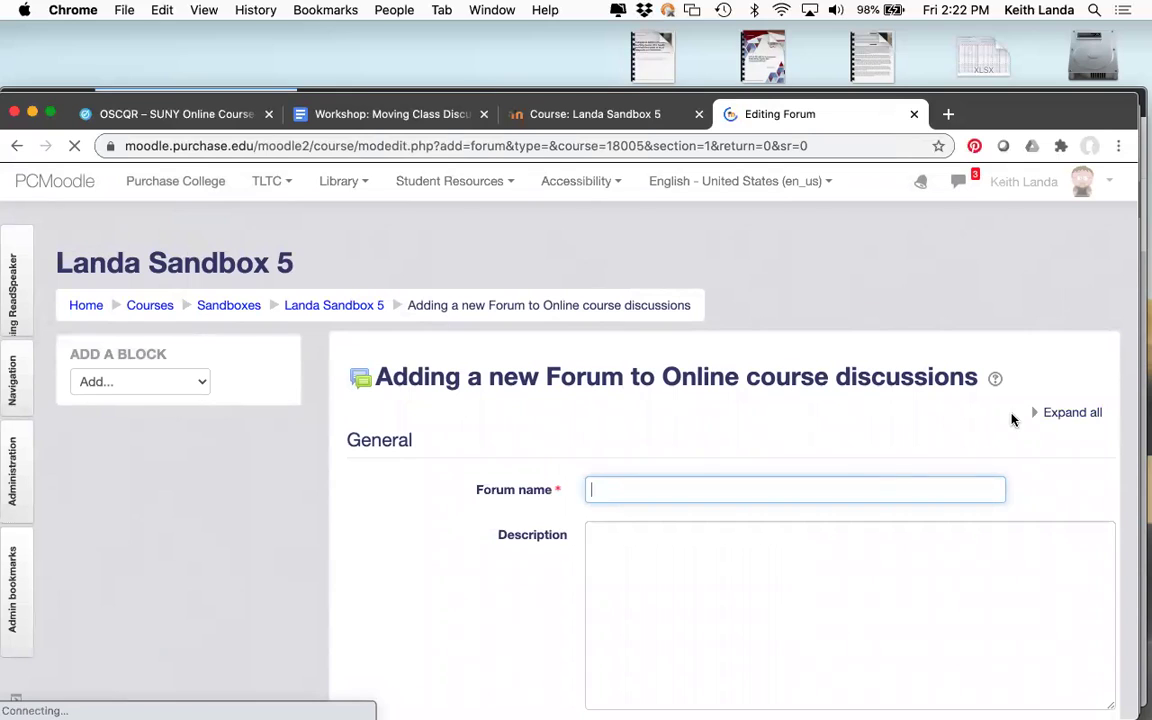
click(1068, 414)
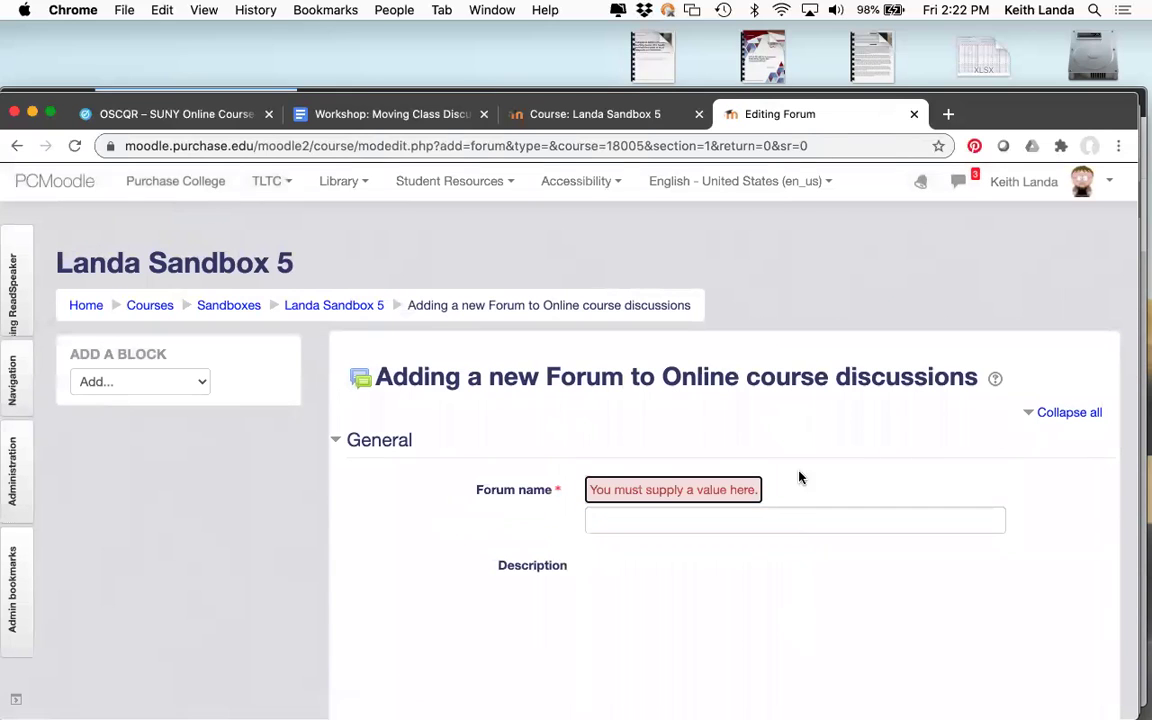
click(757, 516)
text(Worksho)
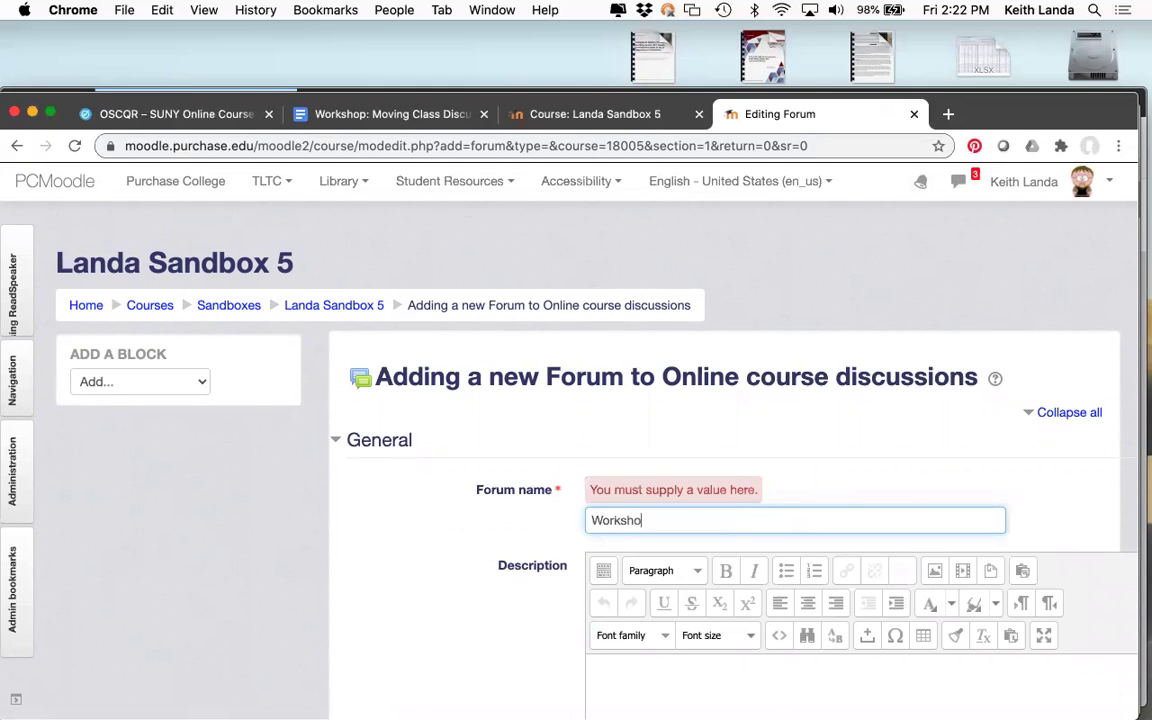
text(p example)
scroll(522, 545, down, 5)
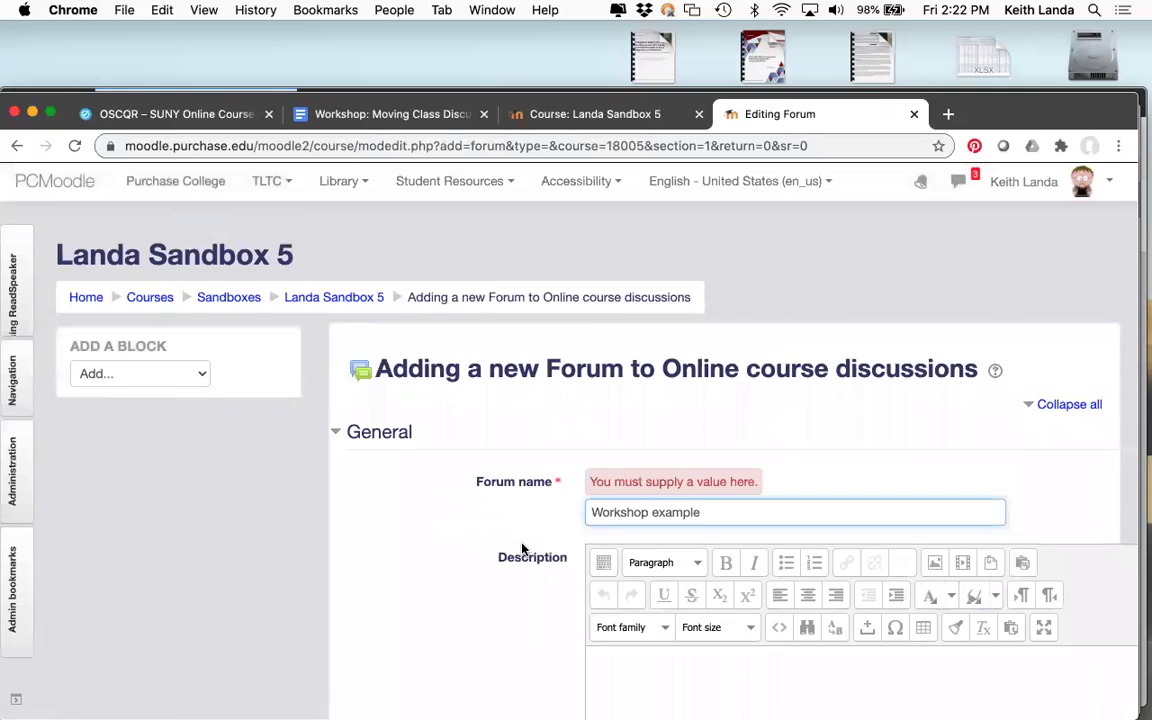
scroll(522, 548, down, 5)
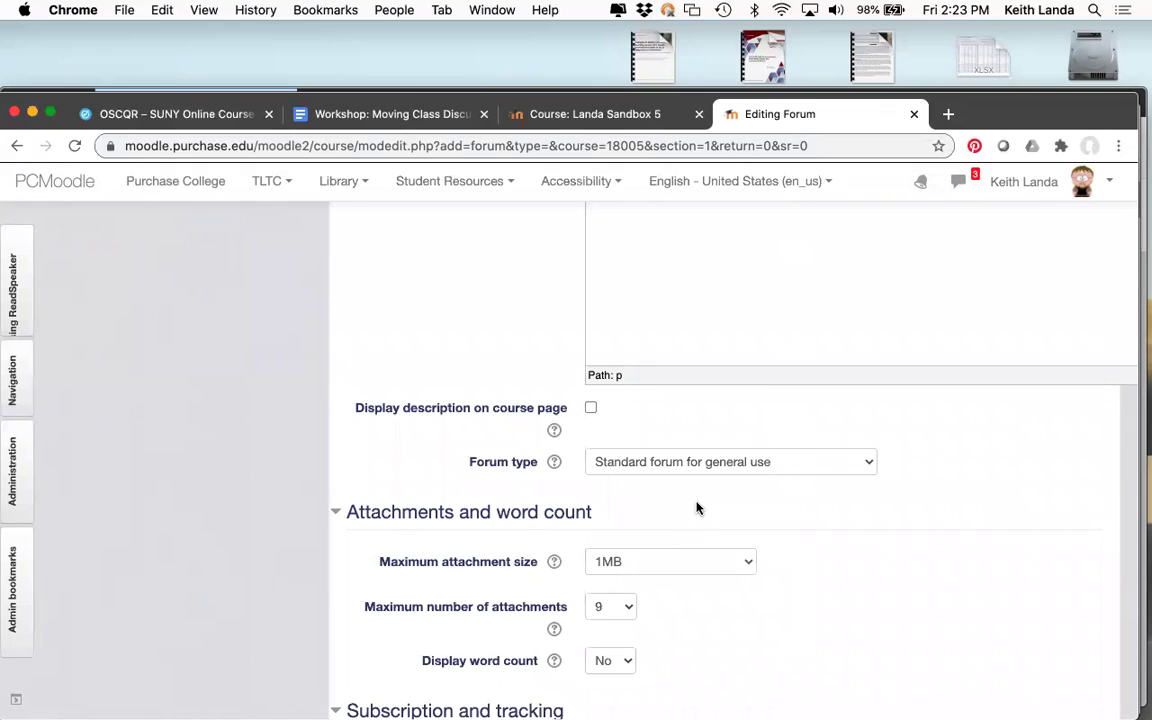
Step: Keep the forum type 'Standard forum for general use' and return to the course page
click(842, 472)
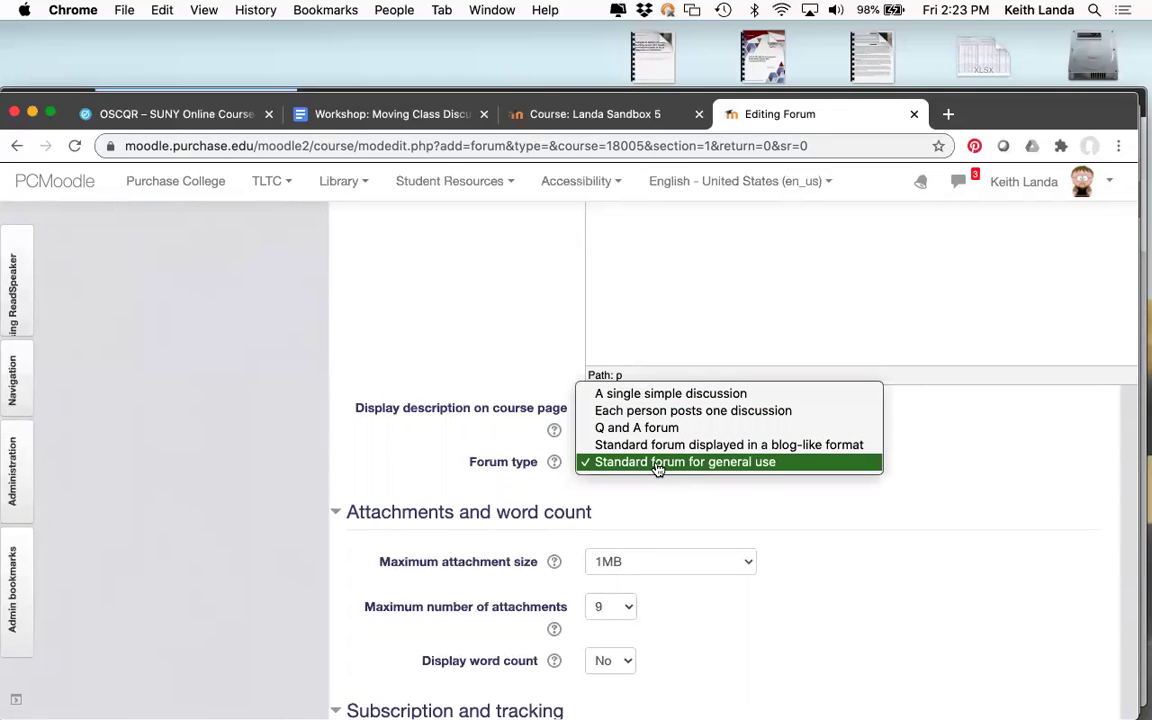
click(576, 118)
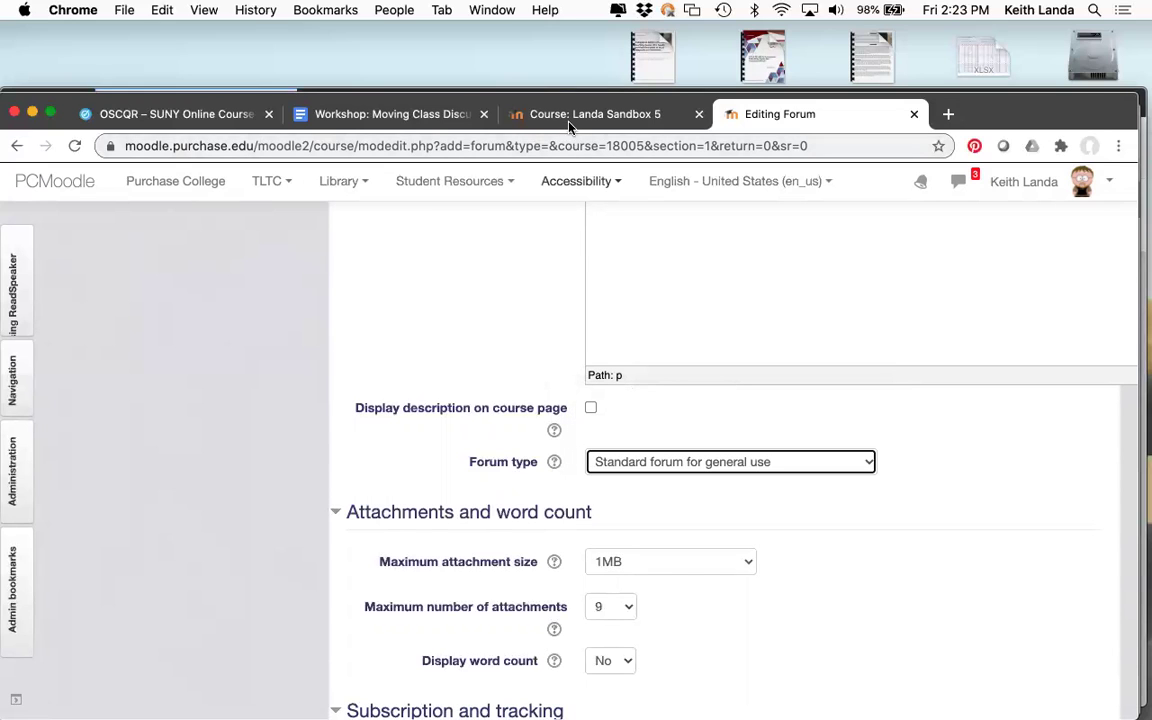
click(569, 120)
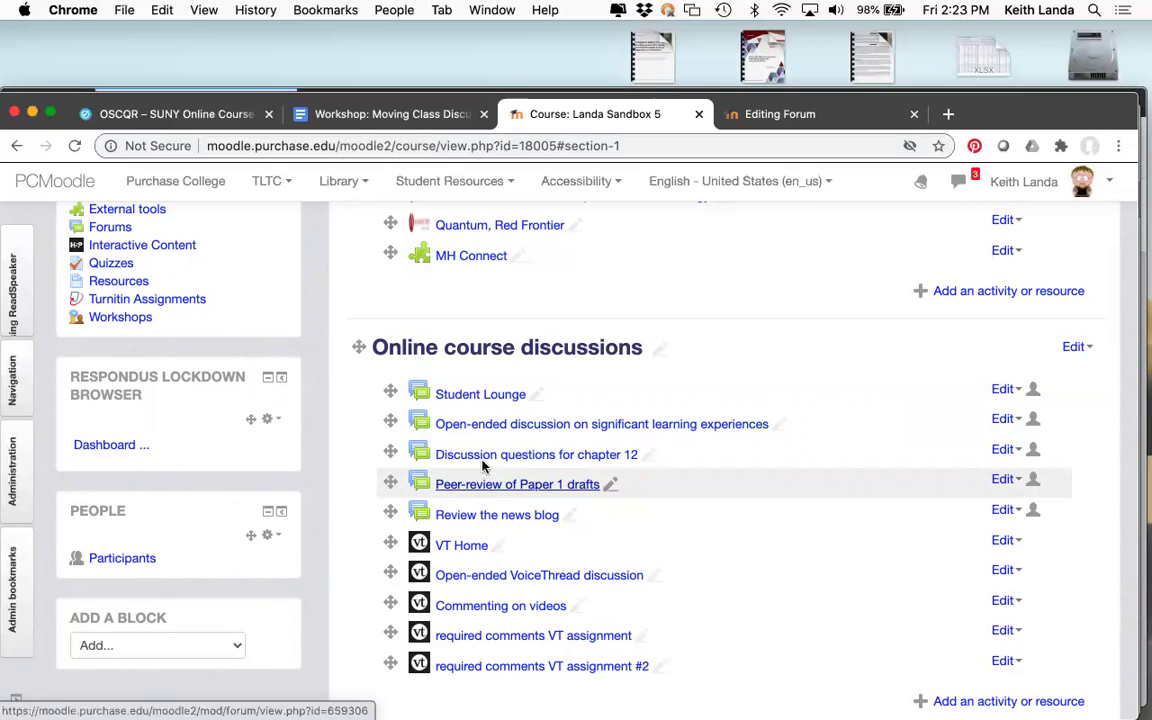
click(393, 116)
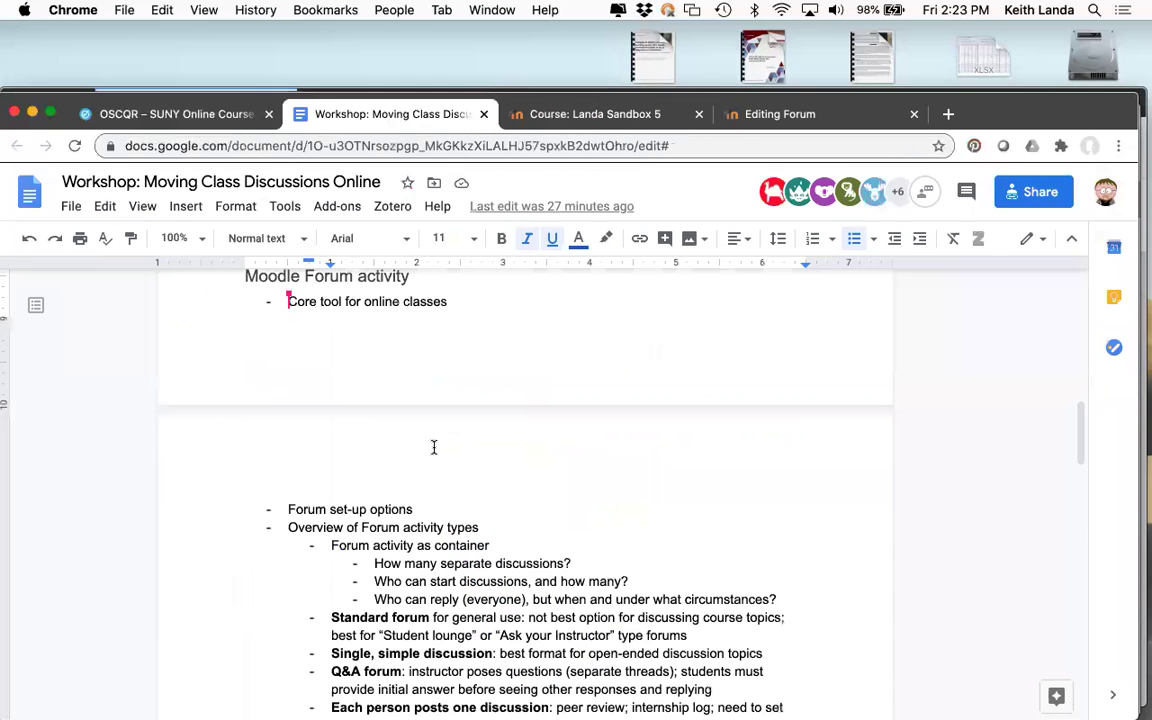
scroll(434, 447, down, 3)
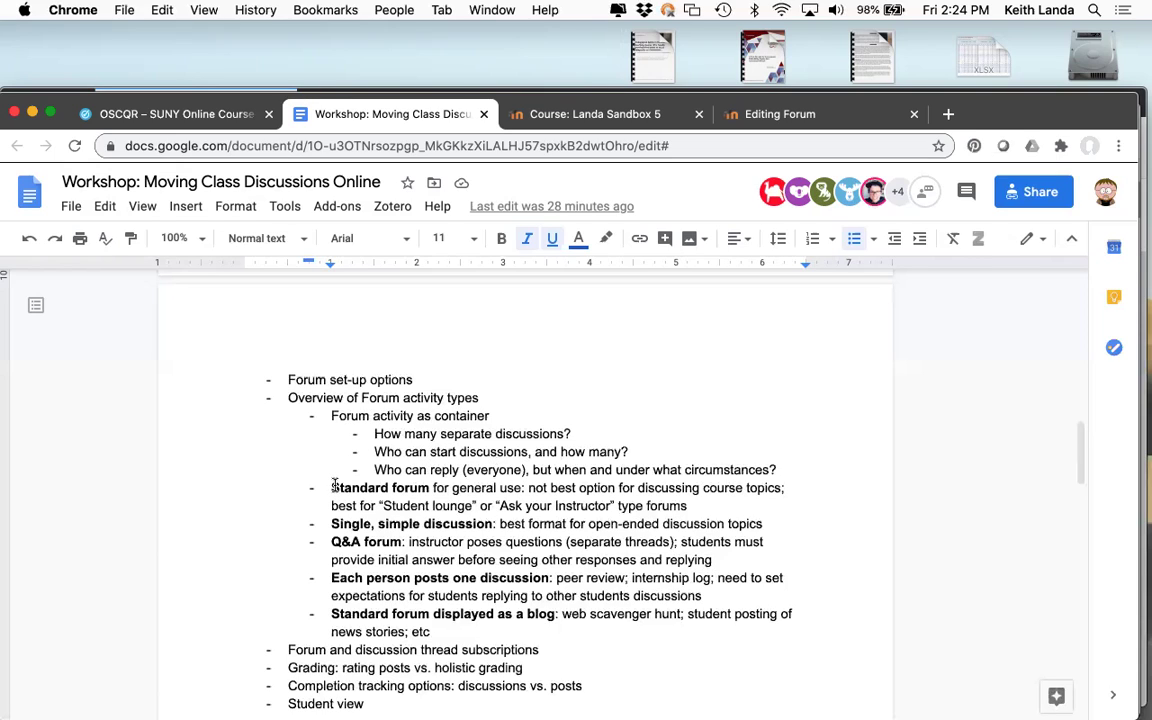
drag(331, 487, 698, 516)
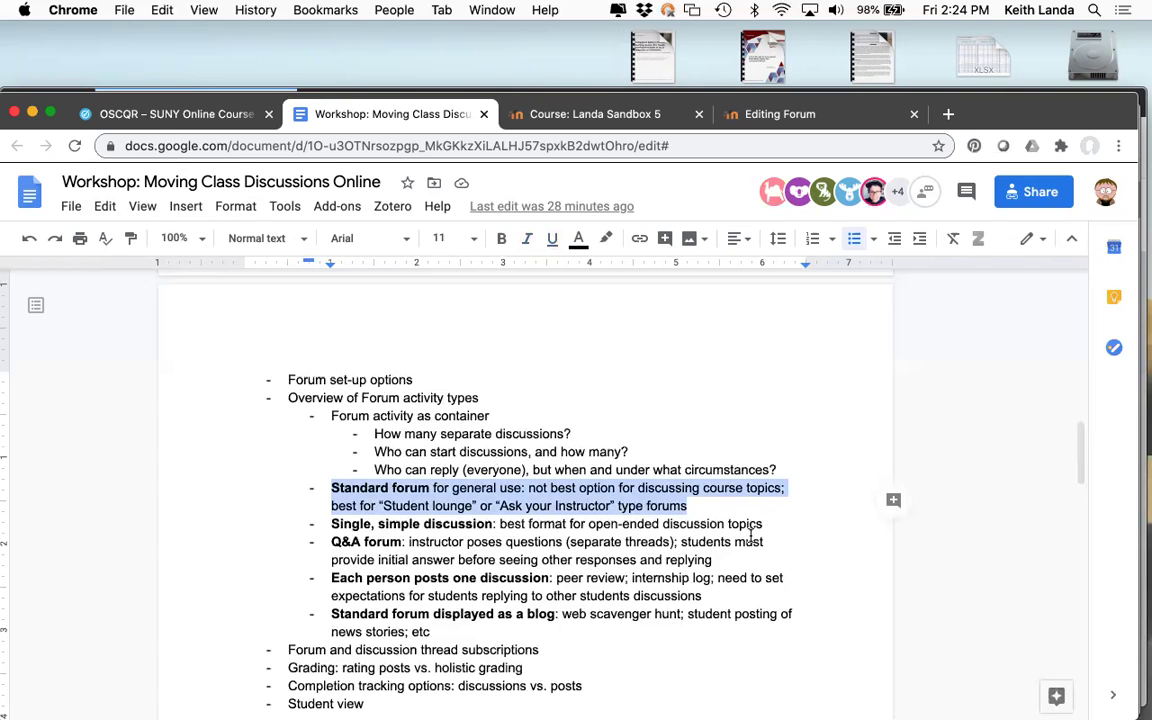
click(505, 494)
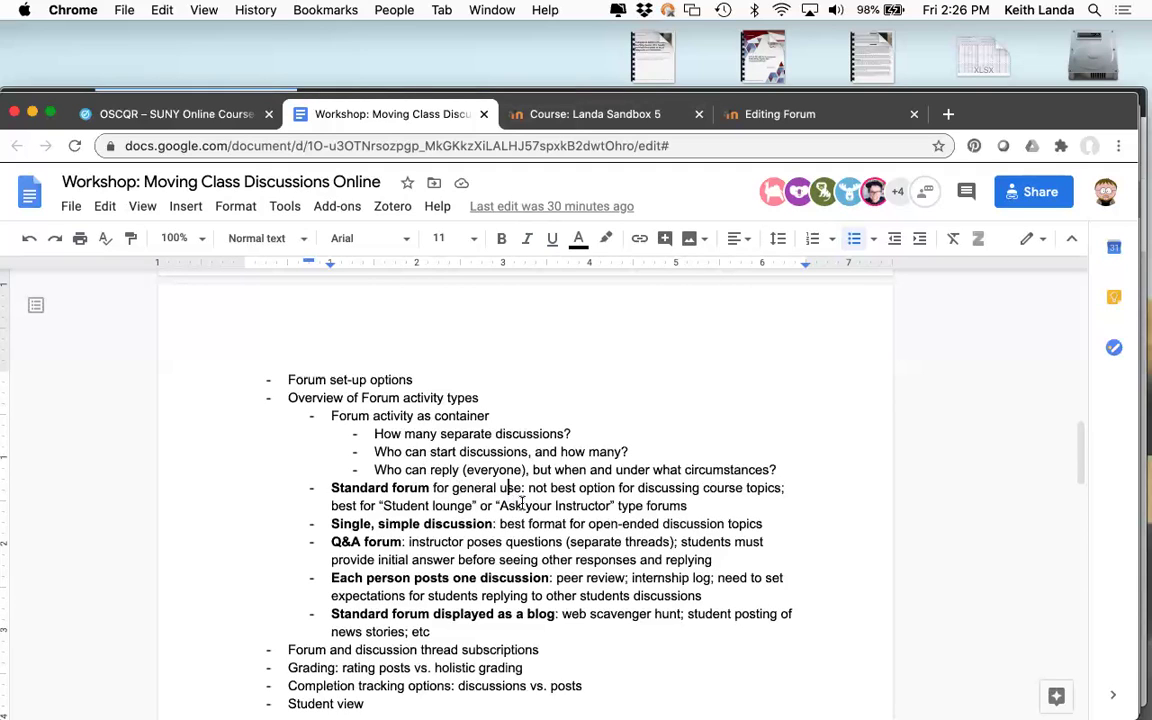
Step: On the course page, try retitling Student Lounge 'Ask your course questions here', then cancel
click(583, 116)
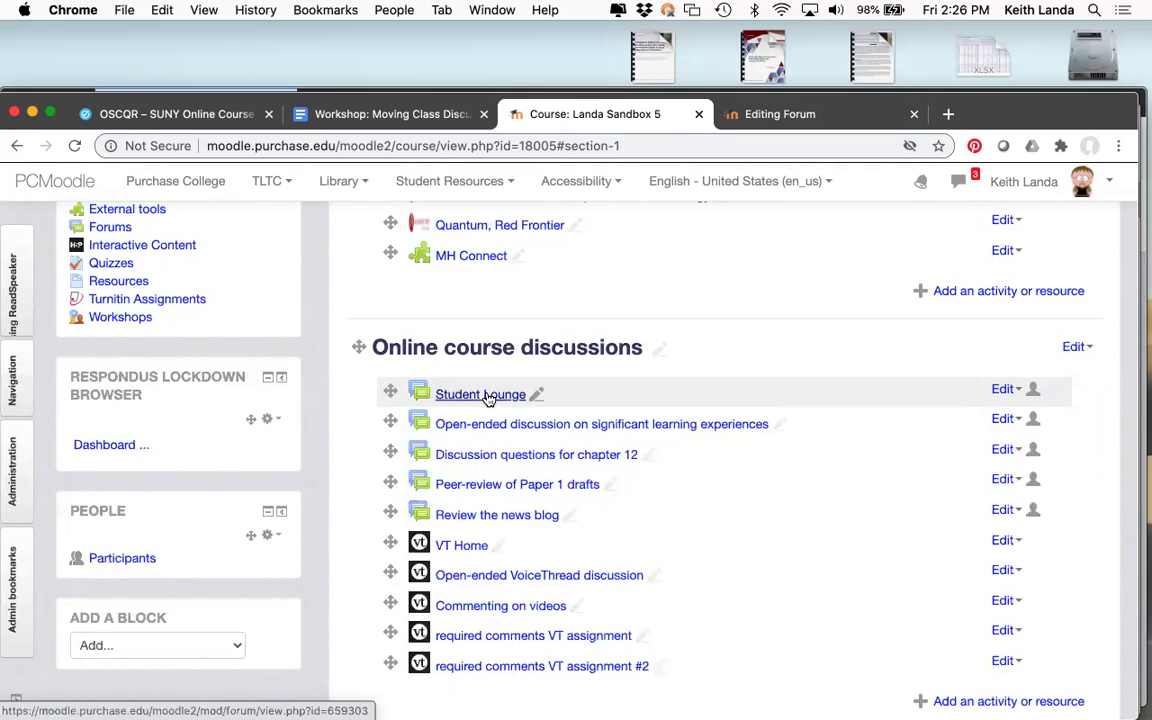
click(538, 397)
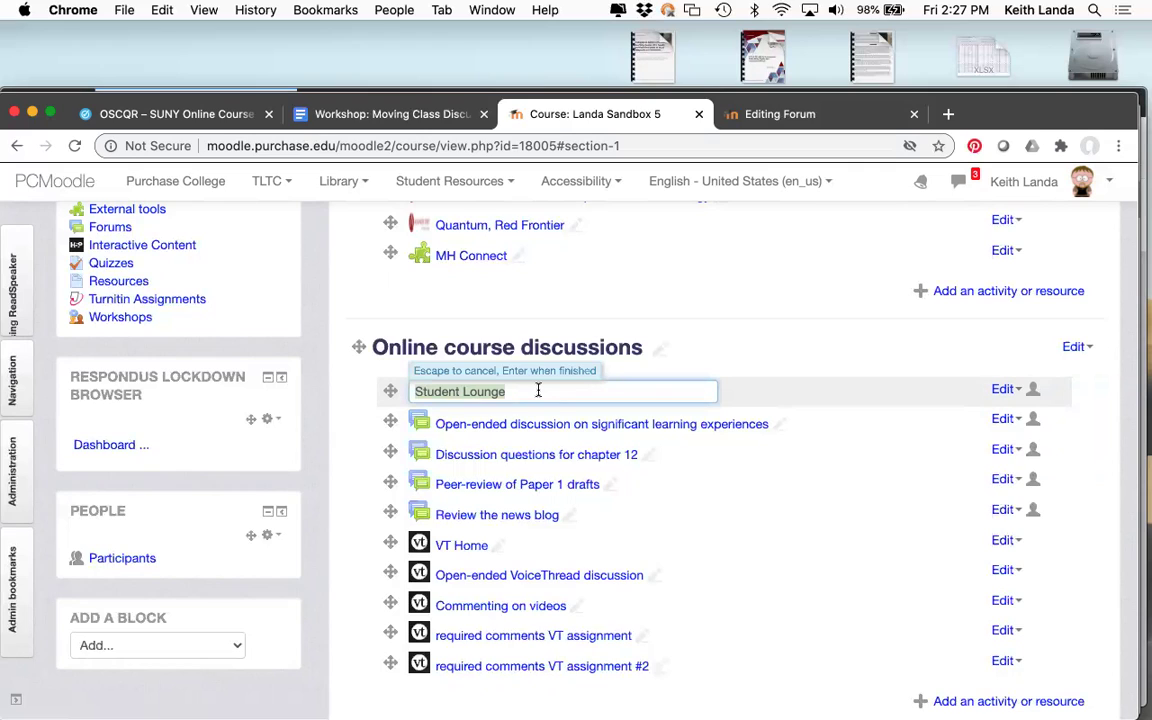
text(A)
key(BackSpace)
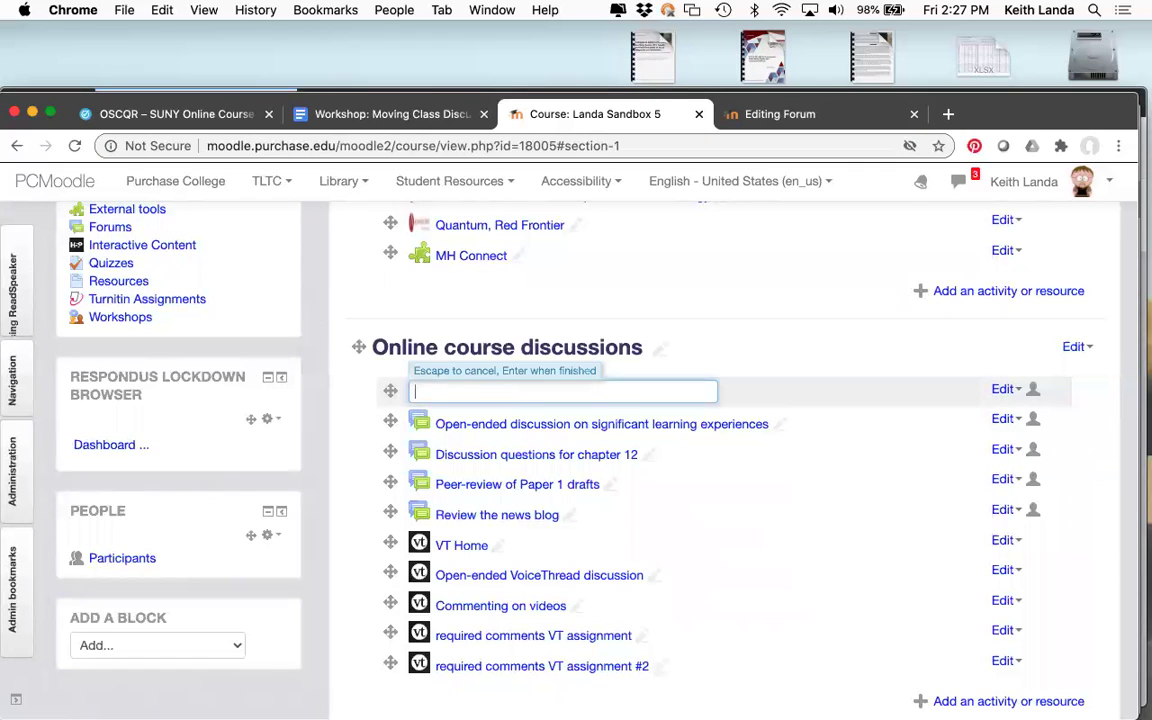
text(Ask your course questions )
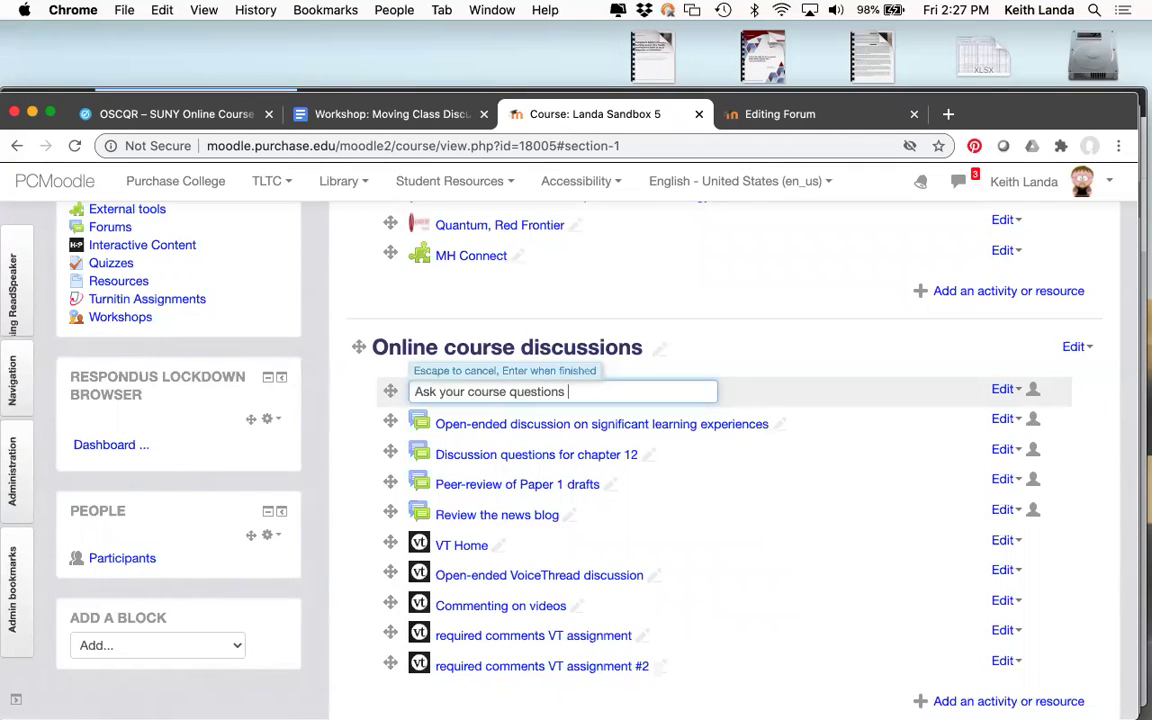
text(here)
key(Escape)
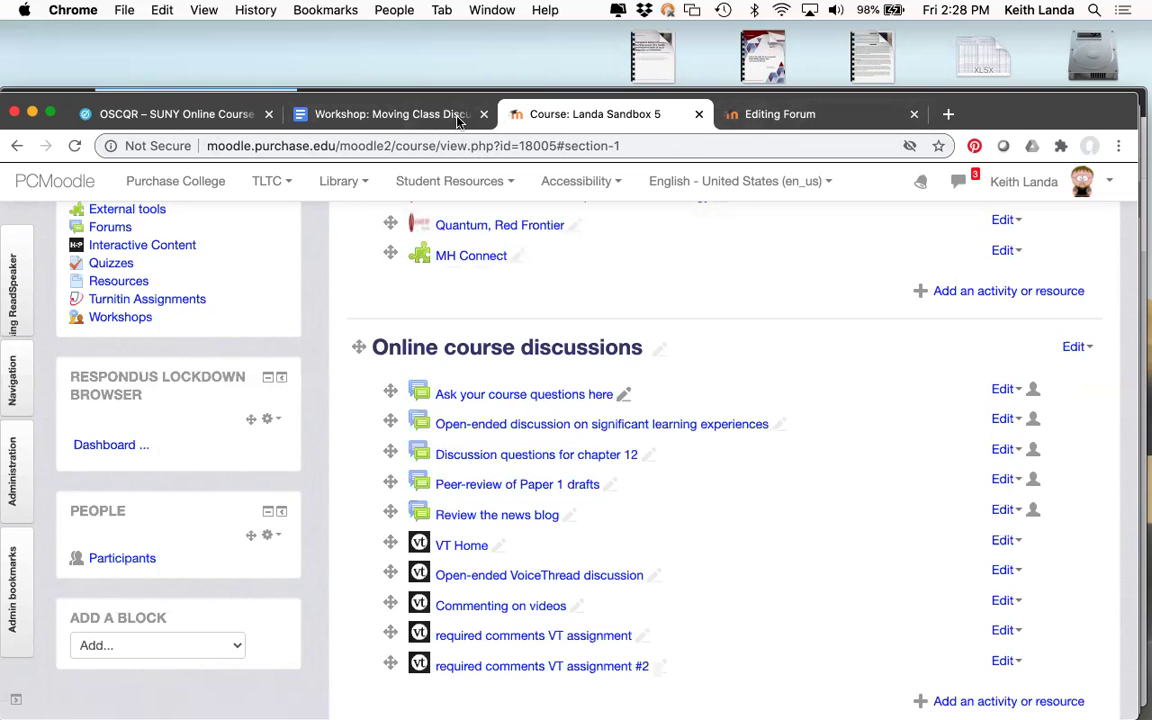
Step: Highlight the Single, simple discussion and Q&A forum items in the workshop notes, then deselect them
click(425, 115)
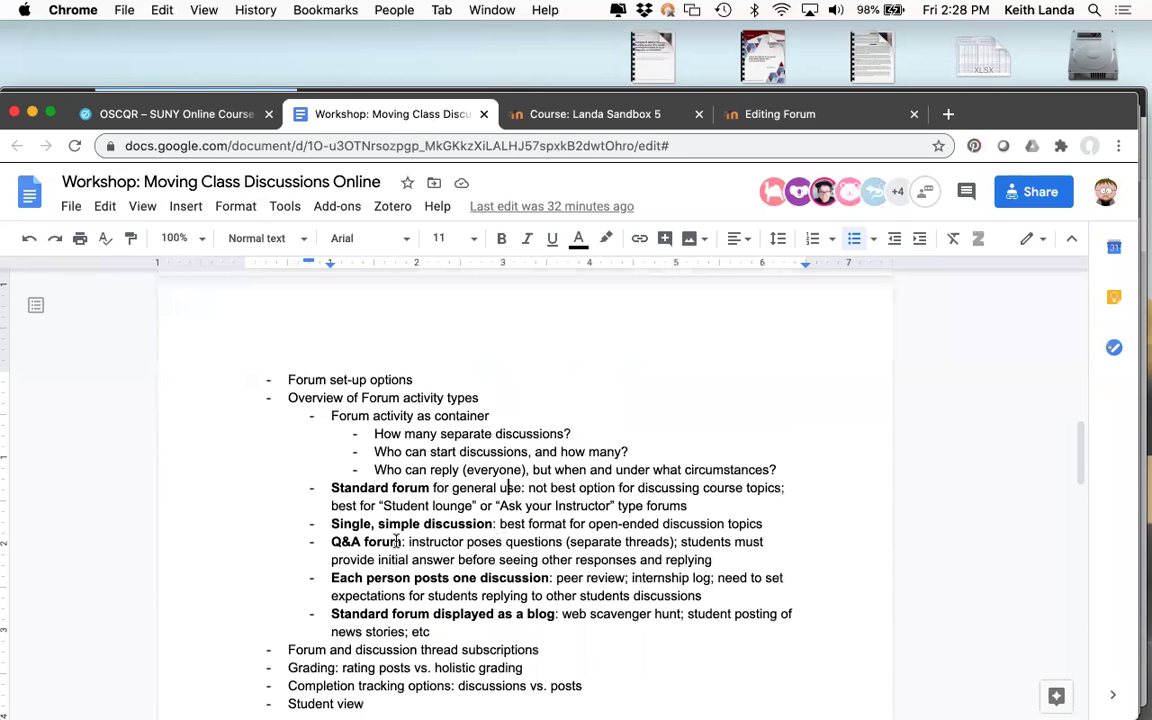
drag(330, 524, 716, 566)
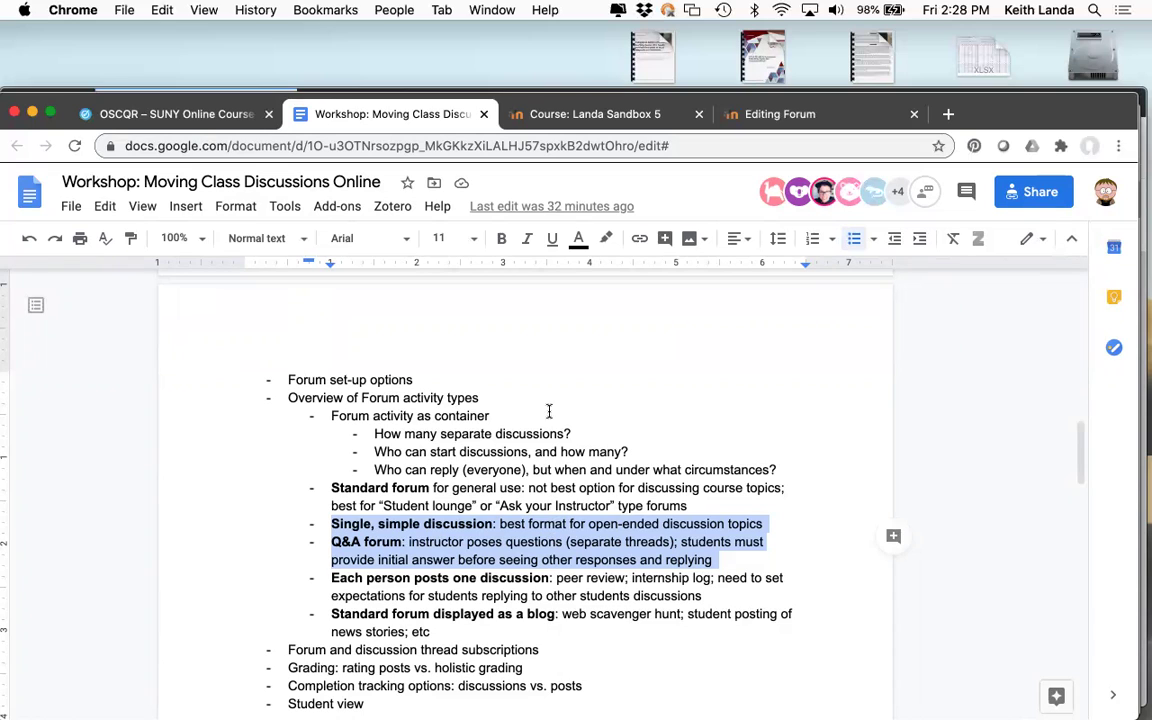
click(540, 112)
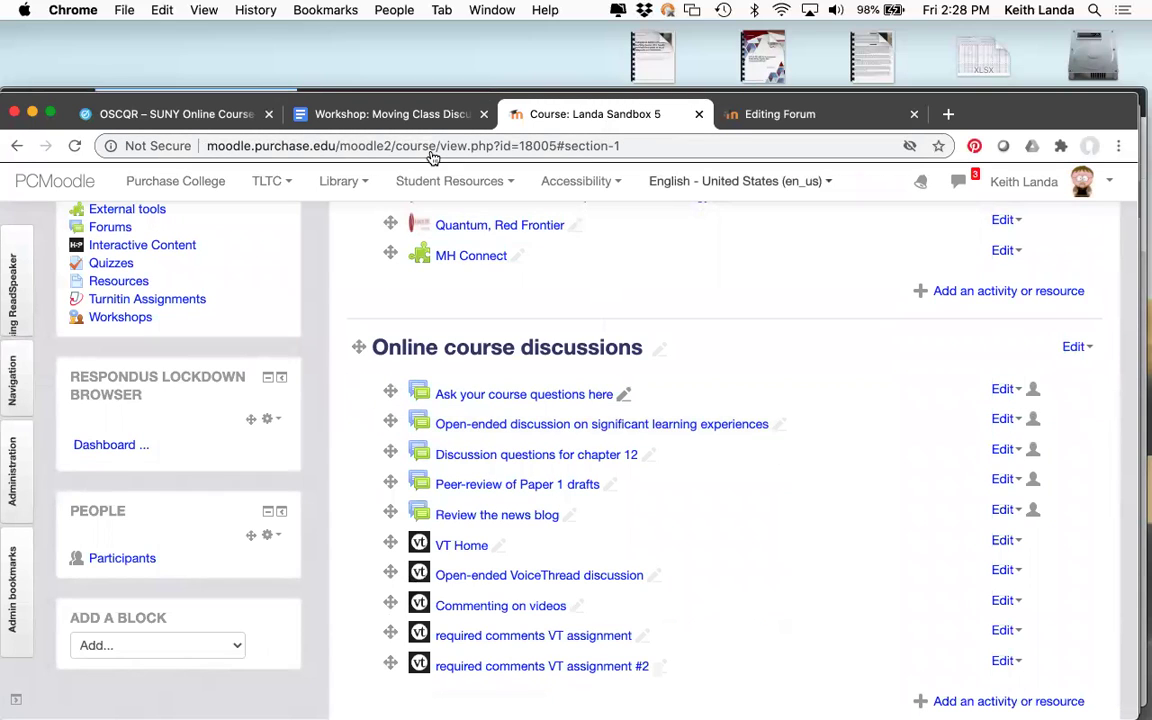
click(400, 114)
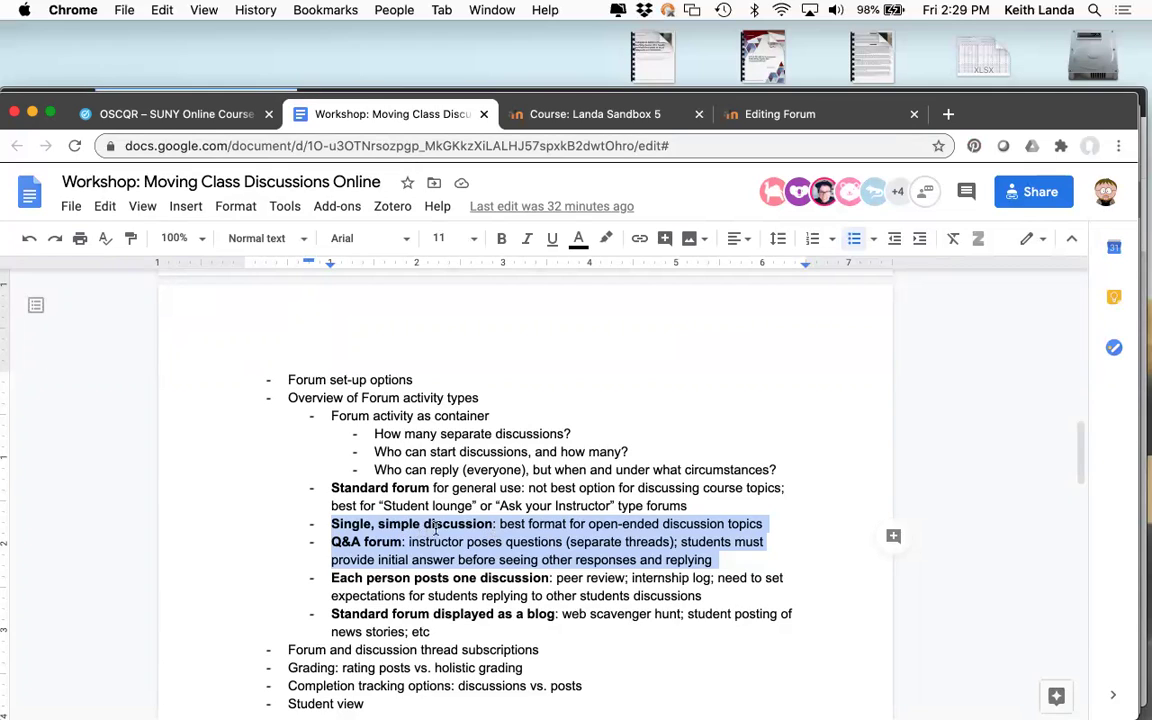
click(512, 525)
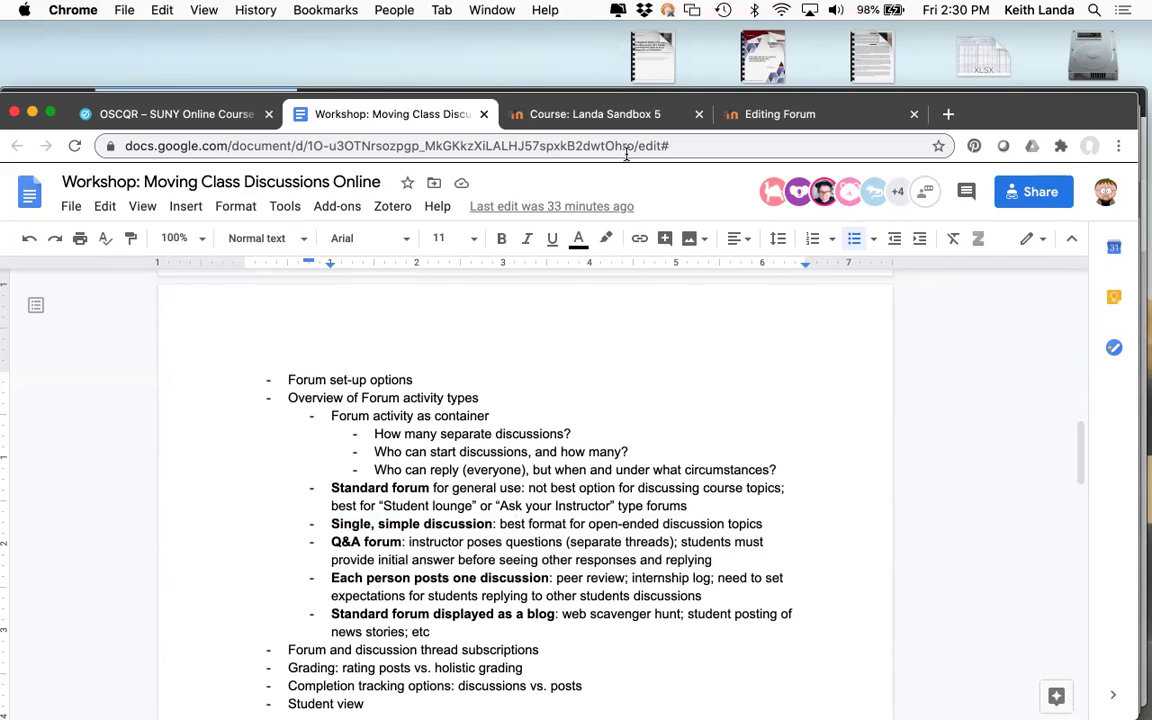
Step: Open the 'Open-ended discussion on significant learning experiences' forum and read its prompt
click(611, 116)
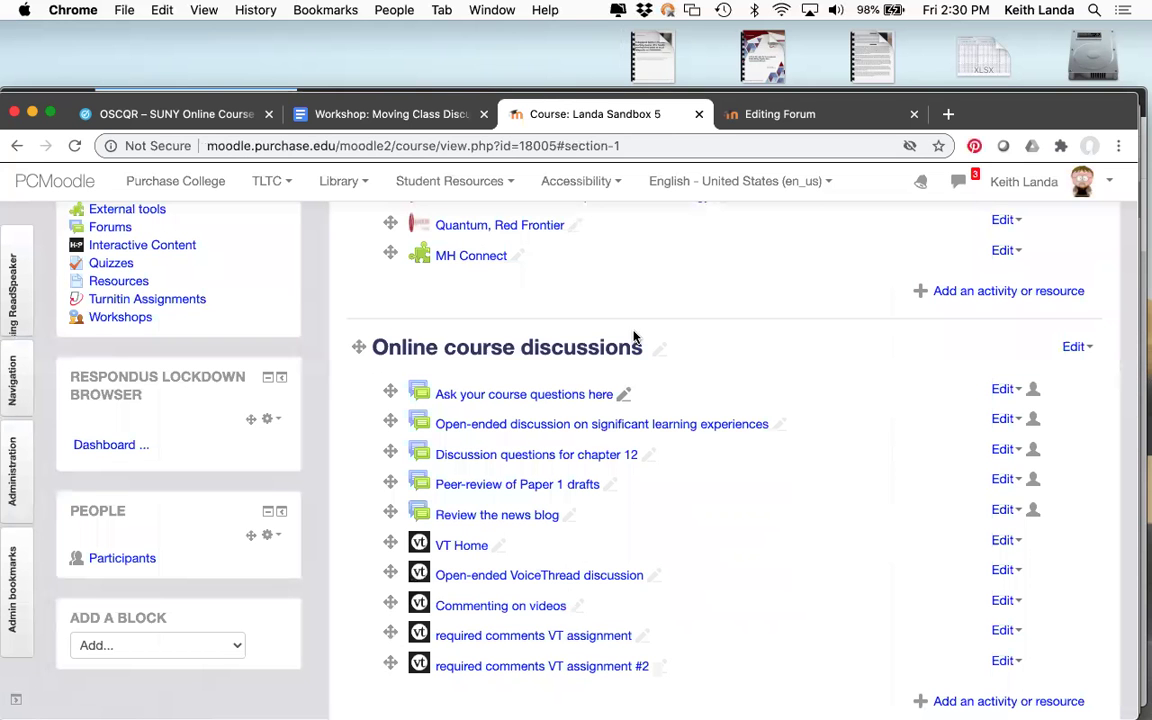
click(571, 425)
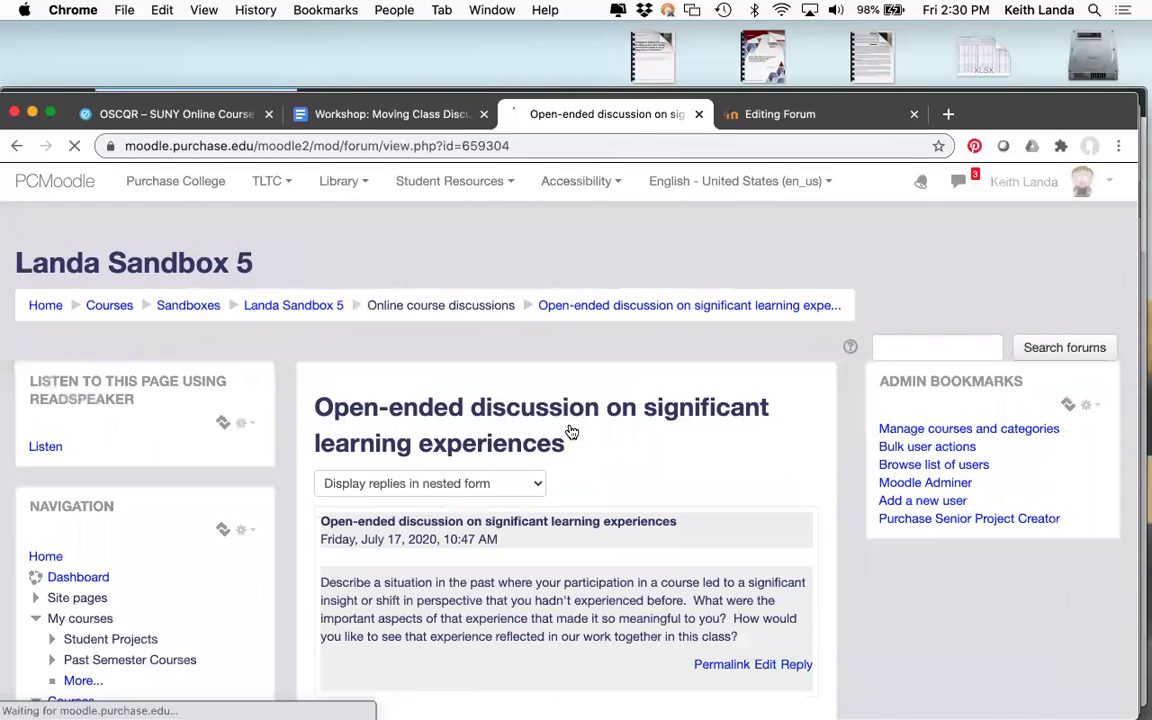
scroll(562, 490, down, 1)
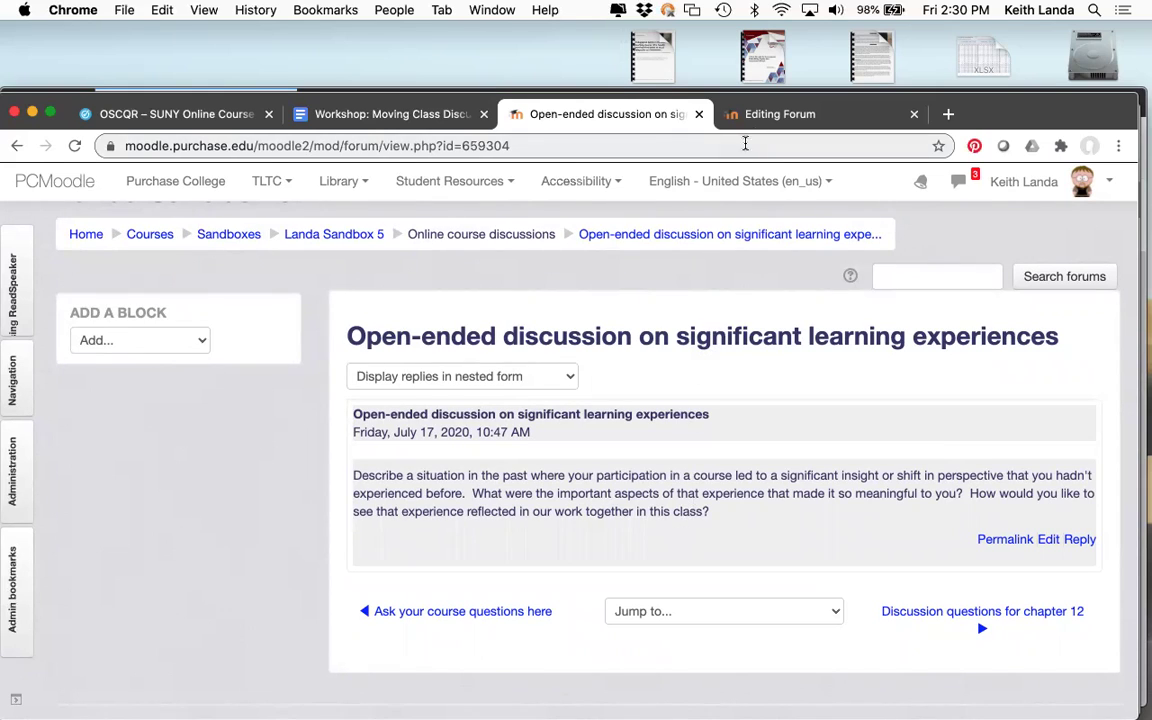
Step: In the workshop outline, highlight the 'Single, simple discussion' bullet, then the 'Q&A forum' bullet
click(411, 118)
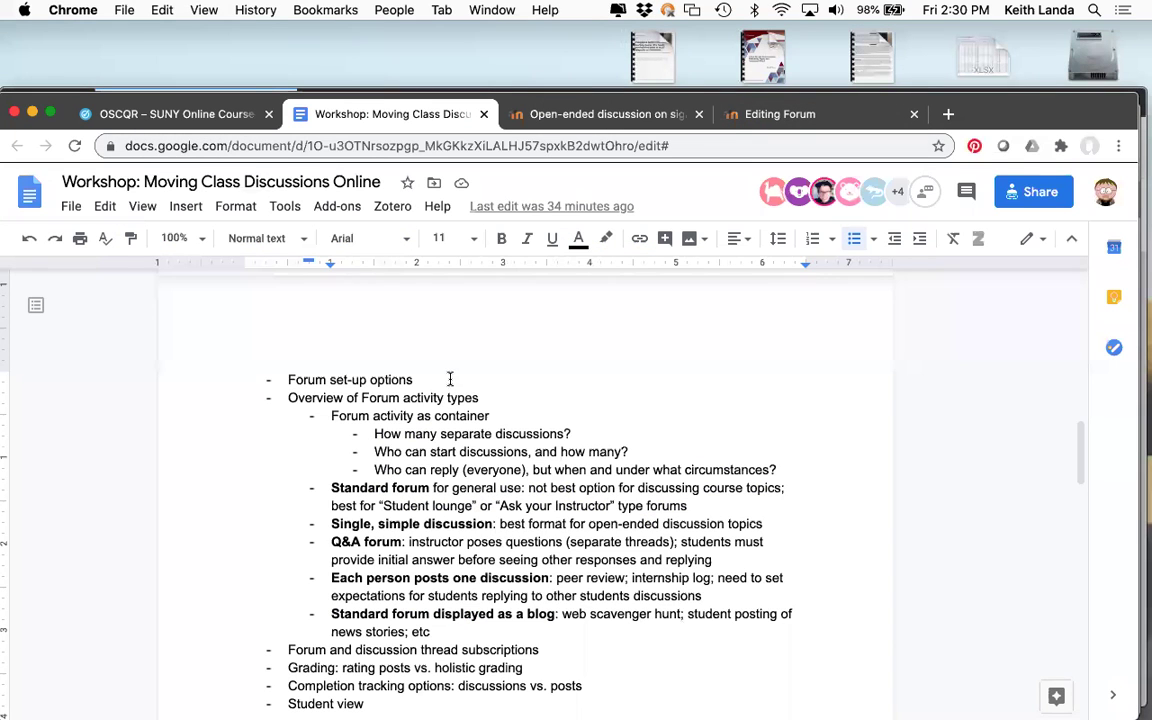
drag(324, 523, 324, 540)
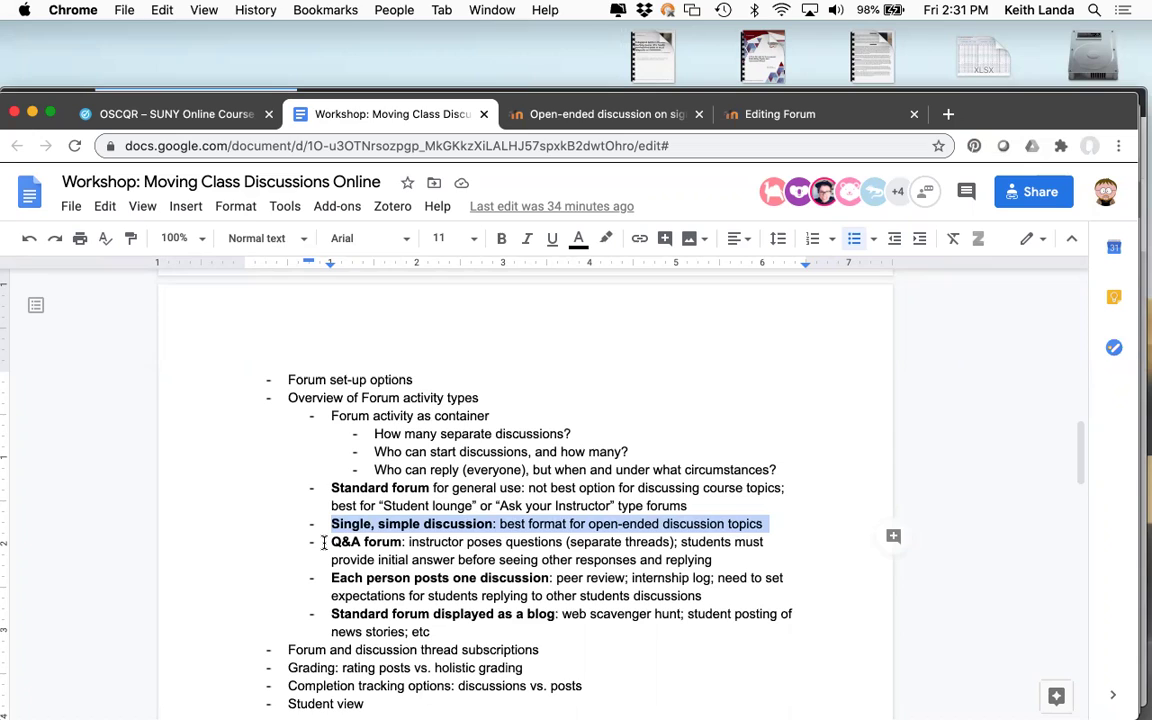
drag(329, 541, 324, 575)
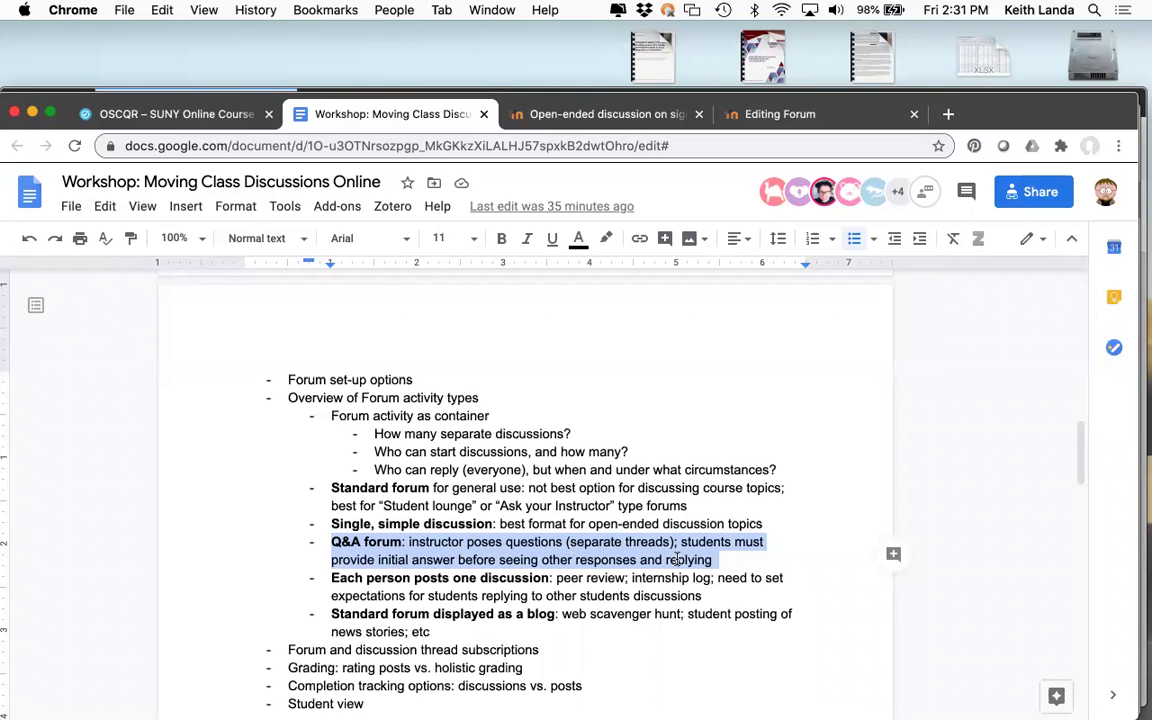
Step: Go back to Landa Sandbox 5 and open the Discussion questions for chapter 12 forum
click(607, 116)
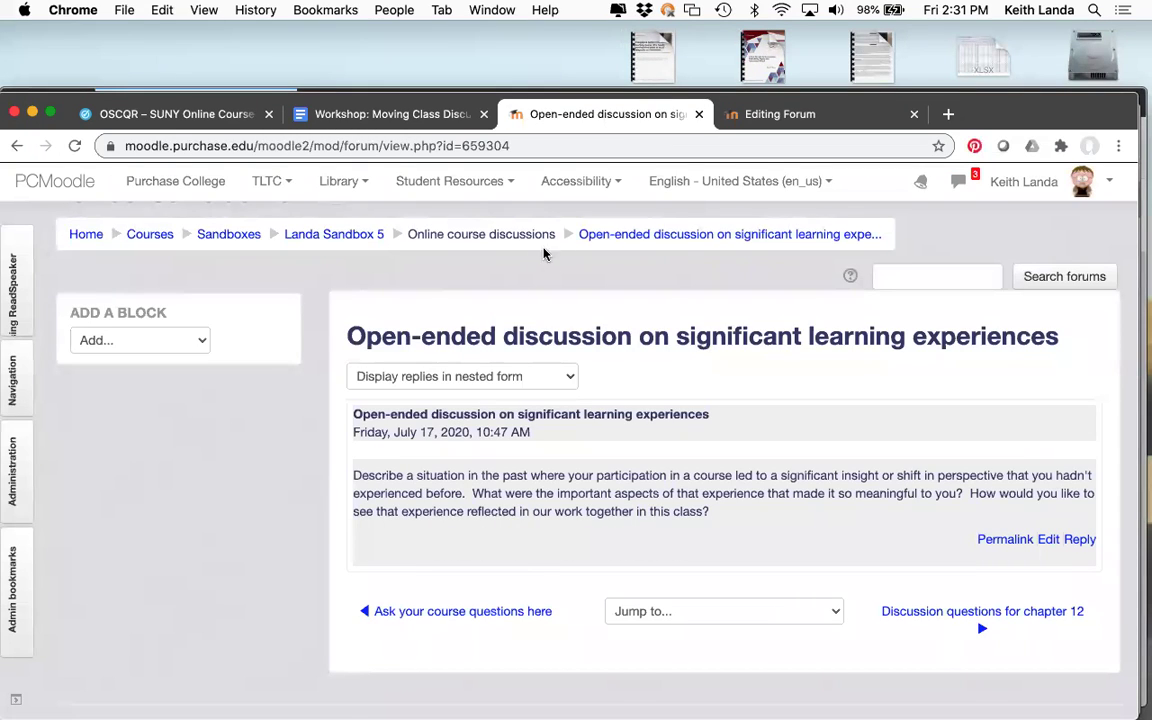
click(373, 234)
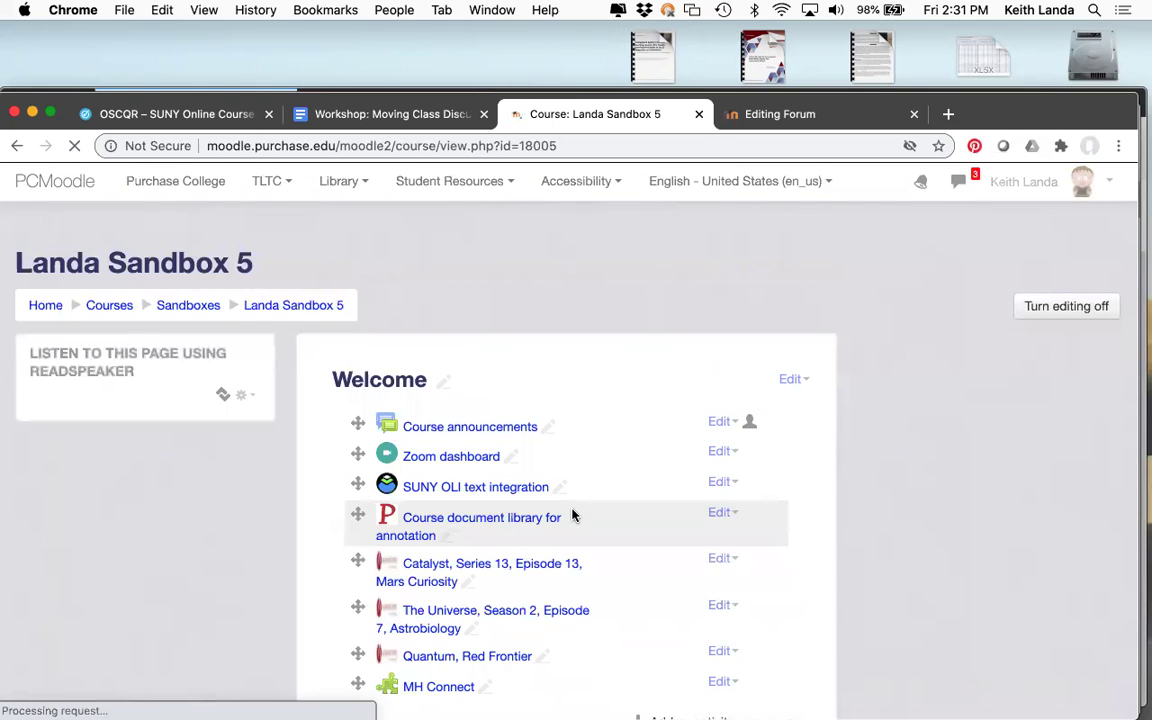
scroll(572, 514, down, 10)
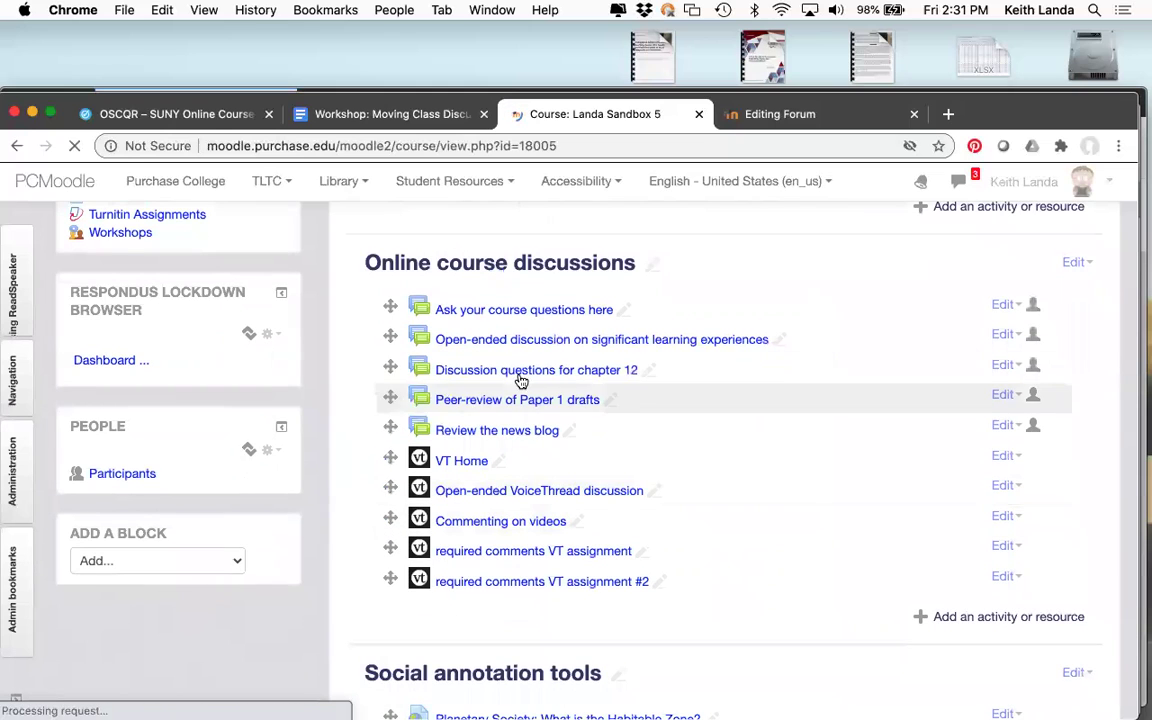
click(530, 371)
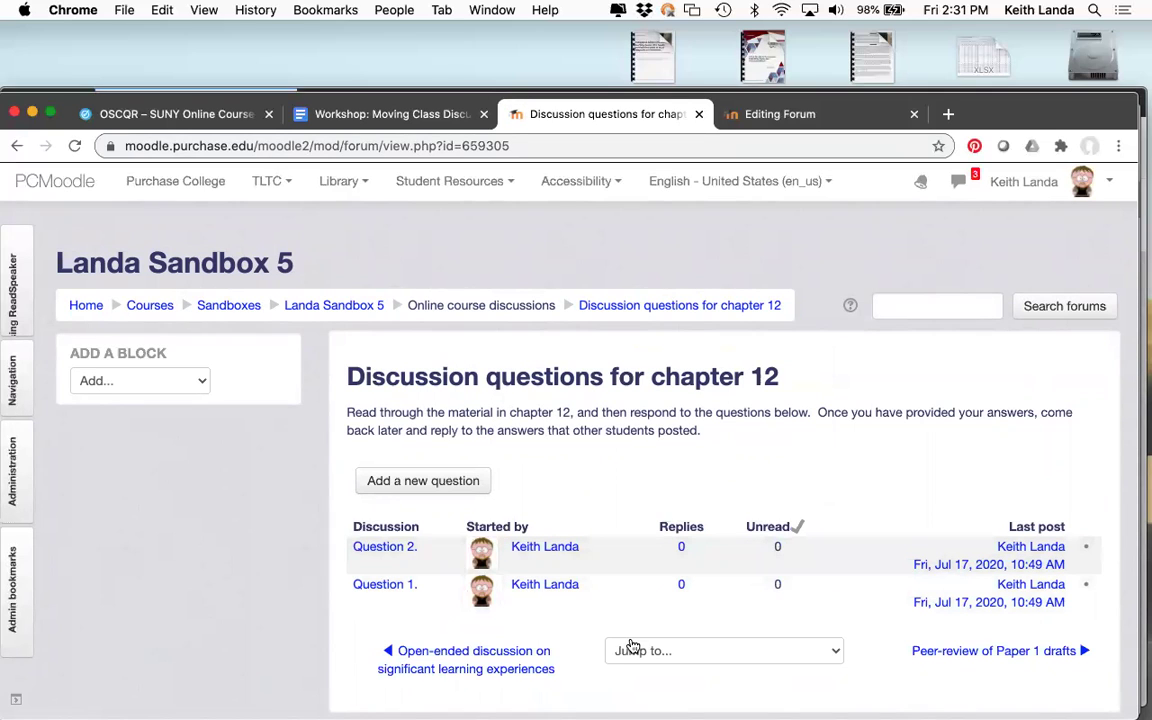
Step: Post a new question with subject 'question 3' and message 'here's question 3'
click(422, 486)
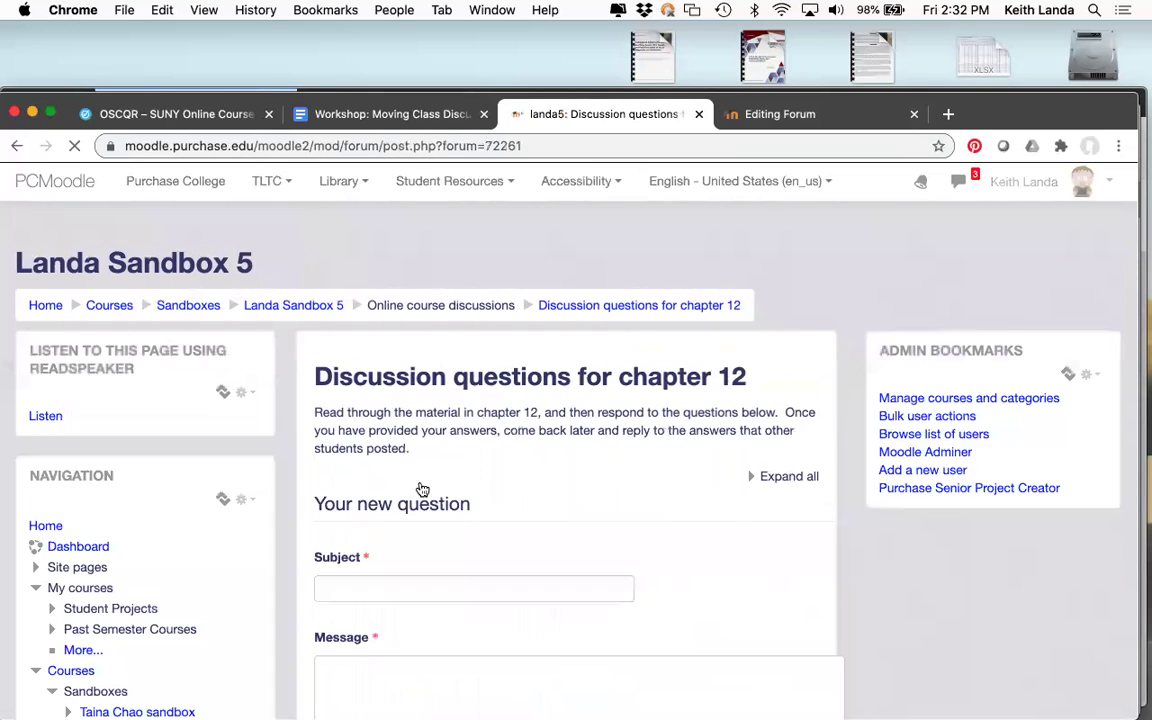
click(637, 537)
text(question )
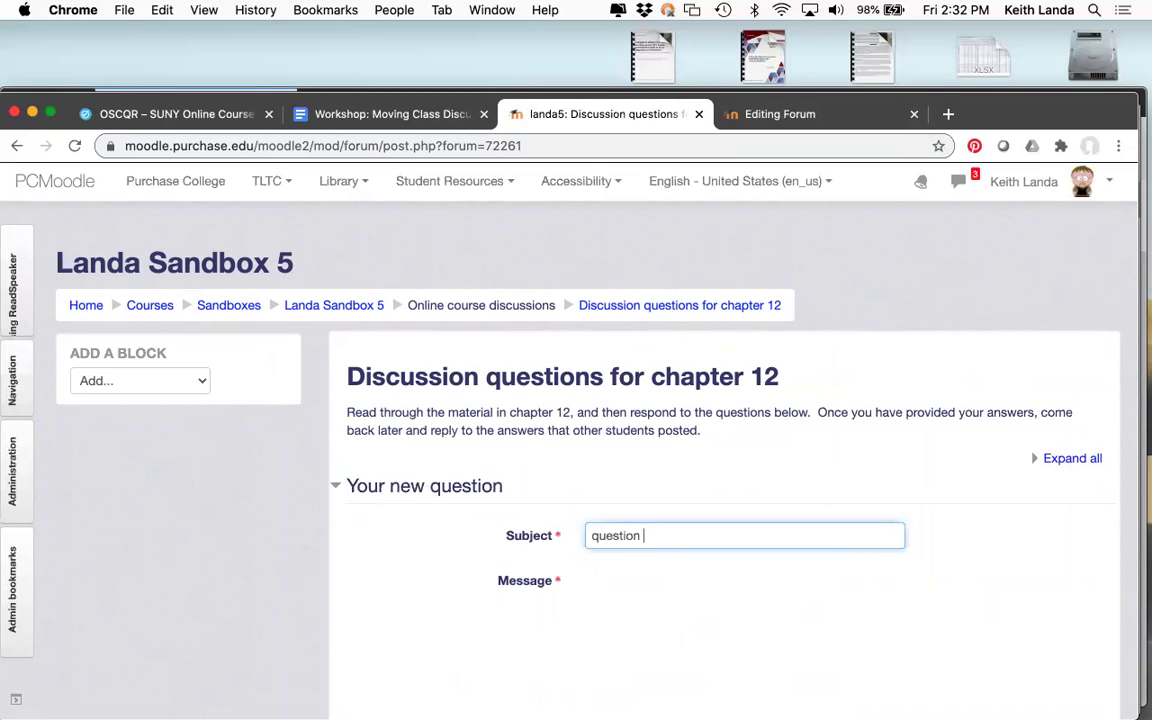
text(3)
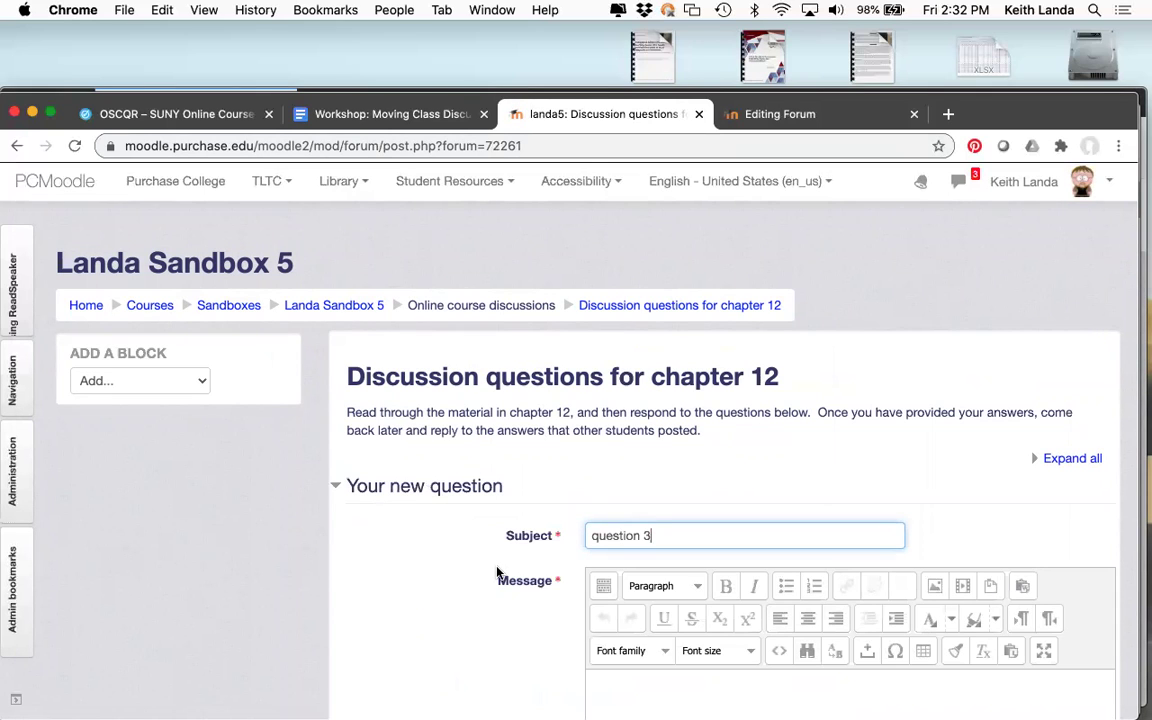
scroll(550, 556, down, 5)
click(676, 424)
text(here's question)
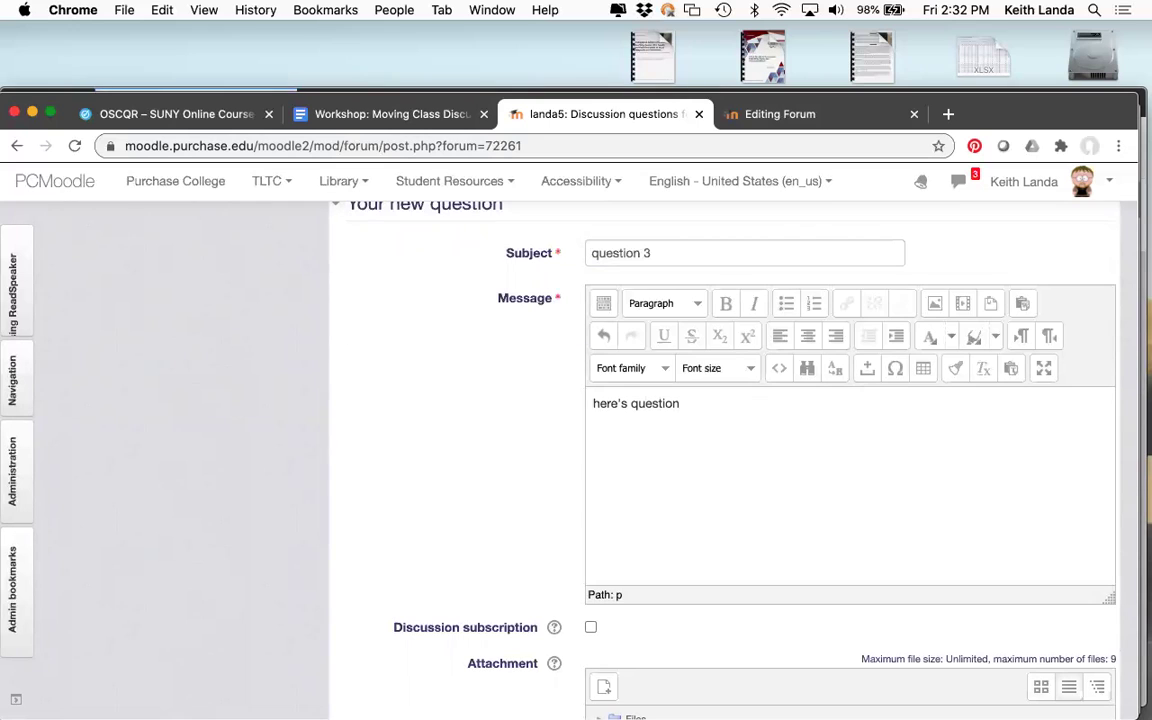
text( 3)
scroll(550, 537, down, 3)
scroll(550, 537, down, 5)
click(630, 461)
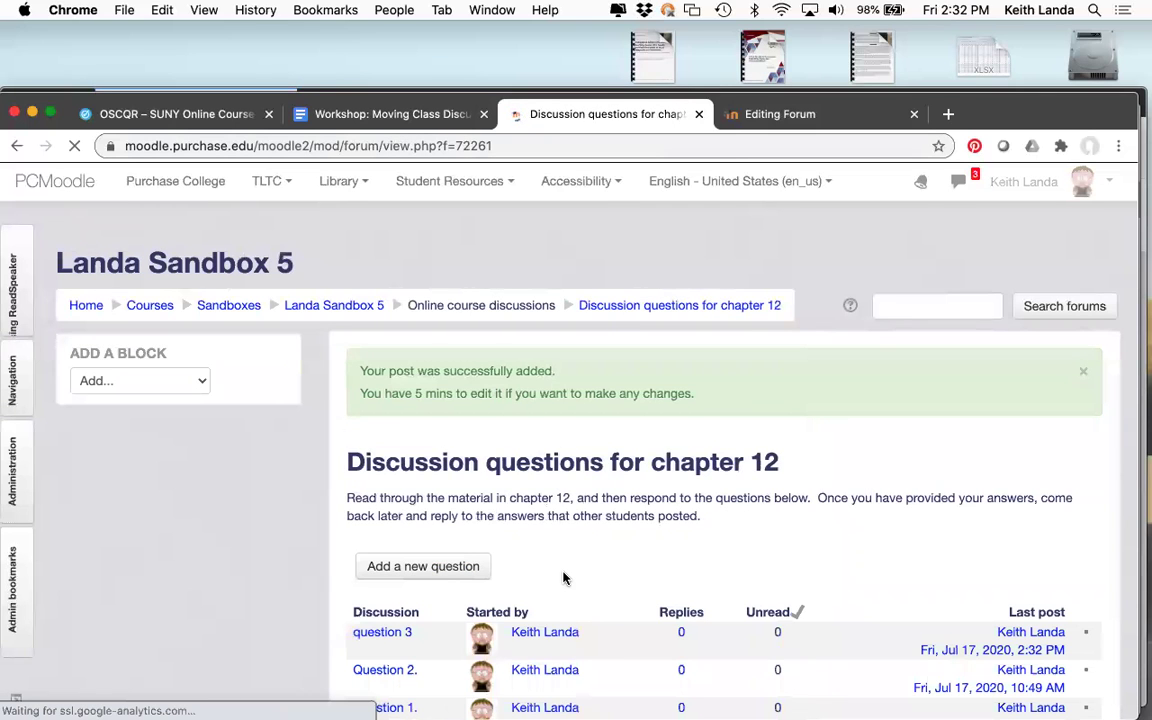
scroll(563, 578, down, 2)
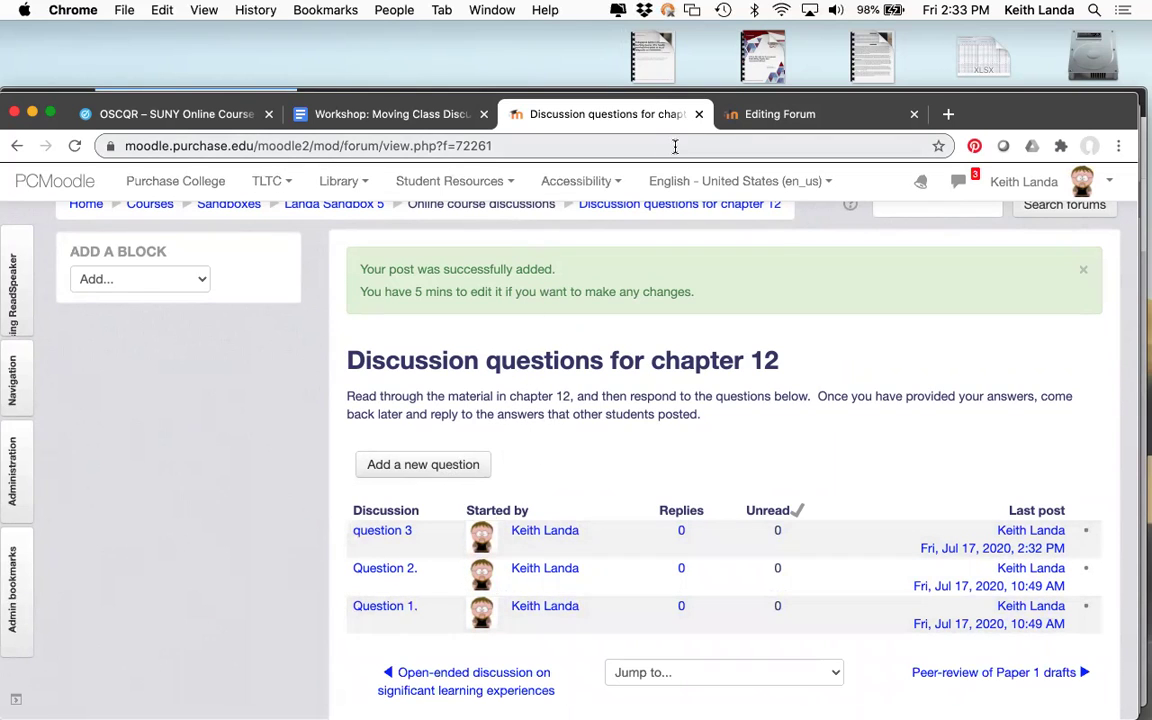
Step: Glance at the workshop outline document, then return to the Workshop example forum settings form
click(746, 114)
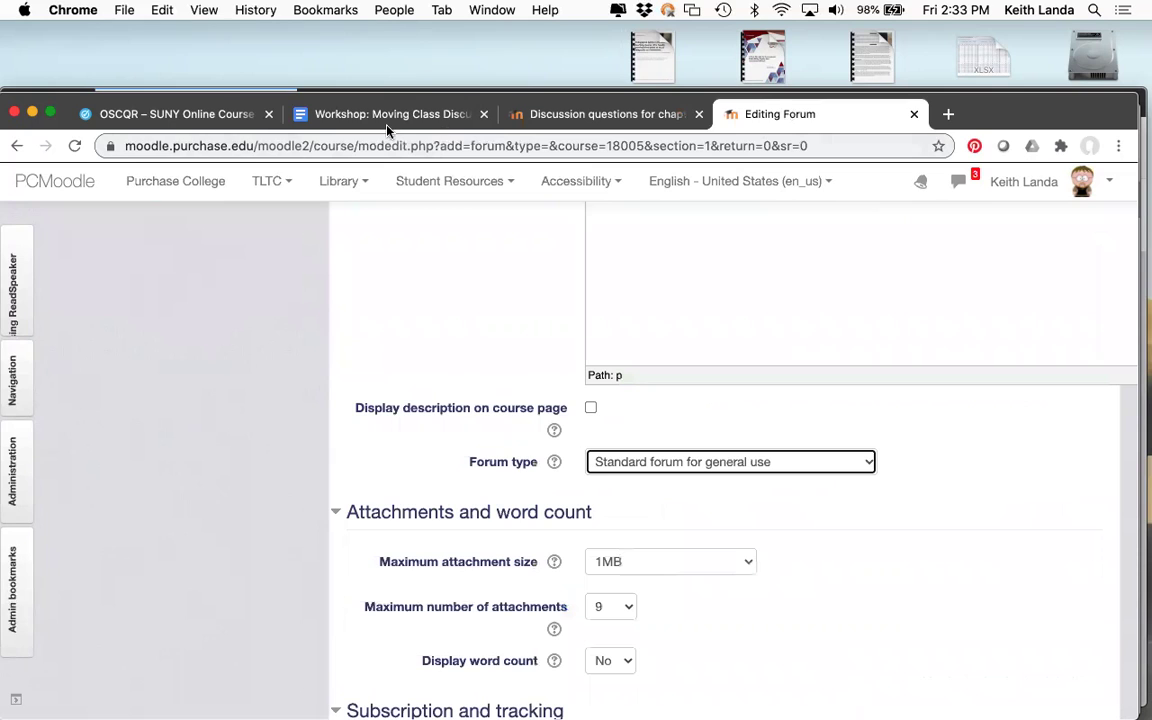
click(376, 114)
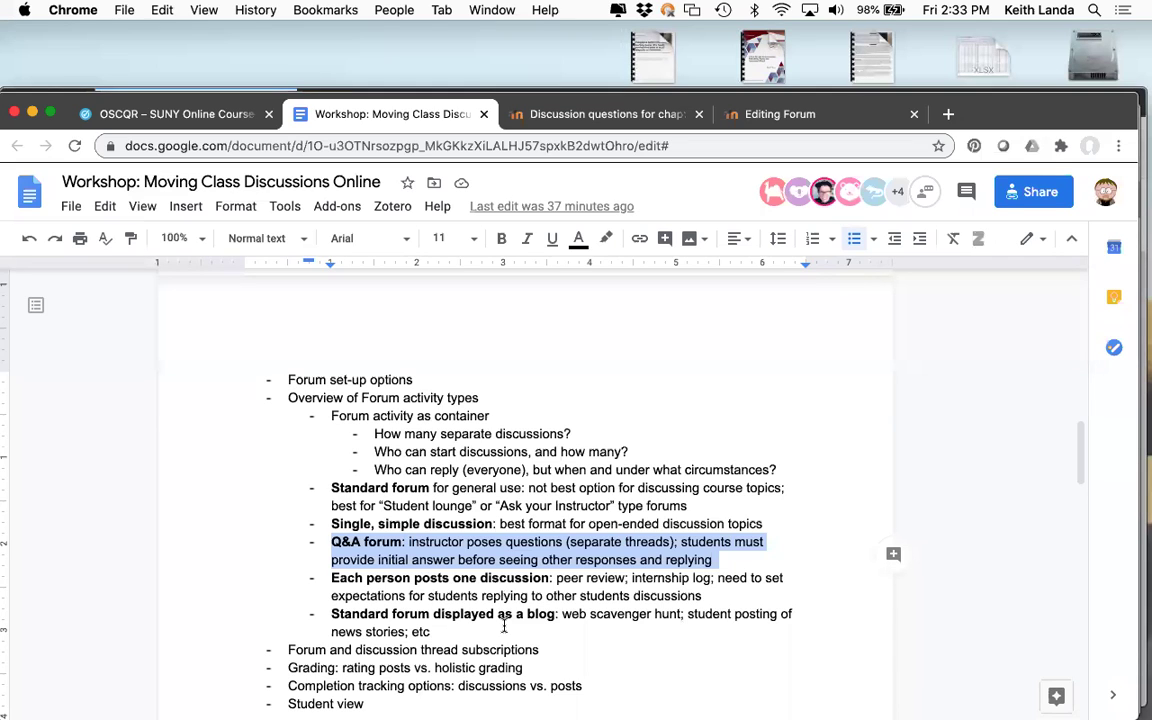
click(790, 113)
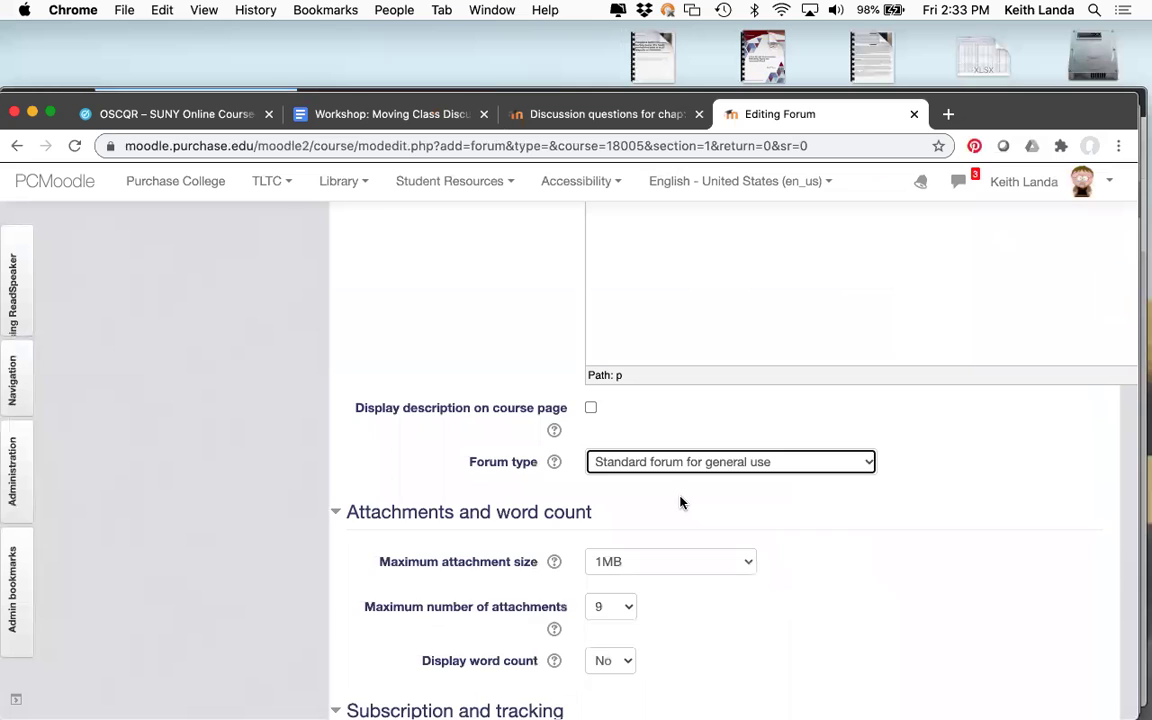
scroll(680, 502, up, 10)
scroll(680, 496, down, 10)
Step: Make the forum a single simple discussion with the message 'Here's the discussion'
click(710, 537)
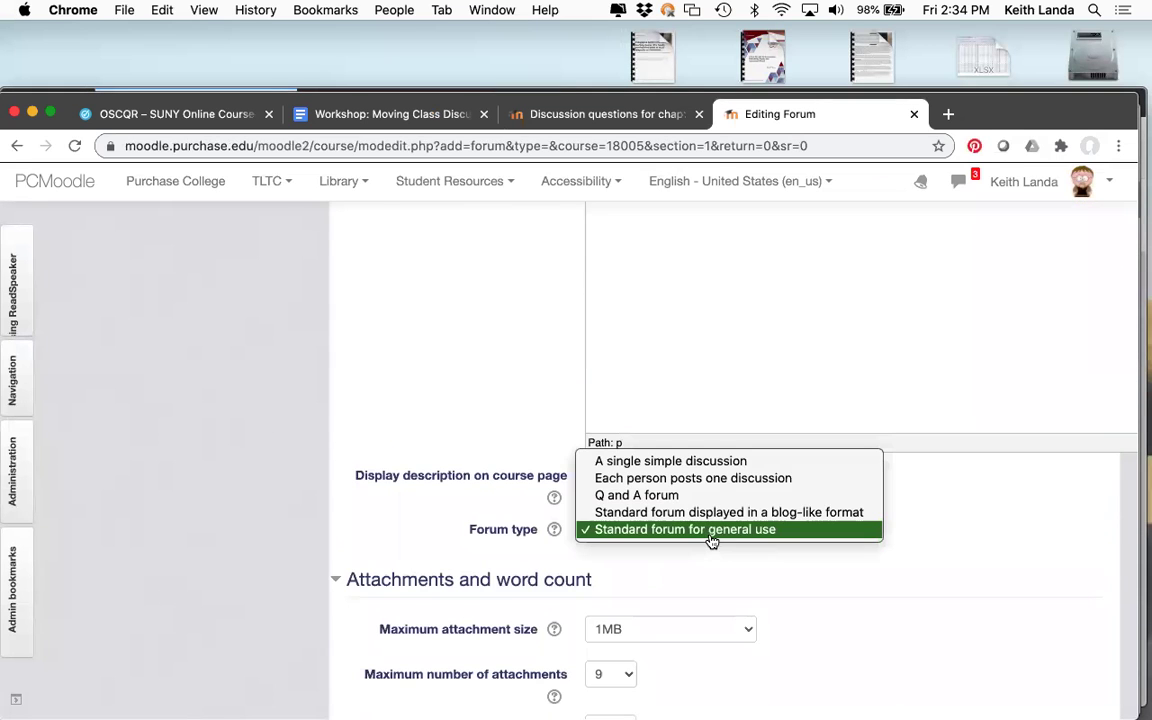
click(703, 461)
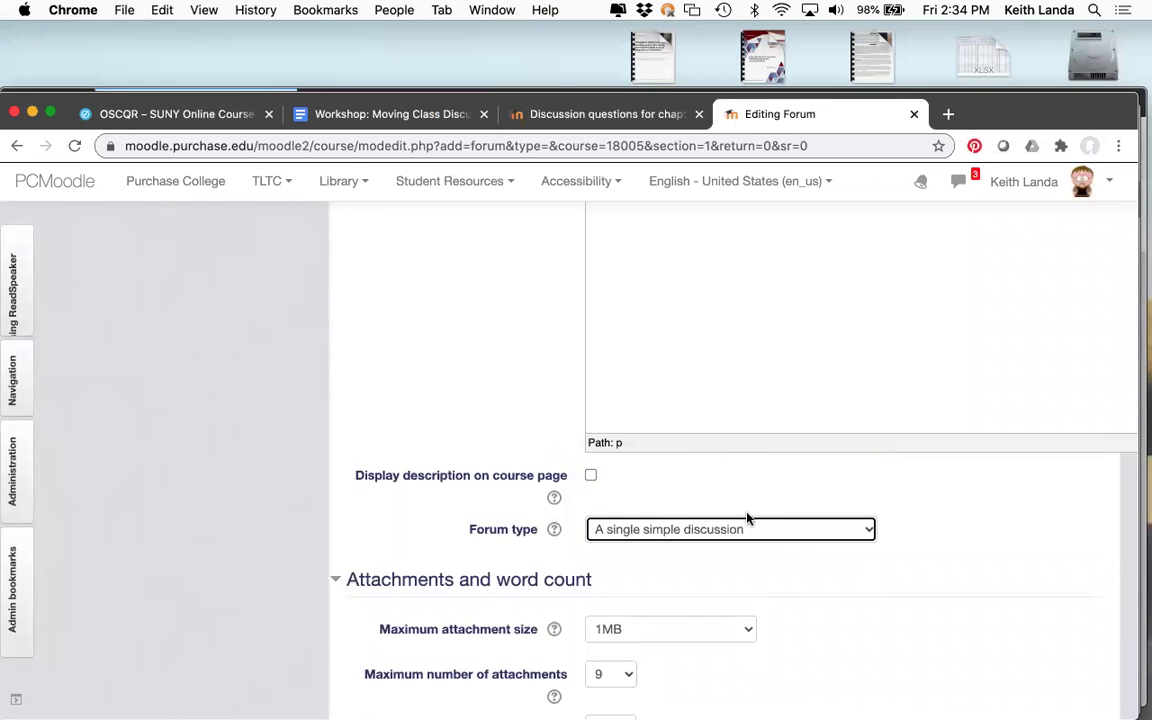
scroll(747, 519, down, 2)
scroll(747, 517, up, 7)
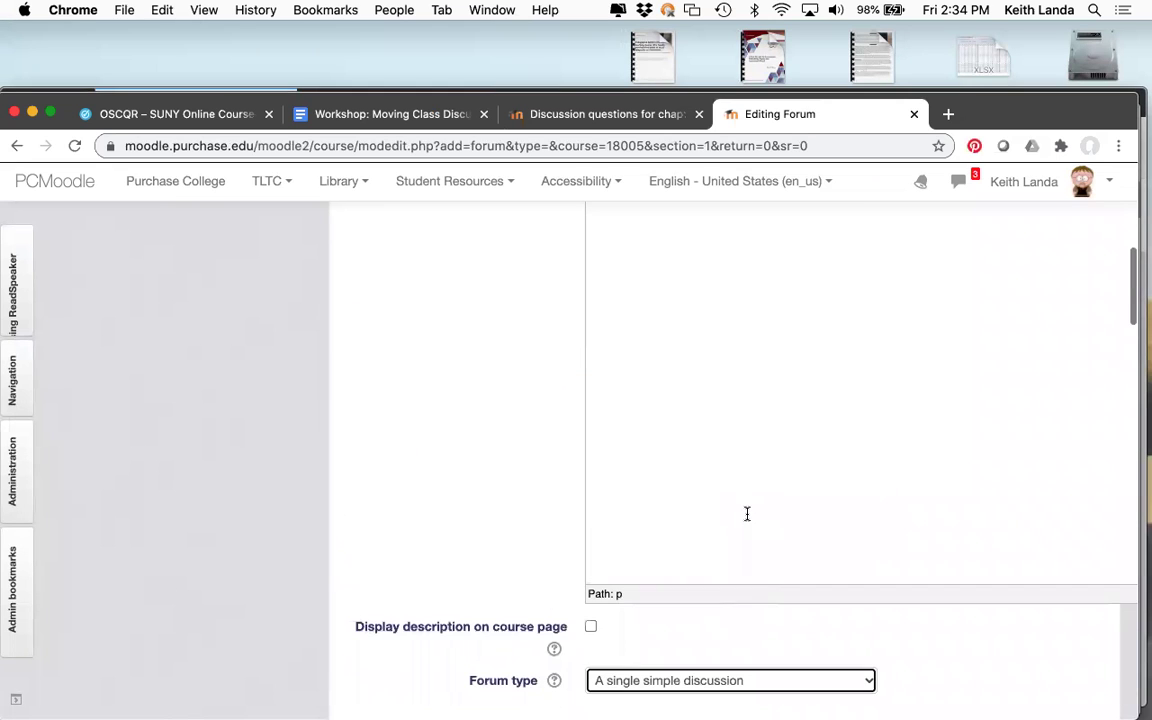
scroll(747, 514, up, 2)
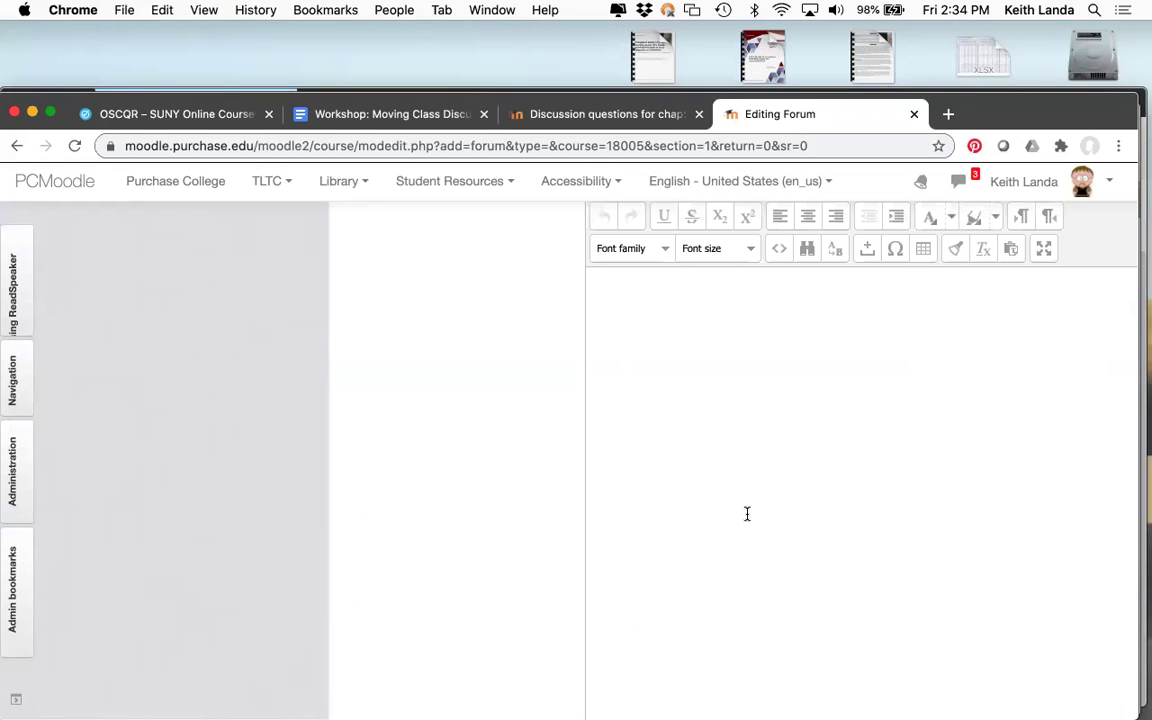
text(Here's the discussion)
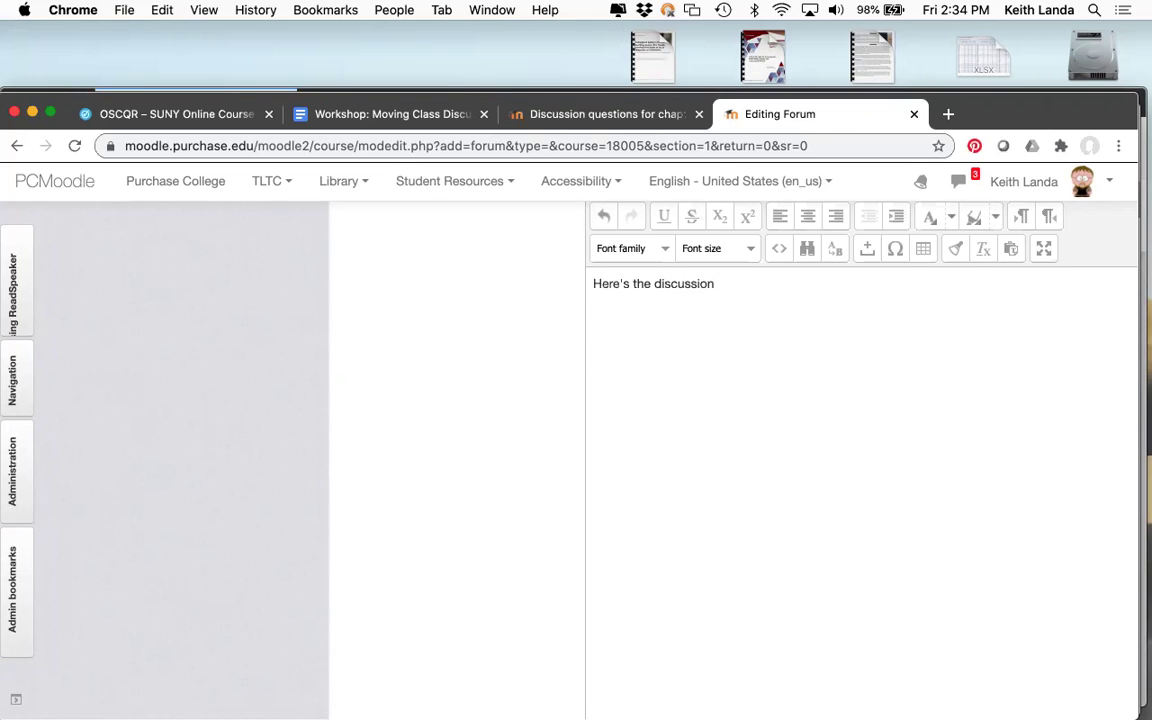
Step: Bring up the Subscription mode choices under Subscription and tracking
scroll(860, 450, up, 2)
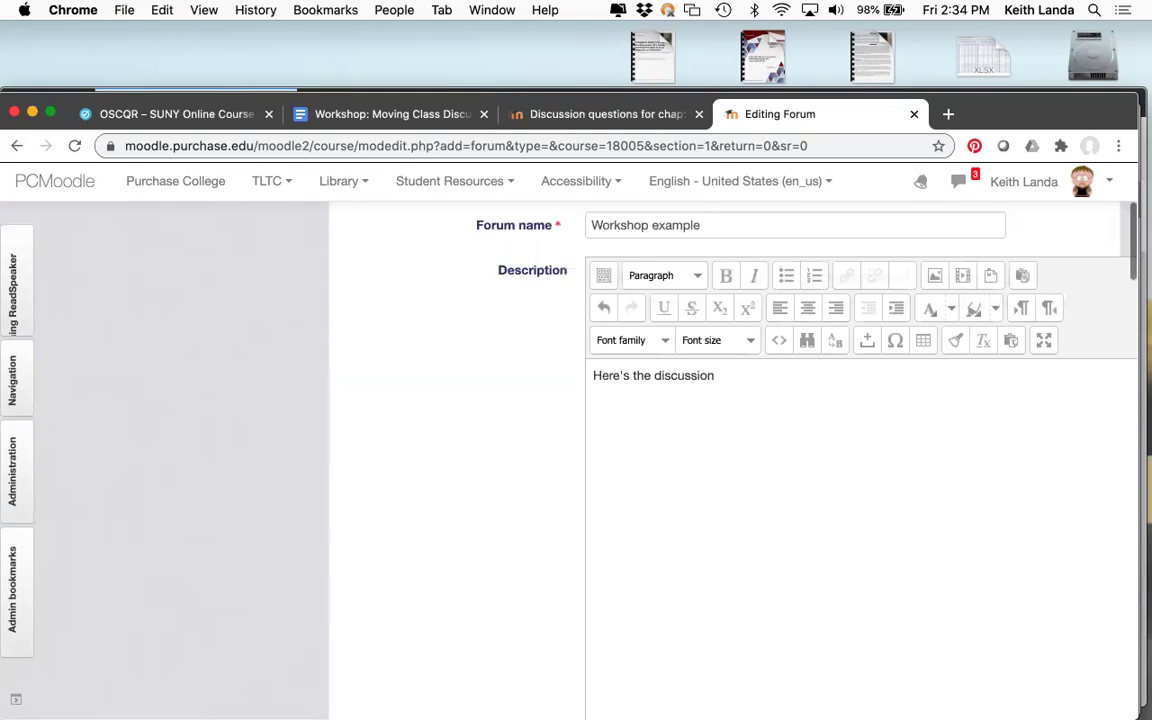
scroll(730, 501, down, 2)
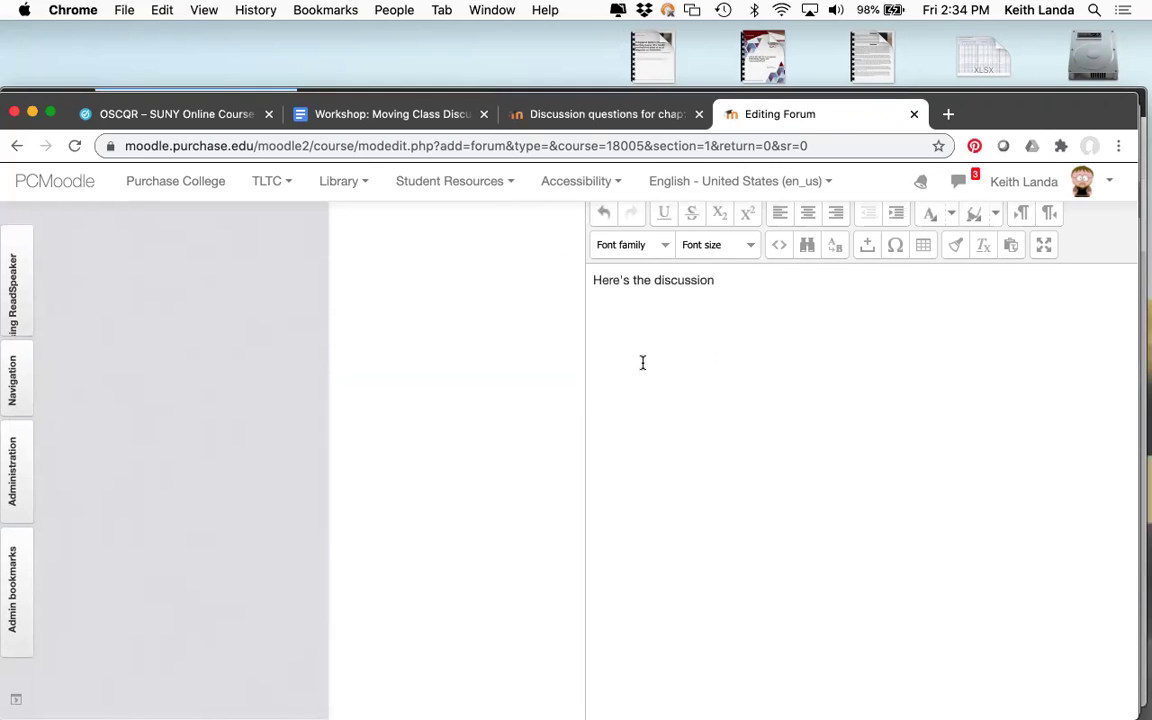
scroll(643, 362, down, 3)
scroll(643, 362, down, 10)
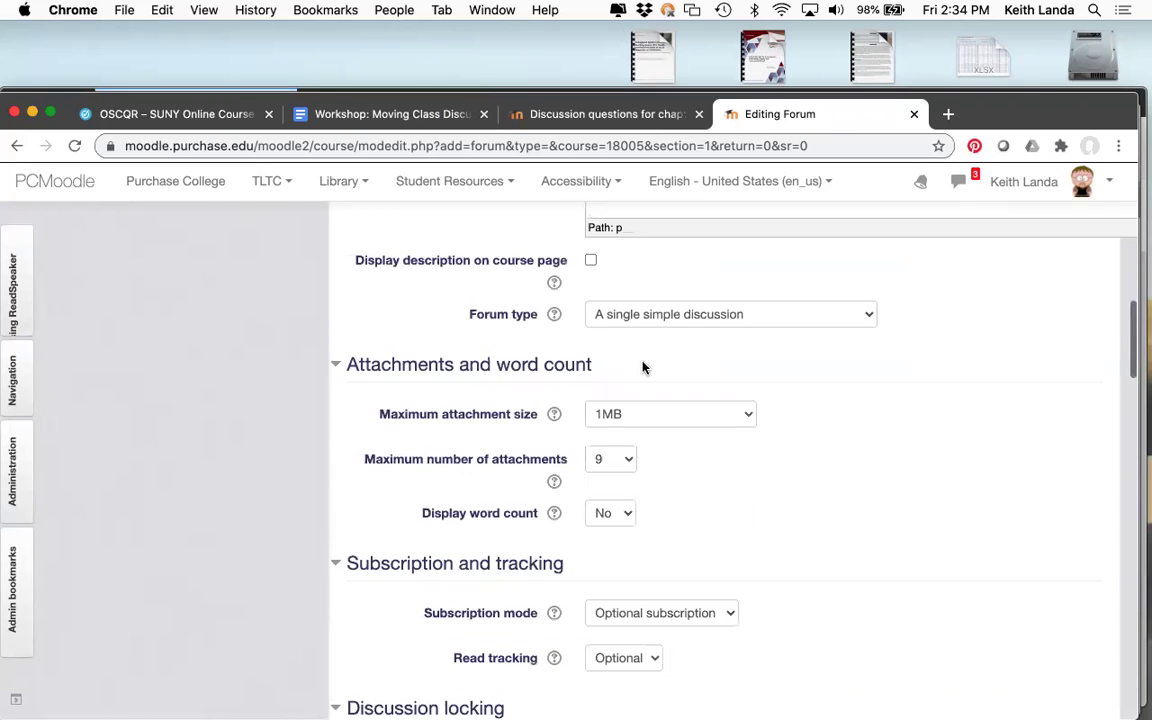
scroll(643, 368, up, 1)
scroll(643, 368, down, 2)
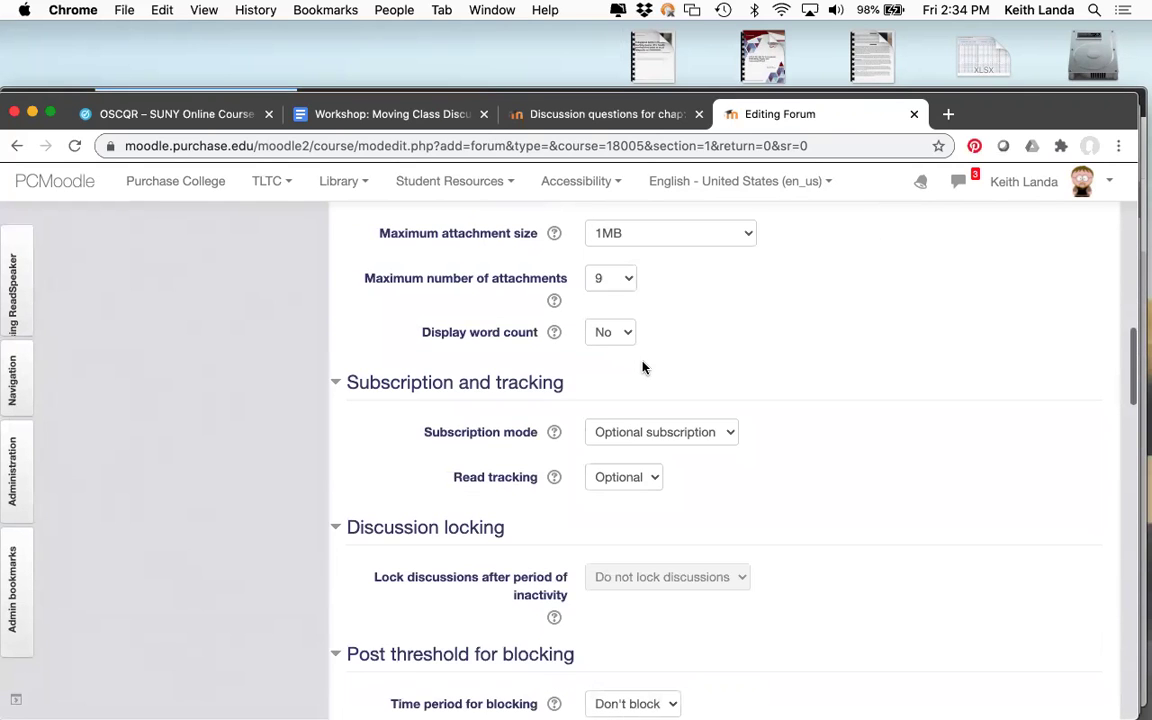
scroll(643, 368, up, 2)
scroll(643, 368, down, 1)
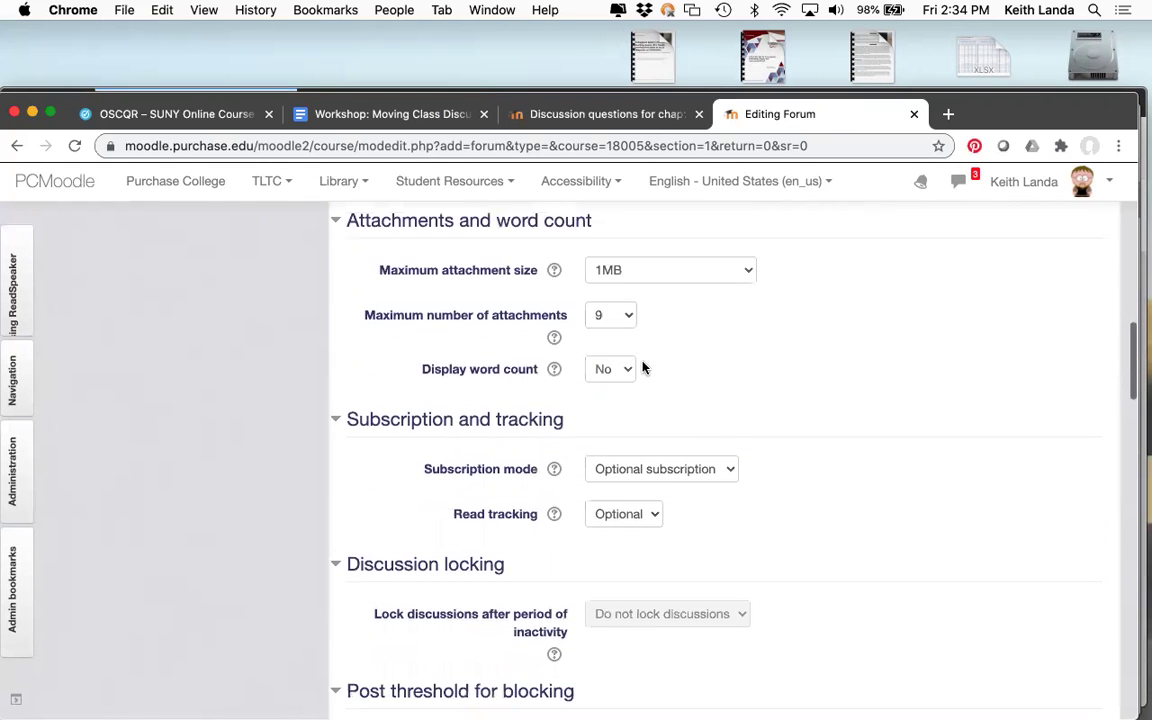
scroll(648, 355, down, 2)
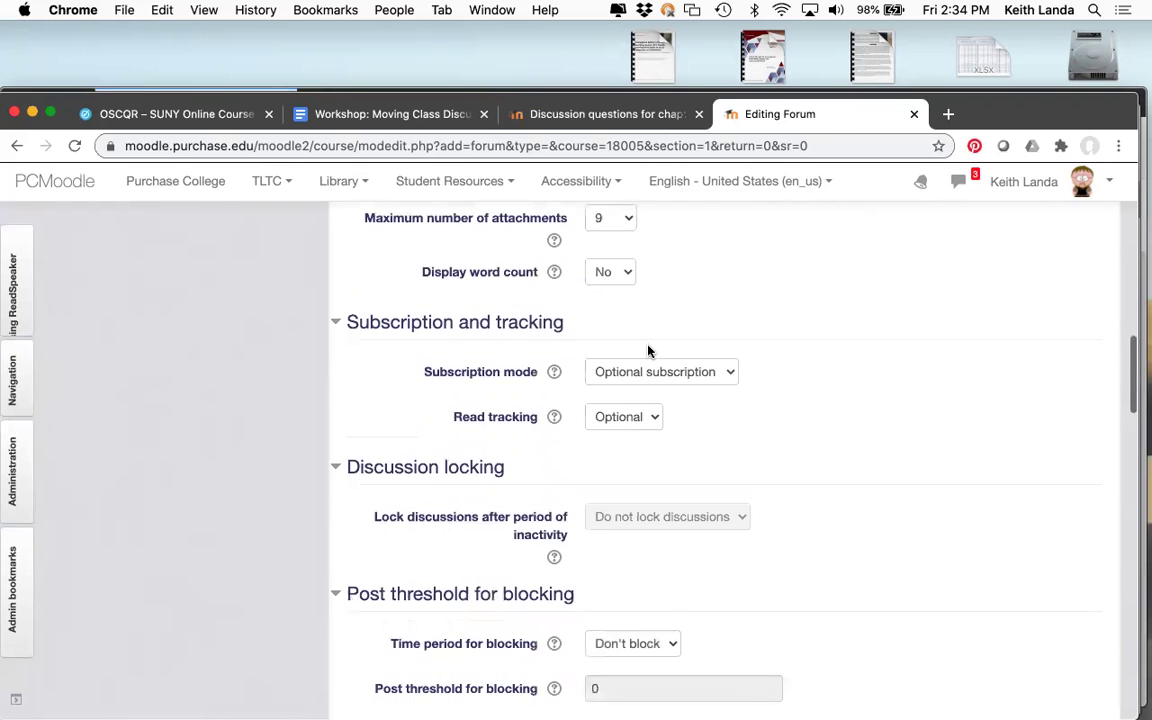
scroll(648, 350, down, 1)
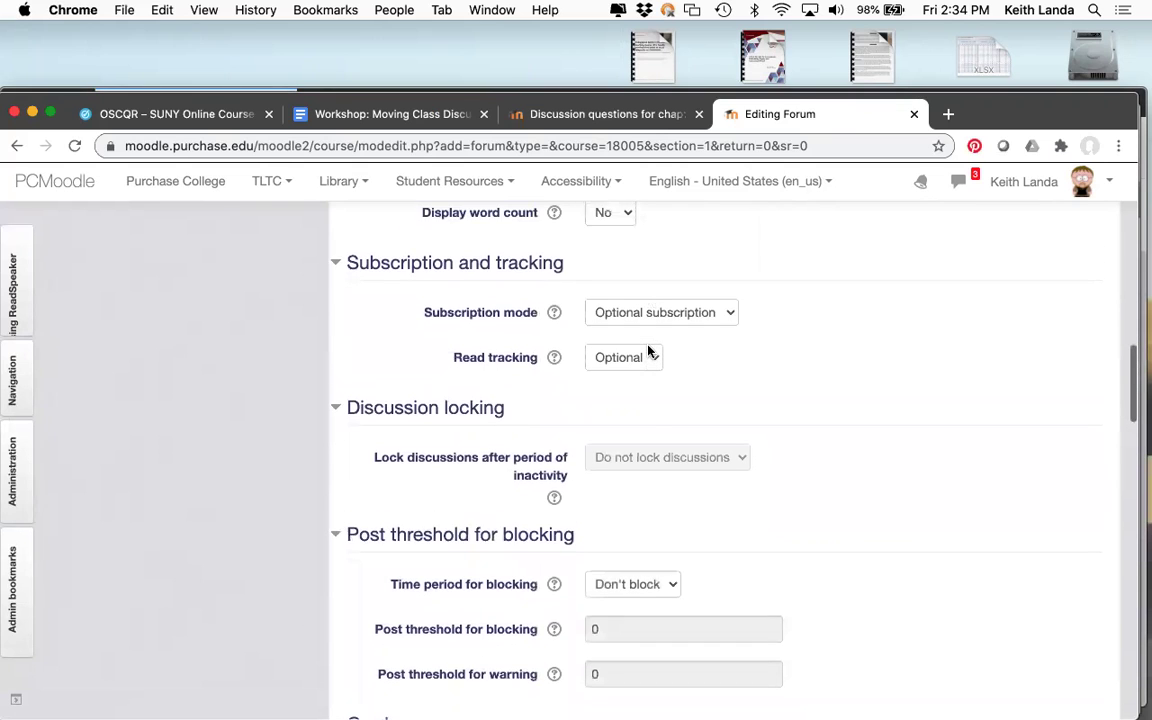
scroll(648, 350, up, 1)
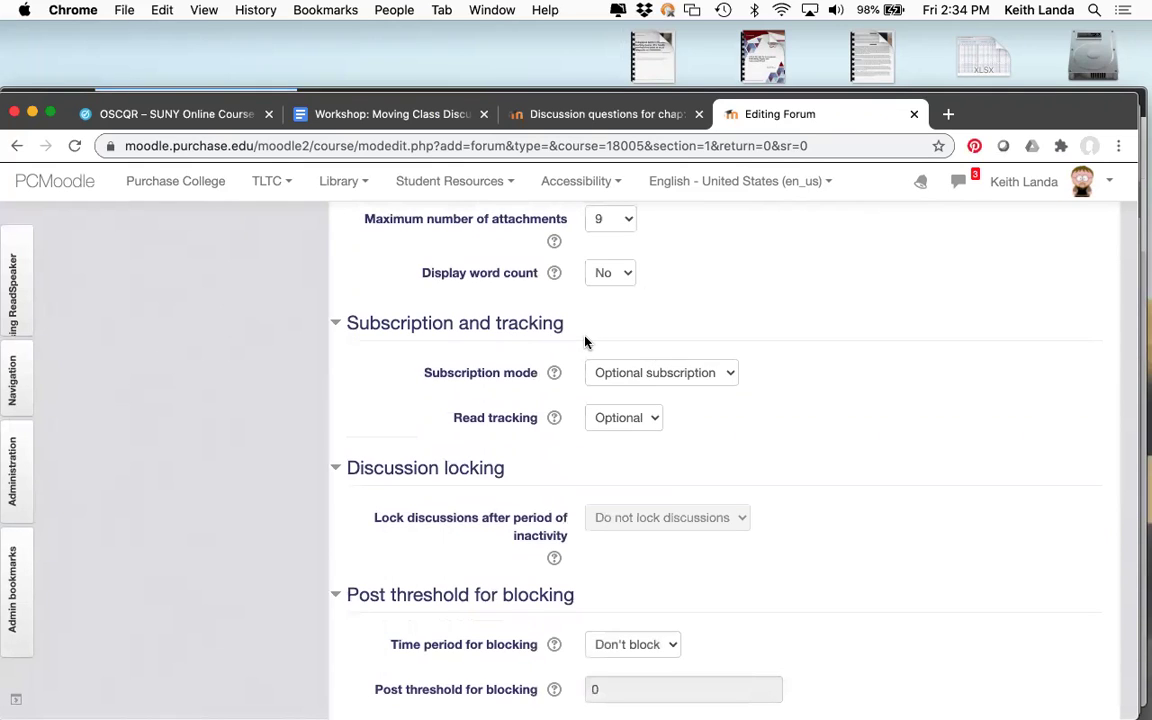
click(728, 374)
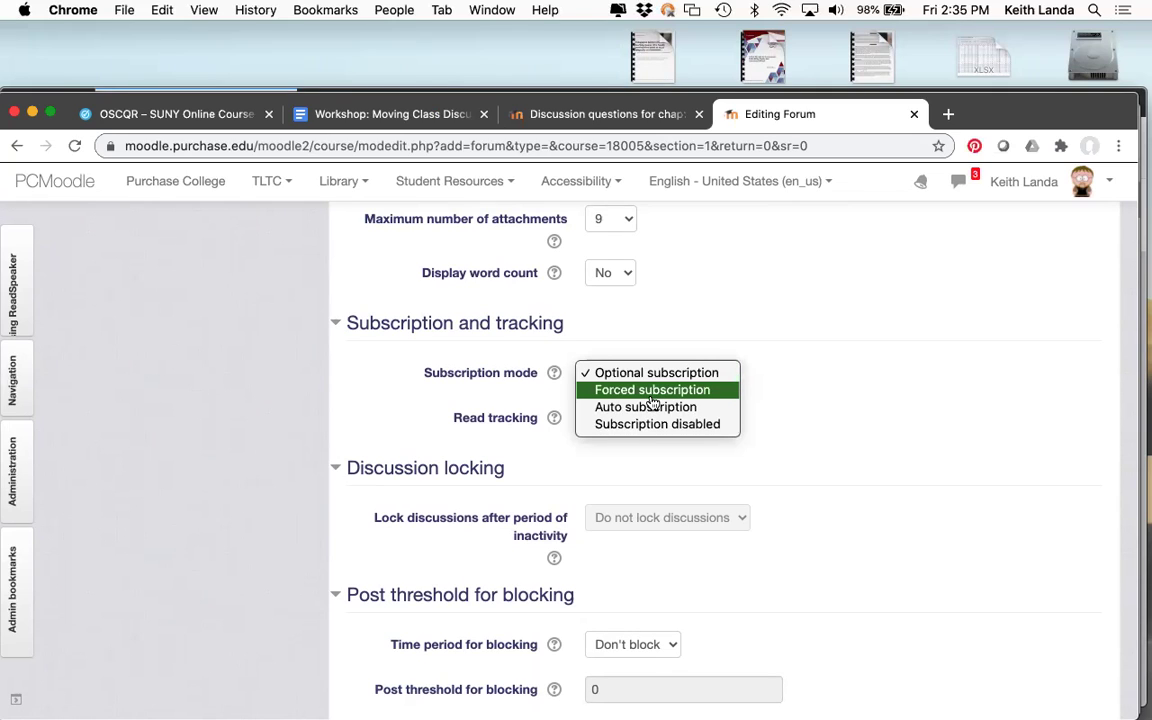
Step: Leave subscription at Optional subscription and bring the Grade and Ratings sections into view
click(602, 466)
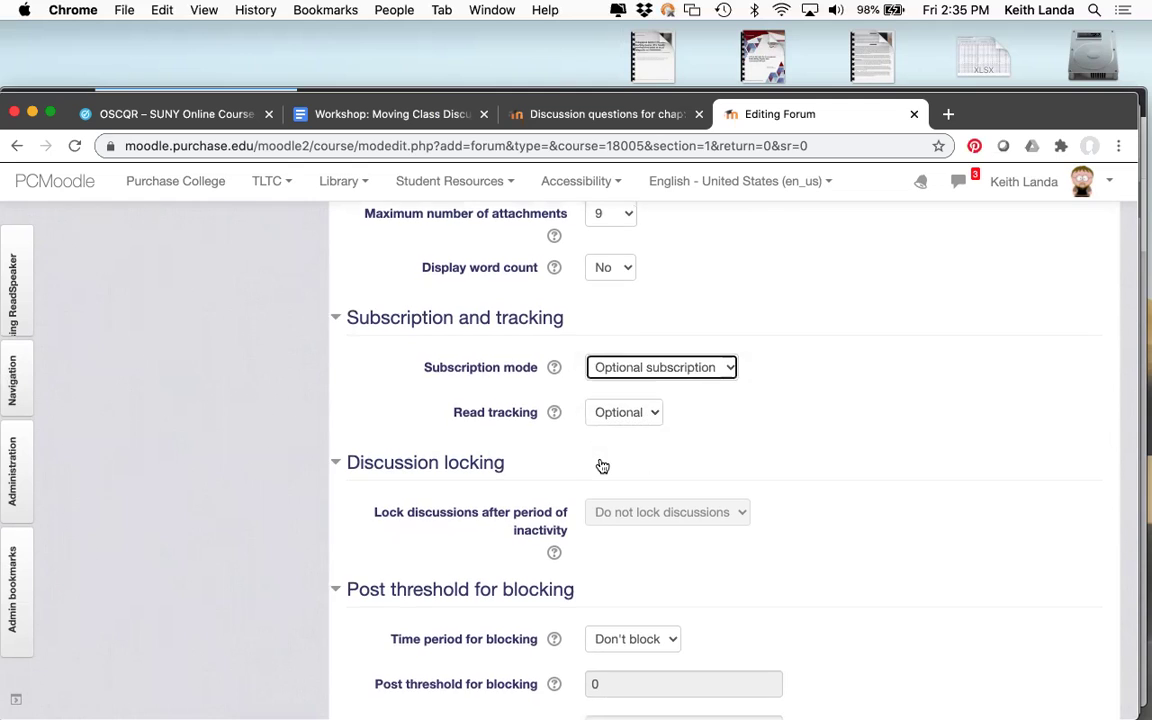
scroll(602, 464, down, 5)
scroll(601, 463, up, 1)
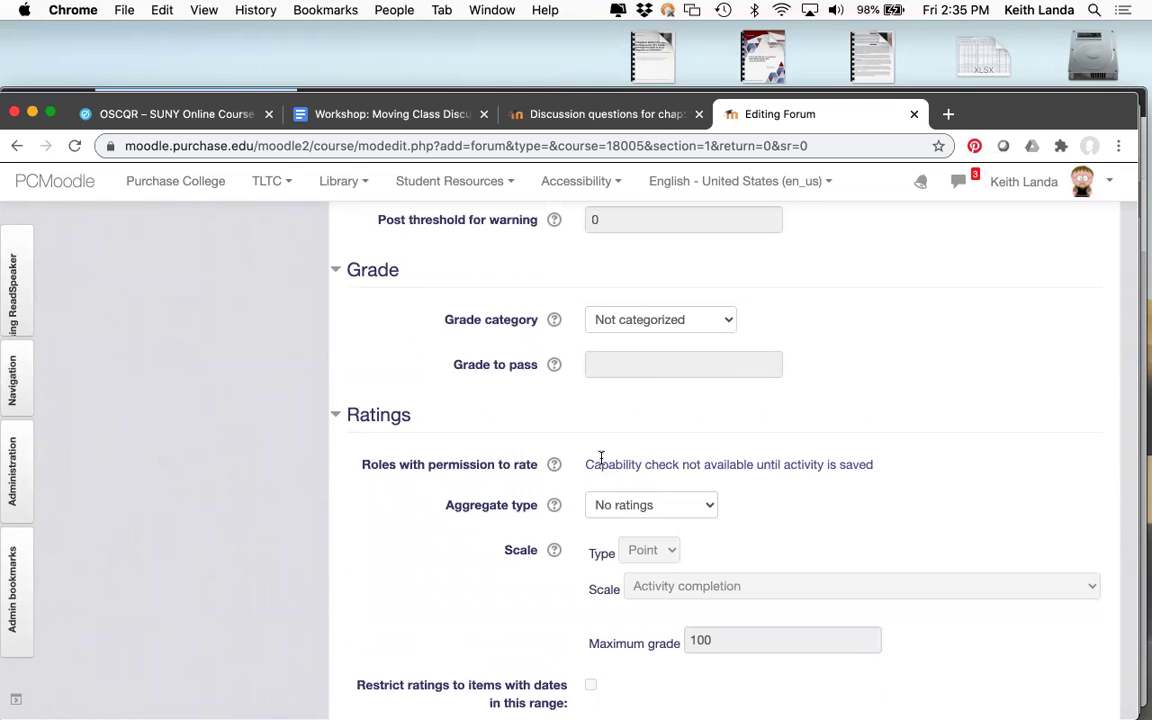
scroll(601, 460, down, 1)
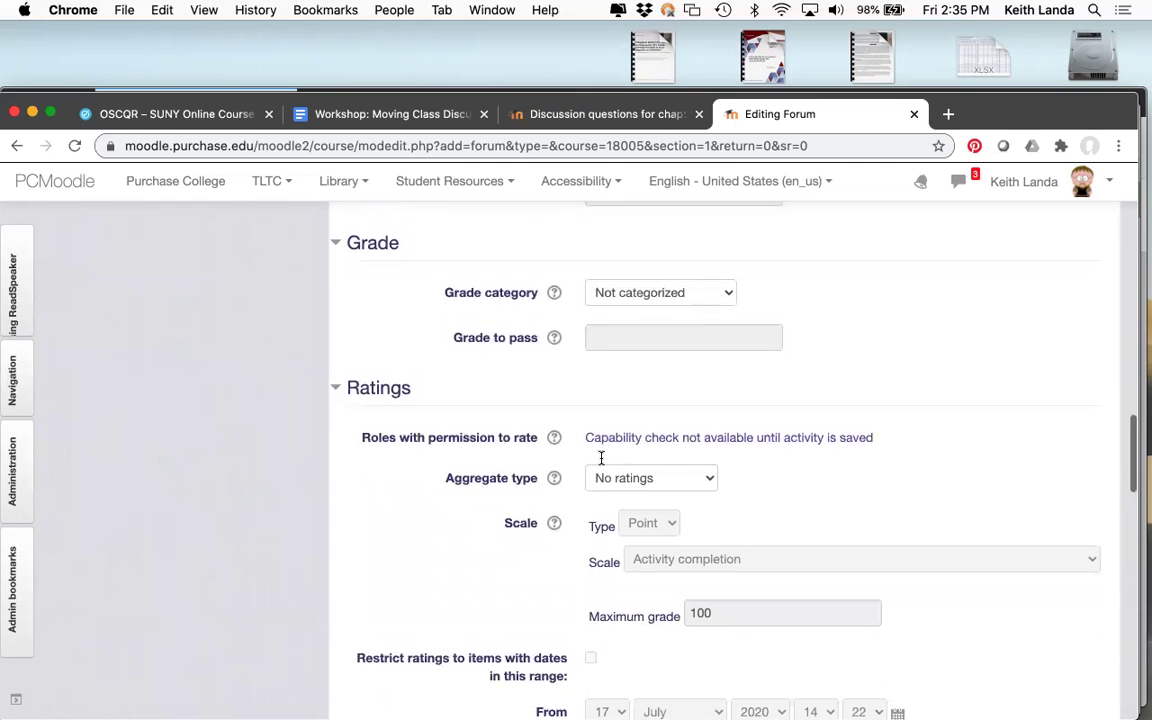
scroll(601, 463, down, 1)
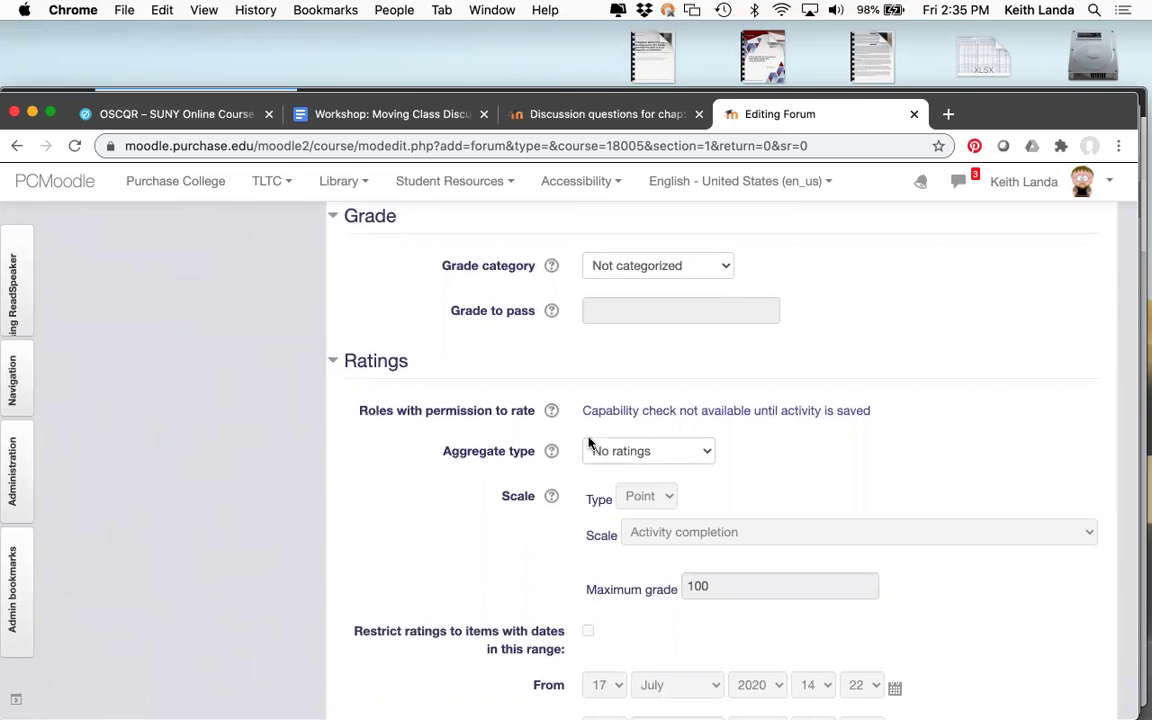
click(707, 457)
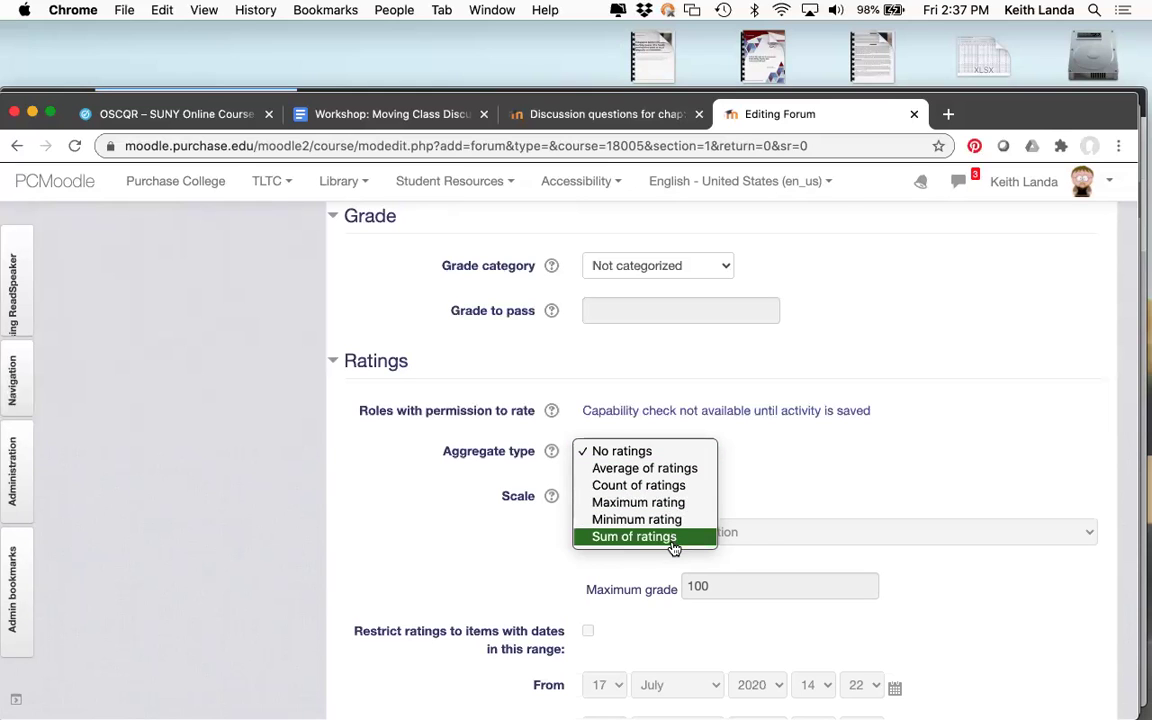
click(680, 457)
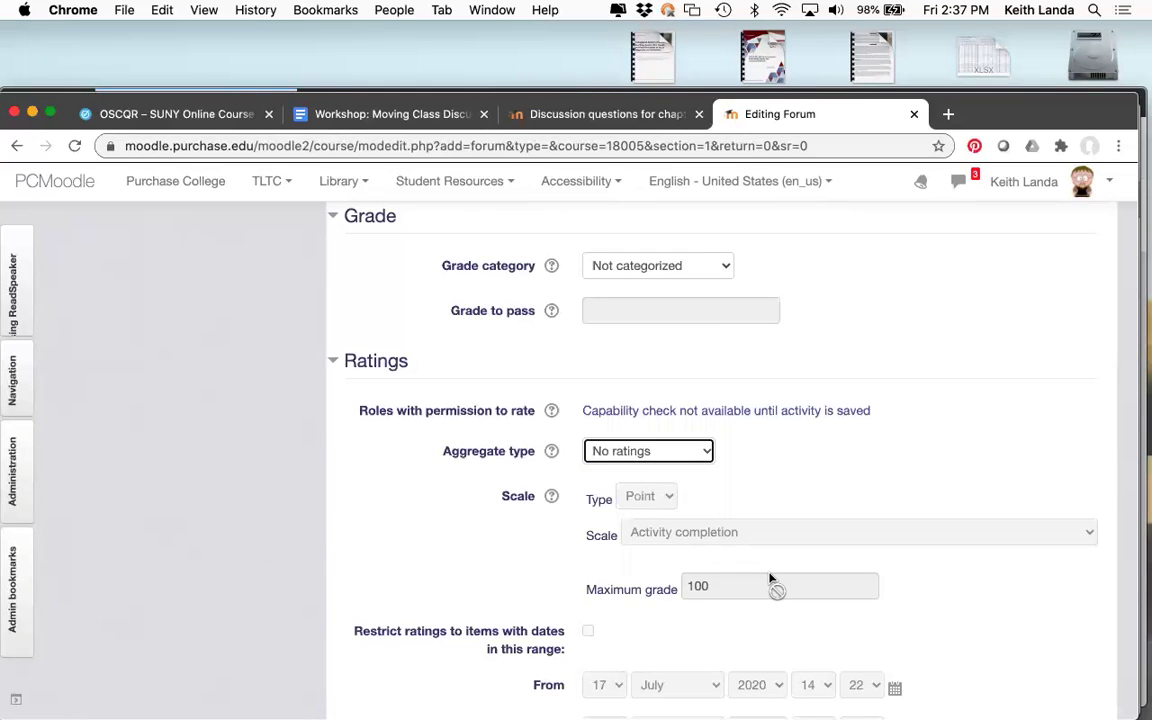
Step: Review the remaining form sections and save the Workshop example forum with Save and display
scroll(770, 568, down, 2)
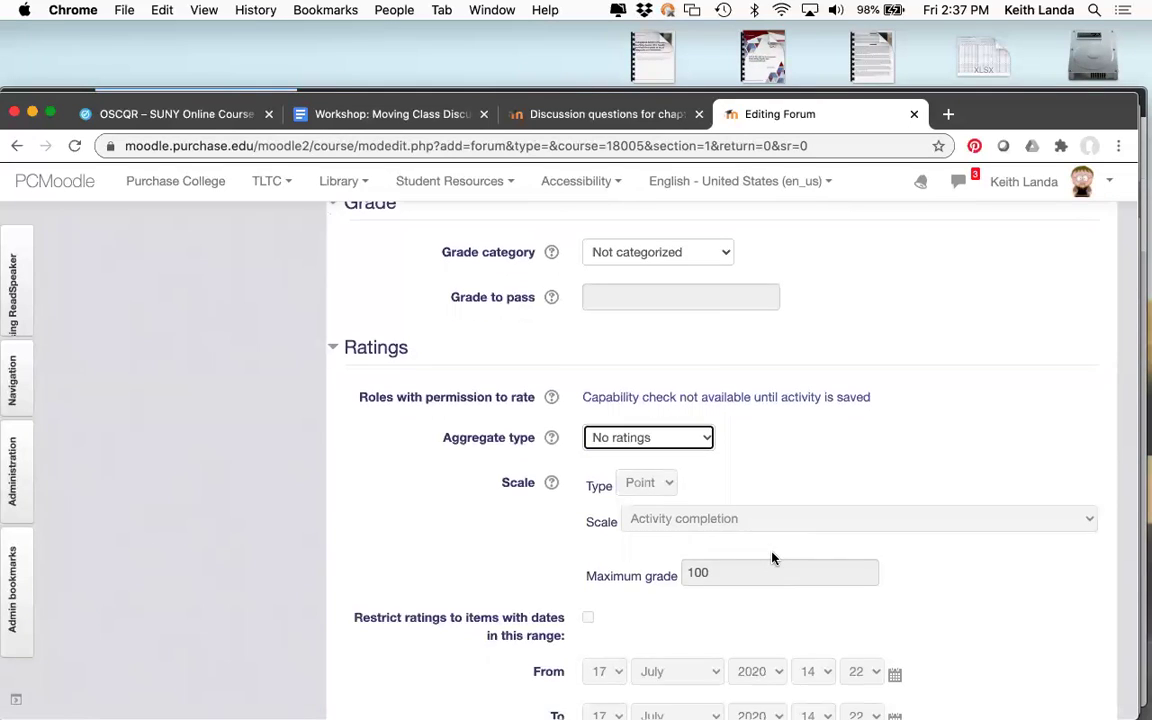
scroll(771, 557, down, 8)
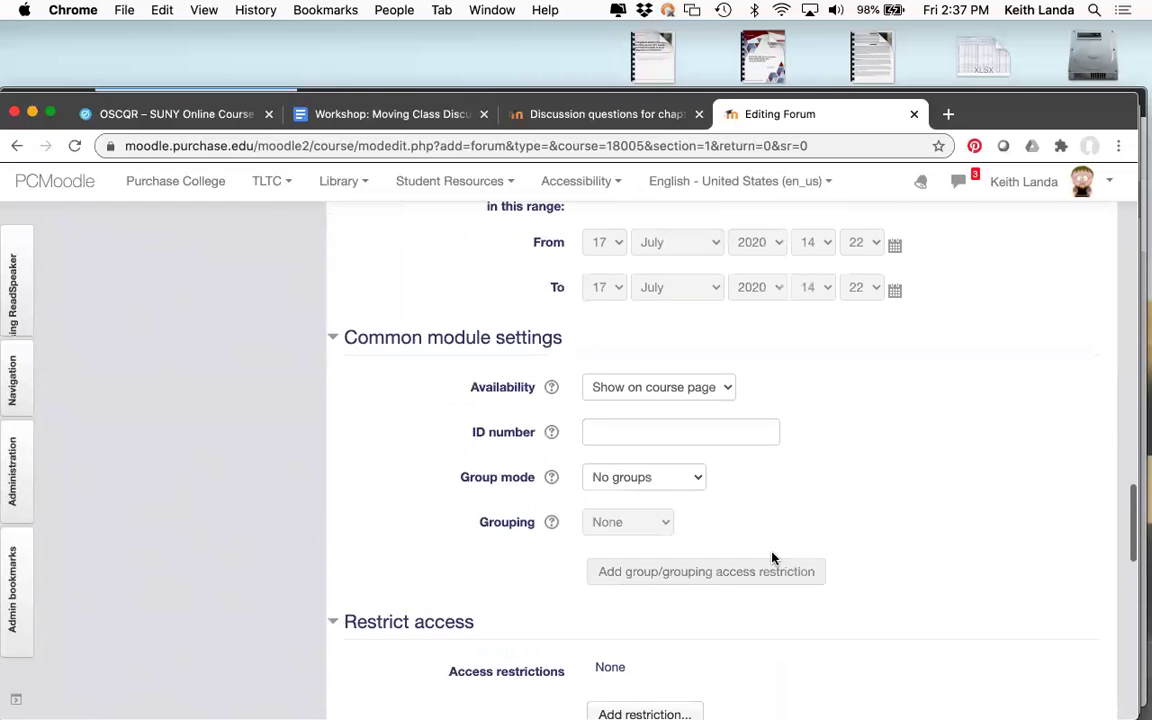
scroll(772, 558, down, 7)
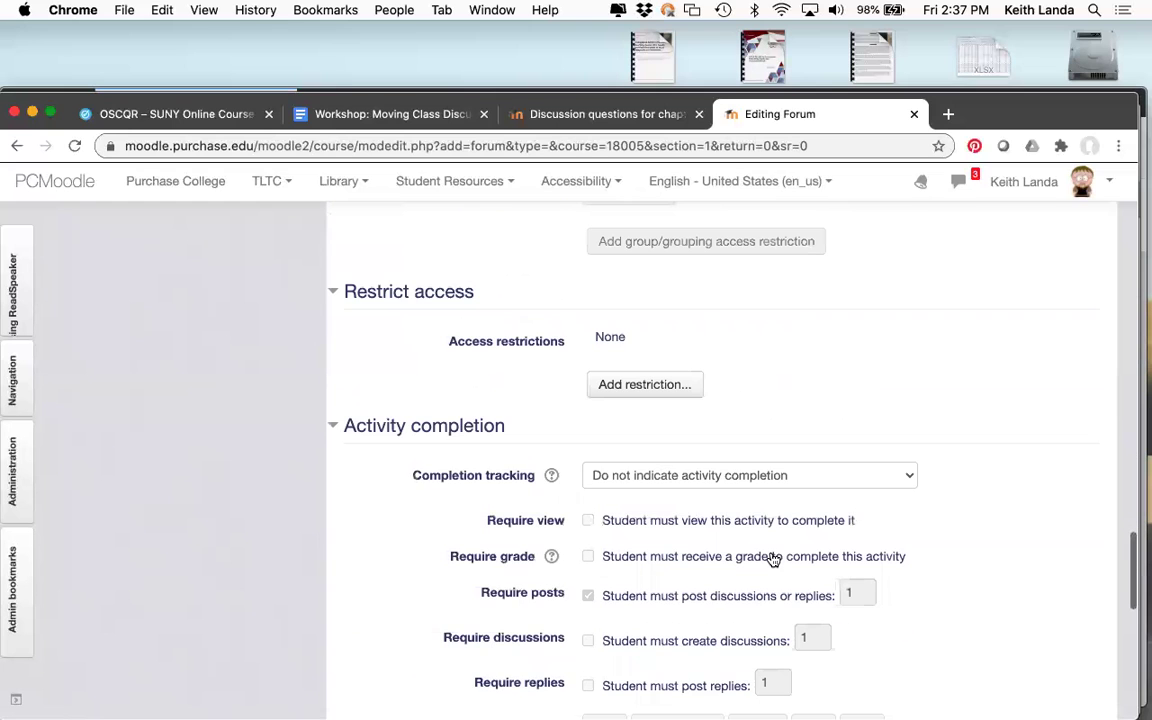
scroll(772, 560, up, 7)
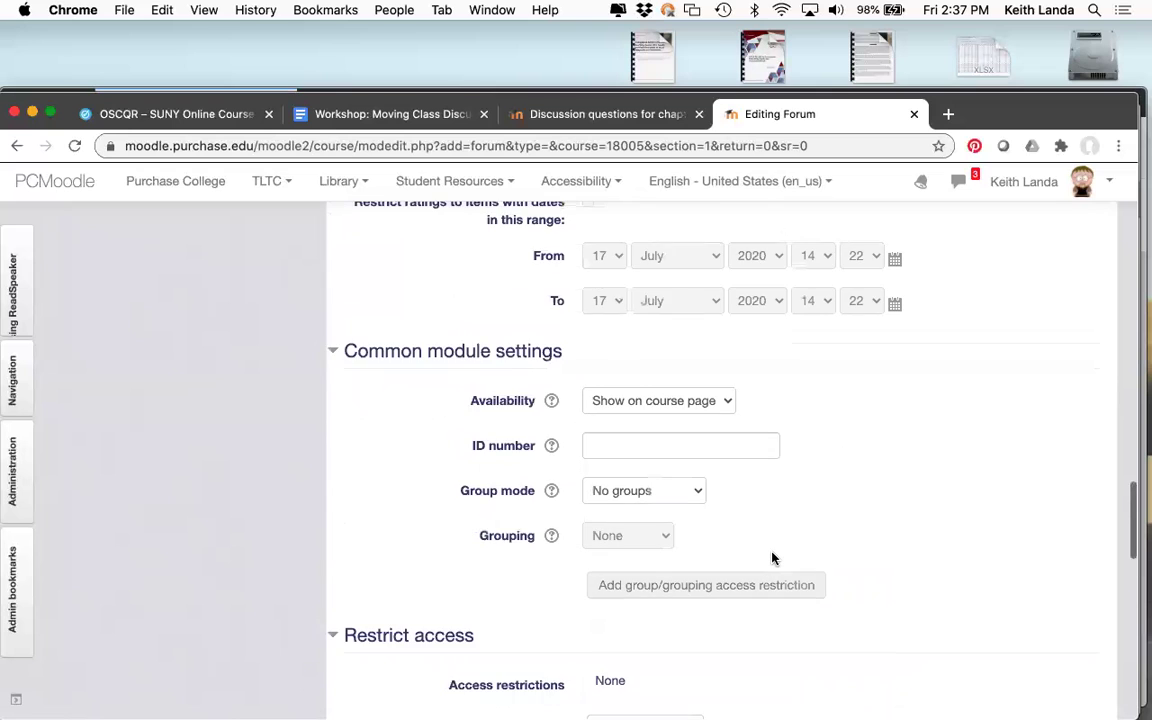
scroll(772, 558, down, 5)
scroll(772, 558, down, 7)
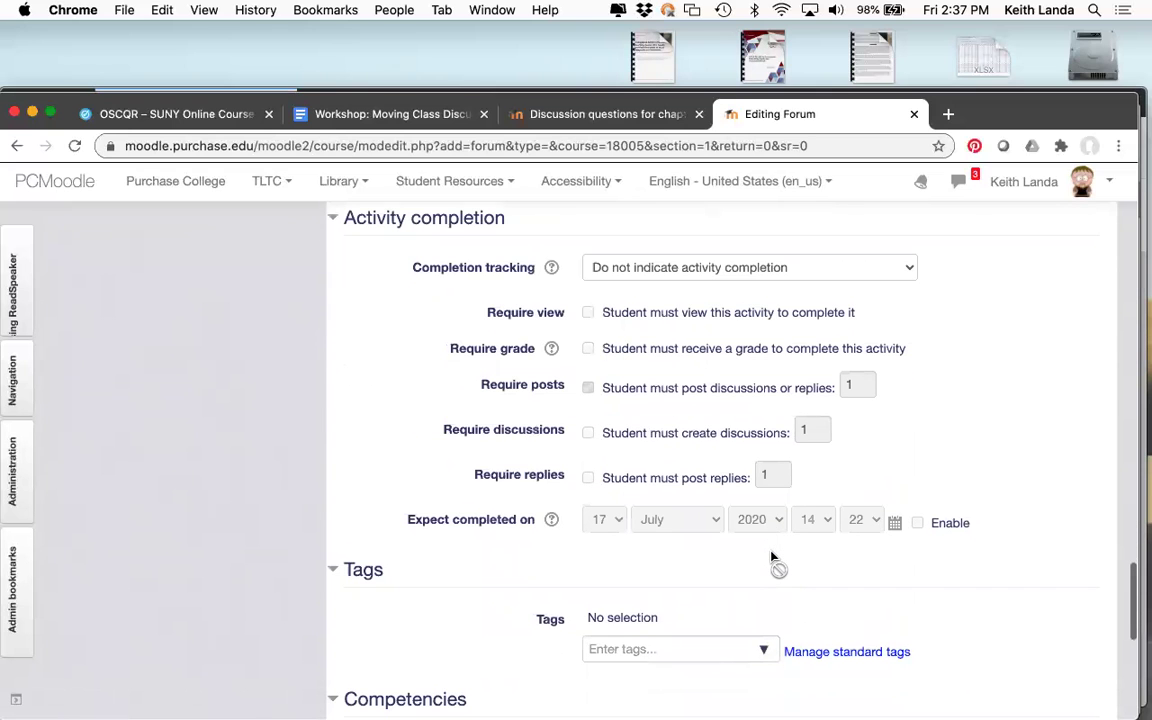
scroll(772, 558, up, 1)
scroll(772, 558, down, 6)
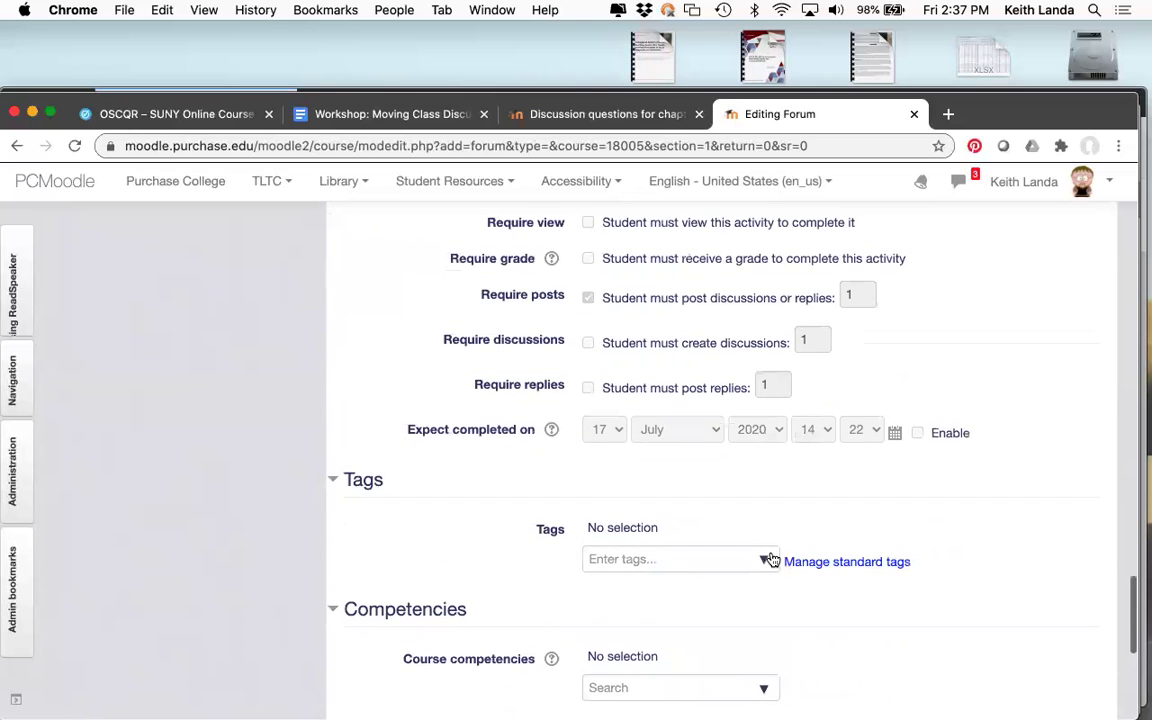
scroll(772, 558, down, 2)
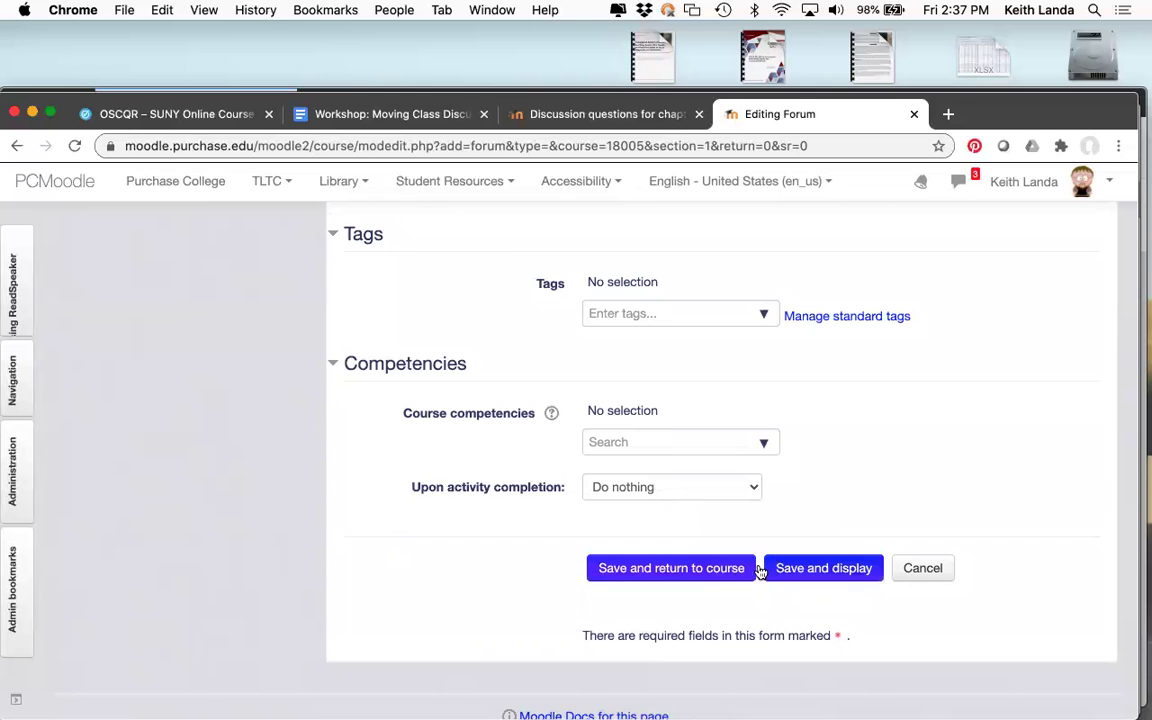
scroll(814, 578, up, 20)
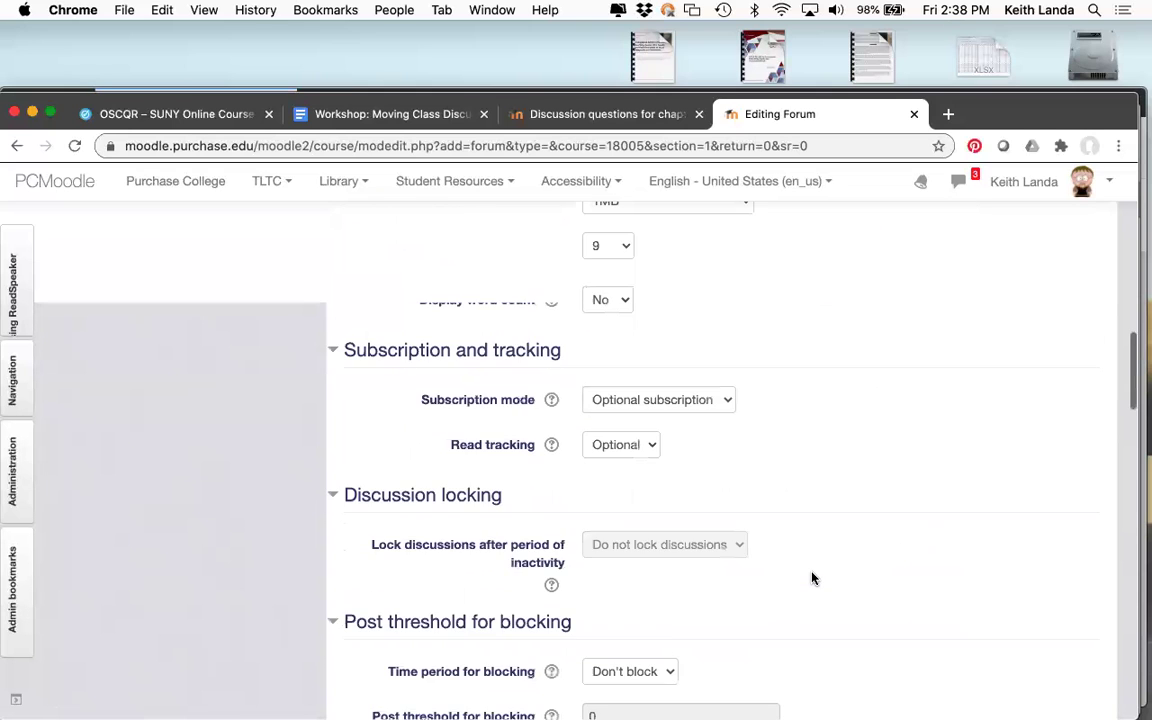
scroll(812, 578, up, 10)
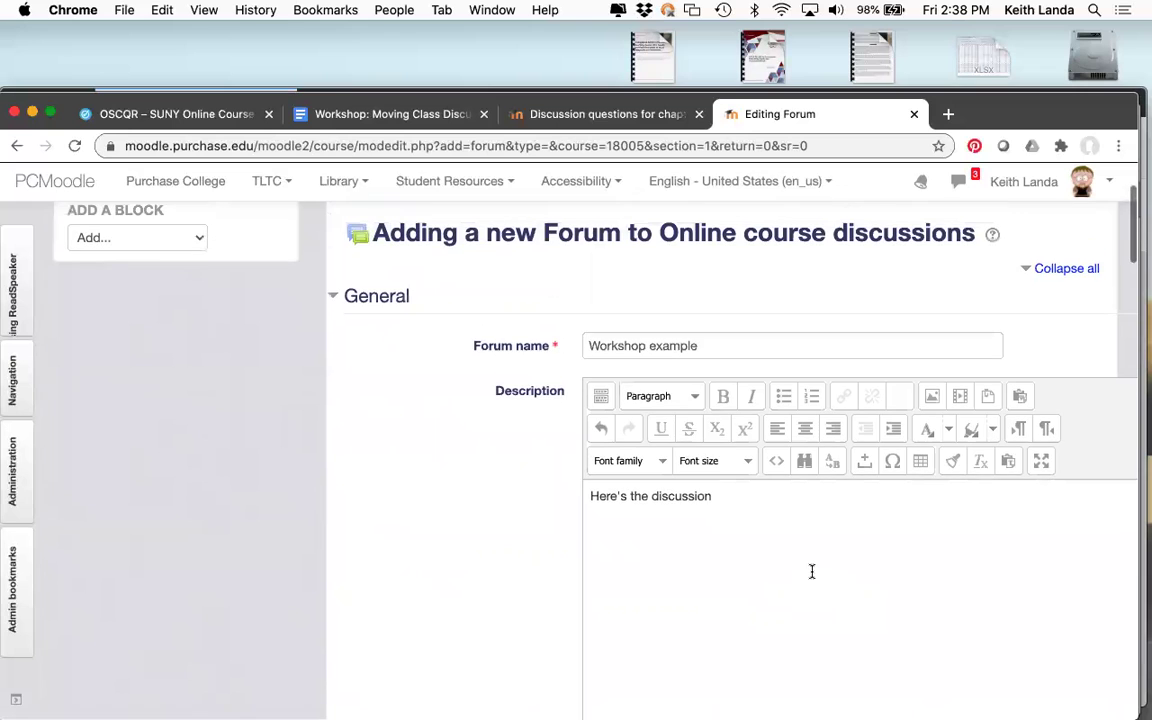
scroll(707, 573, down, 10)
scroll(705, 568, down, 15)
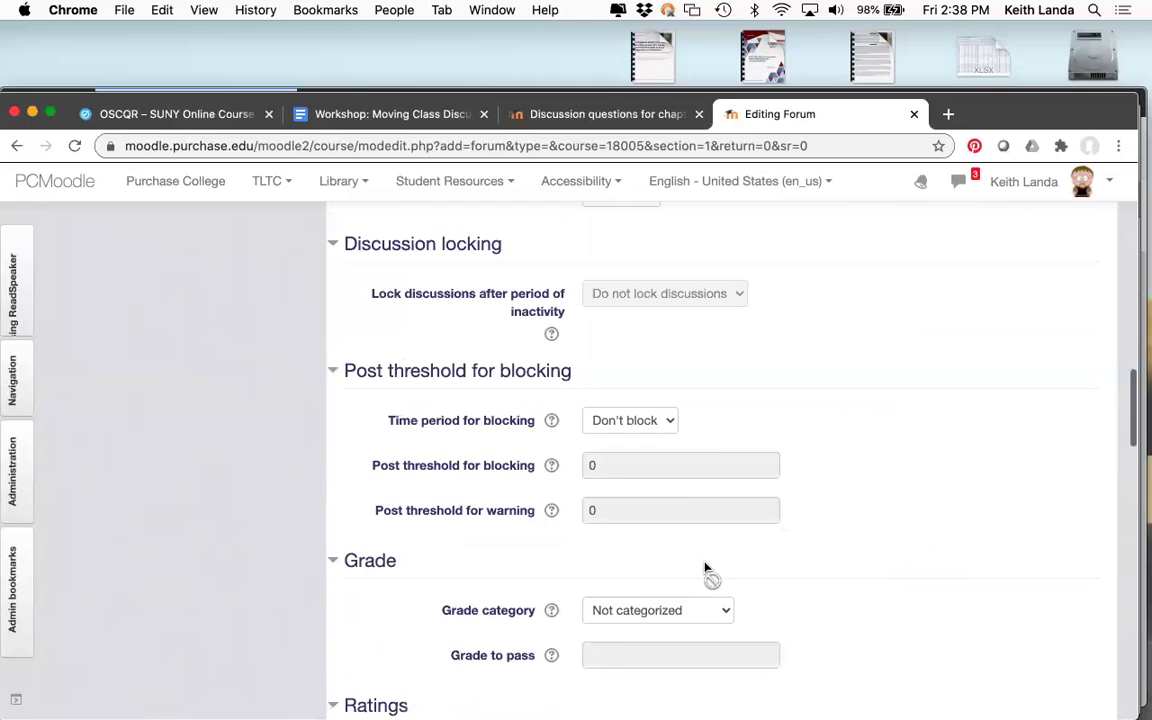
scroll(705, 568, down, 15)
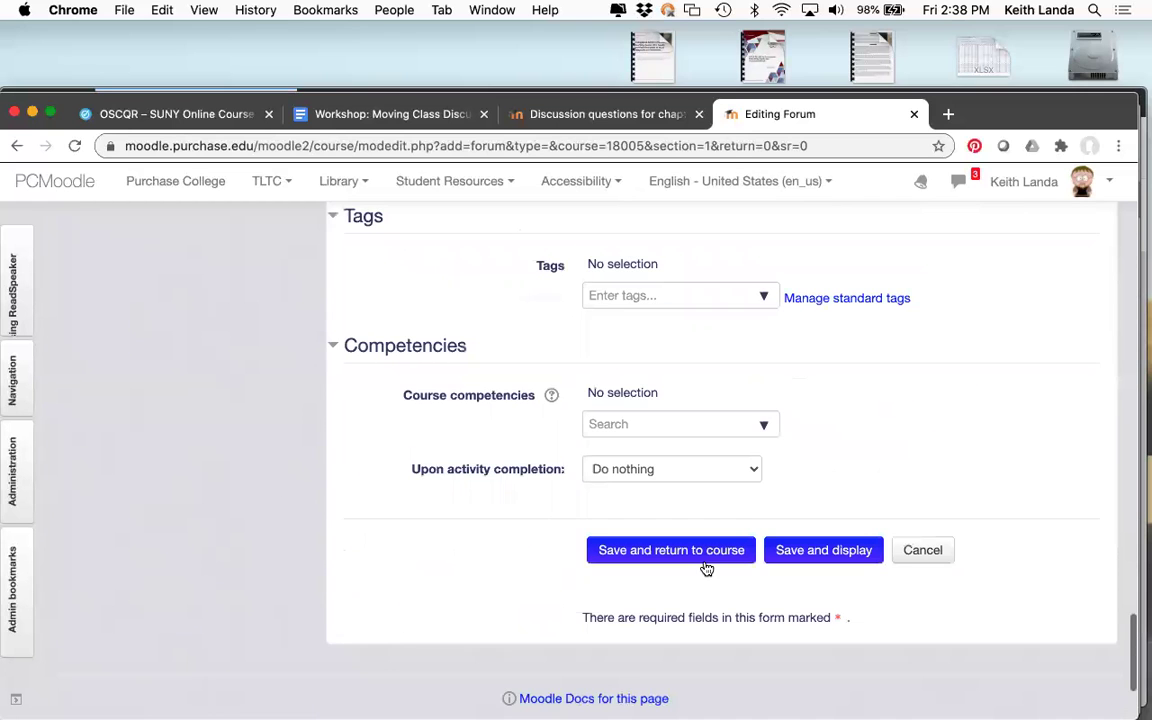
click(826, 478)
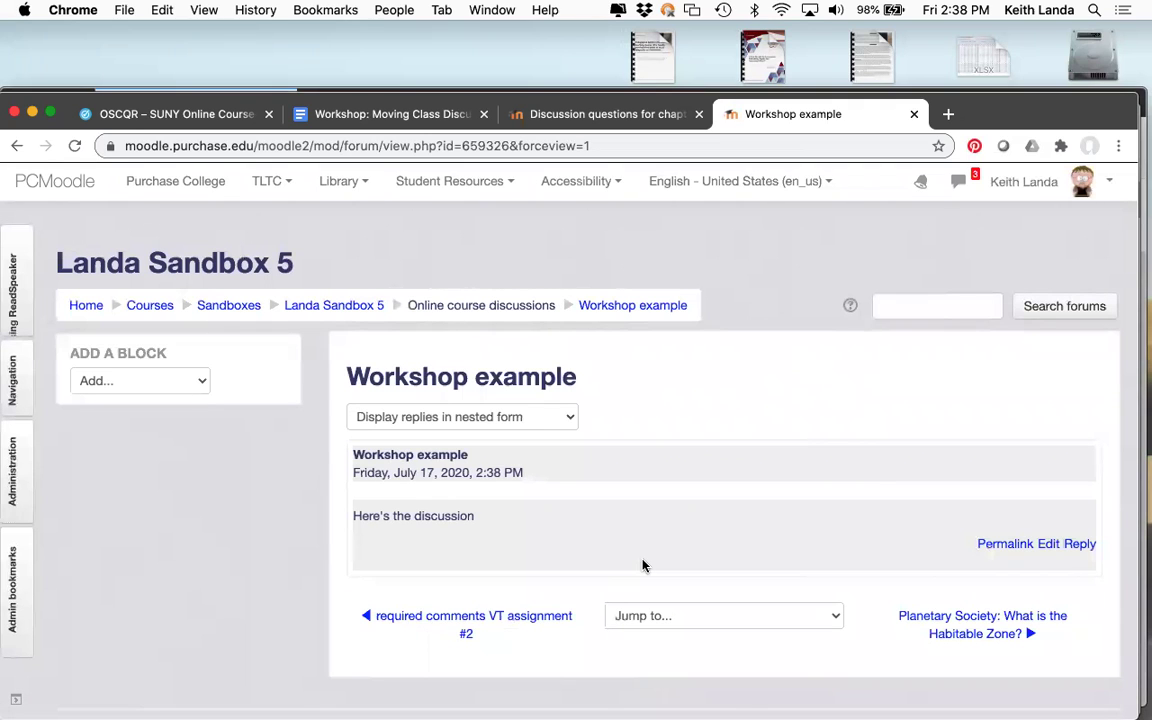
Step: Switch from Chrome to the Safari window showing the Zoom meeting page
click(550, 514)
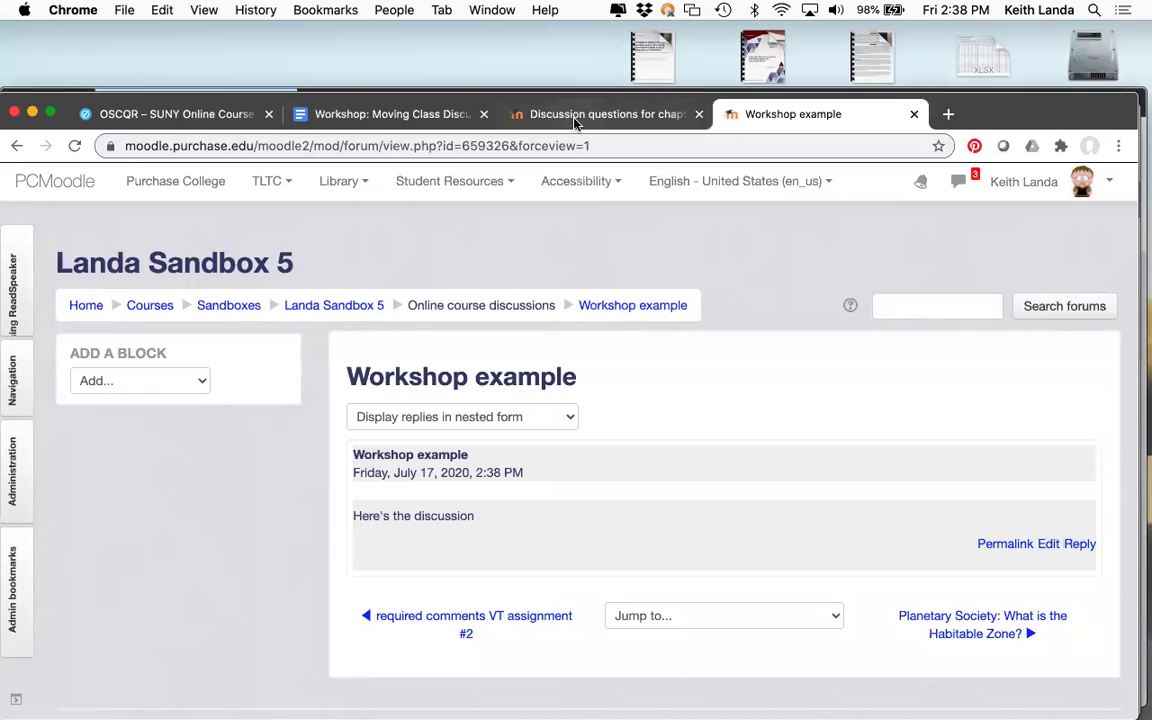
key(super+Tab)
key(super+Tab)
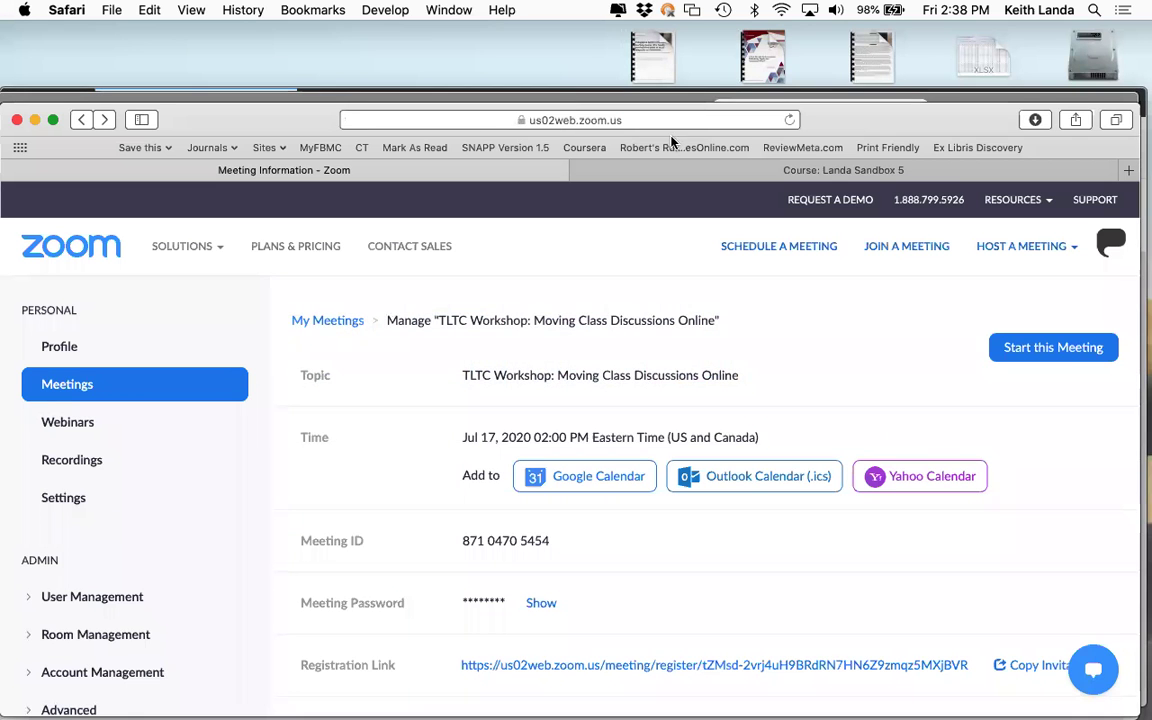
click(662, 170)
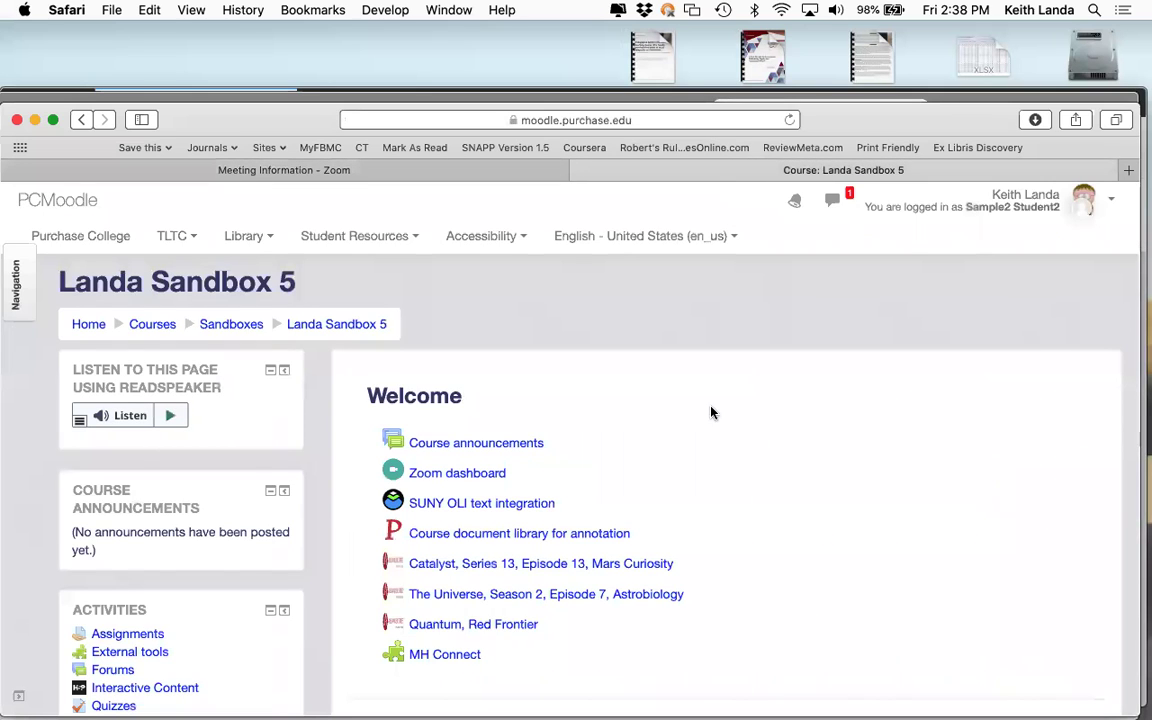
scroll(808, 389, down, 1)
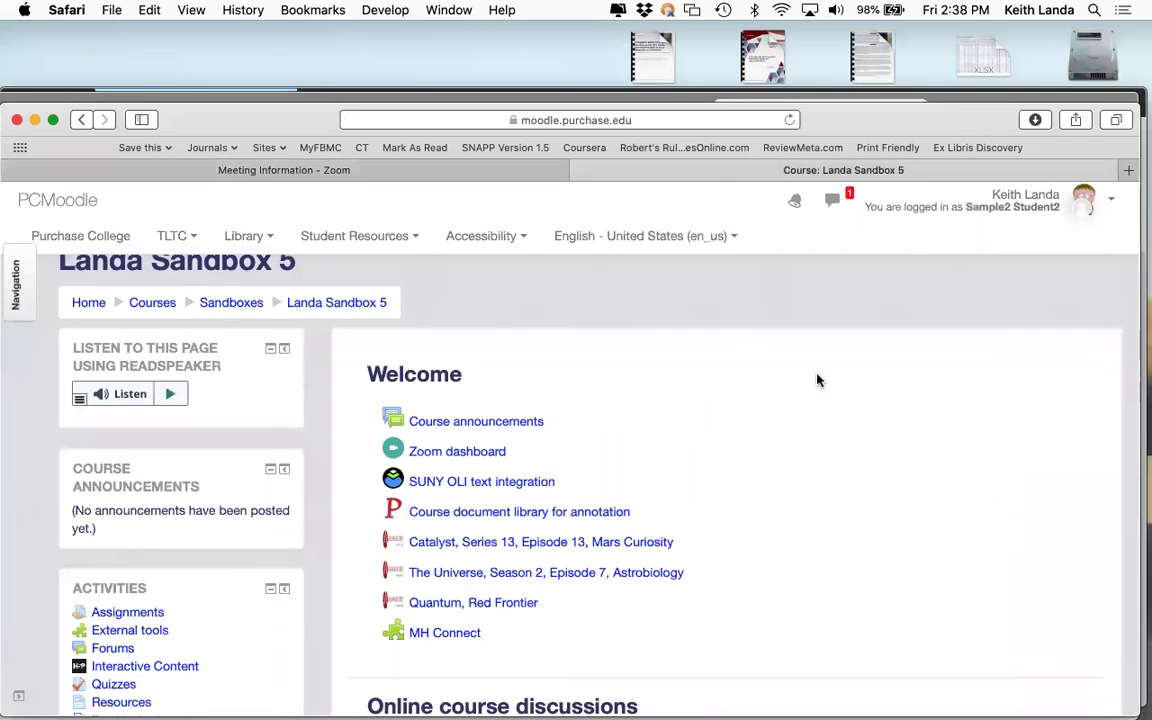
scroll(900, 370, down, 5)
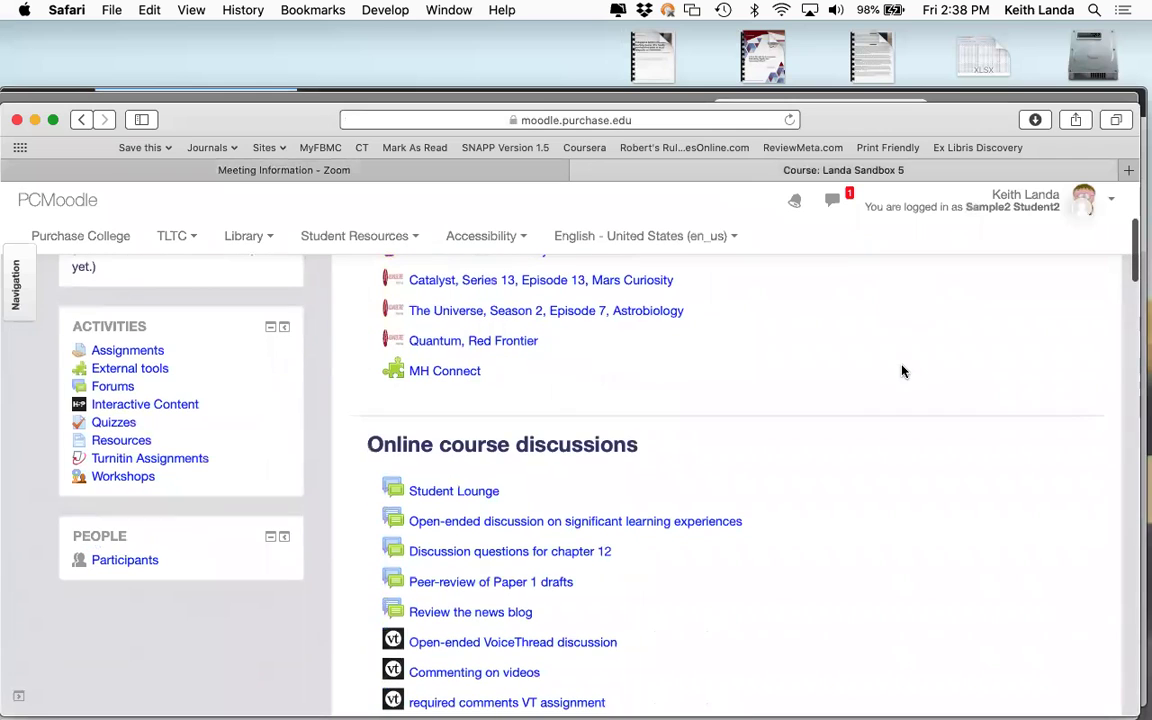
click(472, 492)
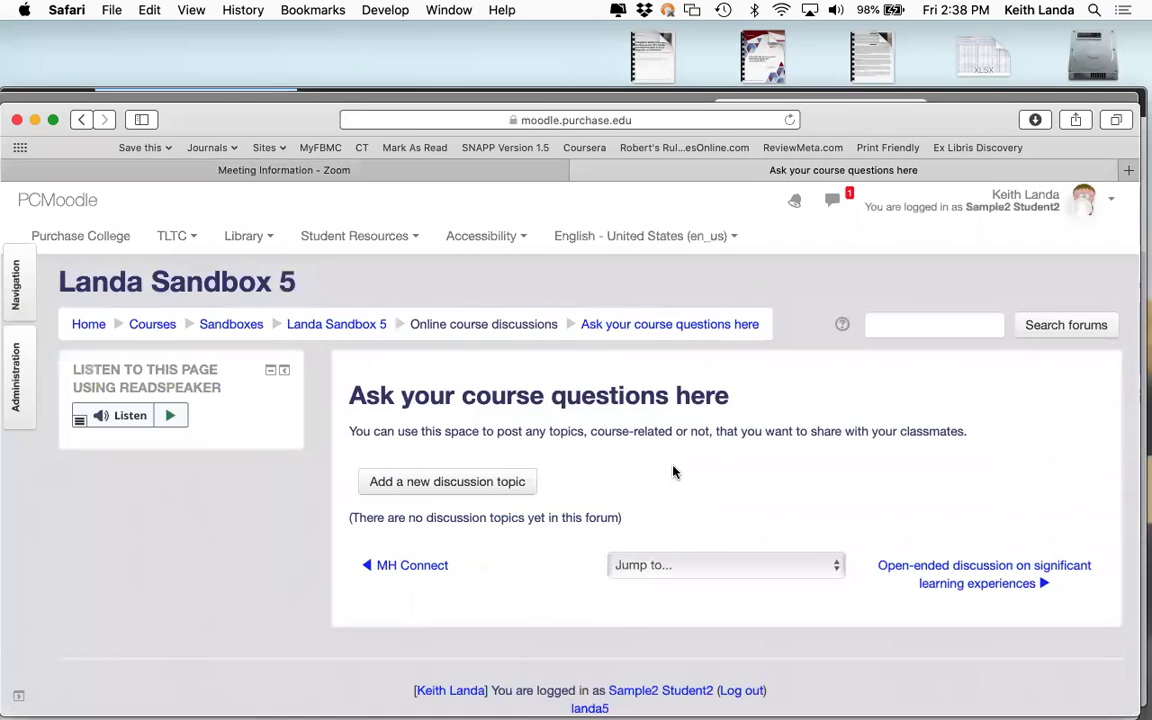
Step: Post a discussion 'Chapter 12 question' with the message 'what were we supposed to do'
click(460, 483)
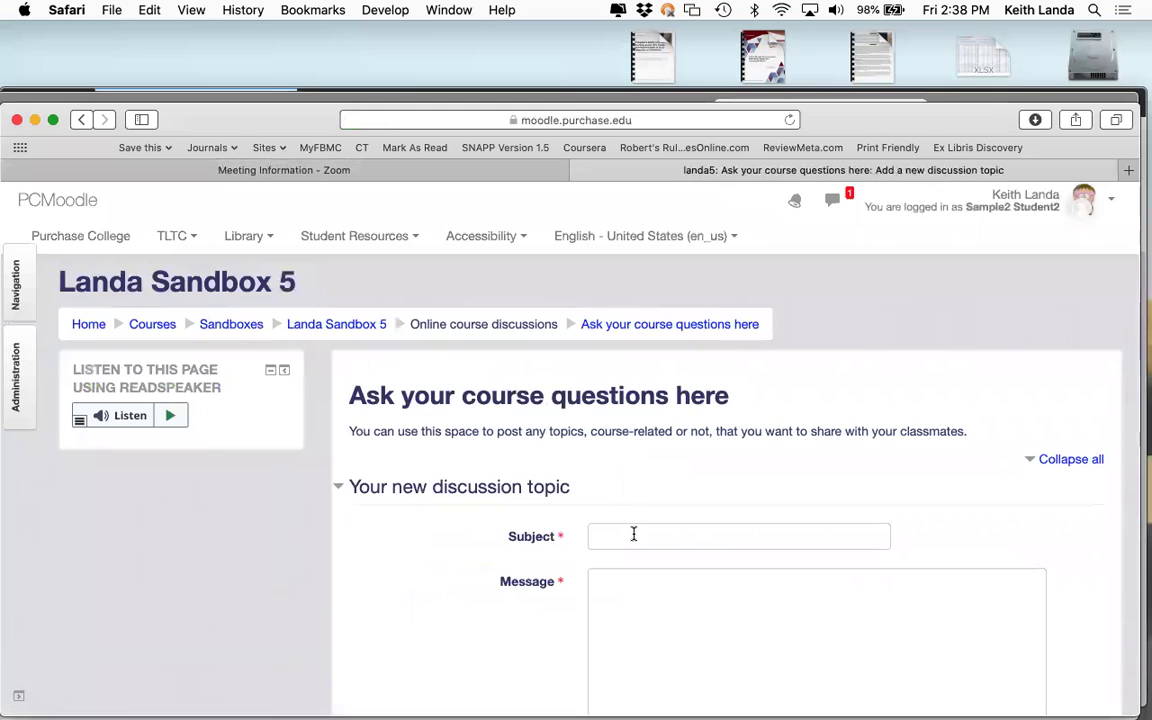
click(633, 535)
text(Chapter 12 questions)
click(622, 624)
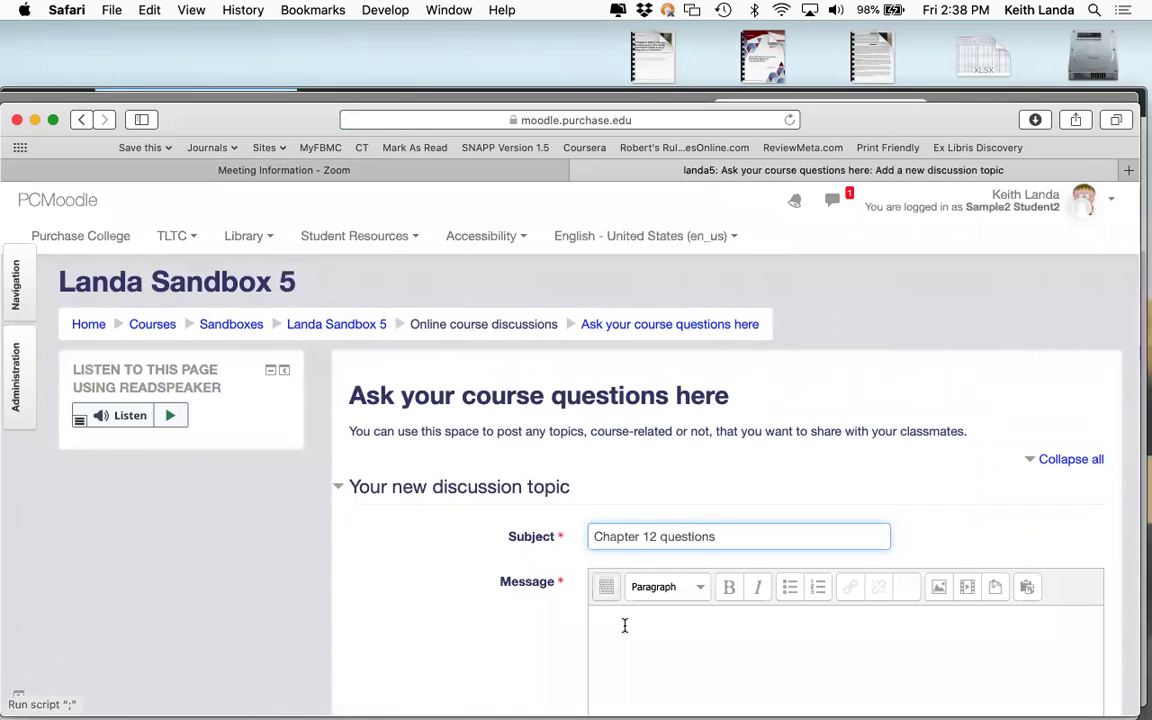
text(what were)
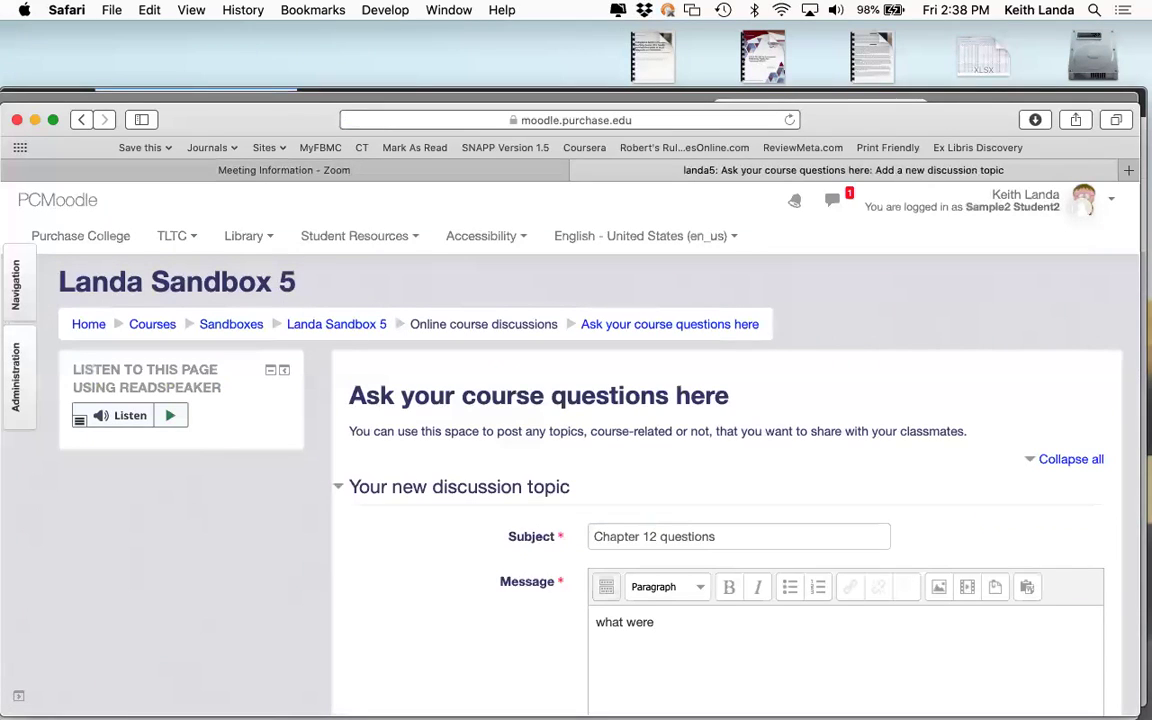
scroll(590, 420, down, 3)
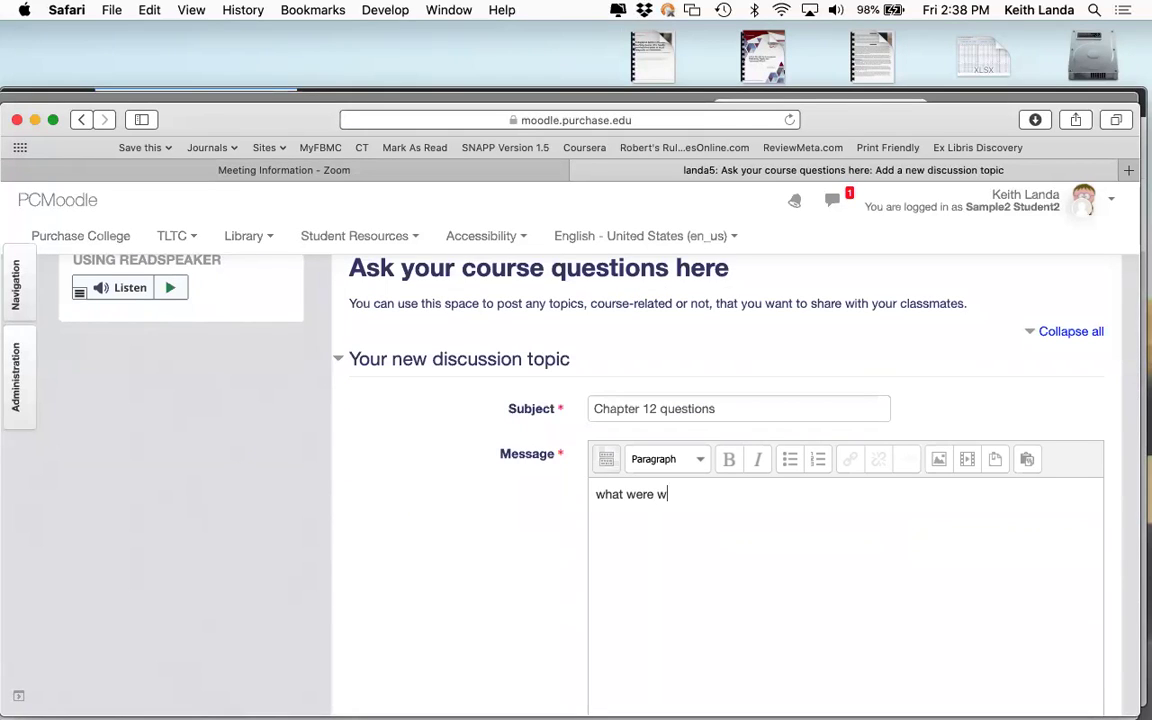
text(re we supposed to do?)
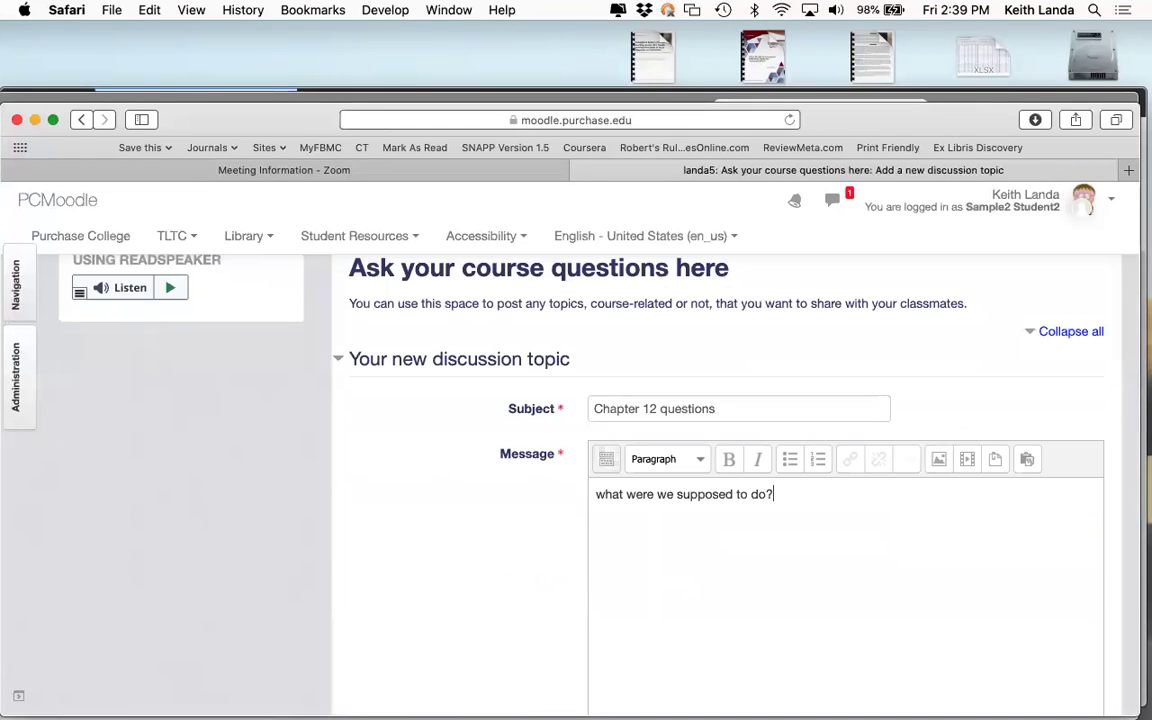
scroll(437, 627, down, 10)
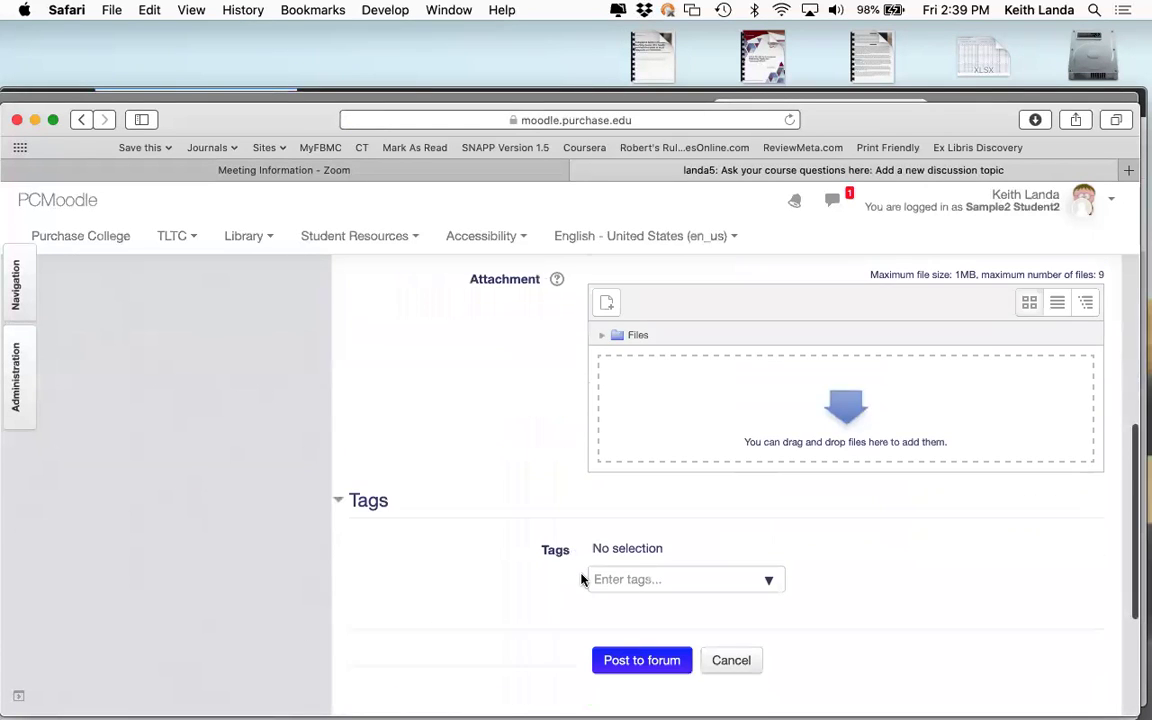
click(635, 661)
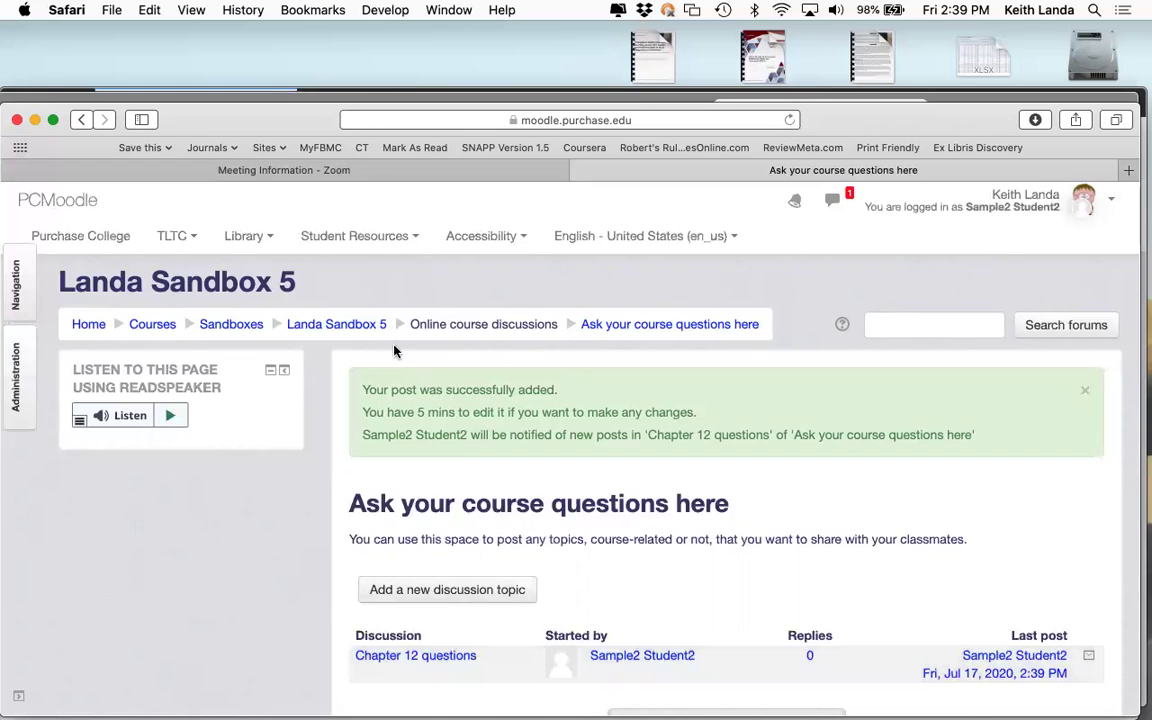
Step: From the Landa Sandbox 5 course page, open the Open-ended discussion on significant learning experiences forum
click(353, 331)
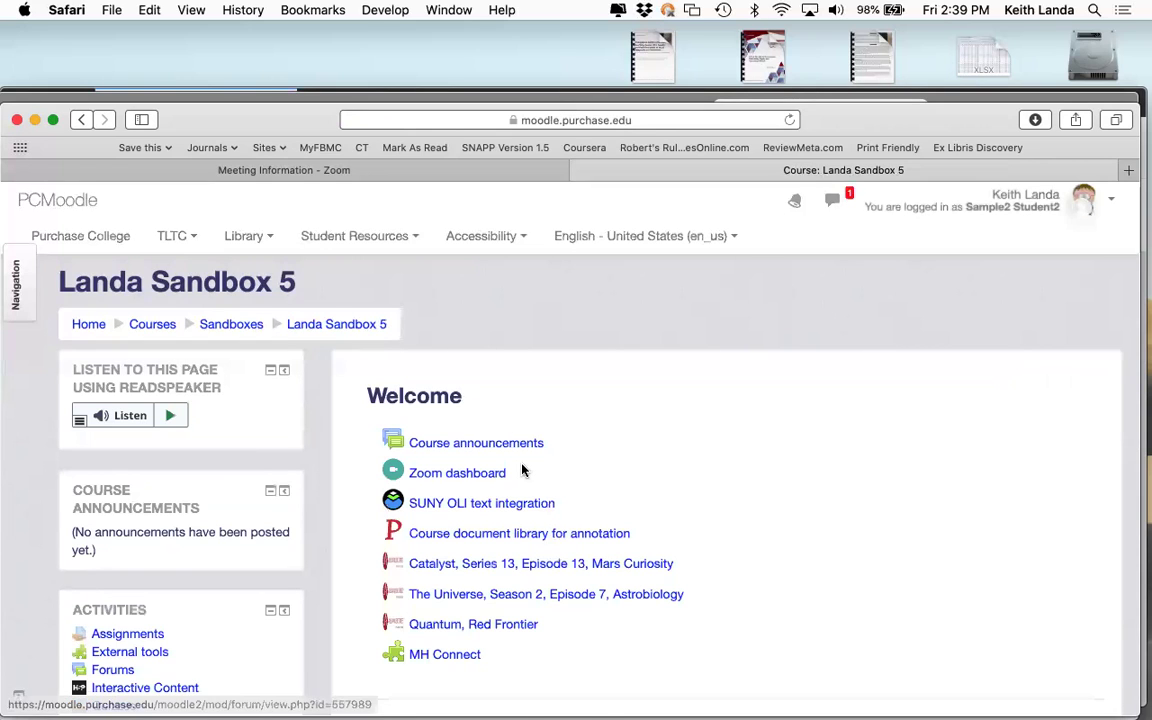
scroll(527, 467, down, 5)
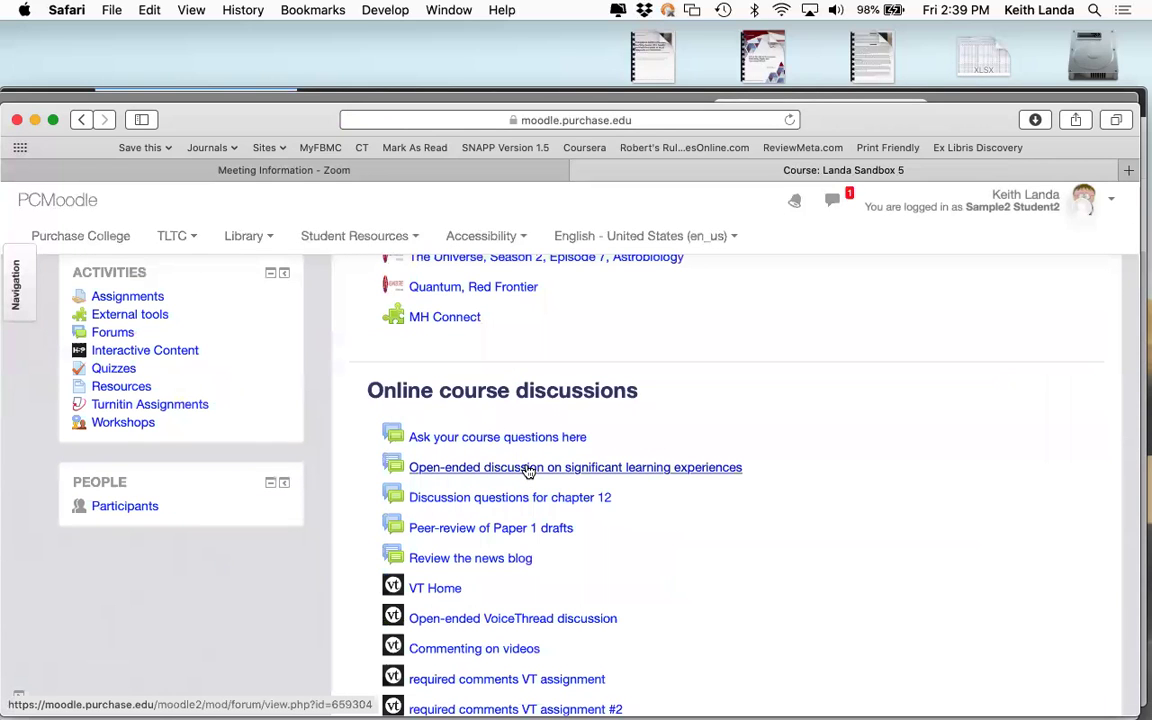
click(527, 468)
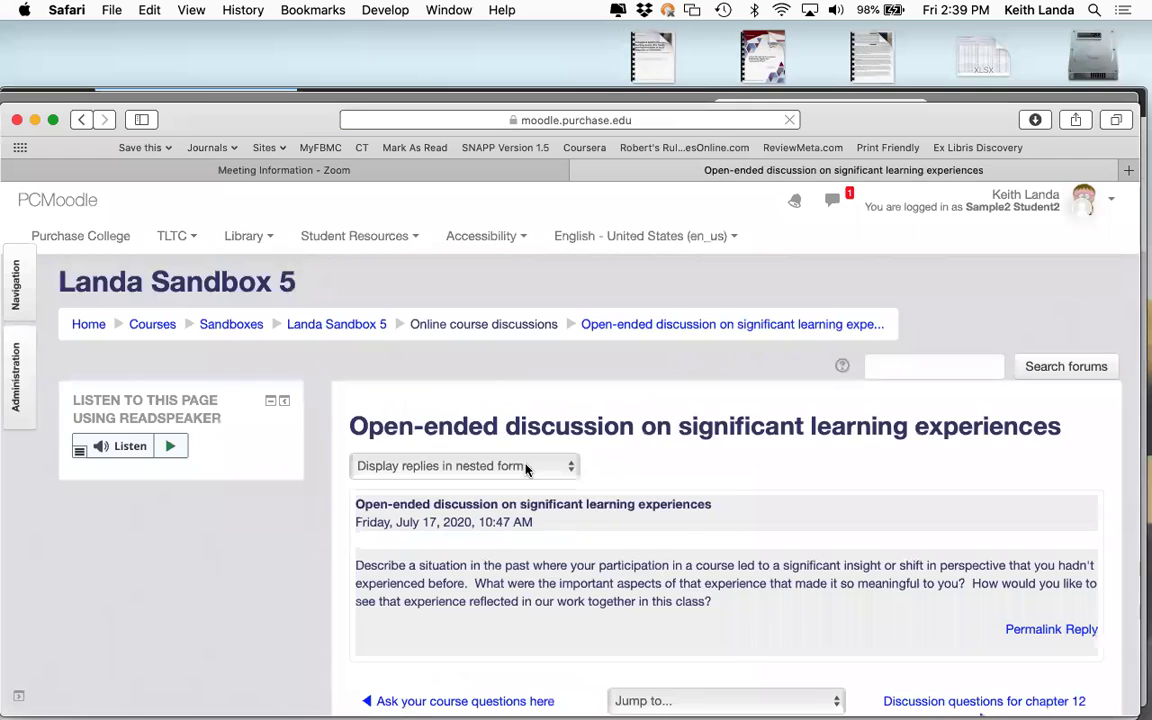
scroll(611, 508, down, 3)
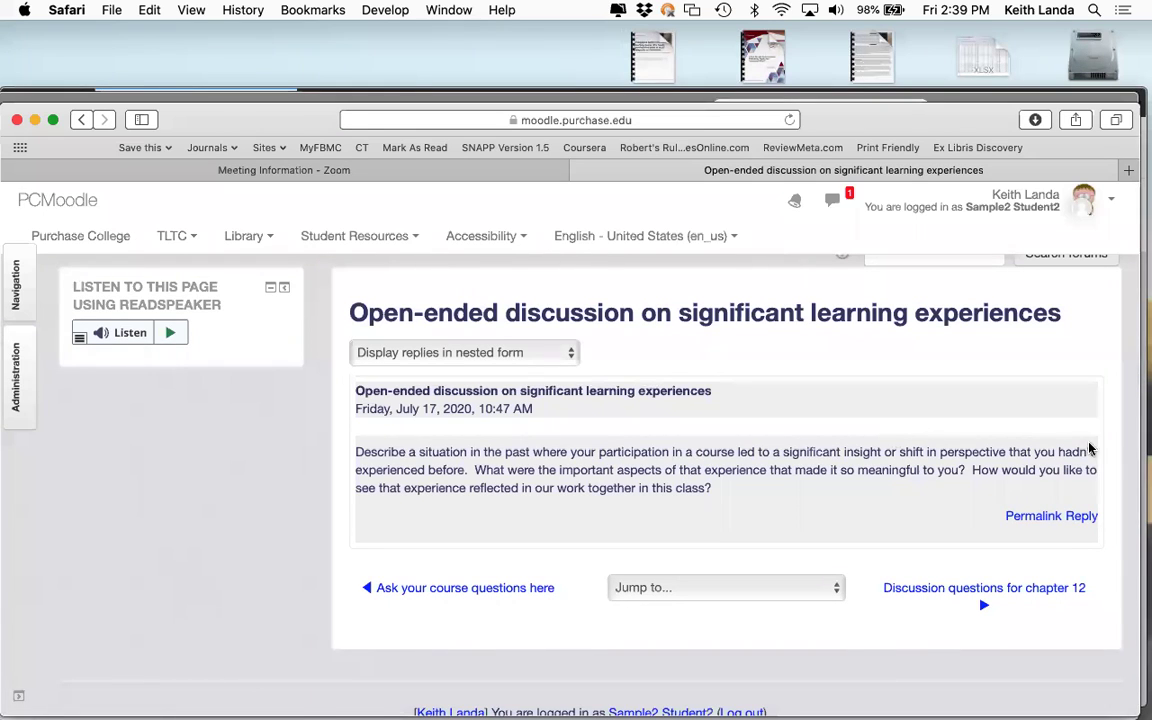
Step: Start a reply to the open-ended prompt and type a placeholder message
click(1082, 516)
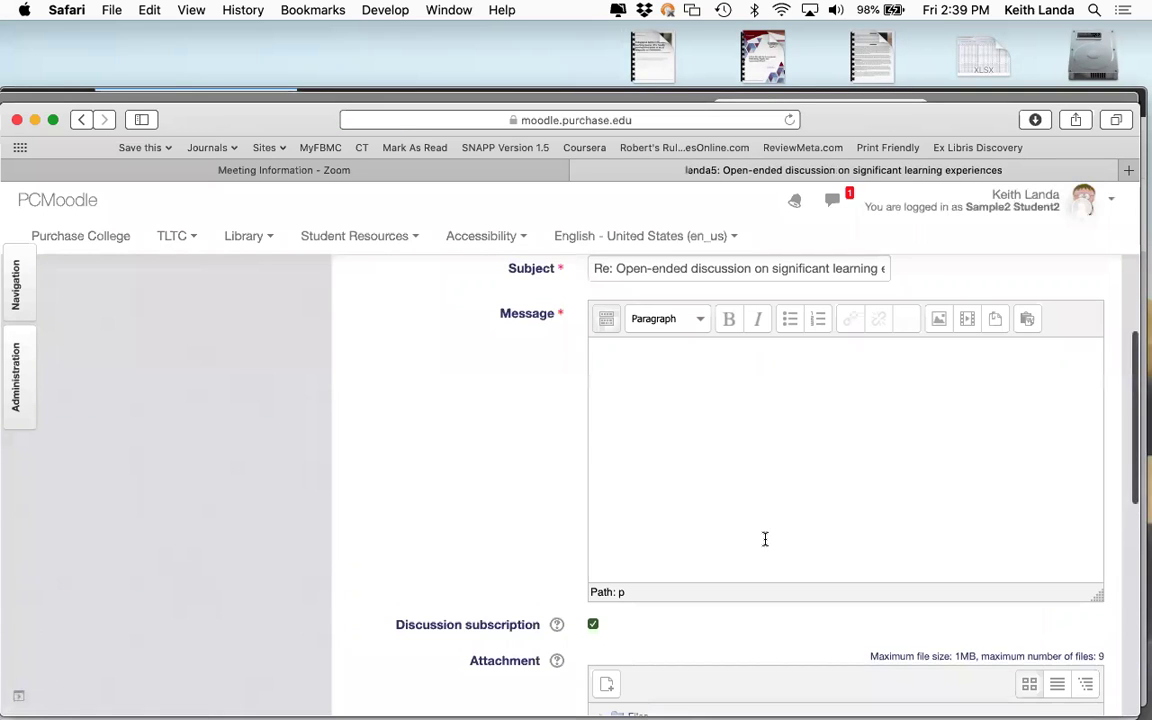
text(j flkdsajf kjaskf)
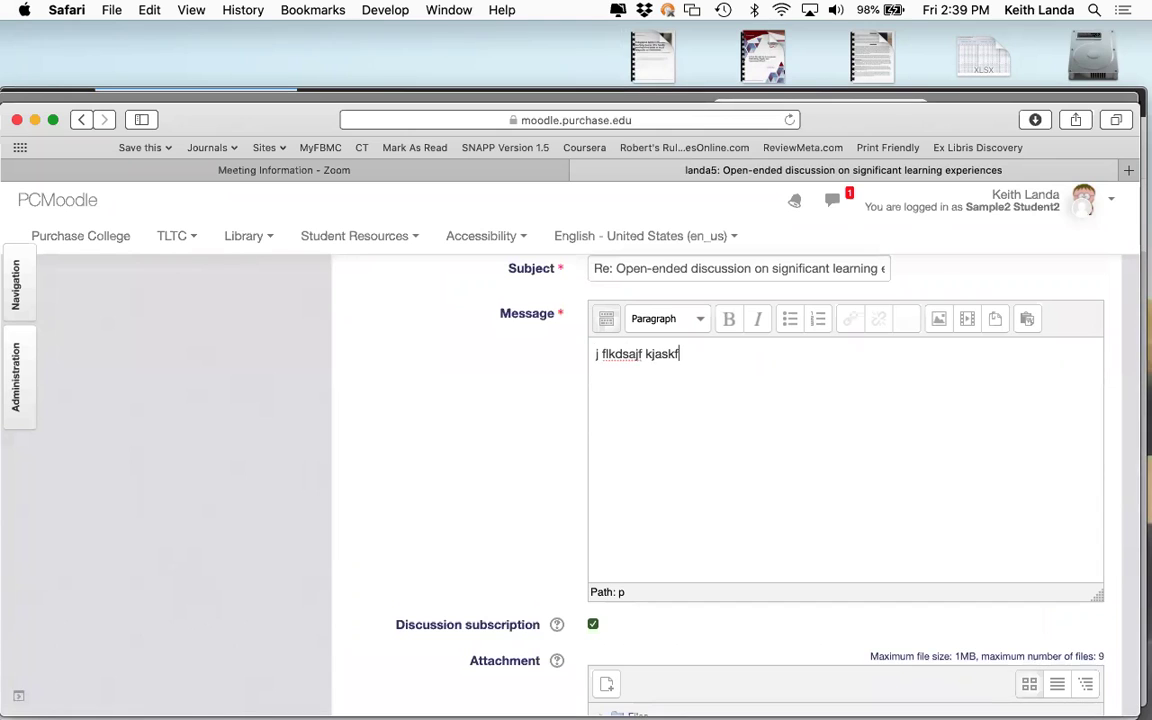
text( jkasj fkasjkf jalskj flkajk fkljfl a)
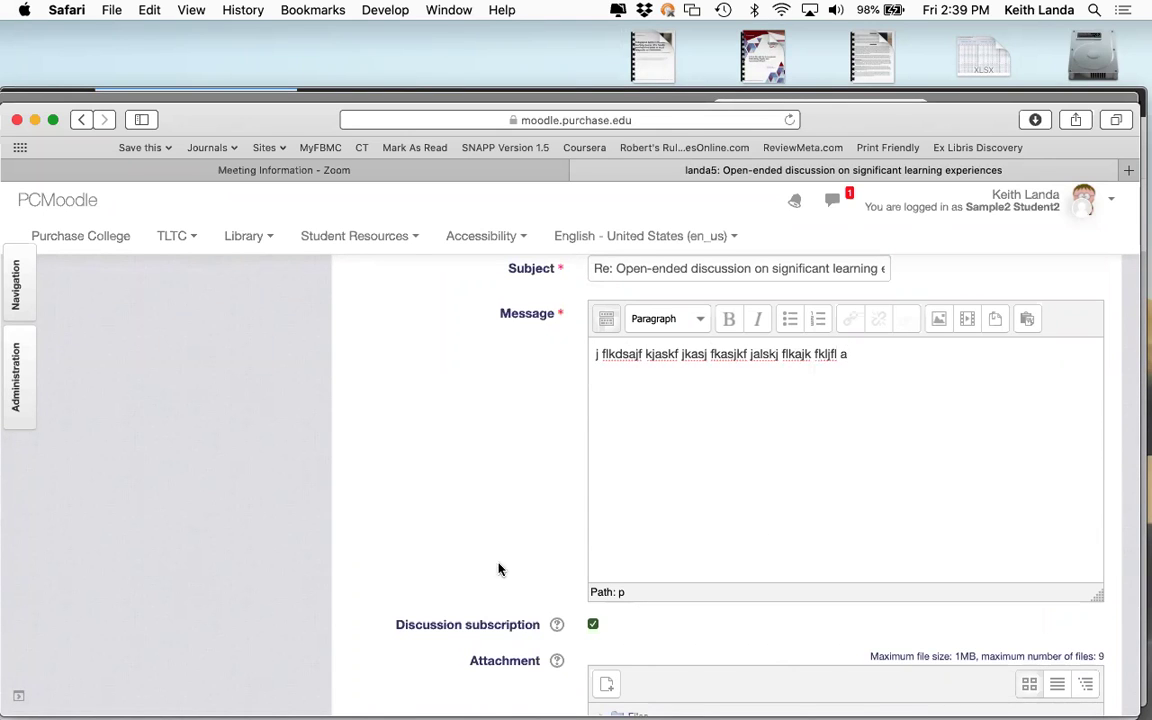
scroll(504, 625, down, 2)
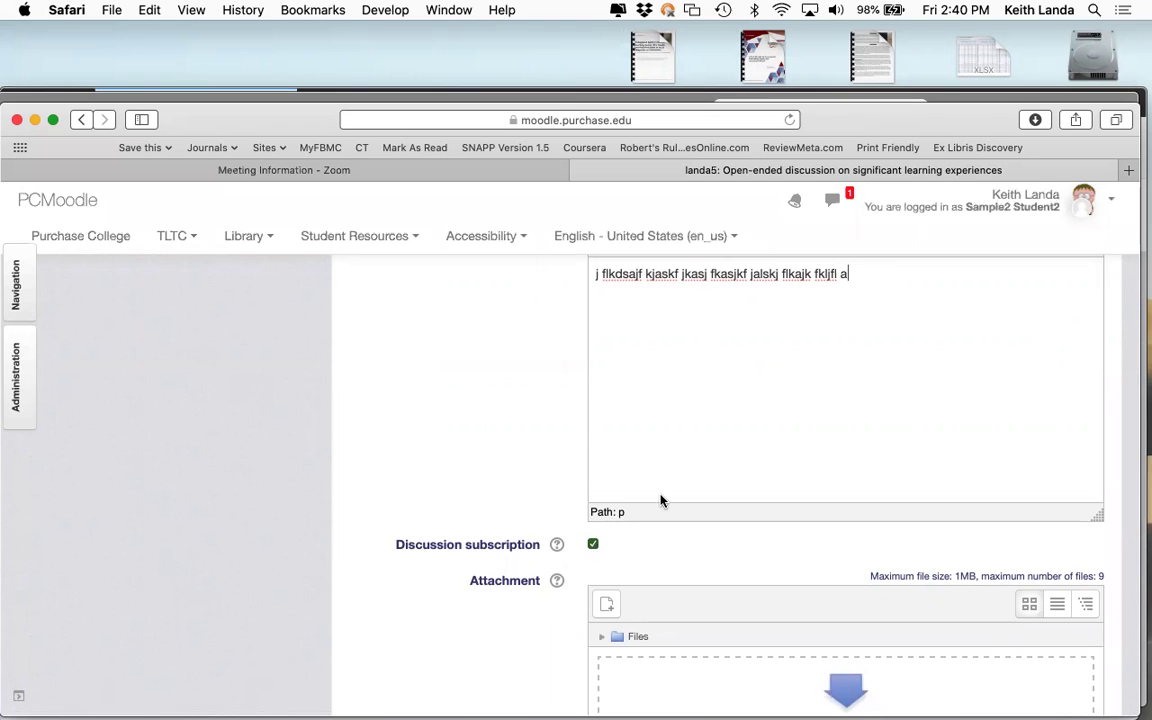
scroll(660, 500, up, 10)
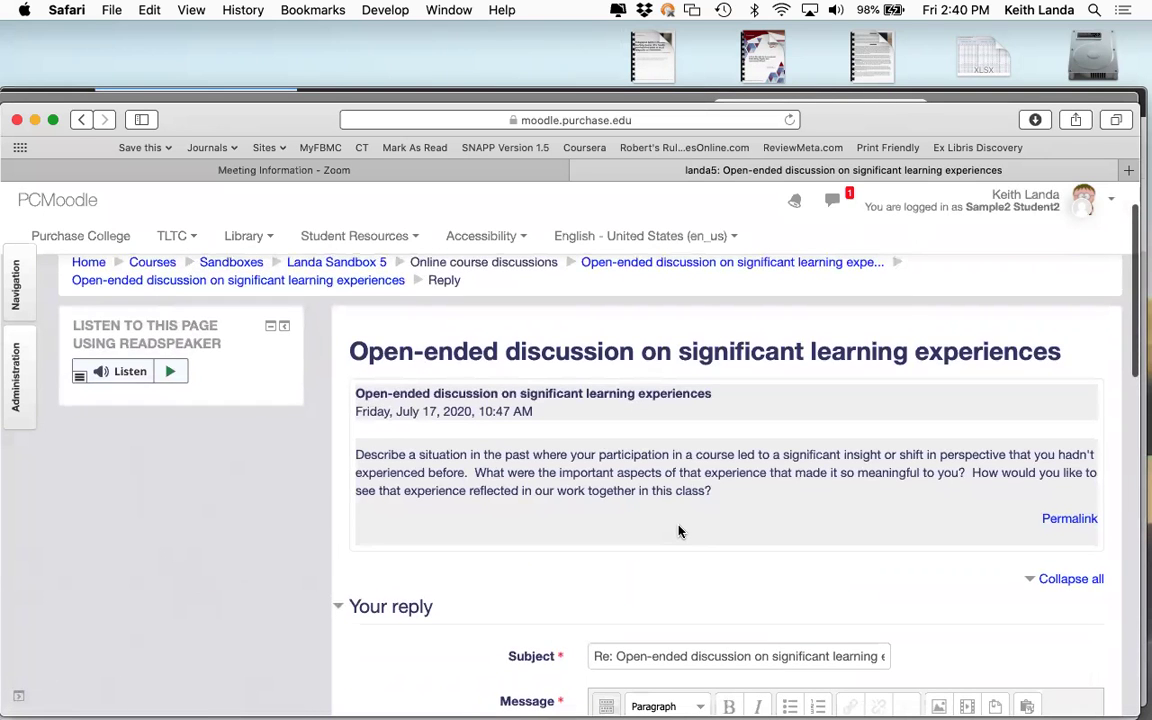
scroll(679, 531, down, 2)
scroll(679, 531, down, 4)
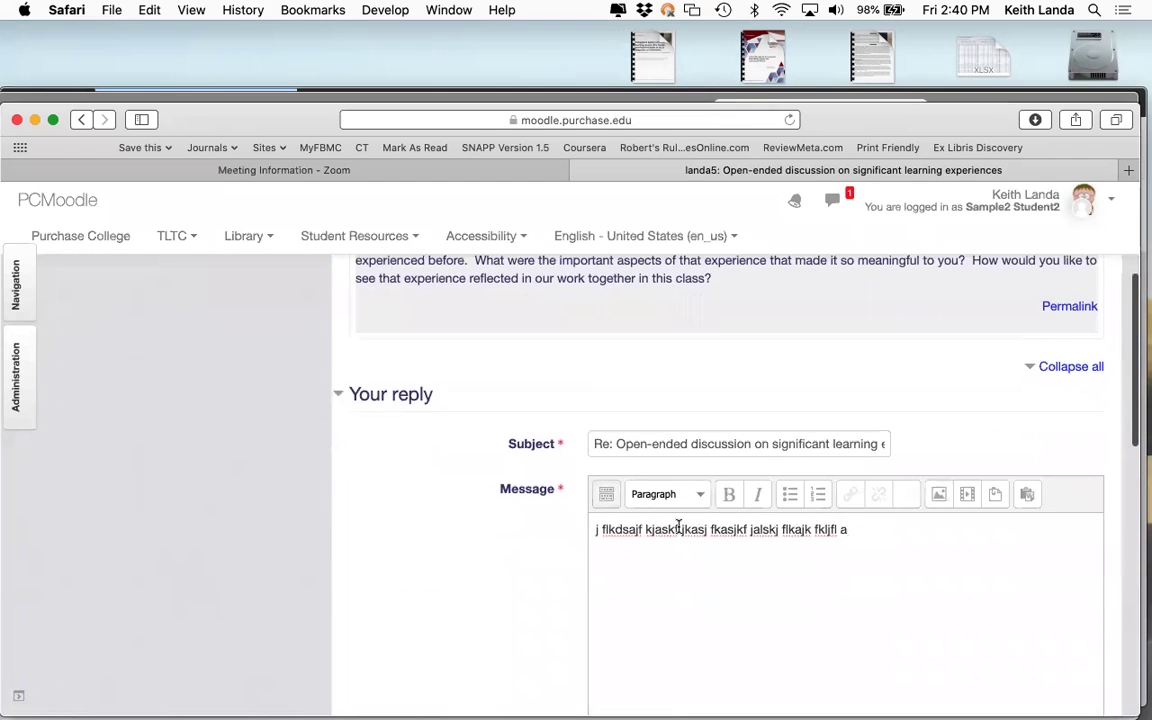
scroll(678, 526, down, 2)
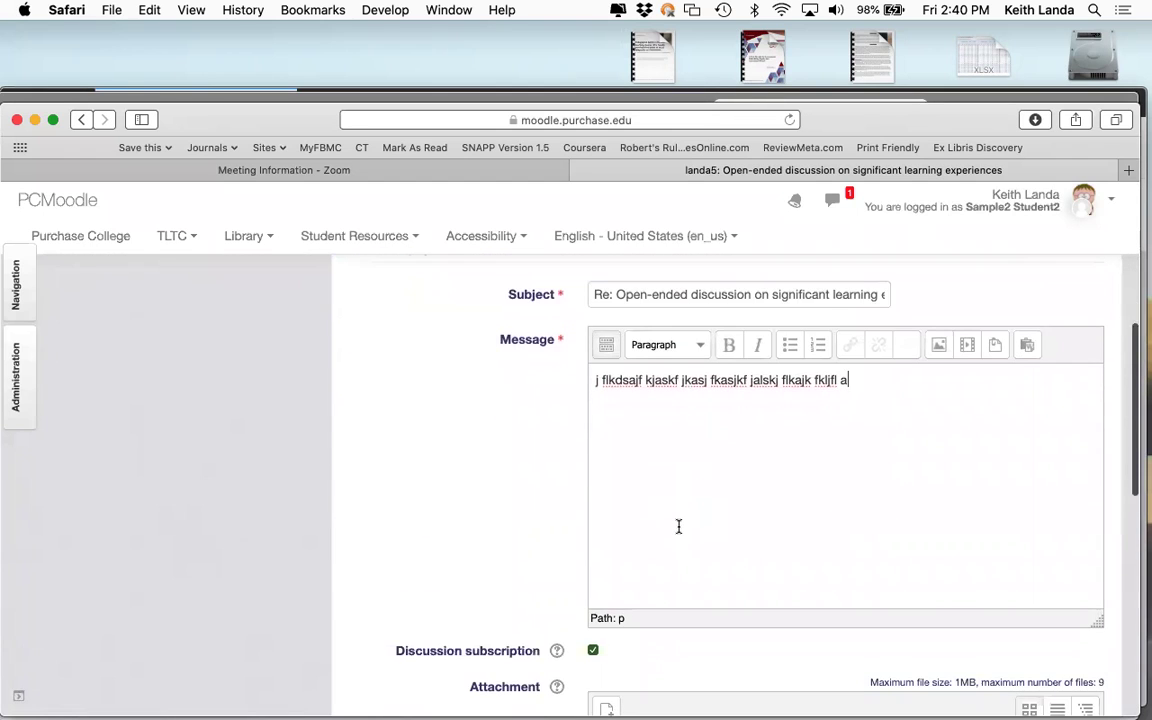
scroll(678, 526, down, 2)
Step: Turn off discussion subscription, post the reply, and switch to Firefox
click(593, 560)
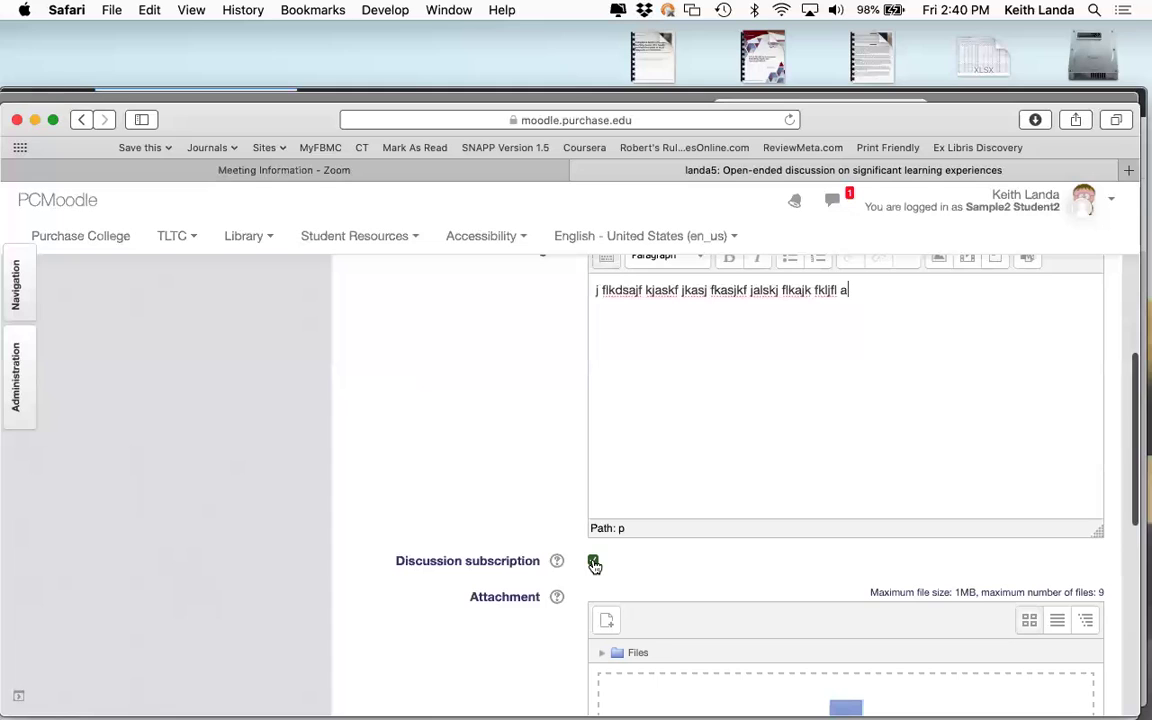
scroll(600, 572, down, 2)
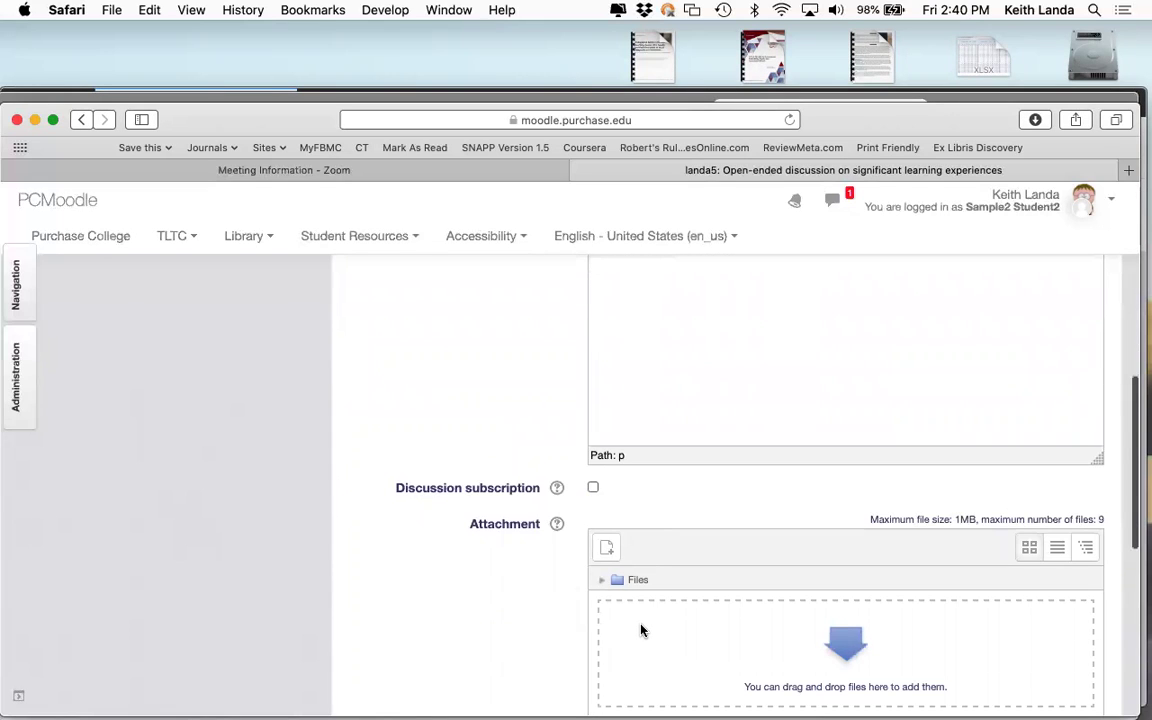
scroll(642, 630, down, 2)
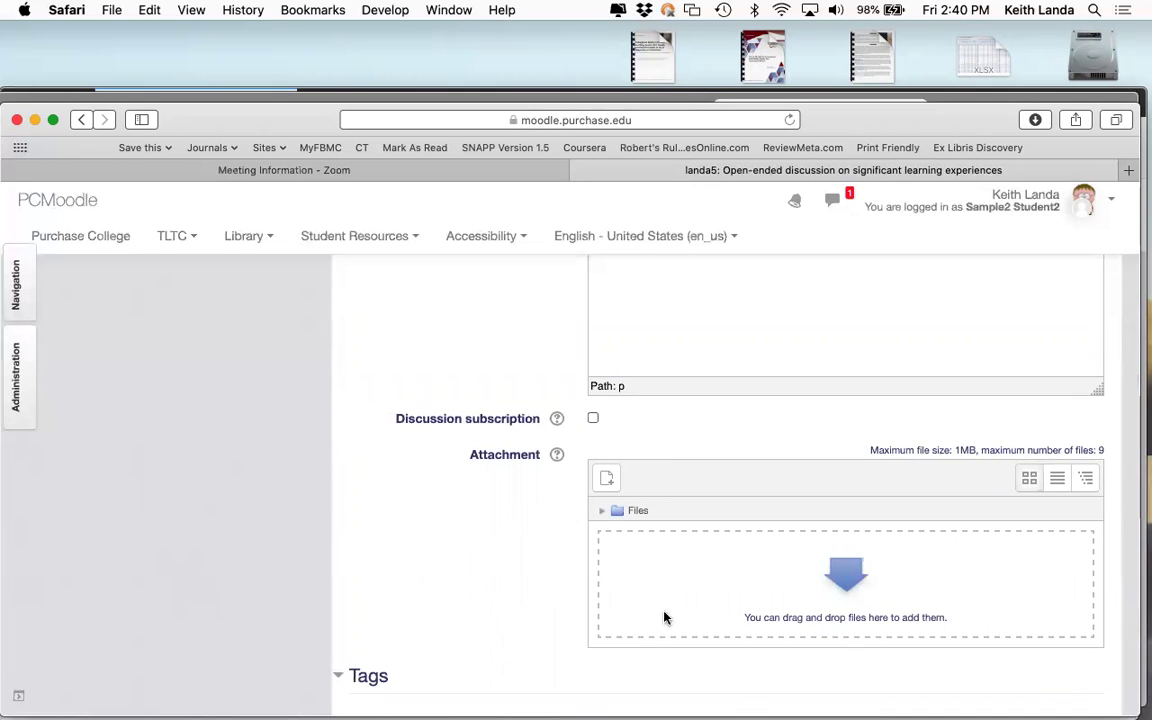
scroll(686, 597, down, 10)
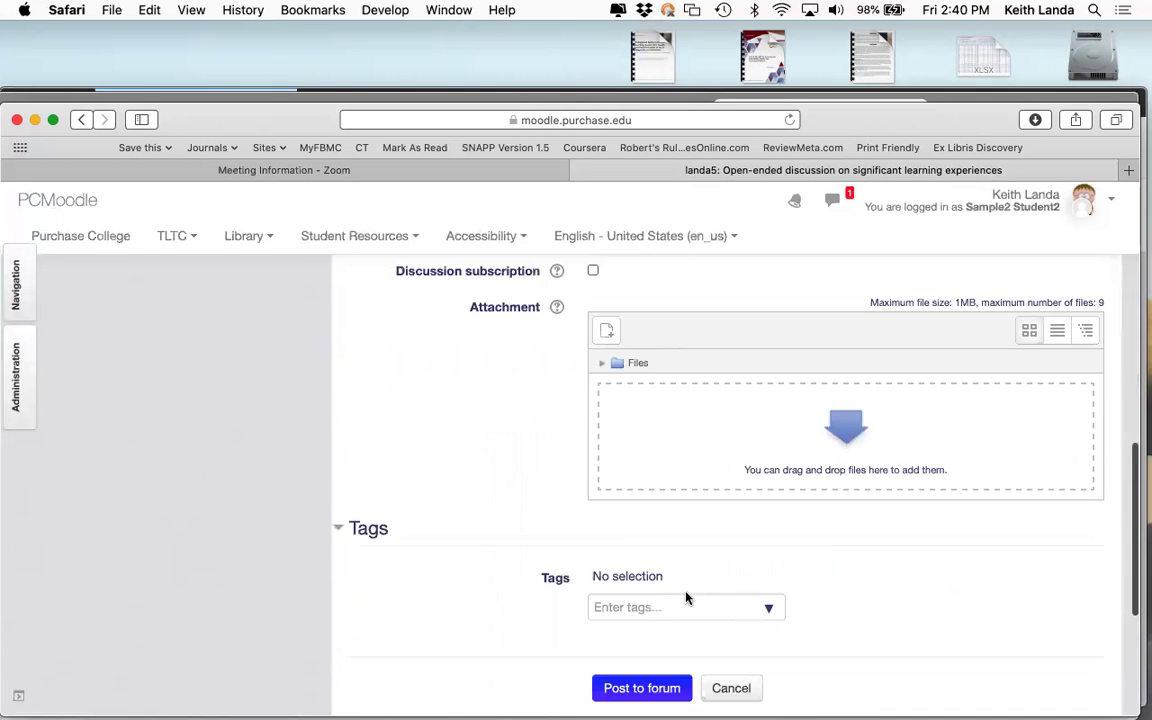
click(645, 432)
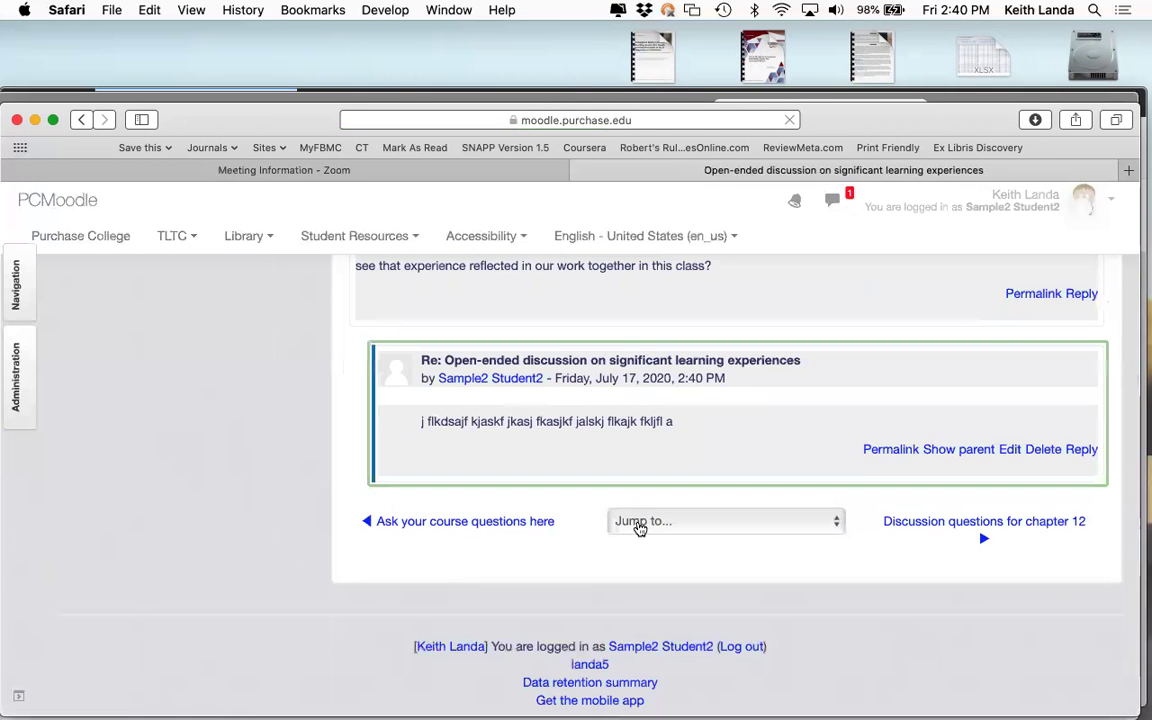
scroll(640, 527, up, 2)
scroll(640, 527, up, 2)
key(super+Tab)
key(super+Tab)
key(super+Tab)
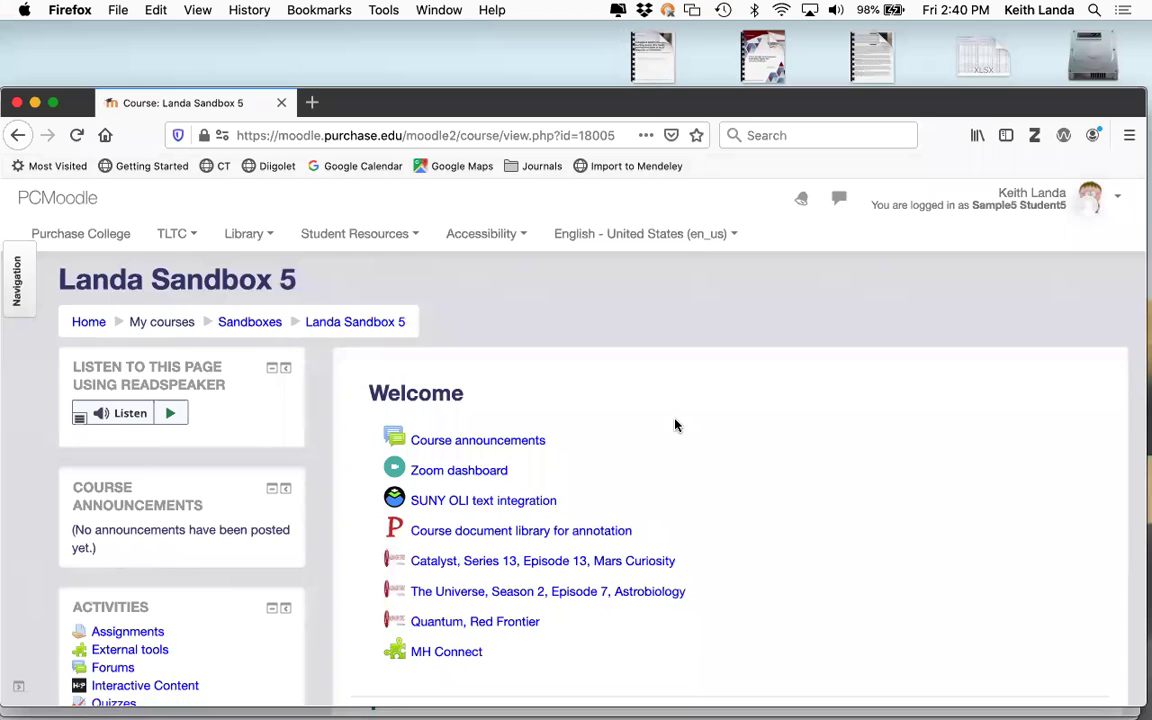
scroll(675, 425, down, 3)
scroll(675, 425, down, 5)
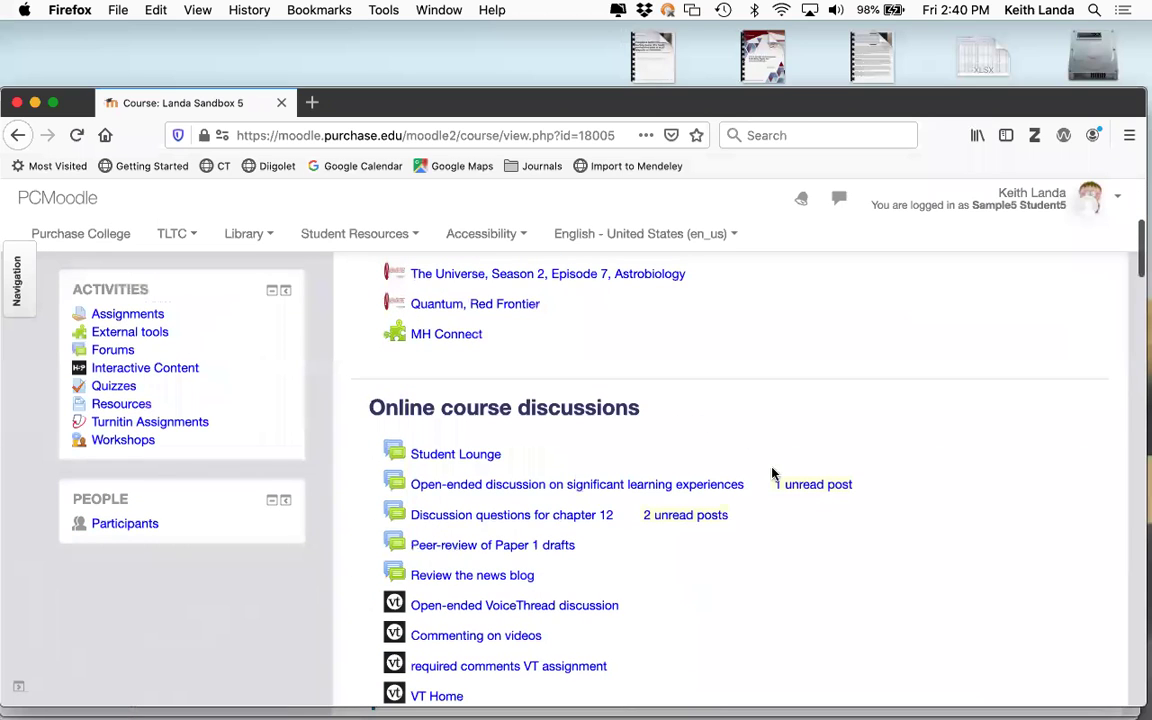
click(582, 487)
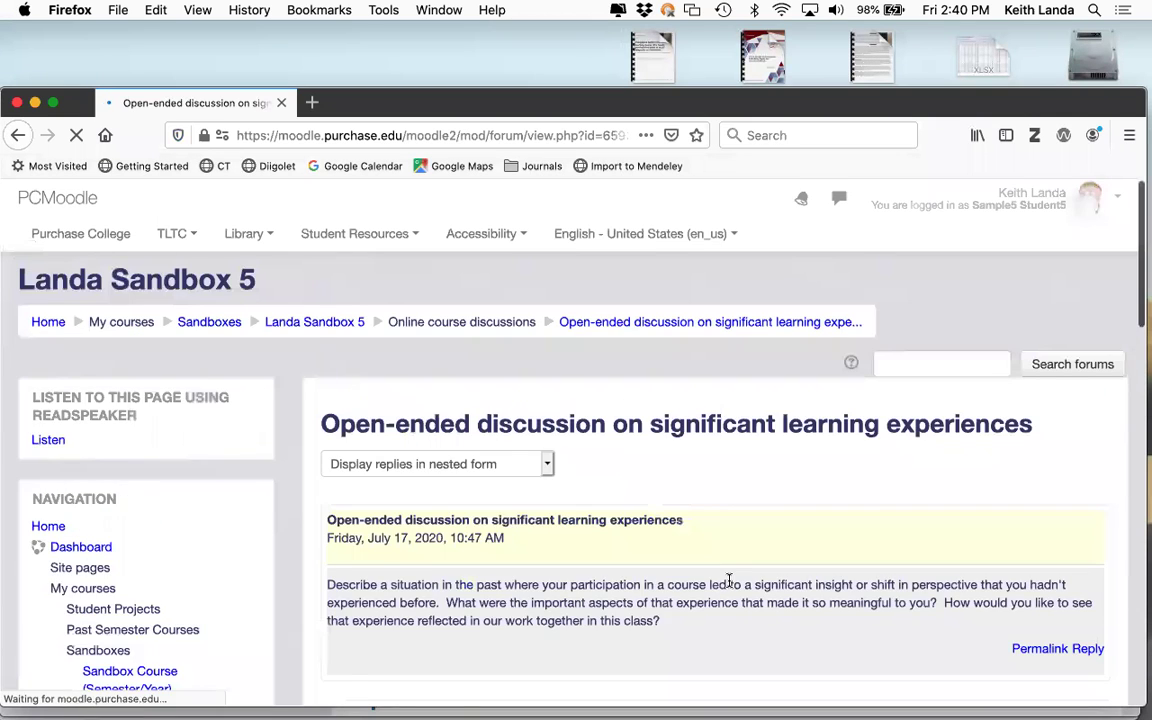
scroll(729, 580, down, 3)
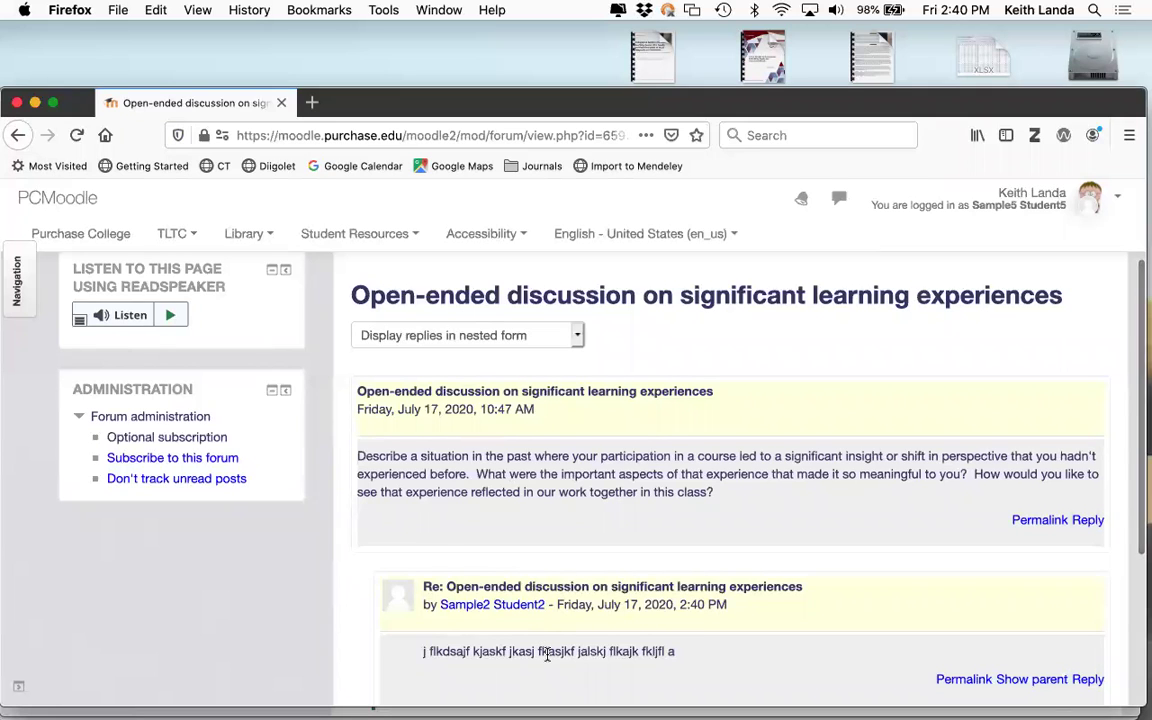
scroll(547, 650, down, 2)
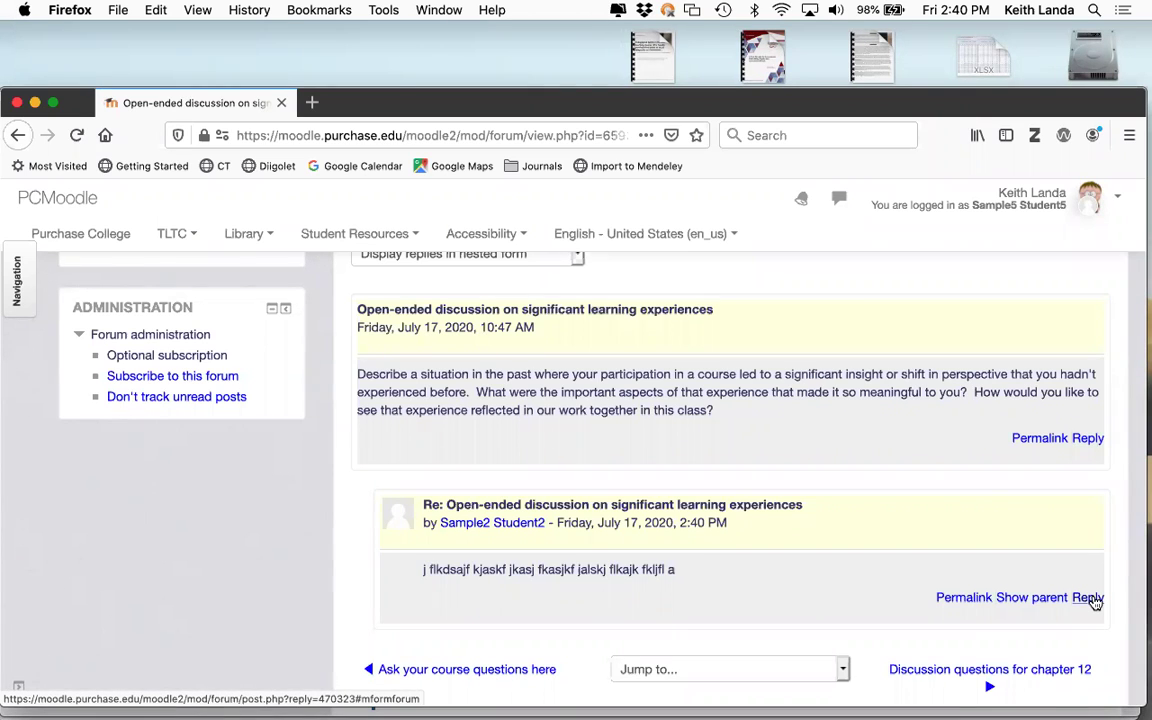
scroll(1040, 598, up, 3)
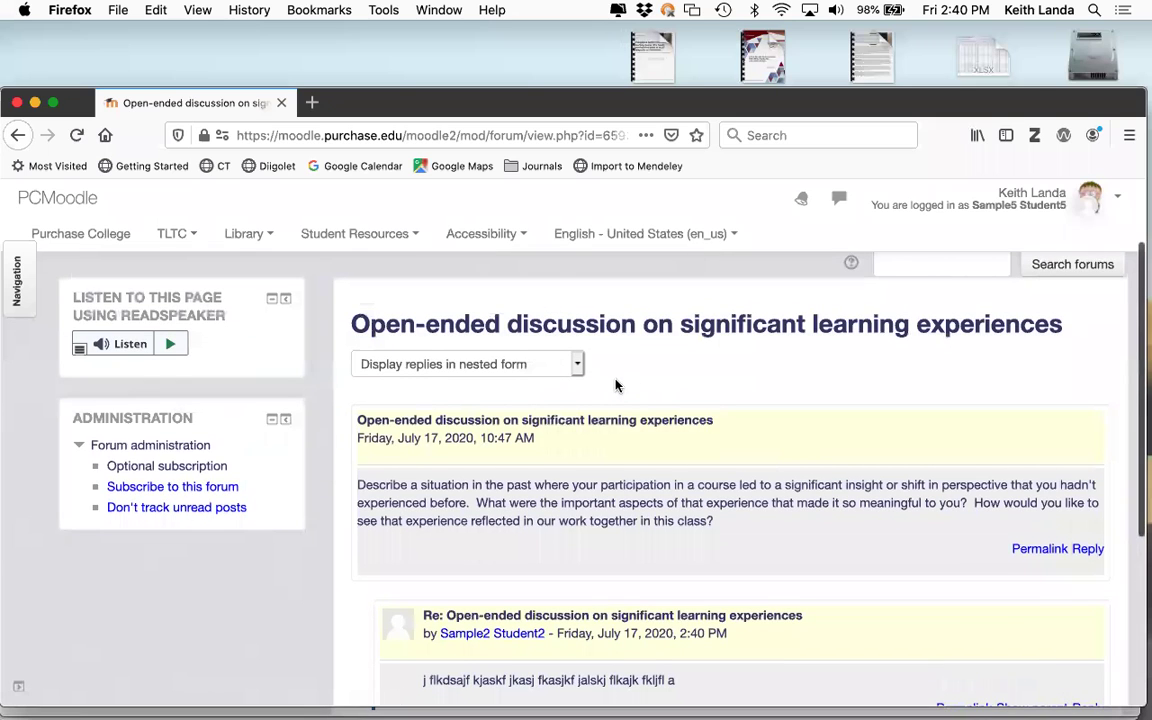
scroll(598, 513, down, 1)
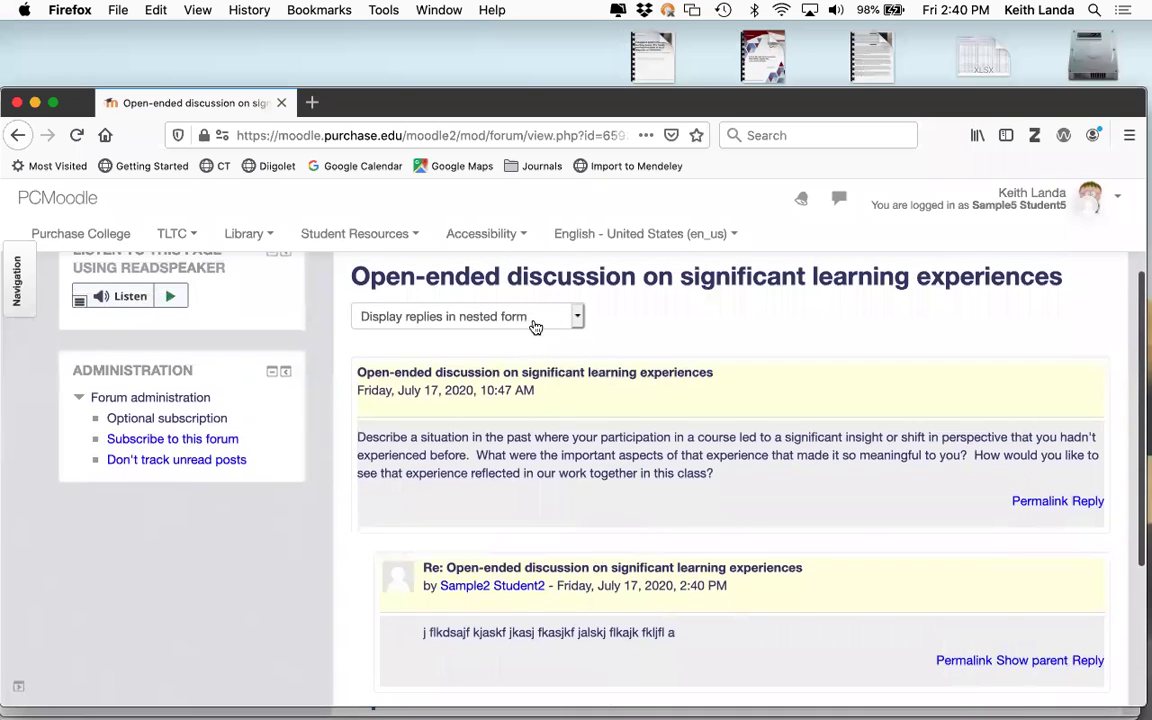
click(576, 320)
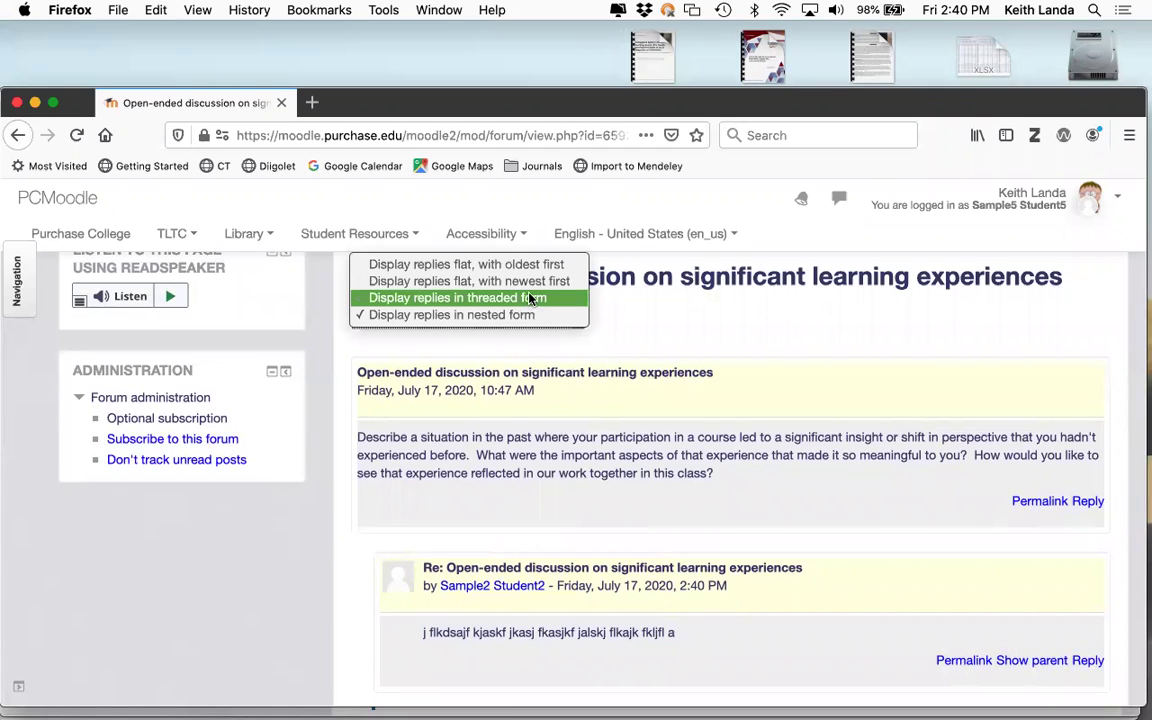
click(530, 298)
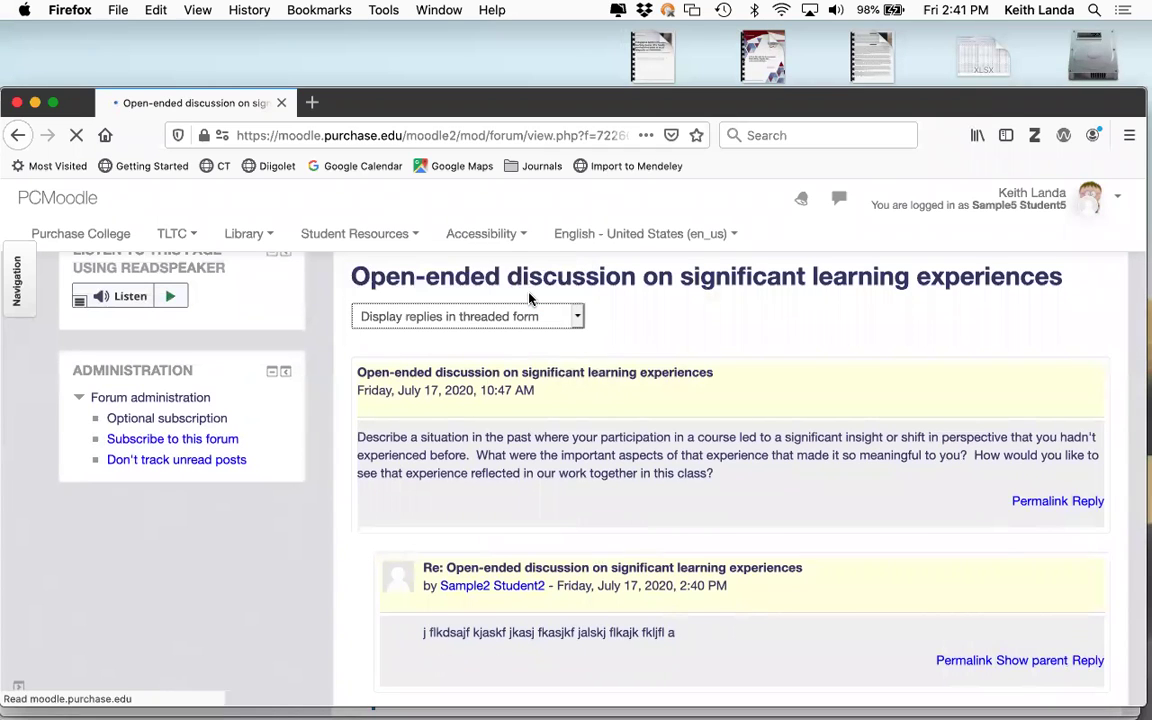
scroll(574, 406, down, 3)
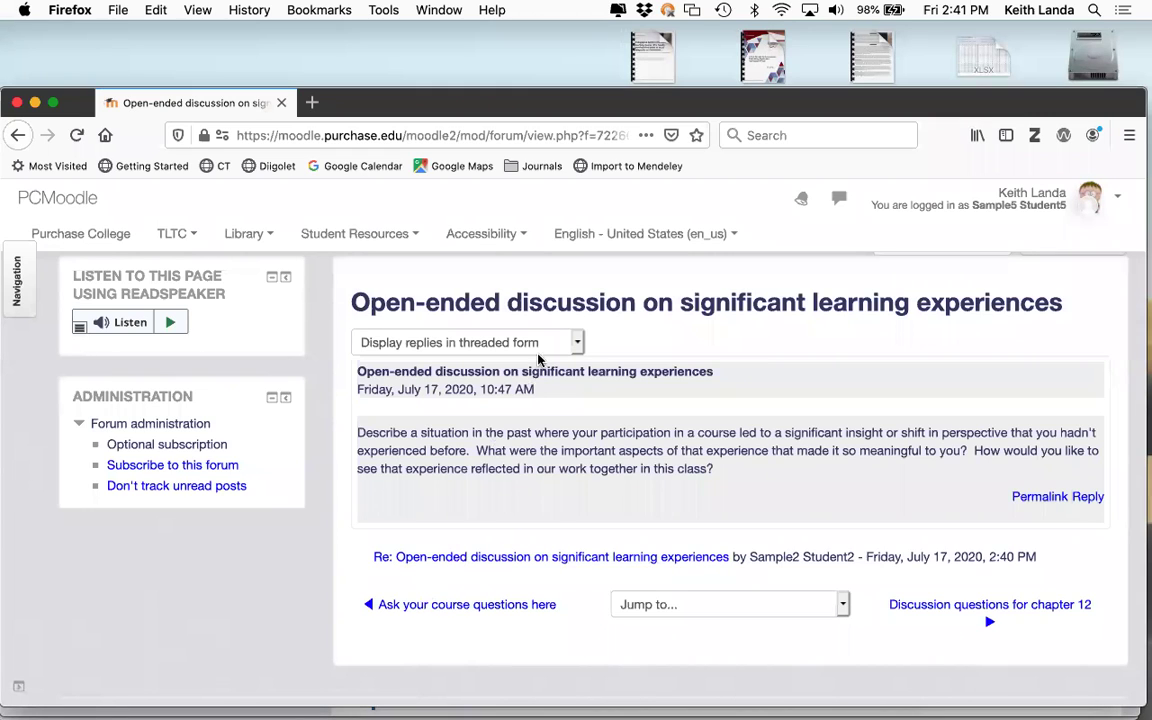
click(500, 342)
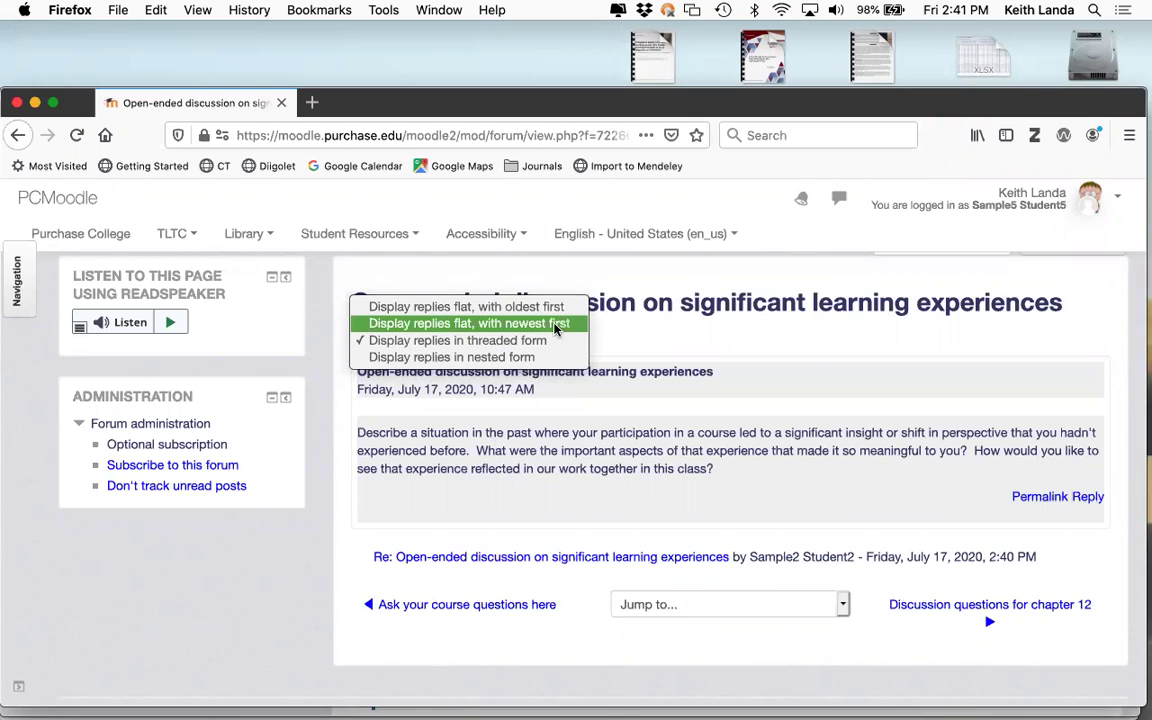
click(555, 324)
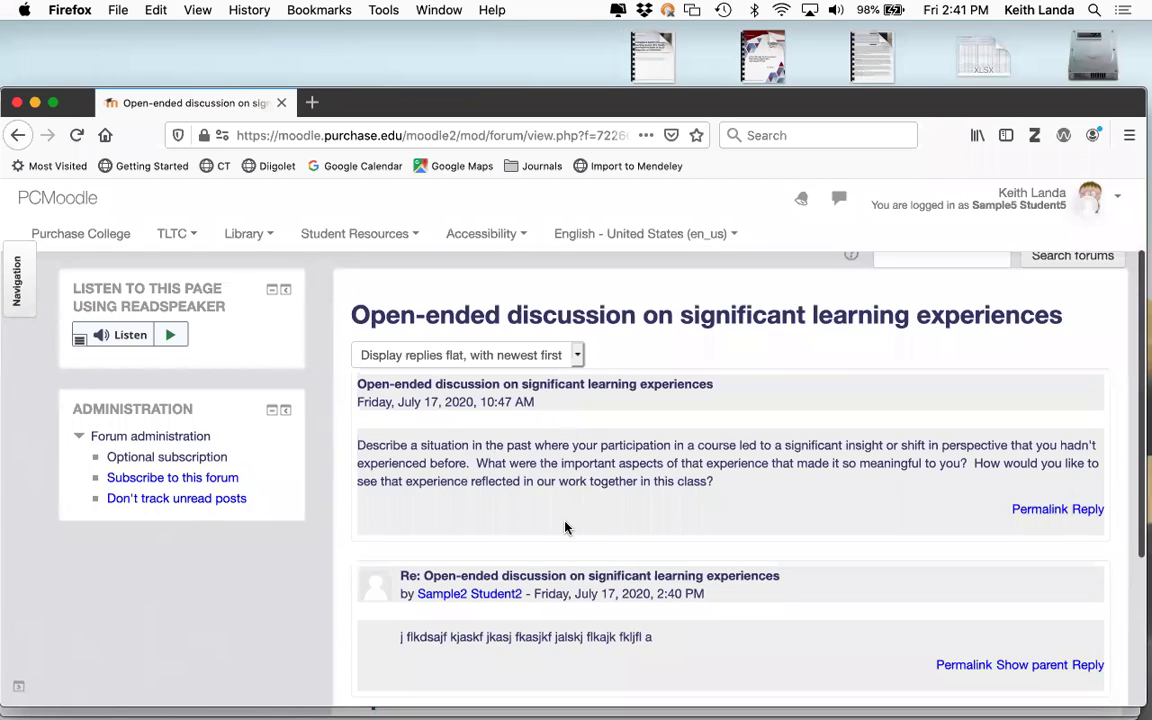
click(565, 356)
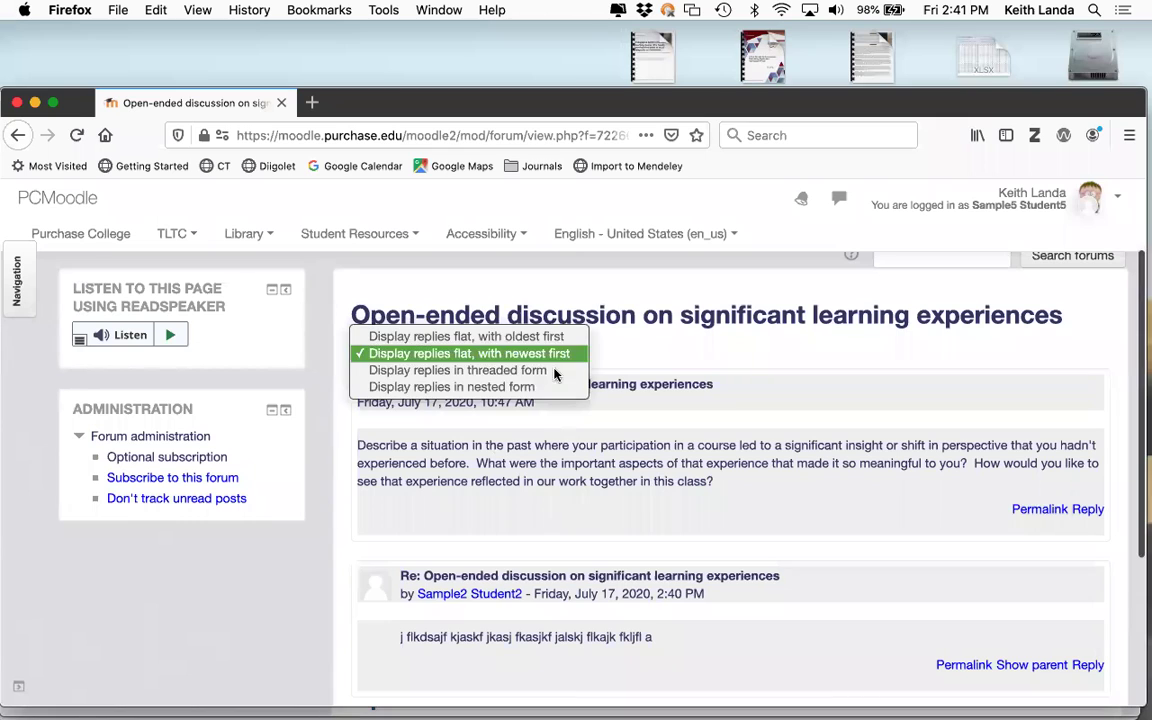
click(527, 387)
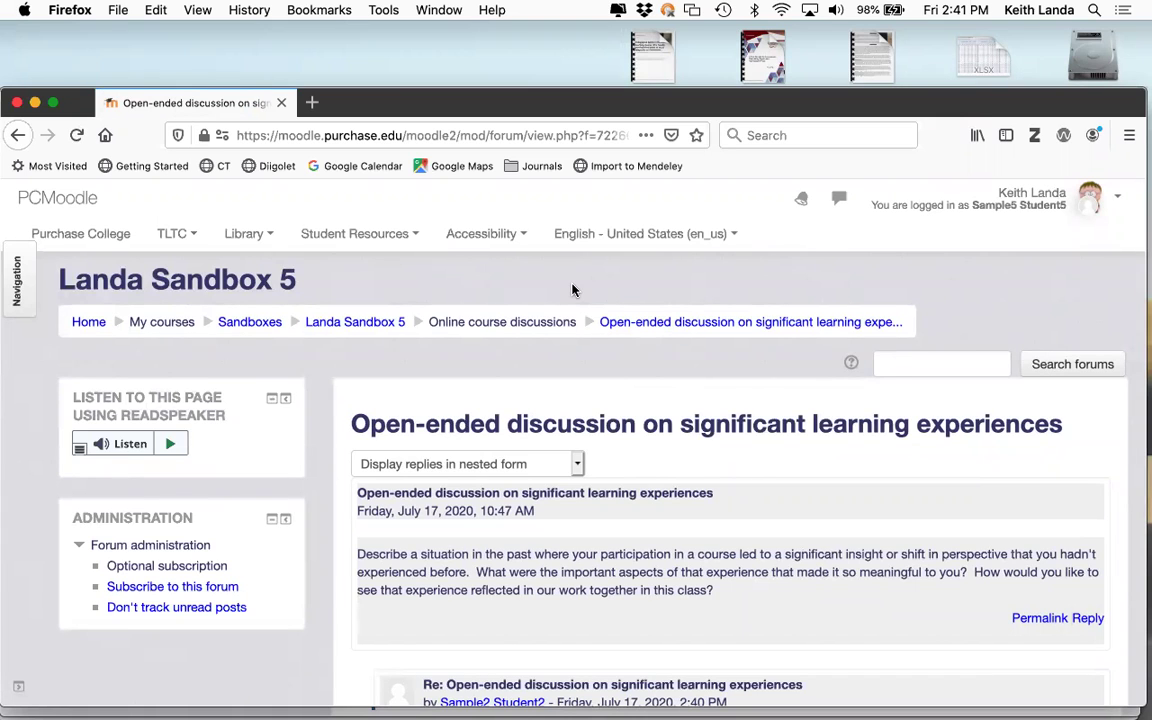
key(super+Tab)
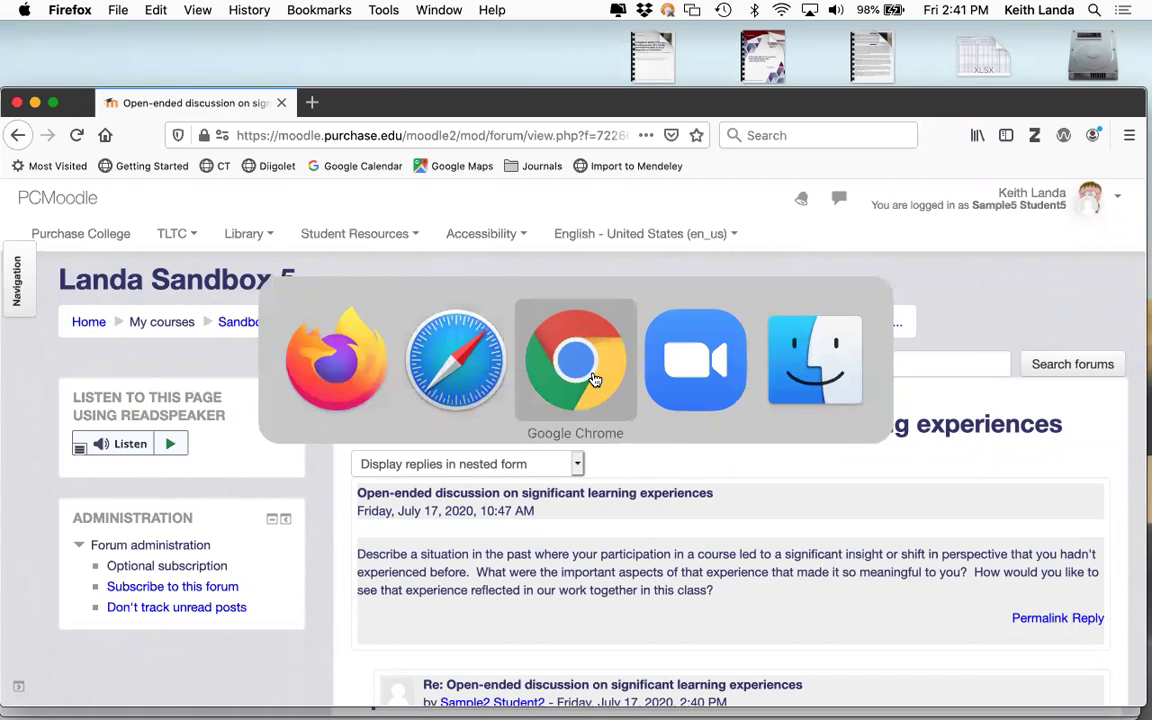
Step: In the Safari student session, open the Discussion questions for chapter 12 forum
click(400, 338)
scroll(521, 348, up, 3)
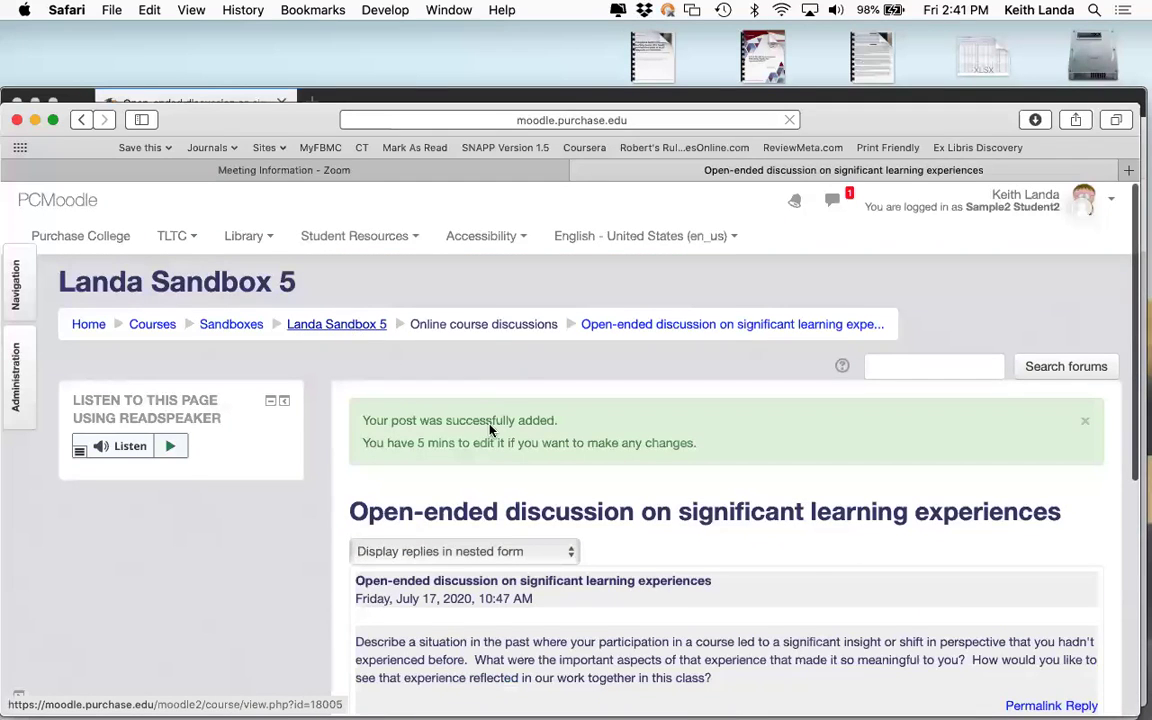
scroll(490, 428, down, 3)
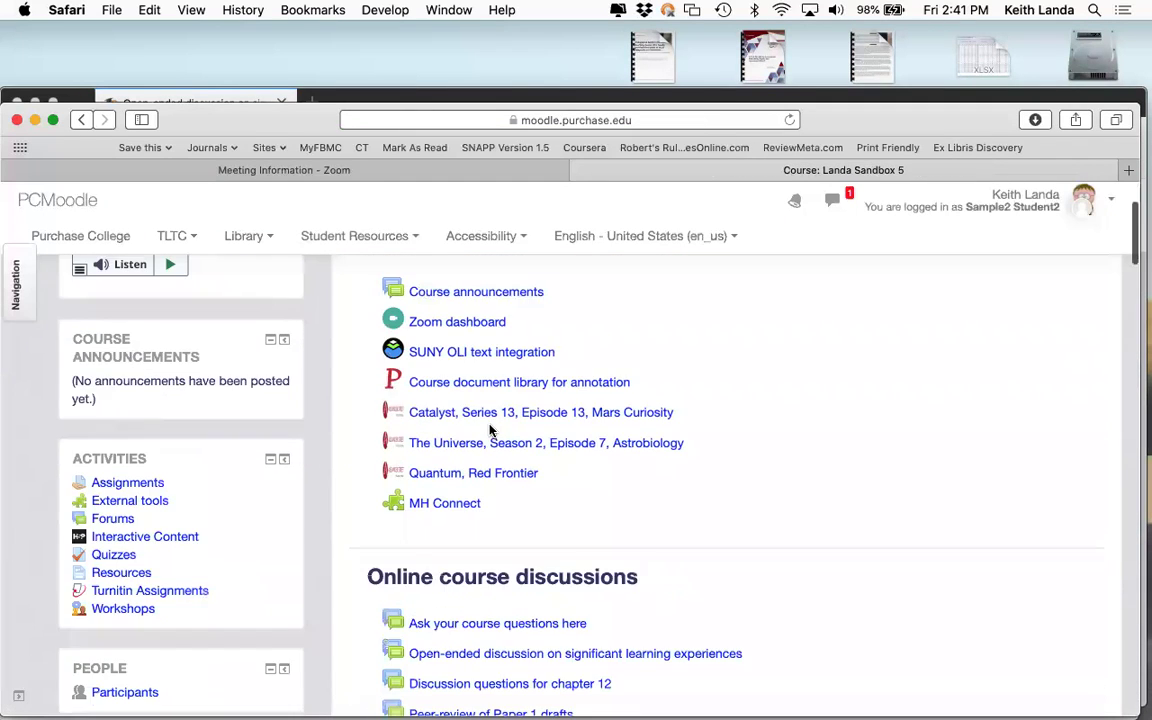
scroll(490, 428, down, 5)
click(497, 432)
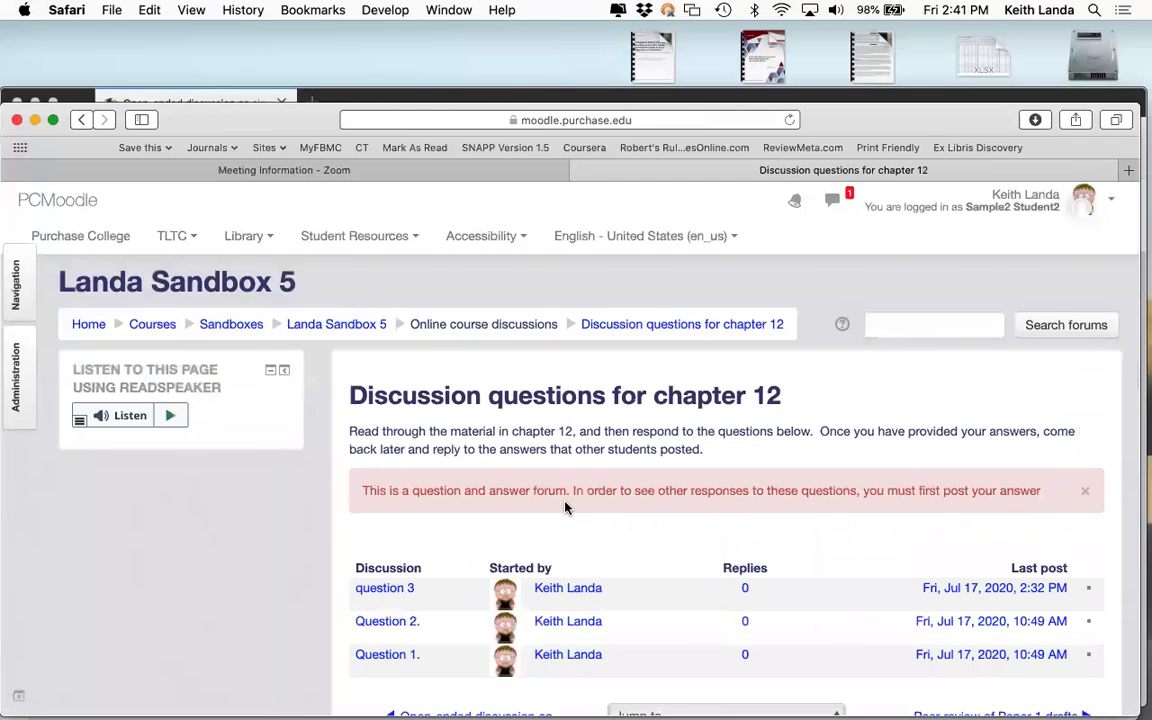
scroll(565, 500, down, 1)
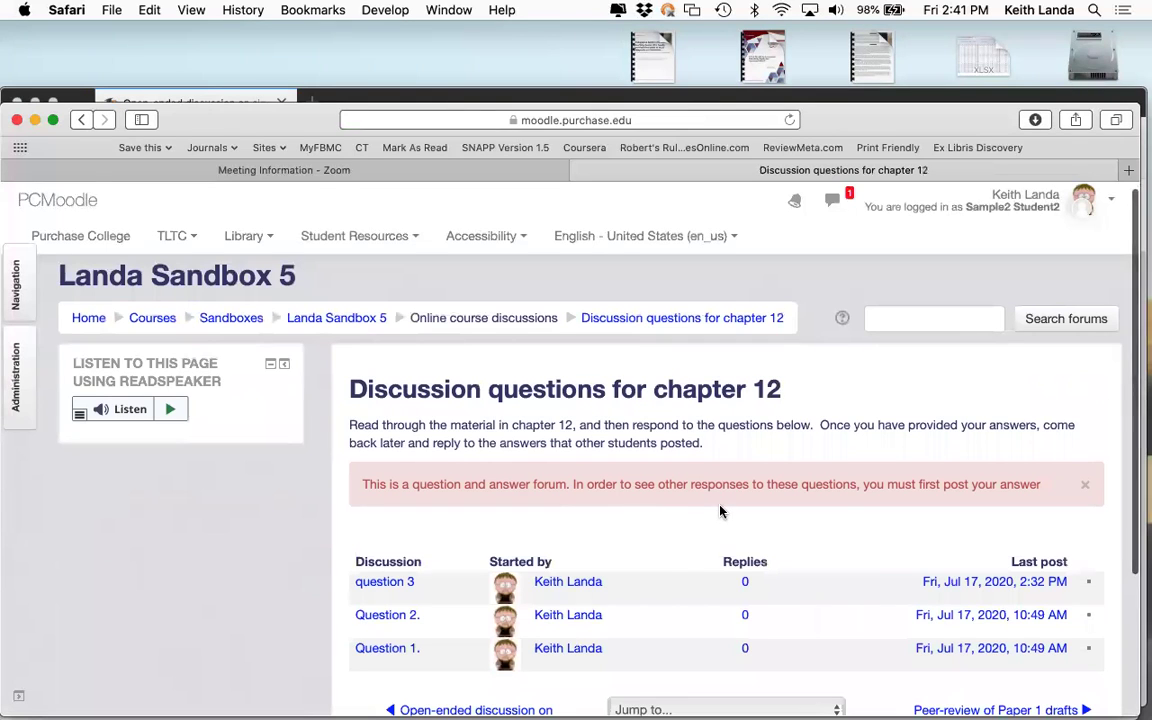
scroll(720, 511, down, 3)
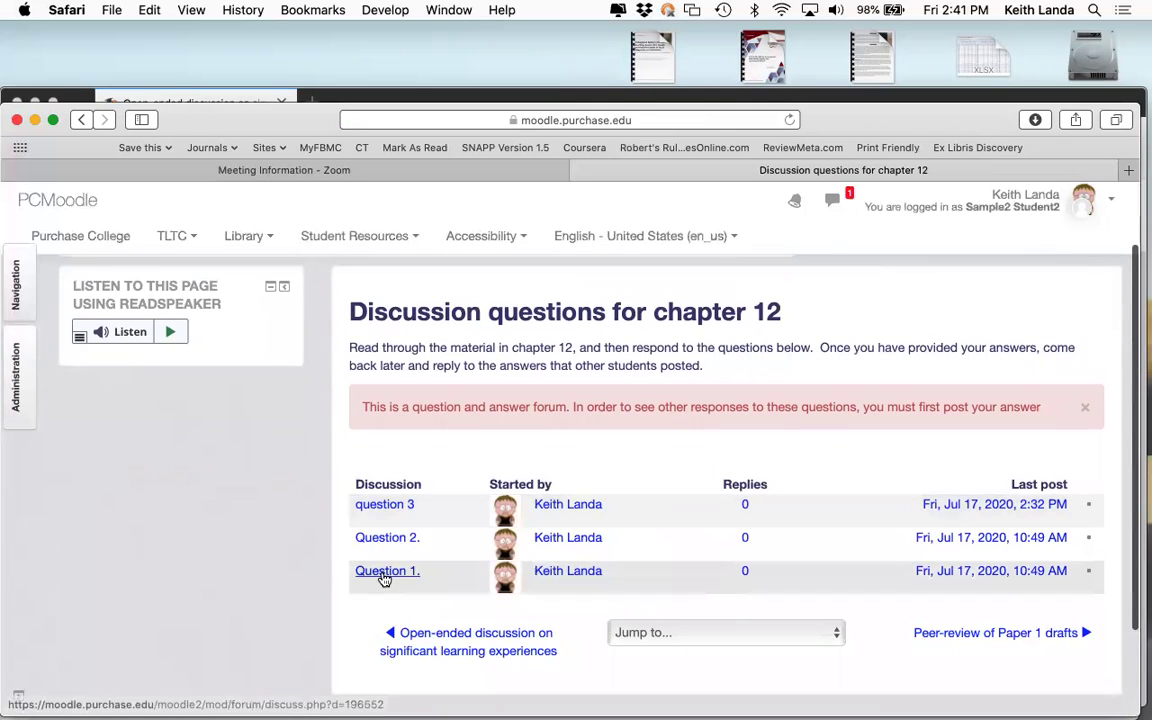
Step: Reply to Question 1. with a placeholder message and post it to the forum
click(384, 576)
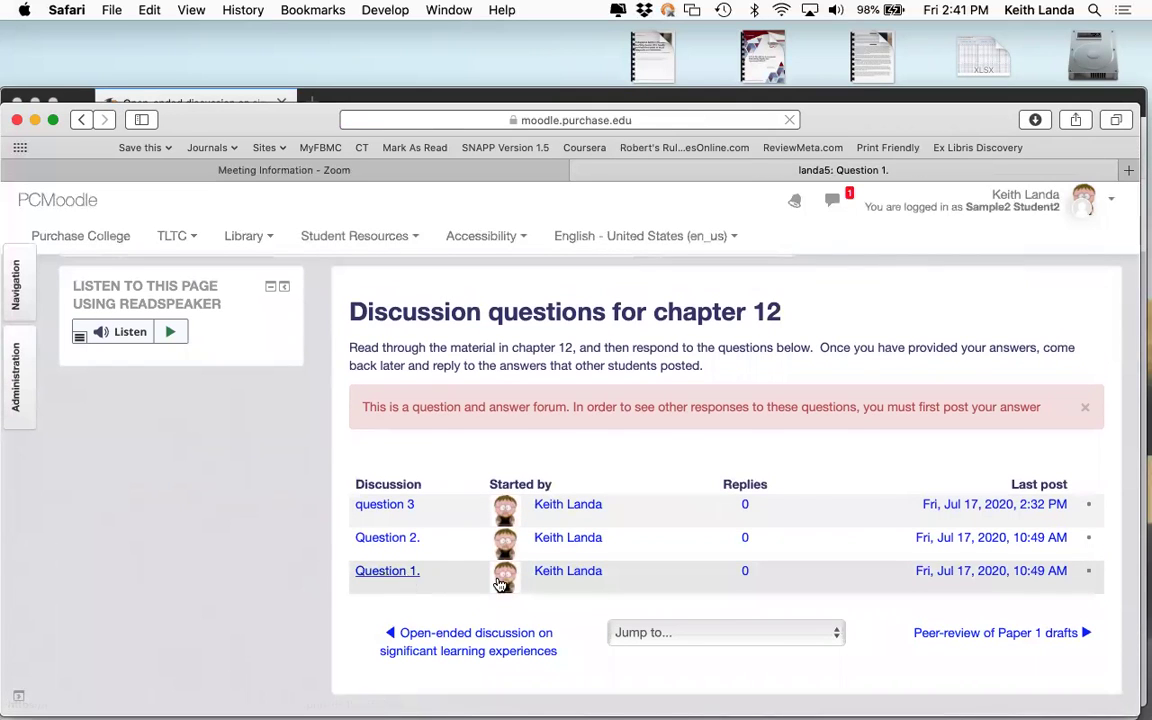
scroll(499, 584, down, 7)
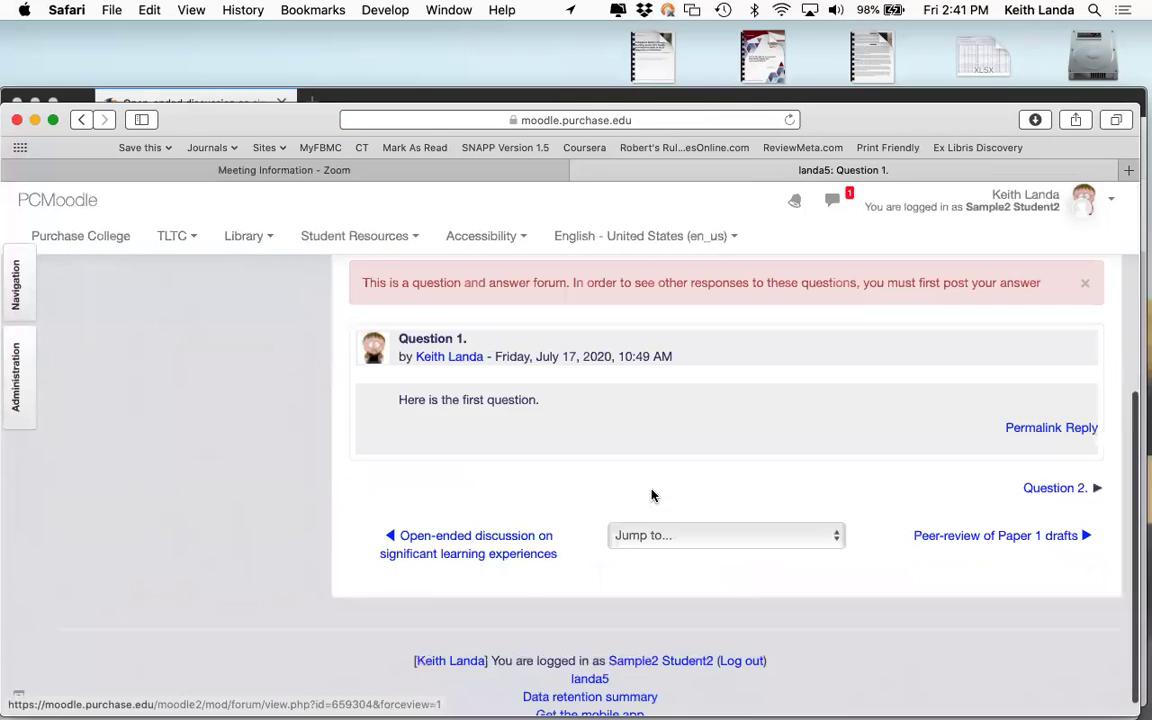
click(1082, 428)
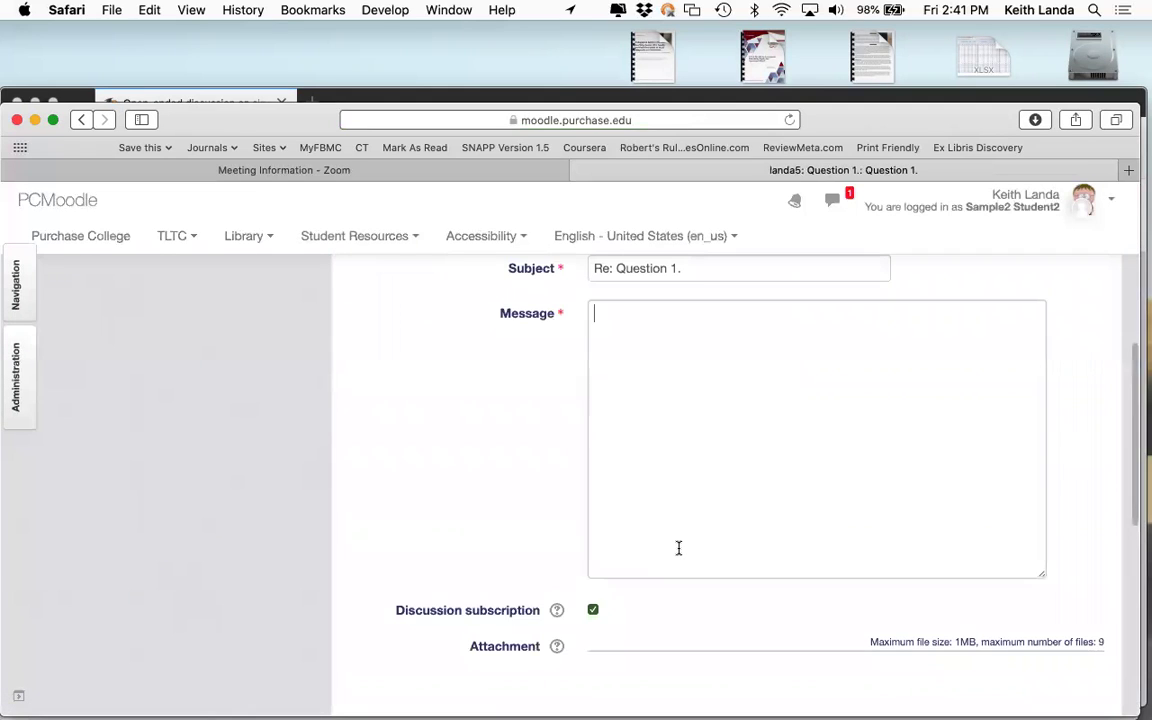
scroll(700, 480, down, 5)
click(648, 614)
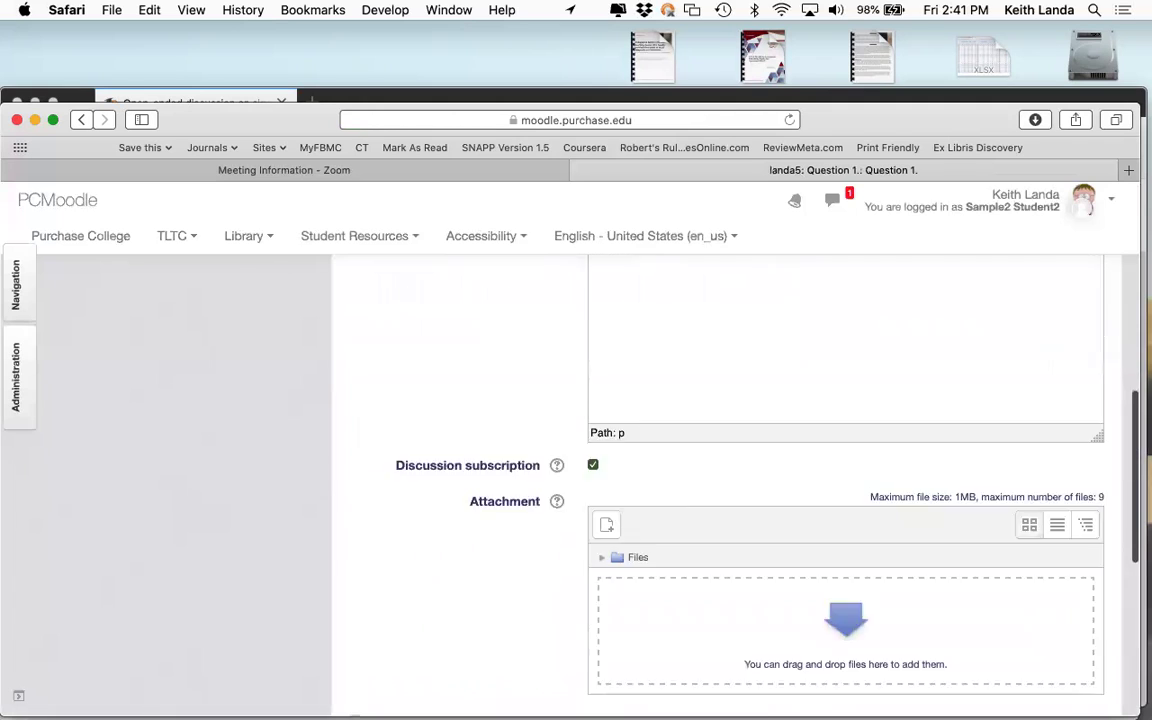
text(jfklajlkfjalj flag lf;al;fa)
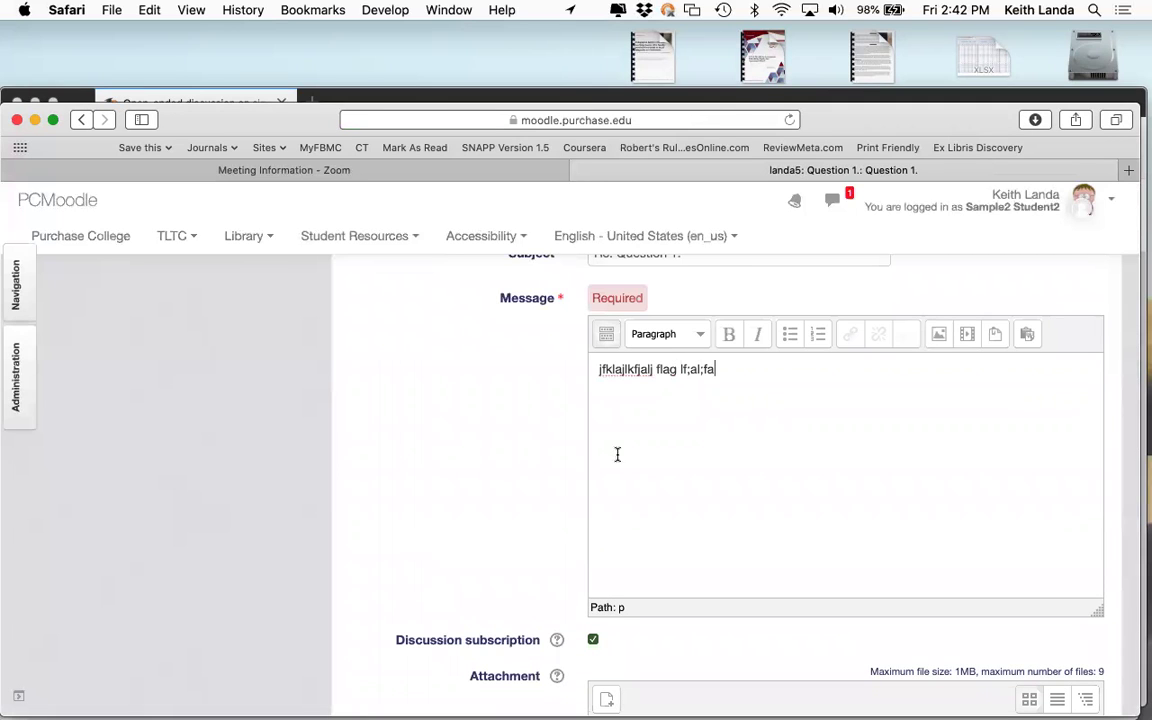
scroll(422, 561, down, 5)
click(627, 527)
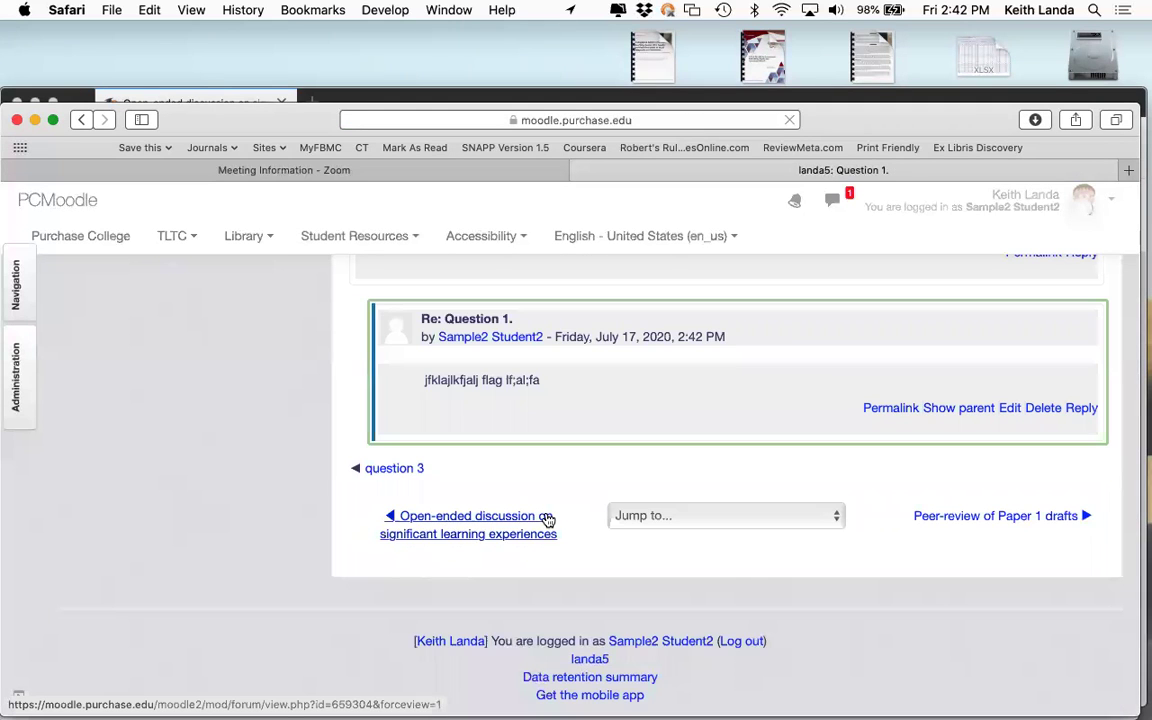
scroll(548, 520, up, 10)
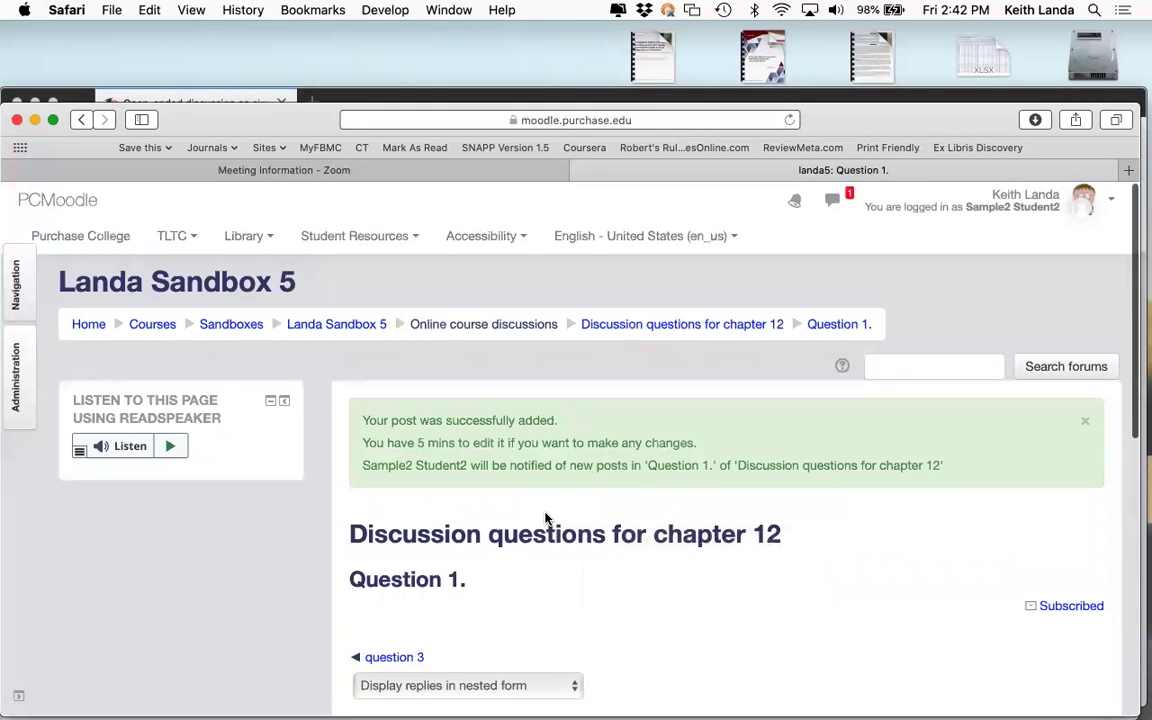
key(super+Tab)
key(super+Tab)
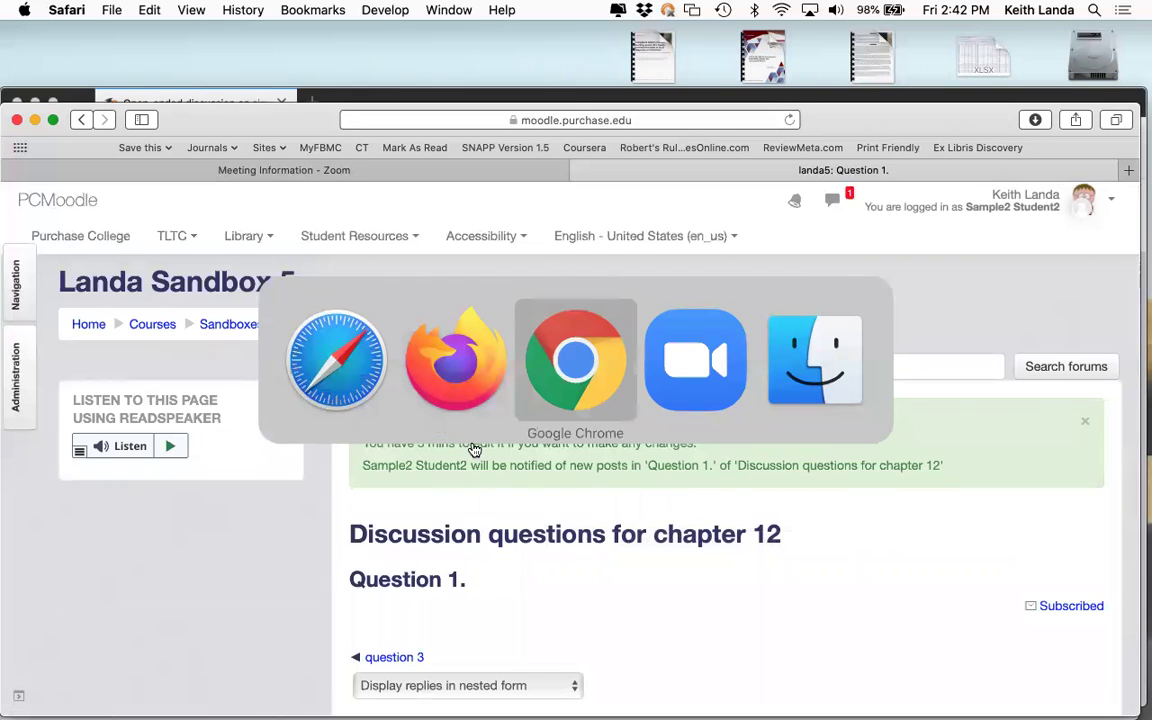
Step: Return to Firefox and open the 'Discussion questions for chapter 12' forum from the course page
click(441, 360)
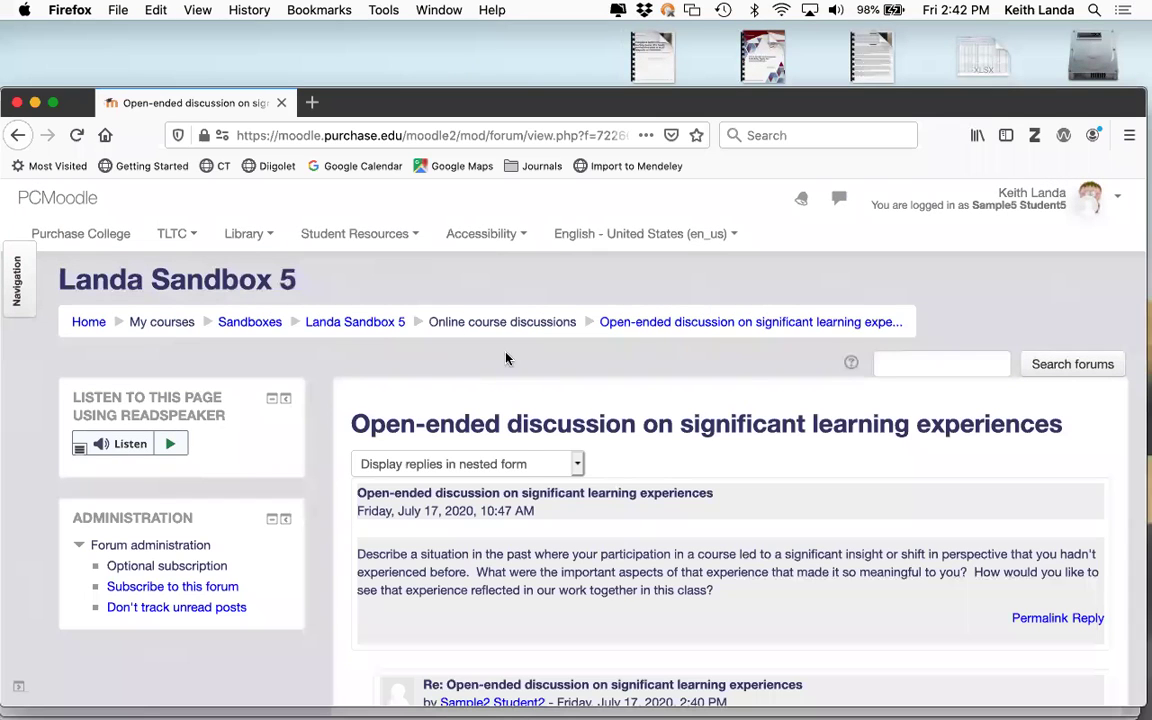
click(372, 323)
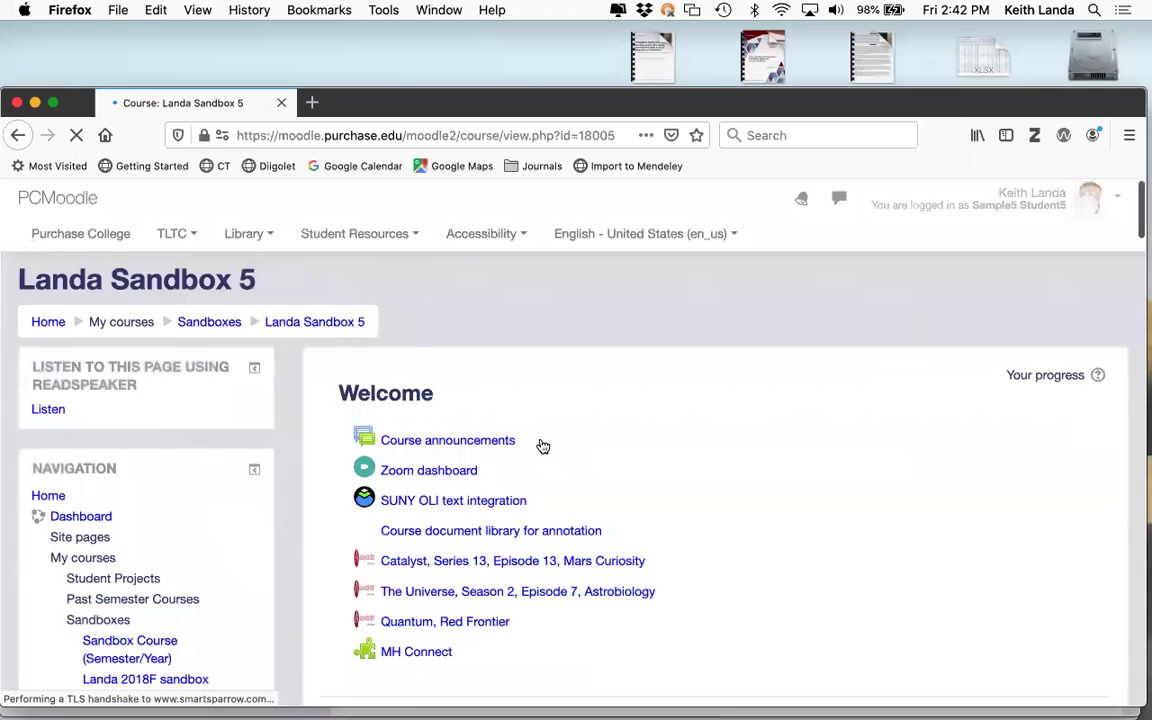
scroll(540, 445, down, 4)
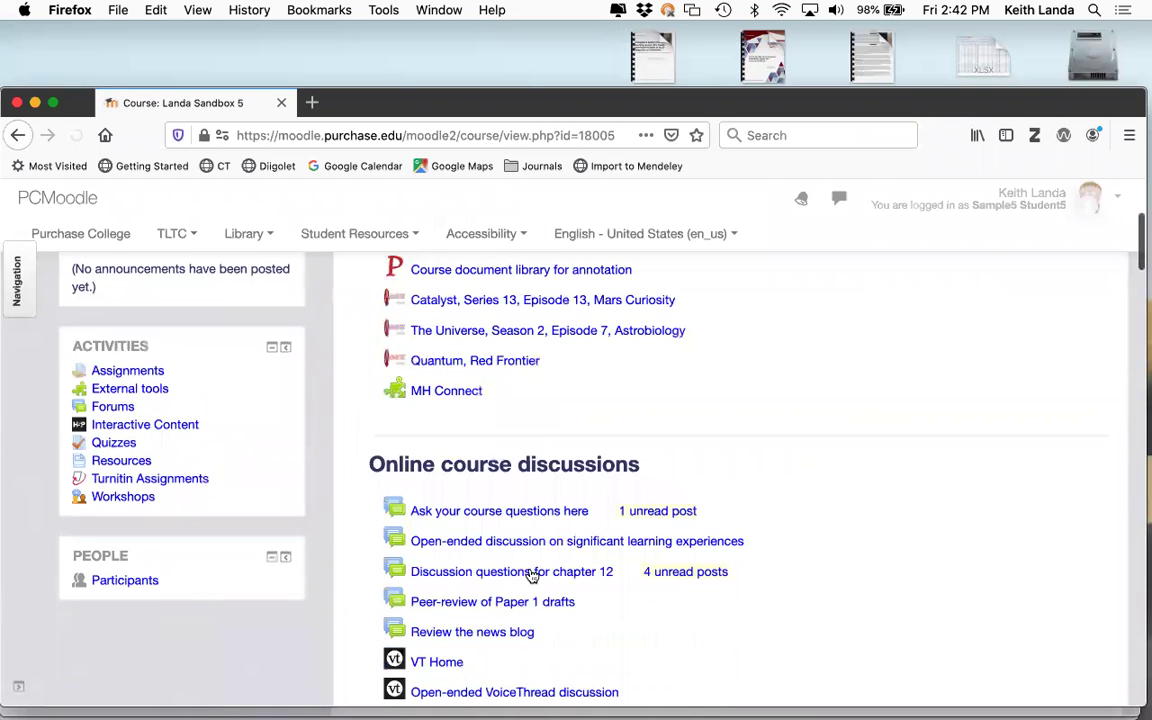
click(528, 572)
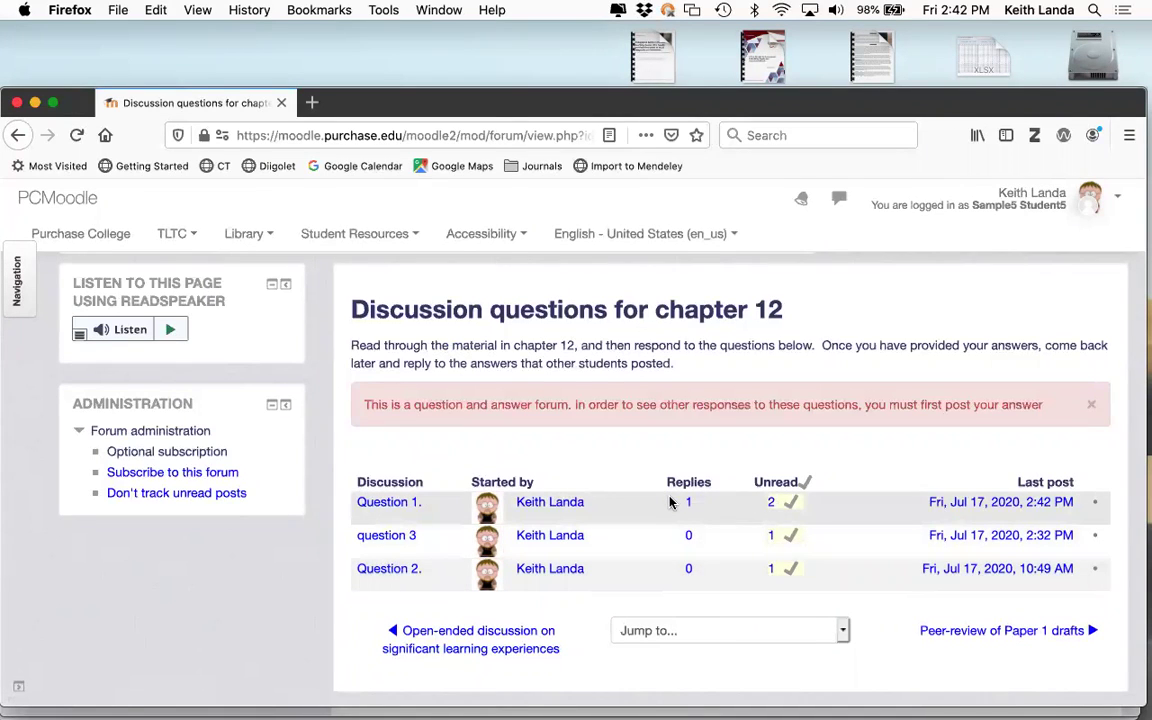
Step: Open the Question 1. discussion and view its existing reply
click(397, 503)
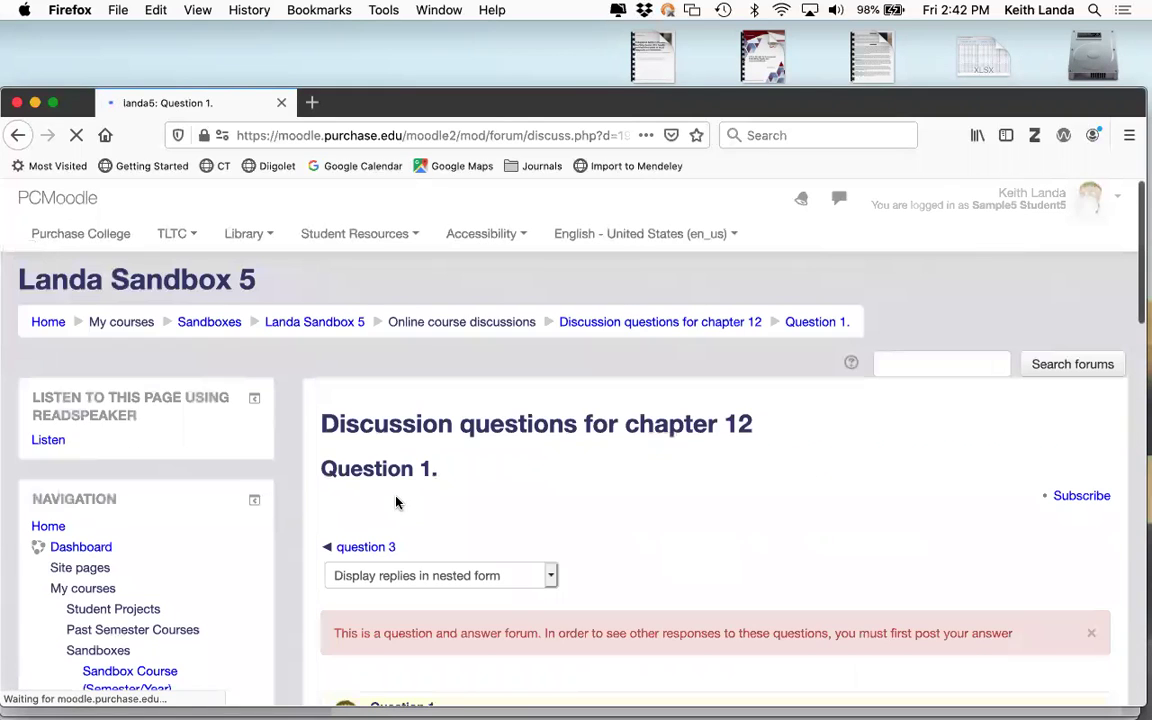
scroll(633, 533, down, 4)
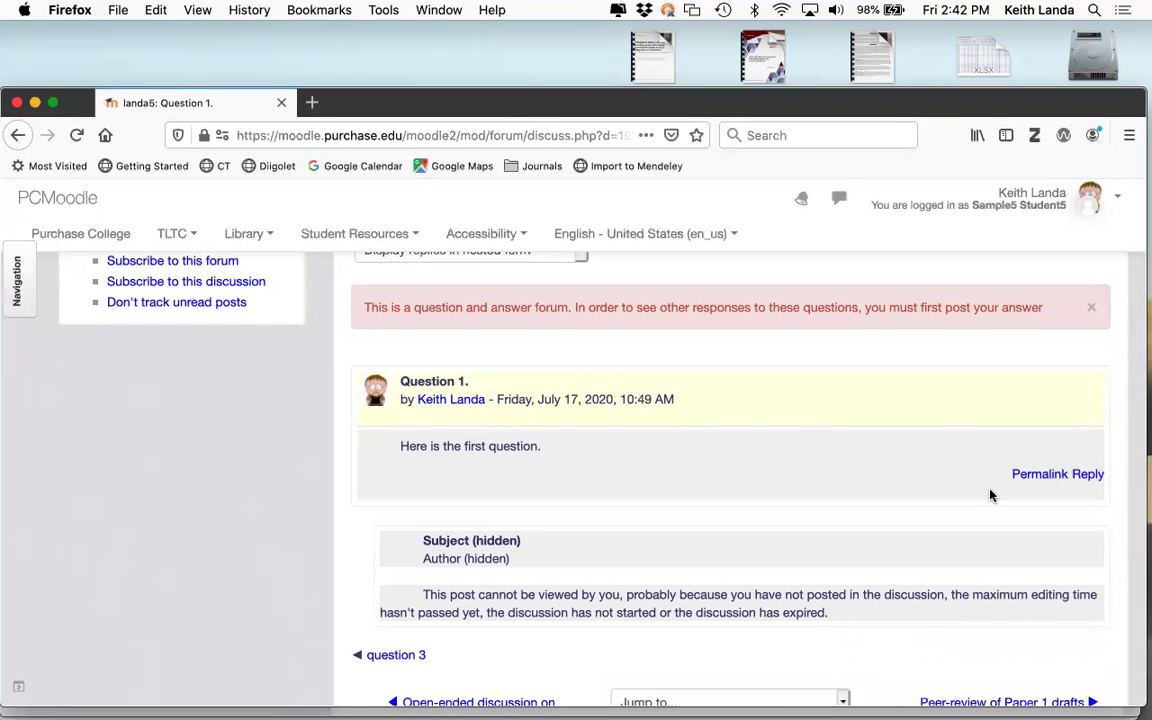
scroll(990, 495, down, 1)
Step: Draft a reply to Question 1 with placeholder test text and discussion subscription unchecked
click(1088, 434)
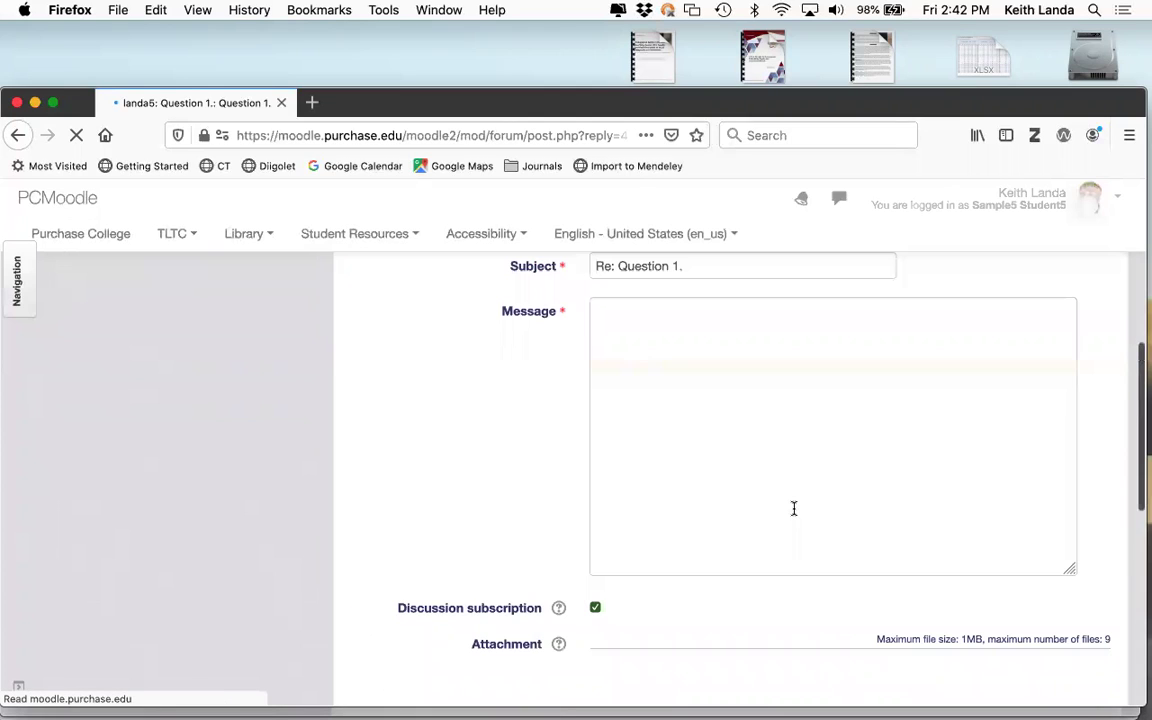
click(792, 507)
text(j lkjljf)
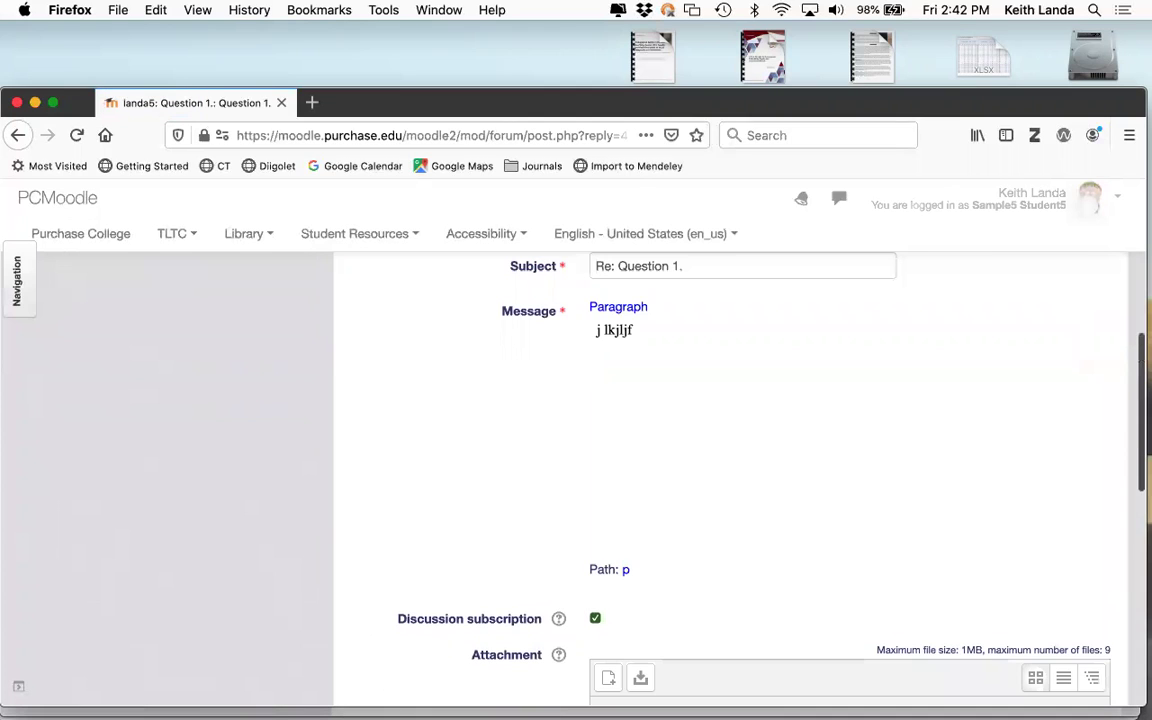
text( jfklajf lkjalfj lajflal;al;)
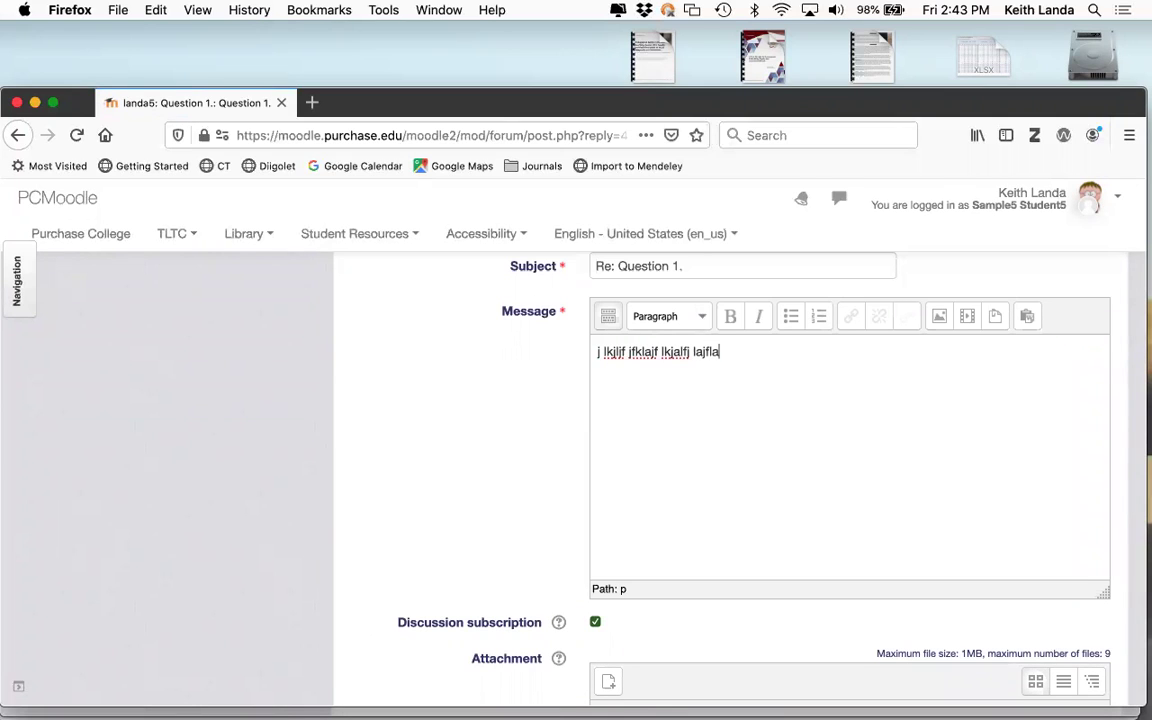
click(596, 623)
scroll(652, 630, down, 6)
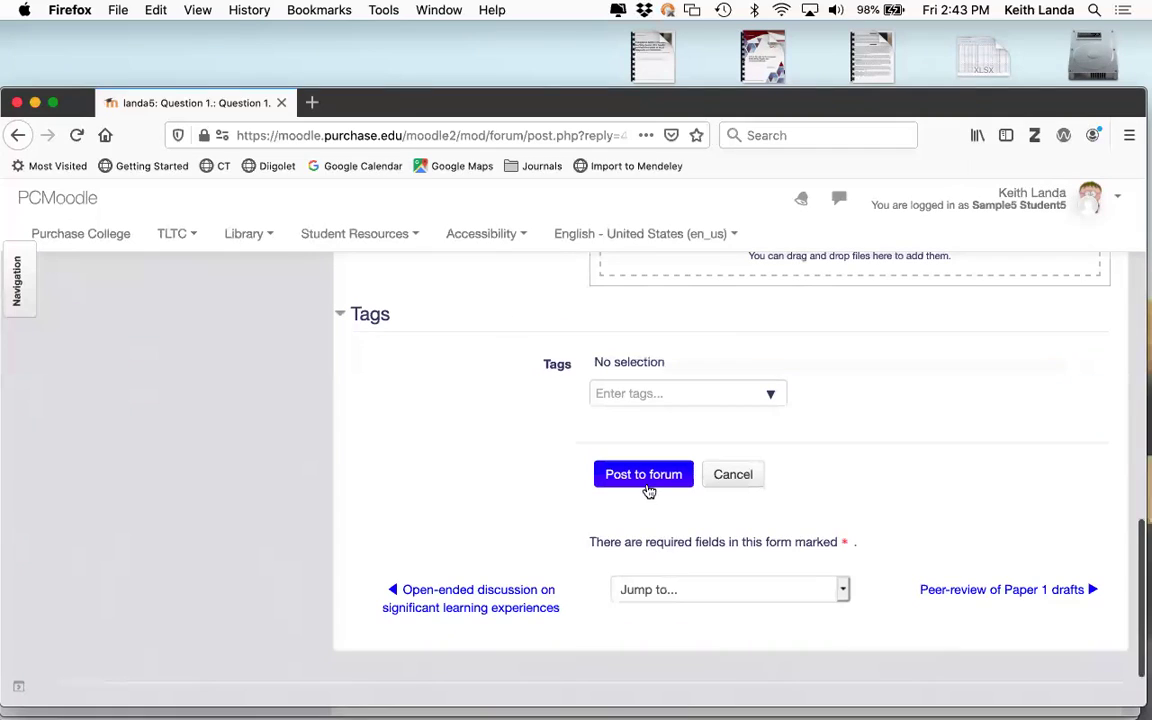
Step: Post the 'Re: Question 1.' reply and review it in the discussion thread
click(653, 472)
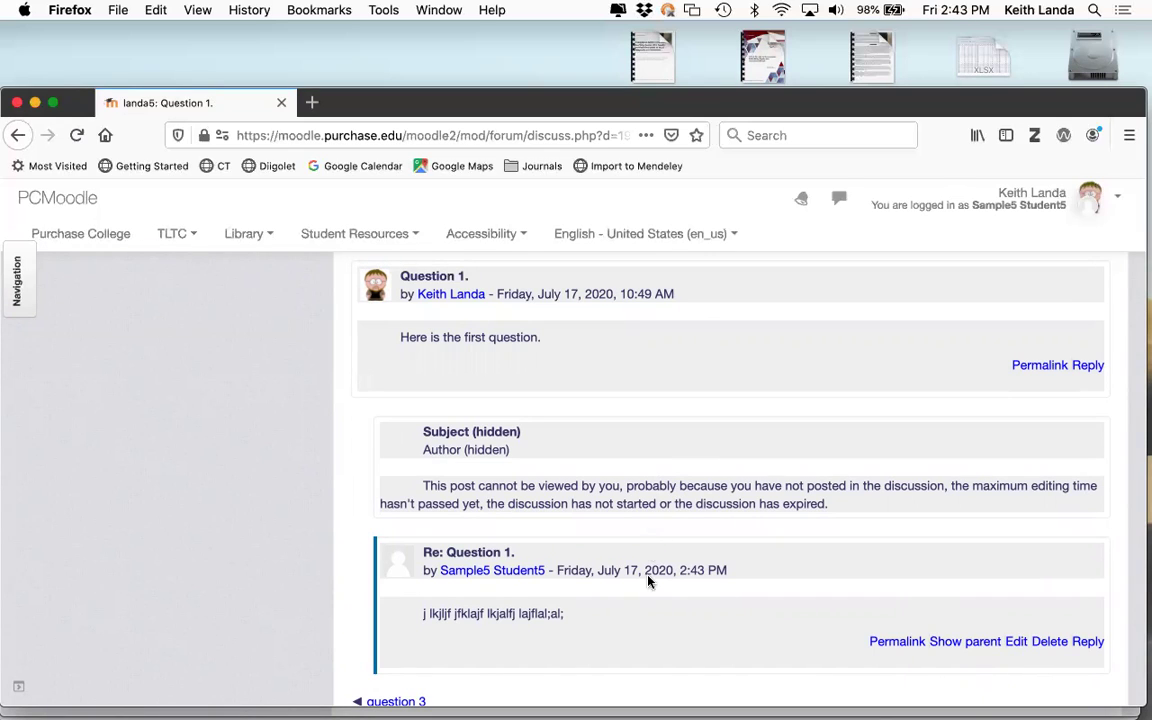
scroll(648, 547, up, 2)
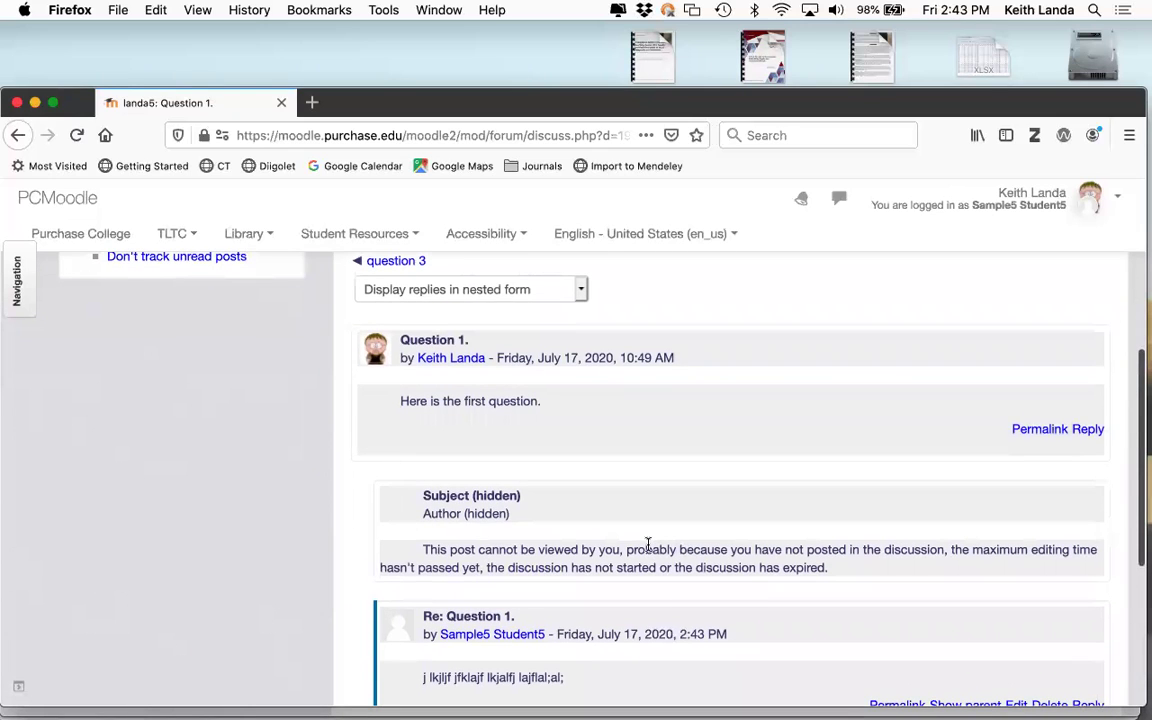
scroll(648, 545, down, 1)
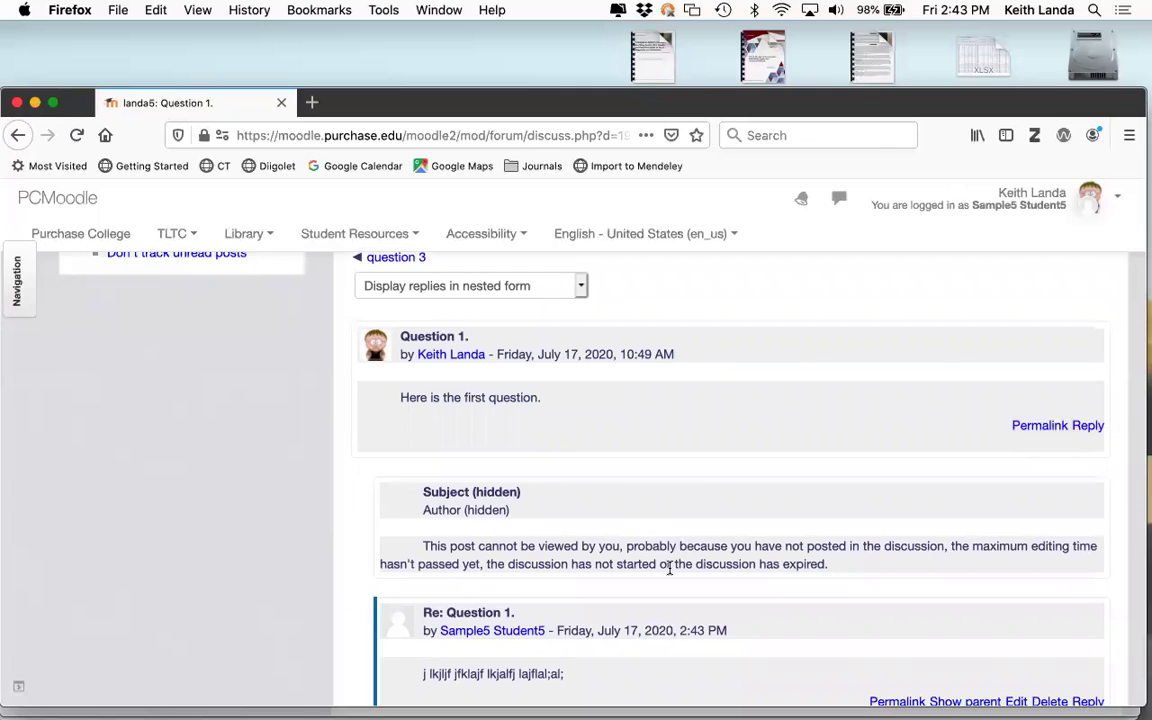
scroll(670, 567, down, 1)
scroll(700, 572, down, 3)
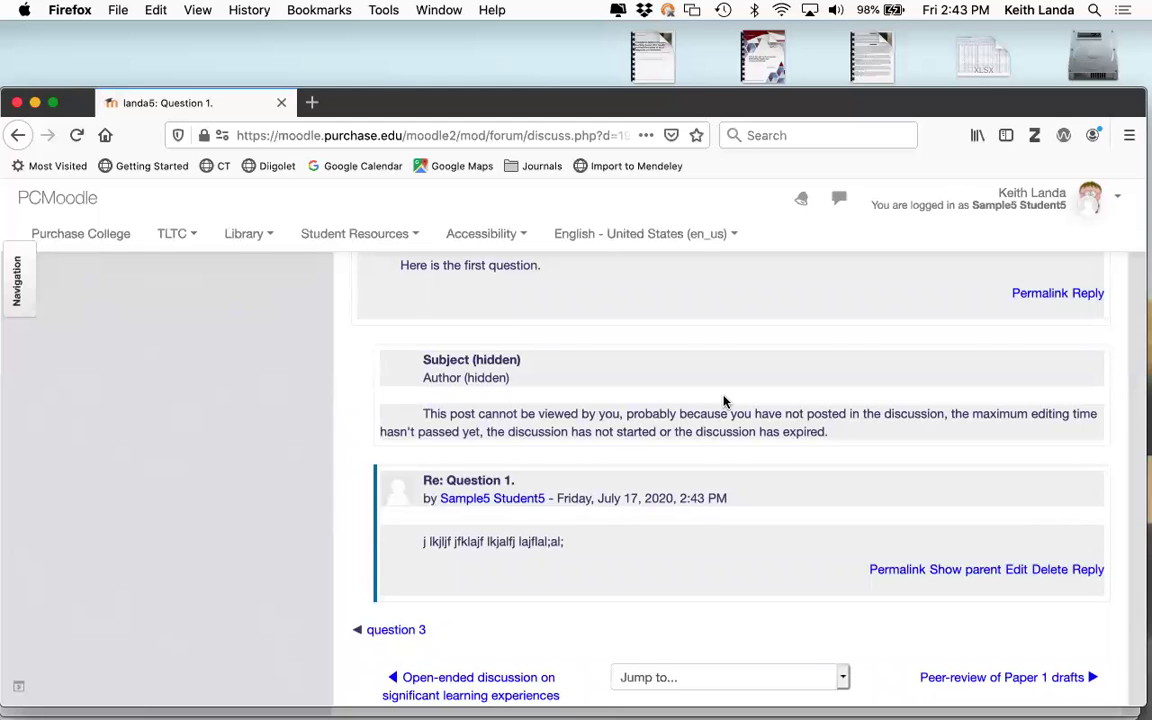
scroll(724, 401, up, 2)
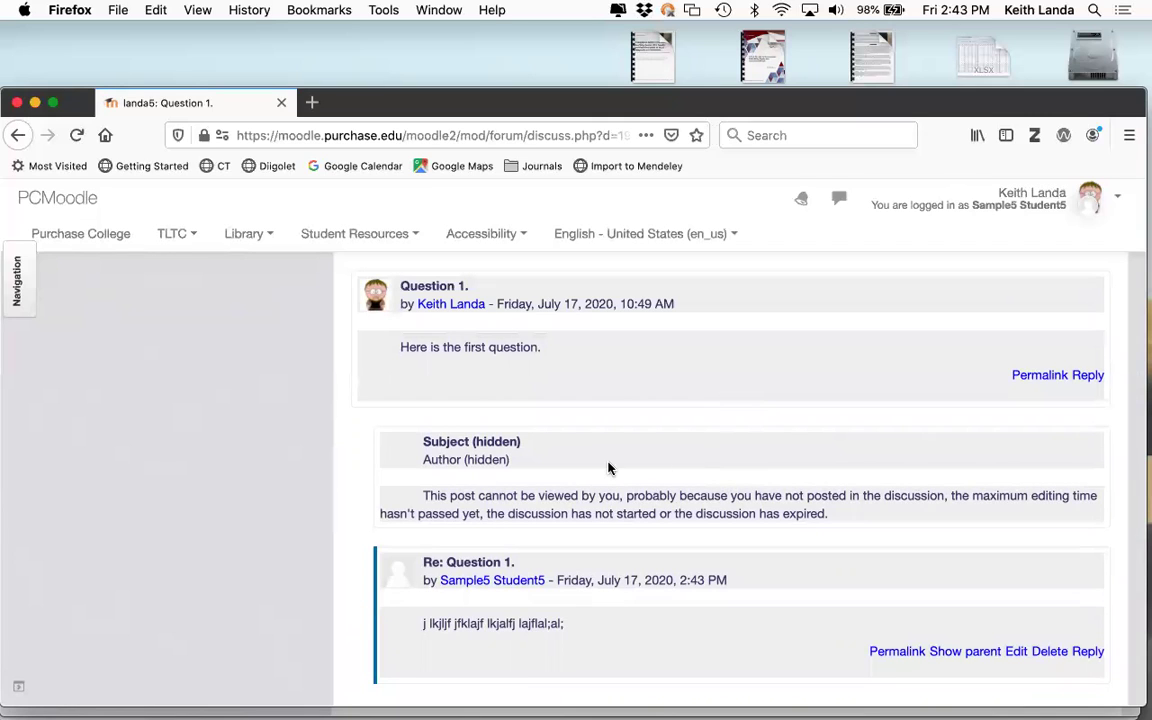
scroll(576, 486, up, 1)
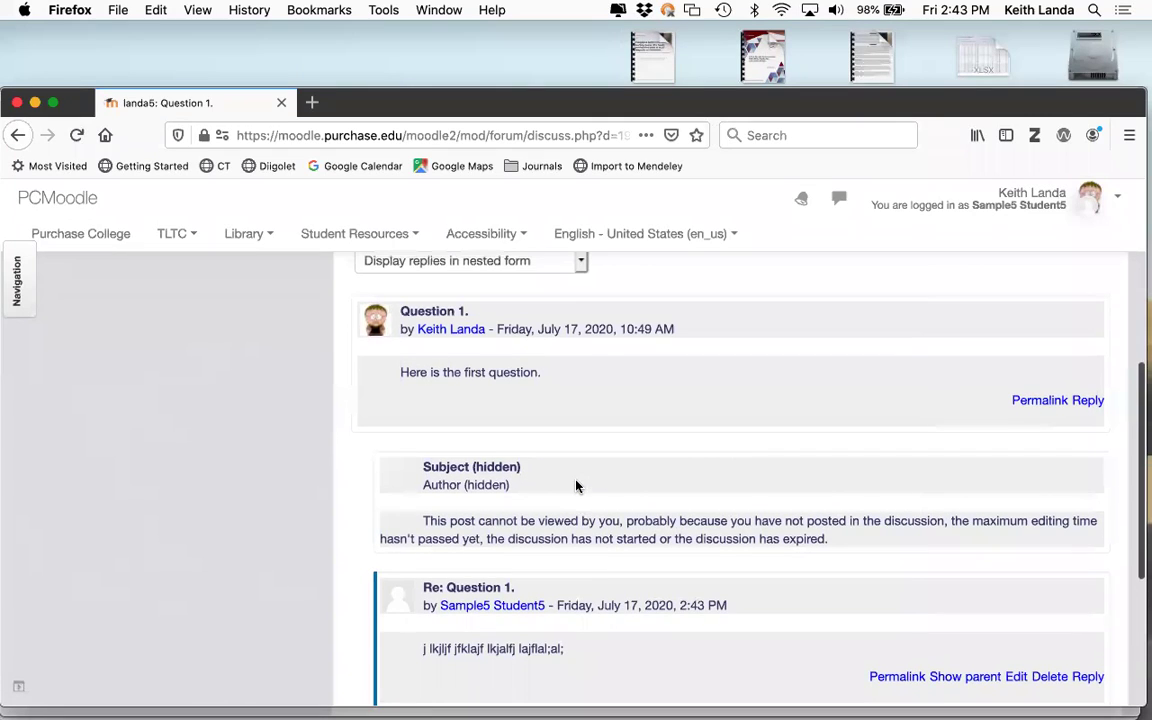
Step: Bring up the workshop notes in Chrome and scroll to the 'VoiceThread discussions' outline
key(super+Tab)
key(super+Tab)
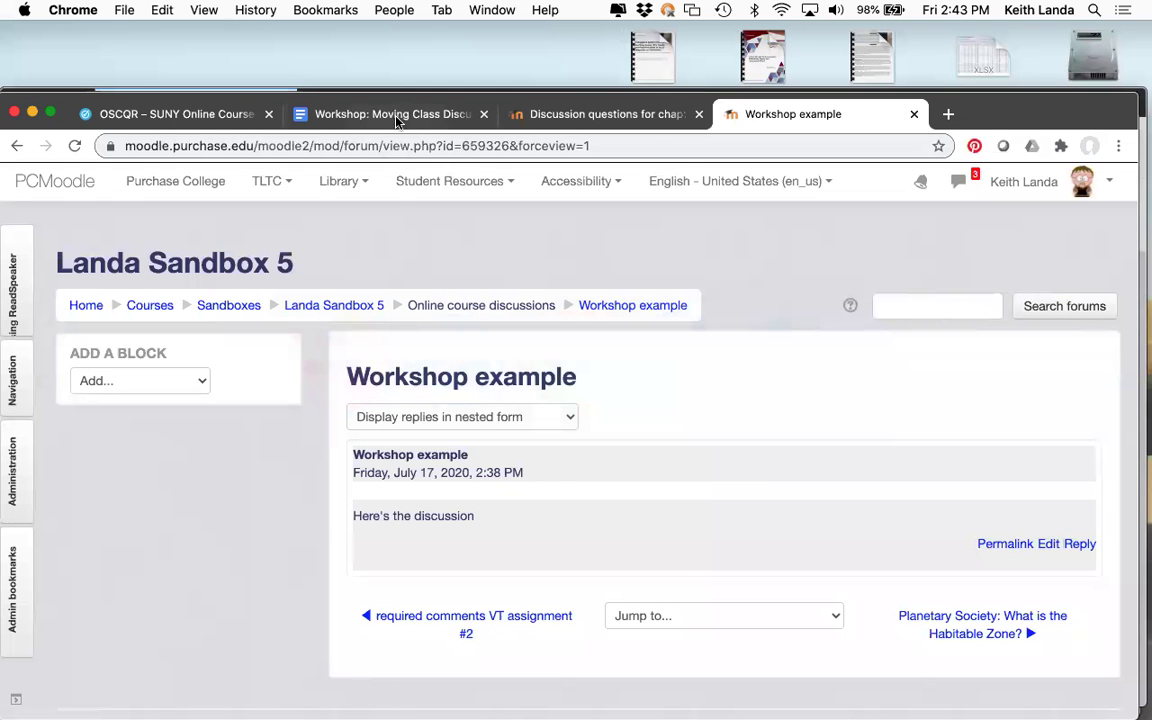
click(396, 114)
scroll(504, 391, down, 5)
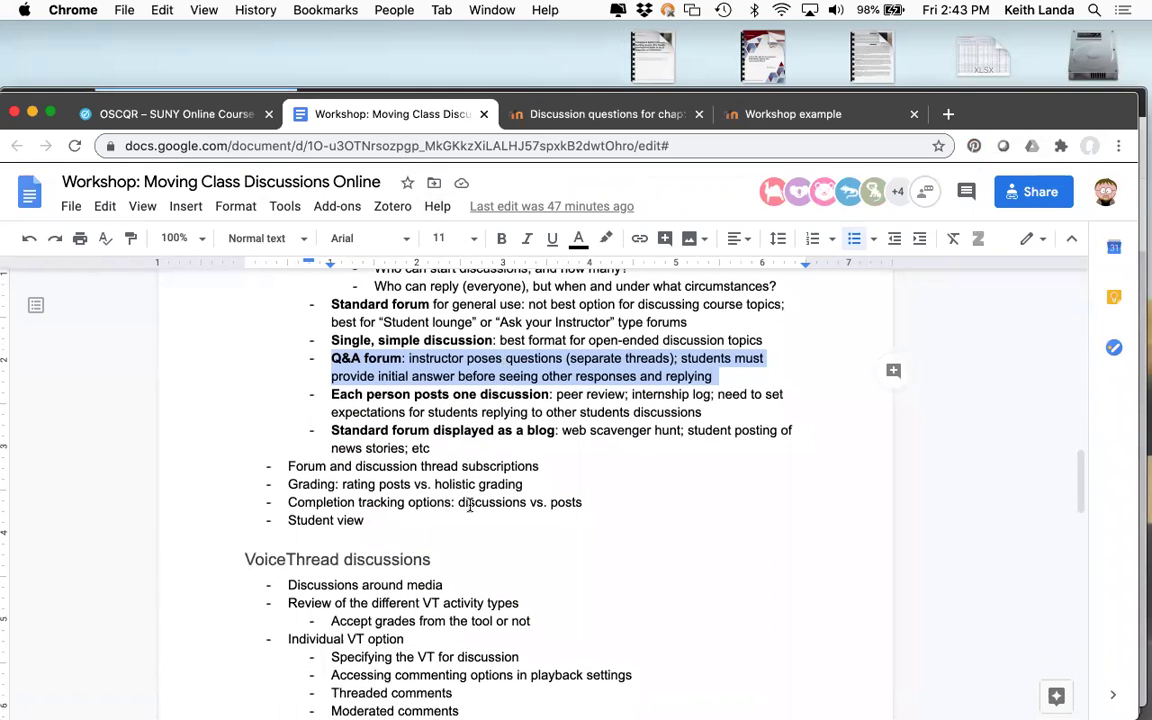
scroll(455, 506, up, 2)
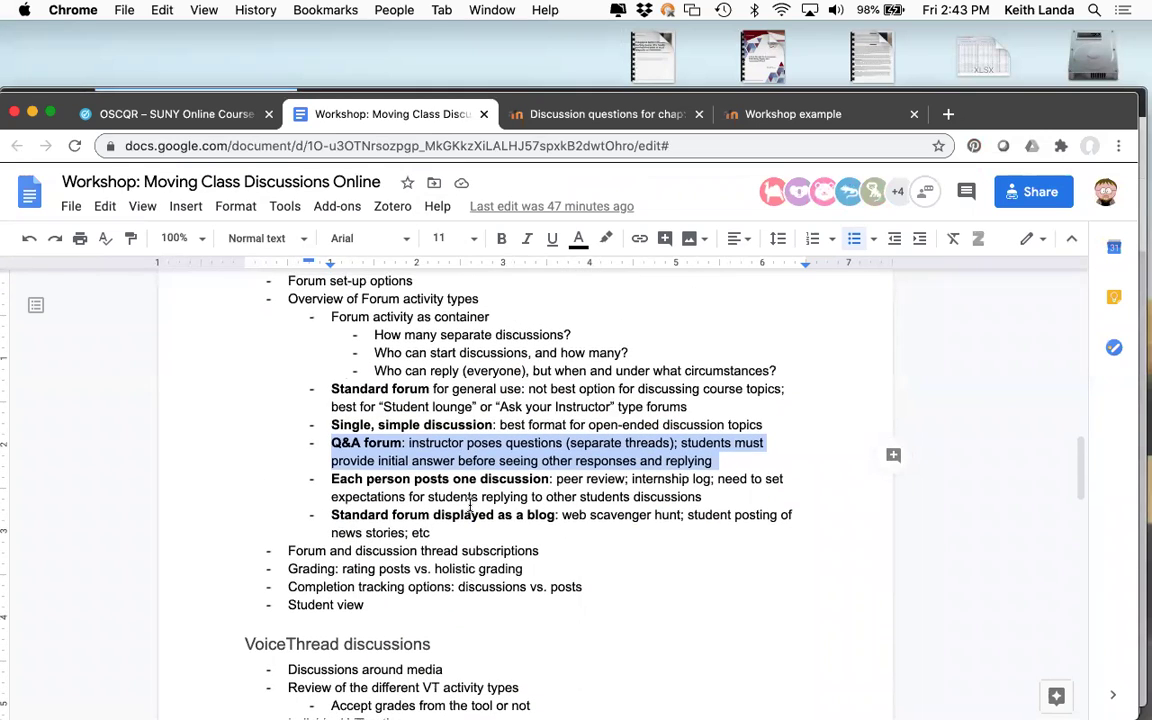
scroll(470, 505, up, 2)
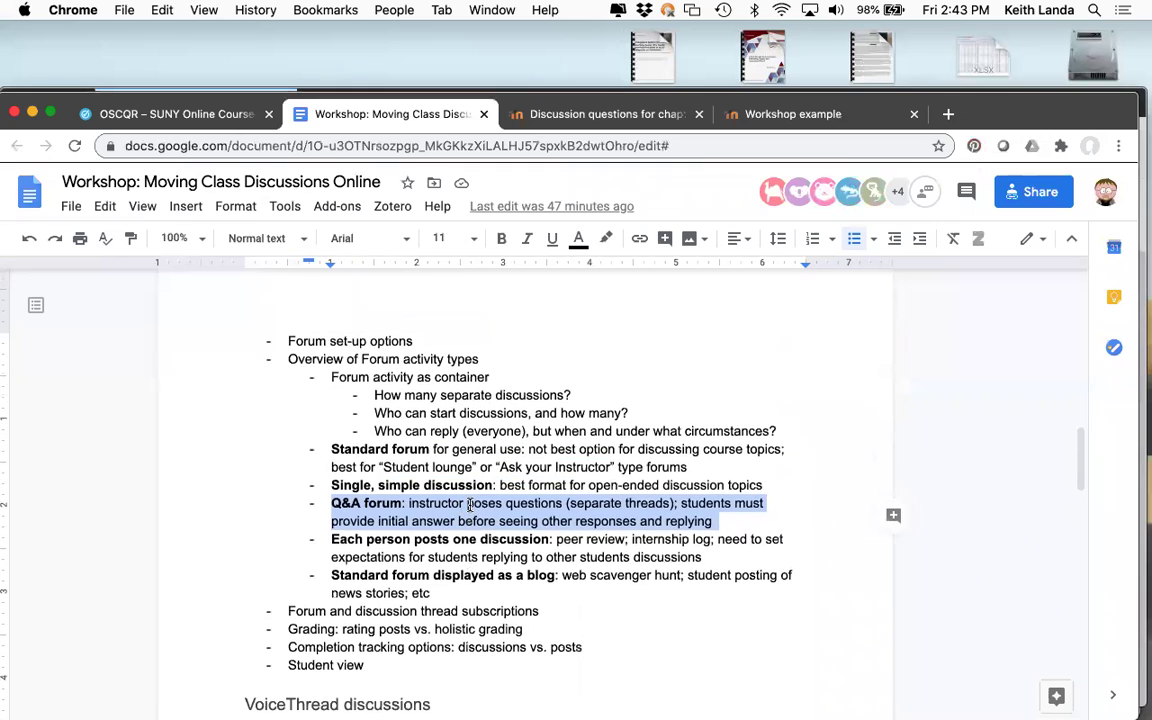
scroll(470, 505, down, 5)
scroll(470, 505, down, 4)
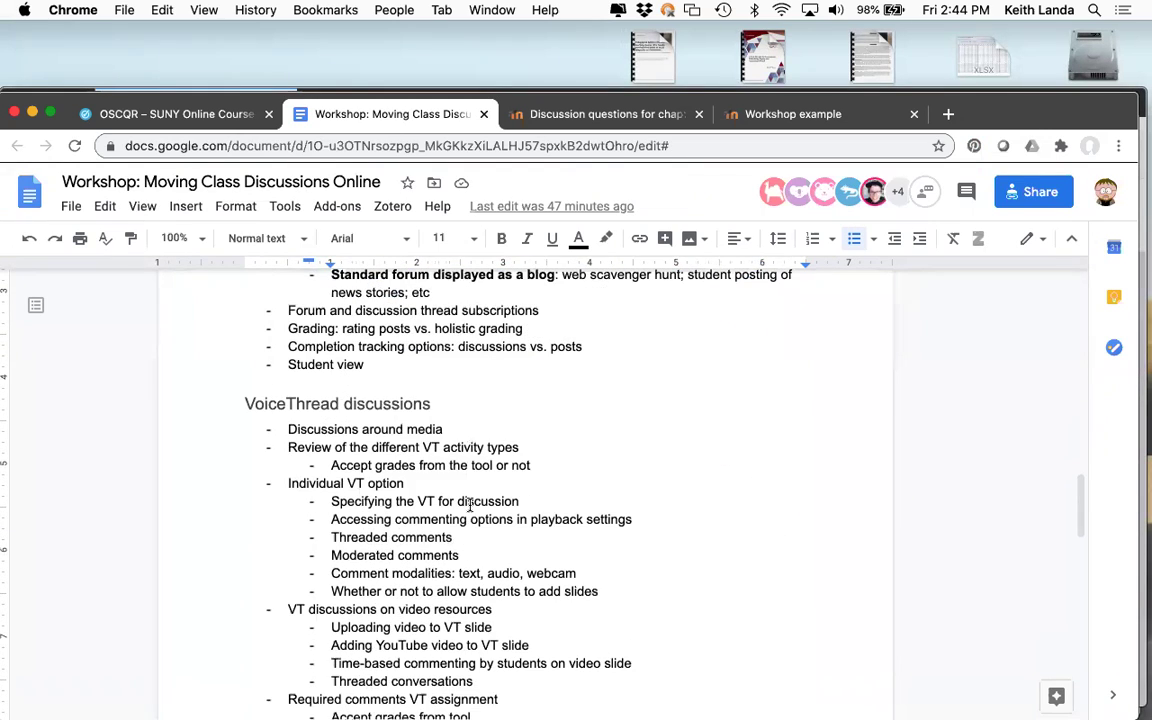
scroll(469, 505, down, 1)
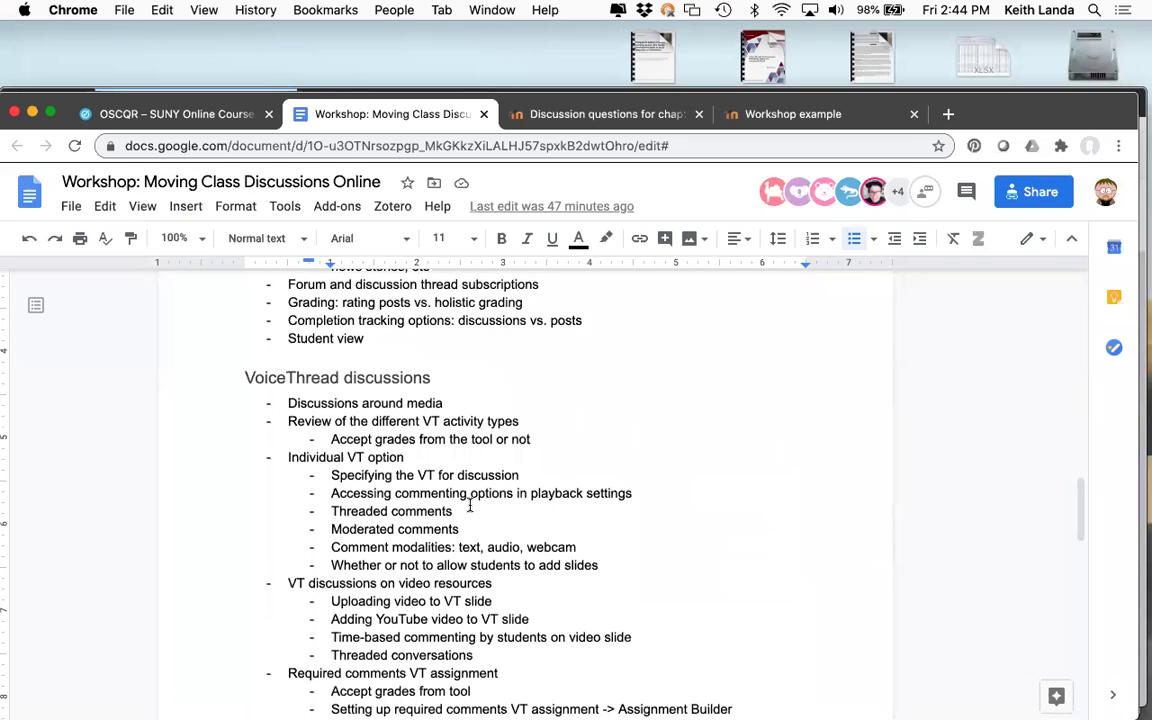
scroll(469, 505, down, 1)
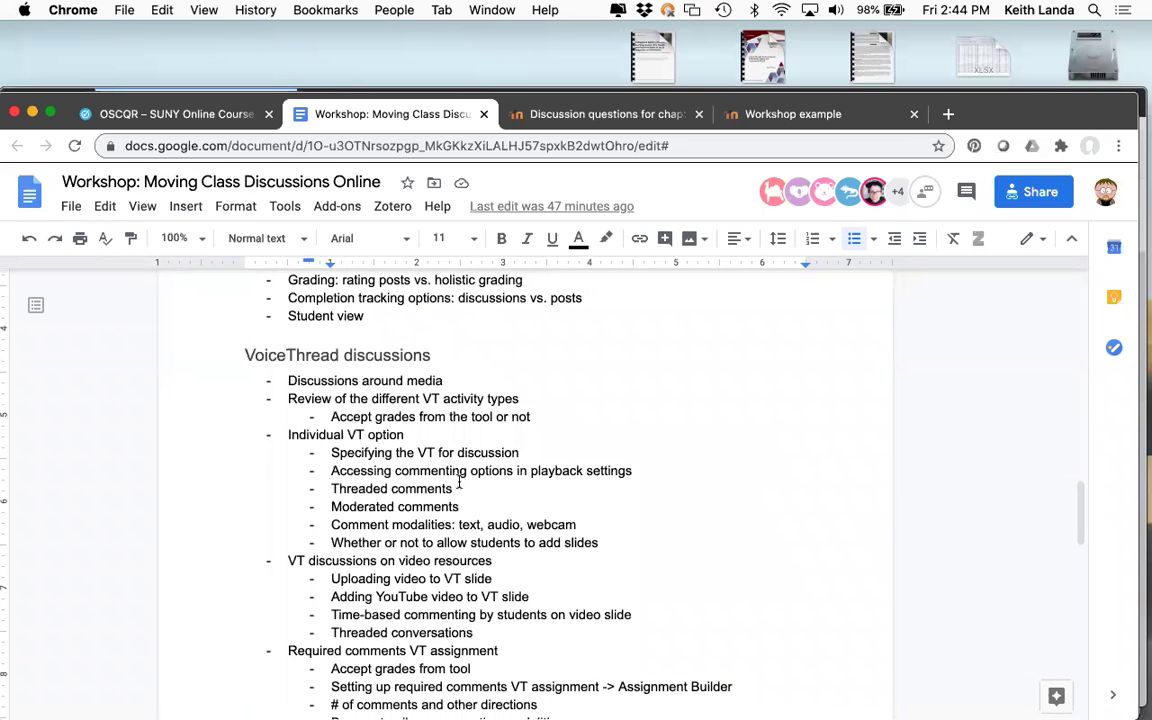
scroll(443, 462, down, 2)
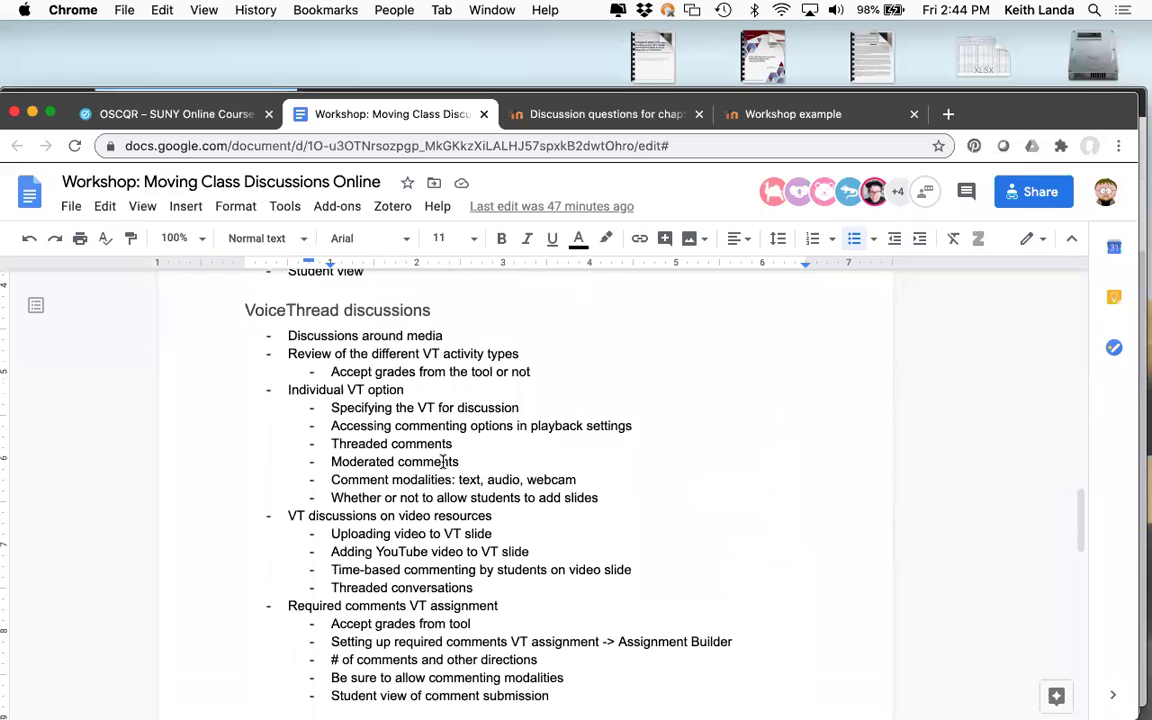
scroll(441, 468, down, 6)
scroll(439, 474, down, 3)
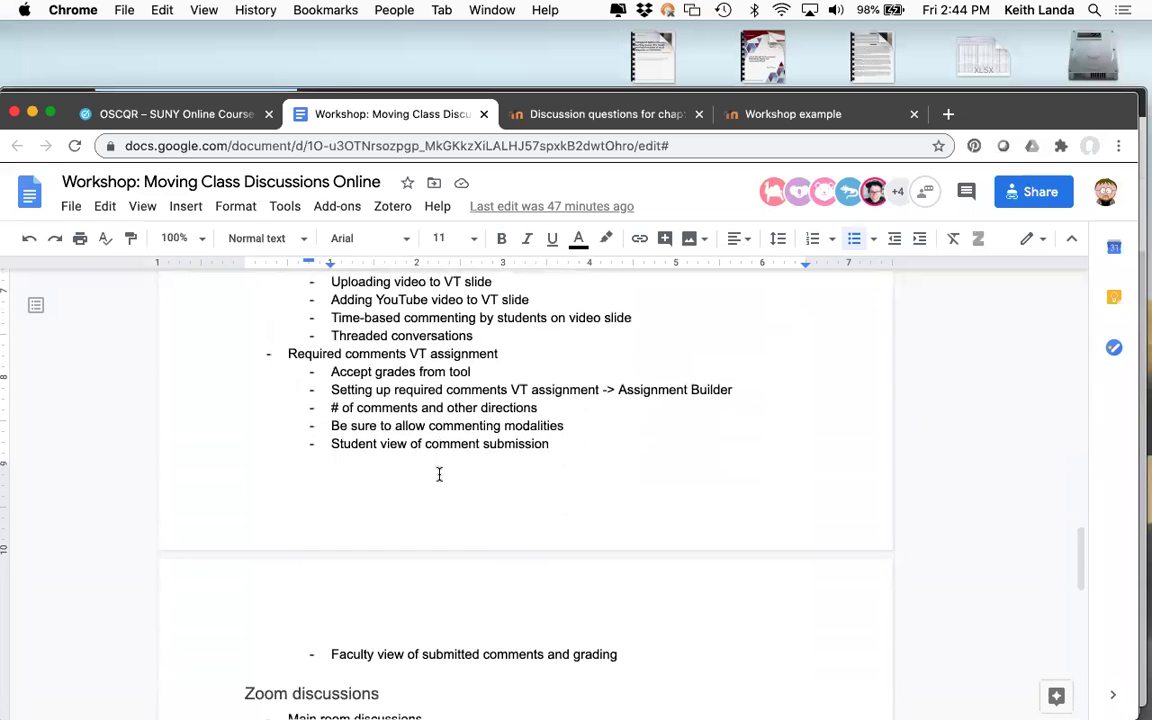
scroll(440, 472, up, 5)
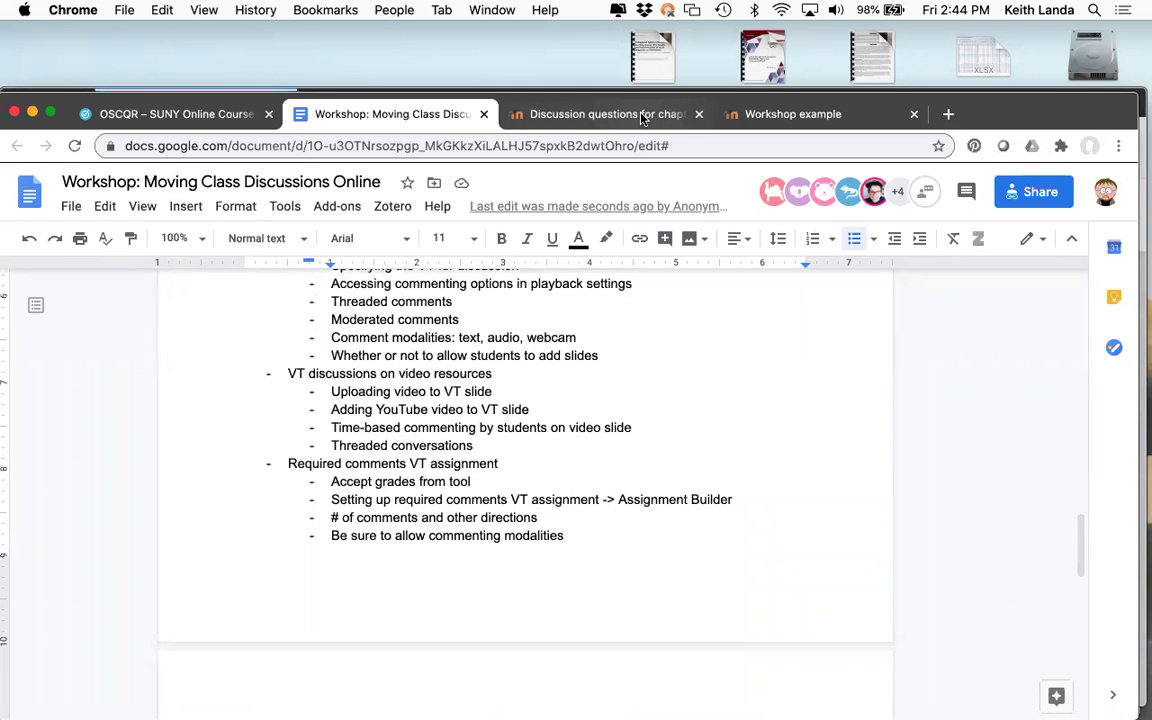
scroll(635, 321, up, 3)
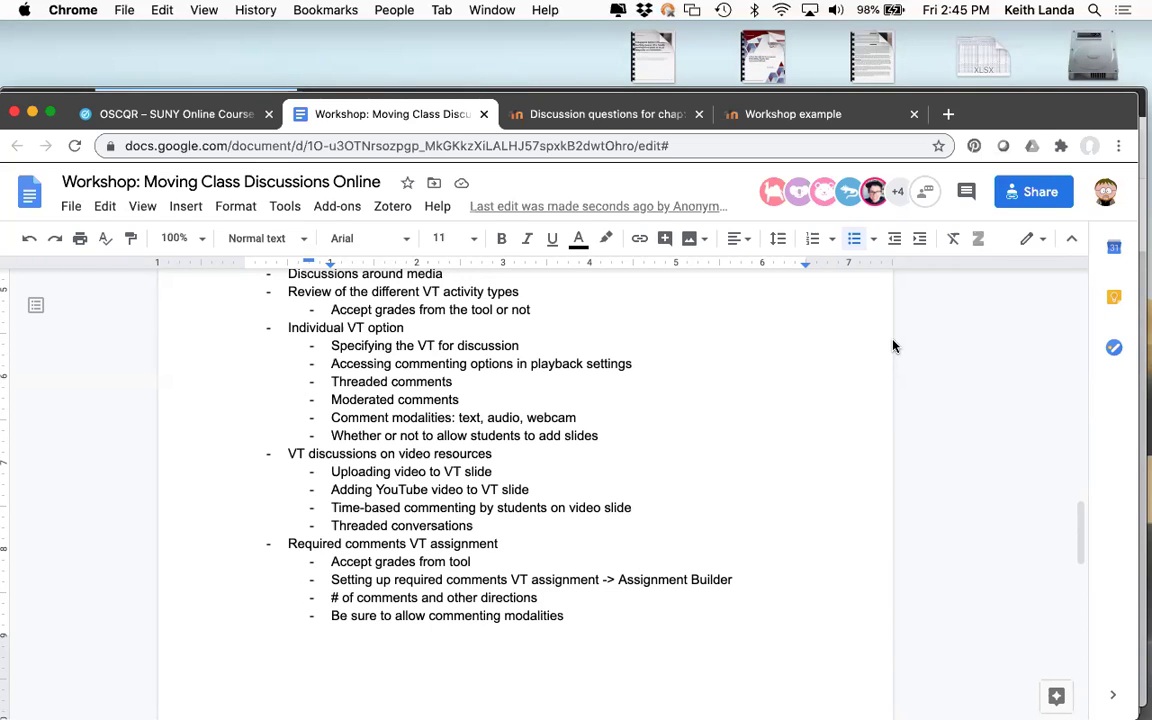
Step: Go from the chapter 12 forum to the Landa Sandbox 5 course home page, then revisit the workshop notes
click(640, 118)
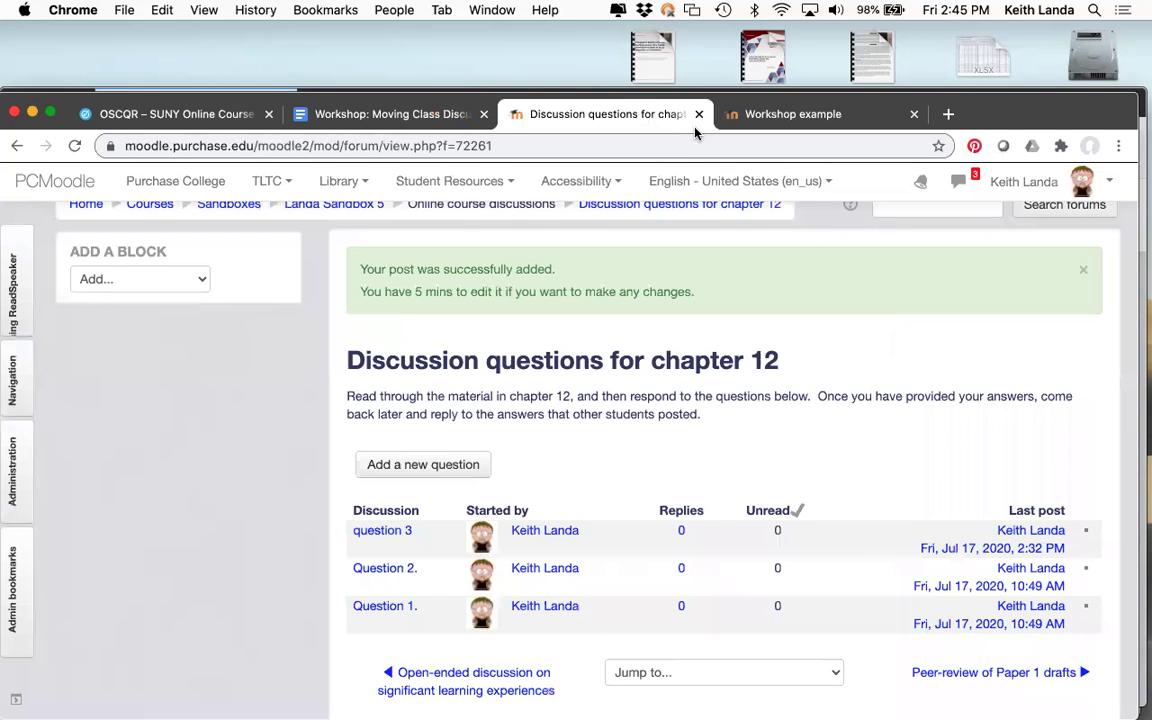
scroll(658, 291, up, 2)
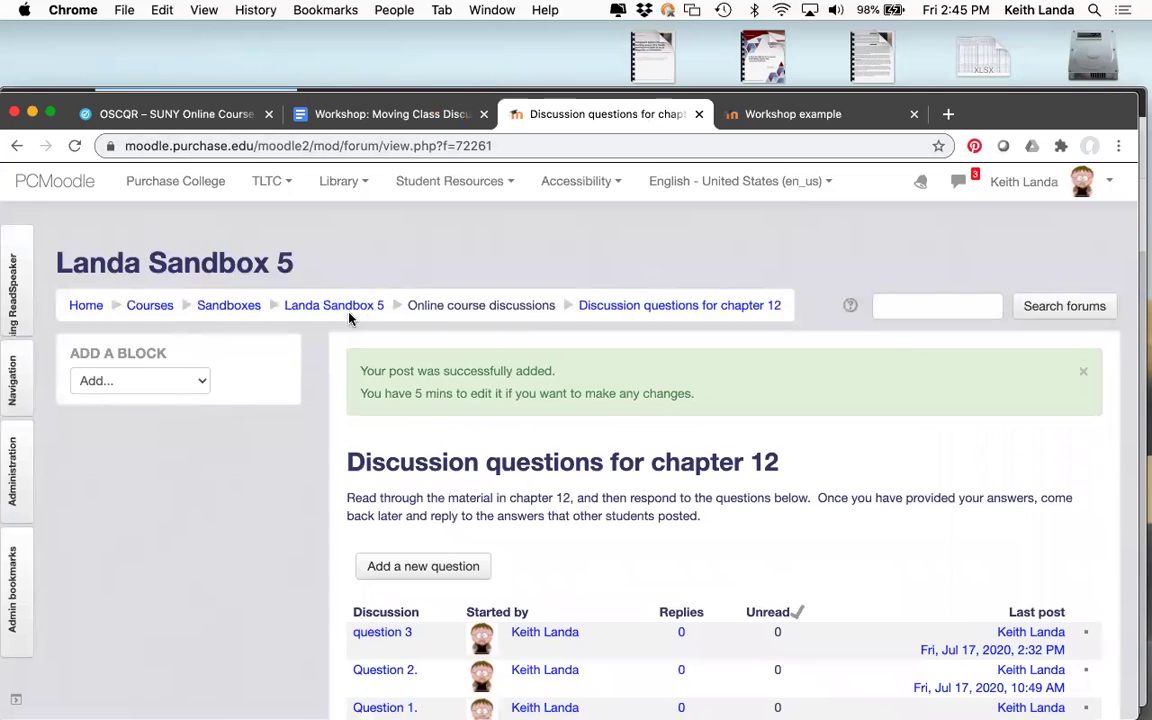
click(345, 307)
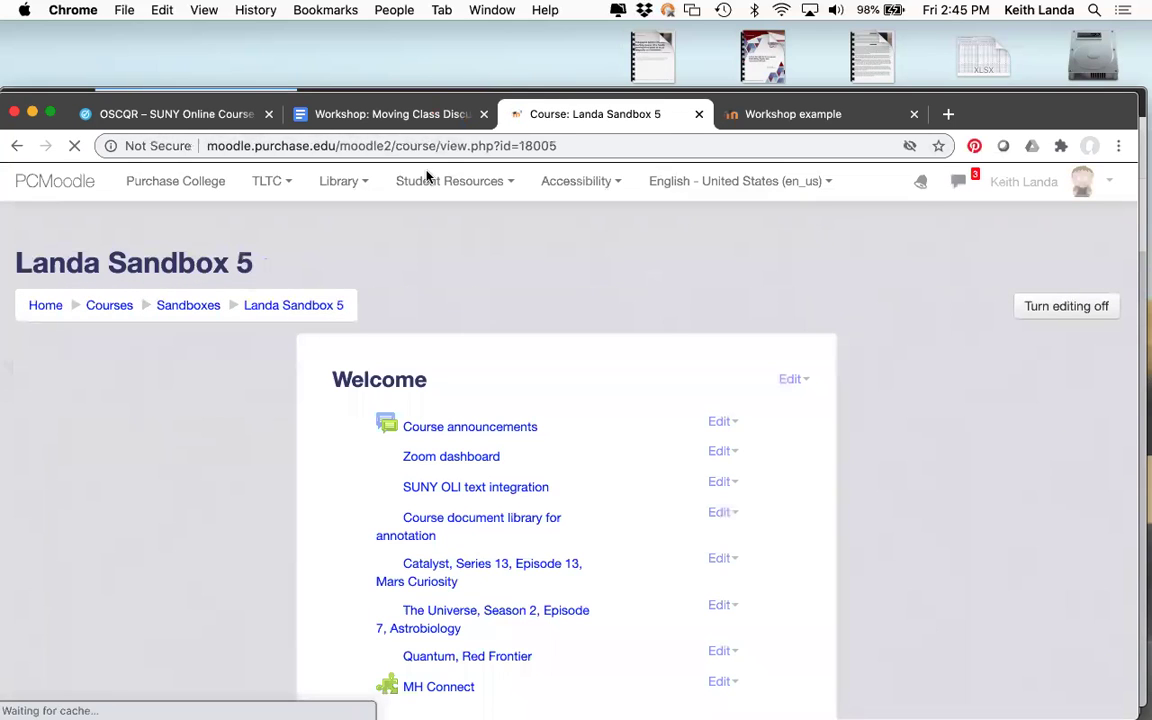
click(364, 110)
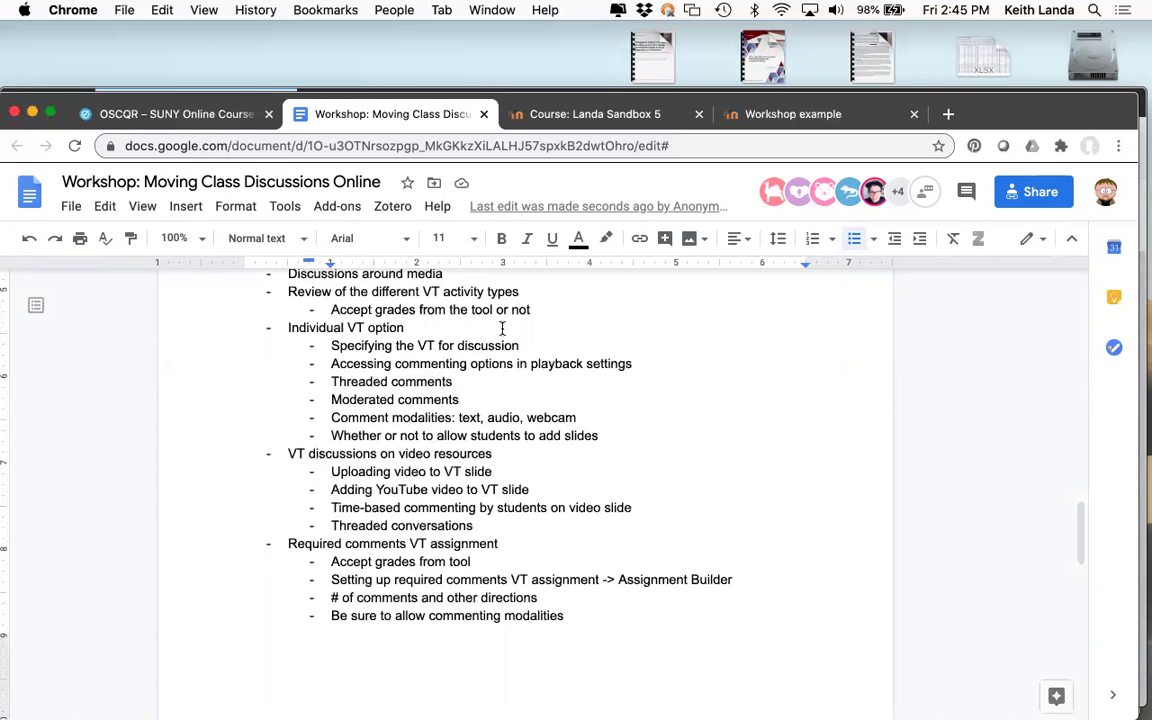
Step: Add a VoiceThread activity to the Online course discussions section via Add an activity or resource
click(575, 112)
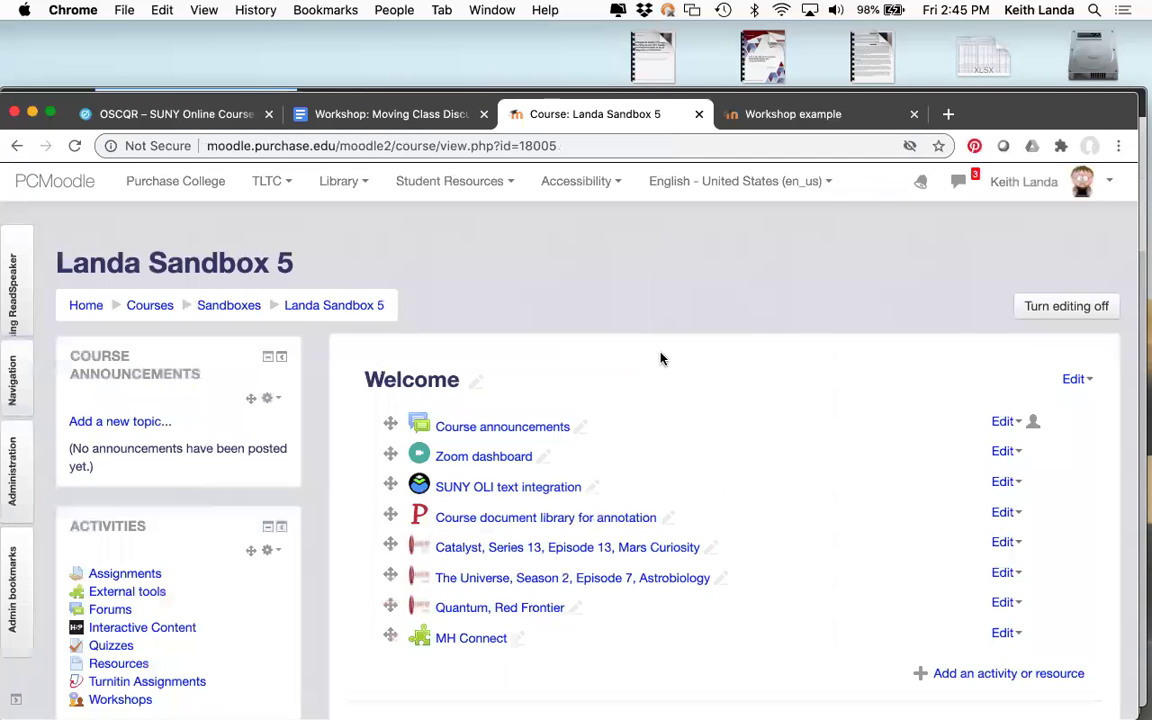
scroll(660, 358, down, 10)
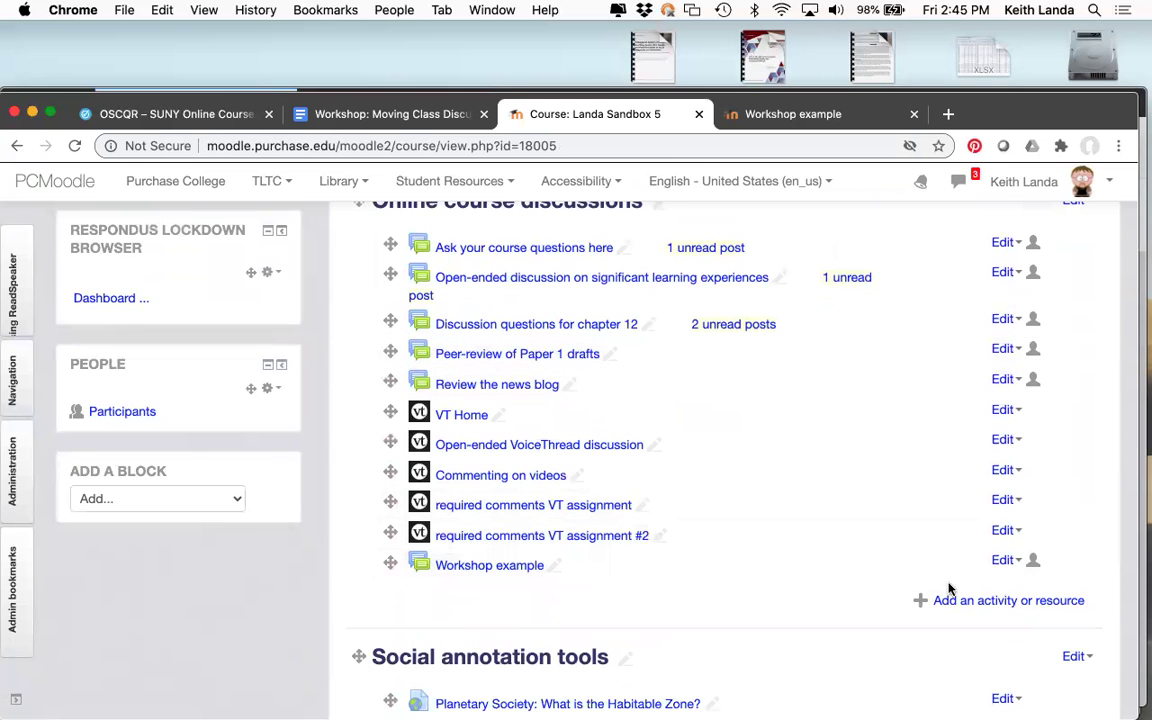
click(967, 600)
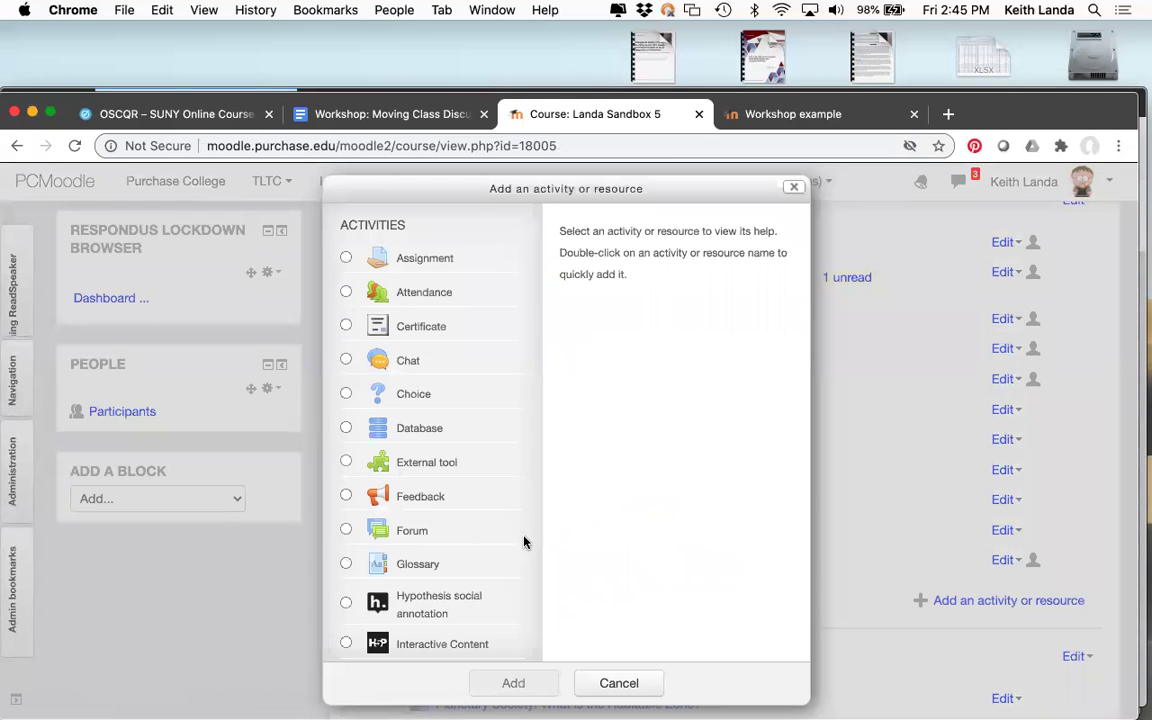
scroll(477, 551, down, 7)
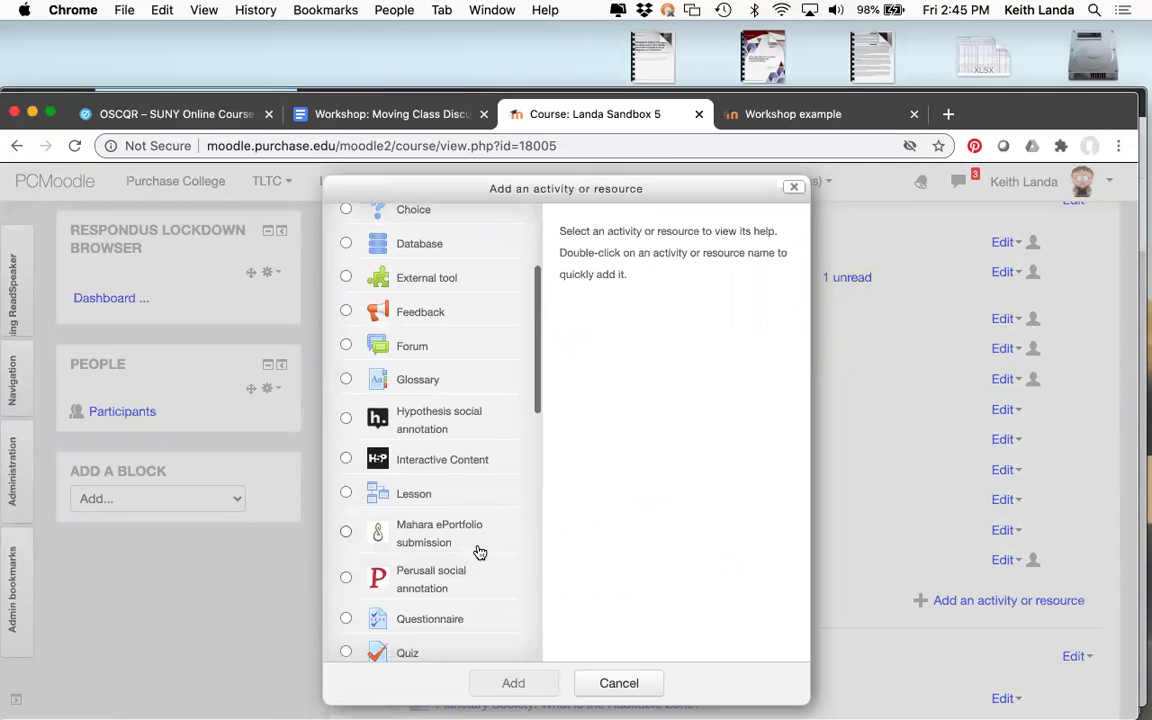
scroll(477, 551, down, 5)
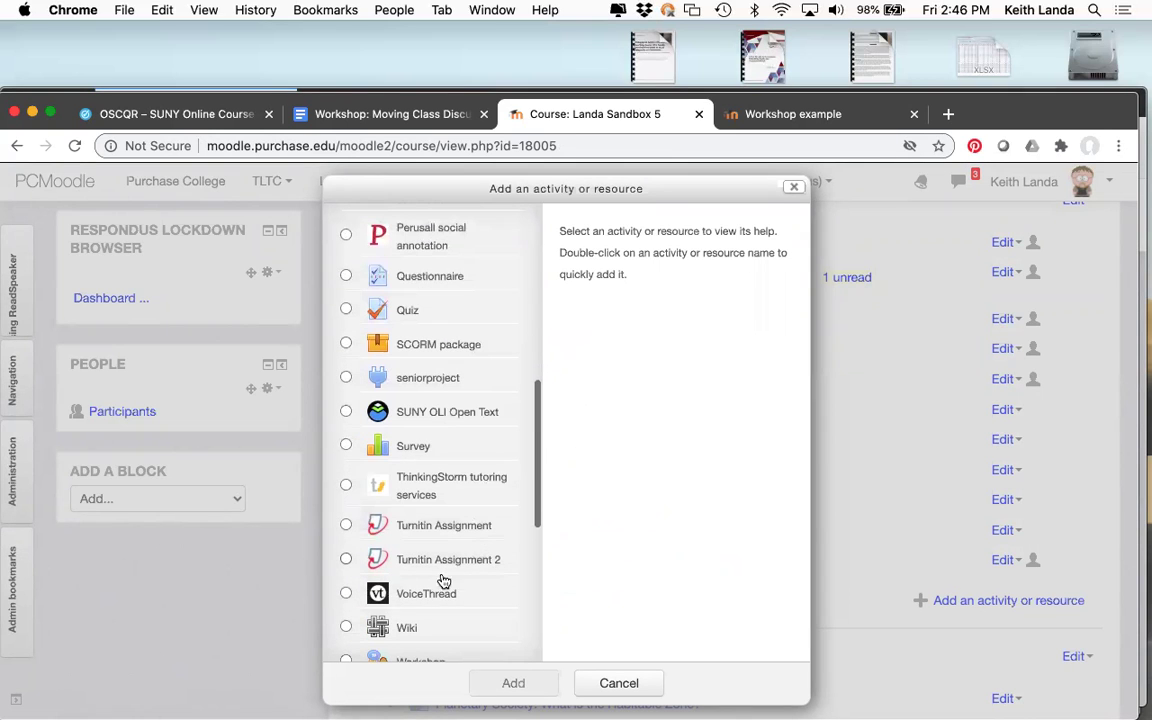
click(347, 593)
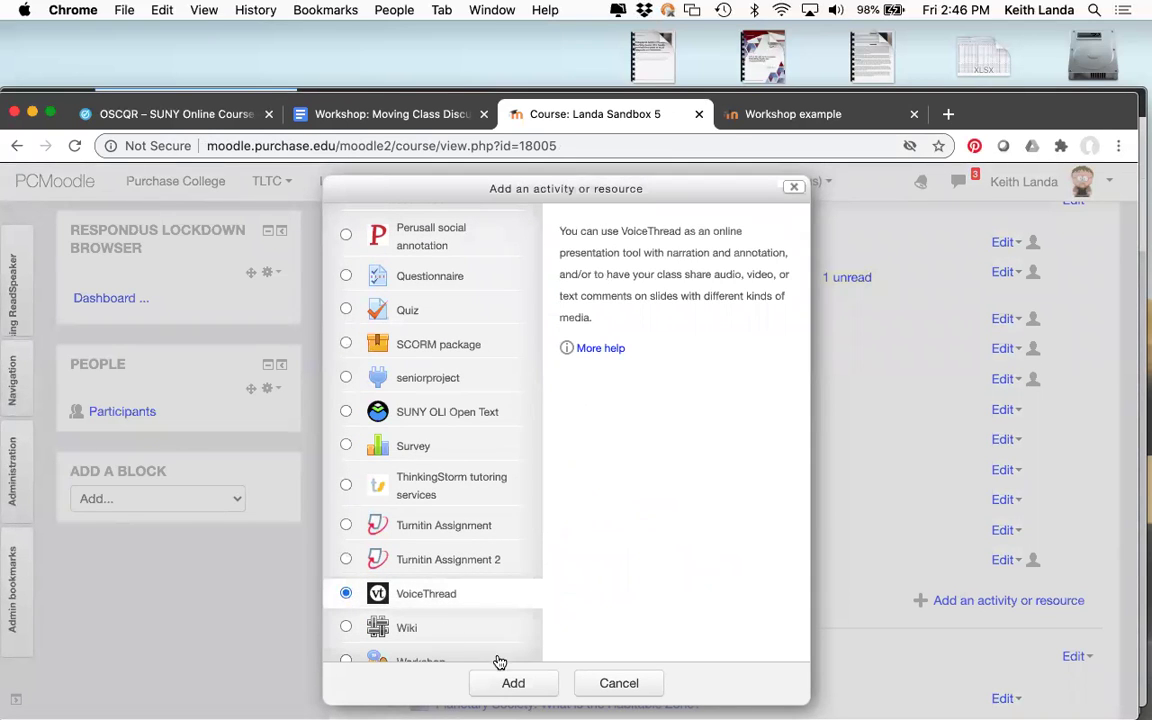
click(512, 684)
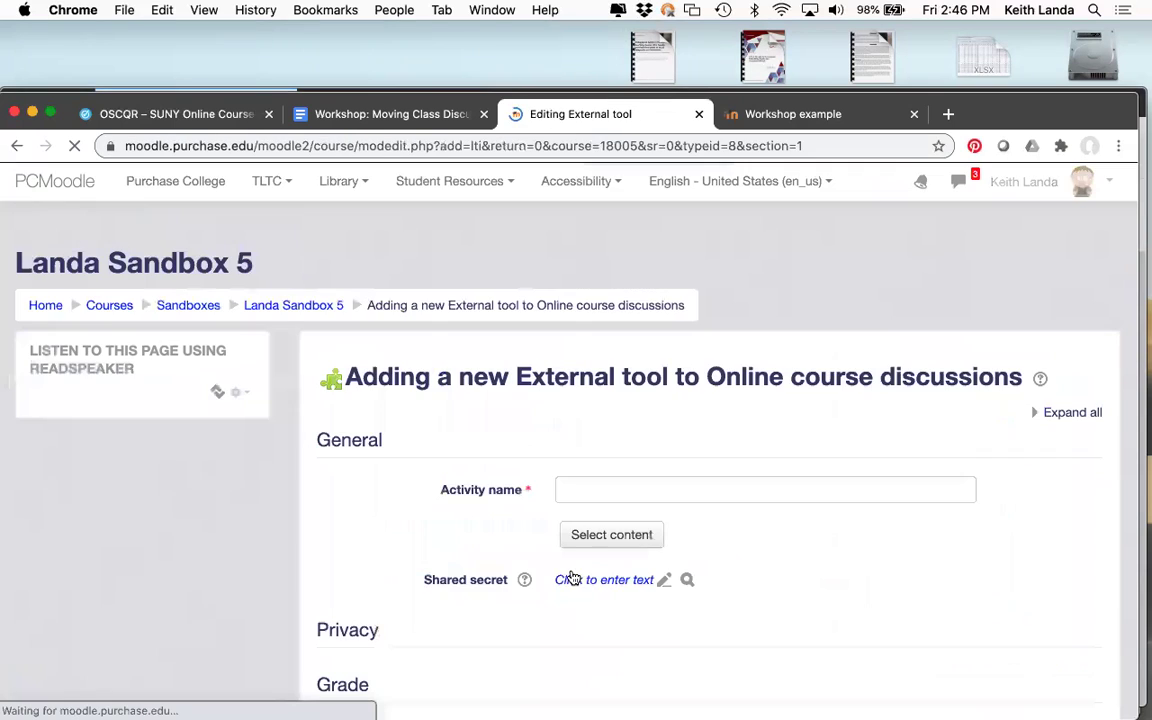
Step: Name the activity 'Comment on these slides' and uncheck Accept grades from the tool under Privacy
click(628, 487)
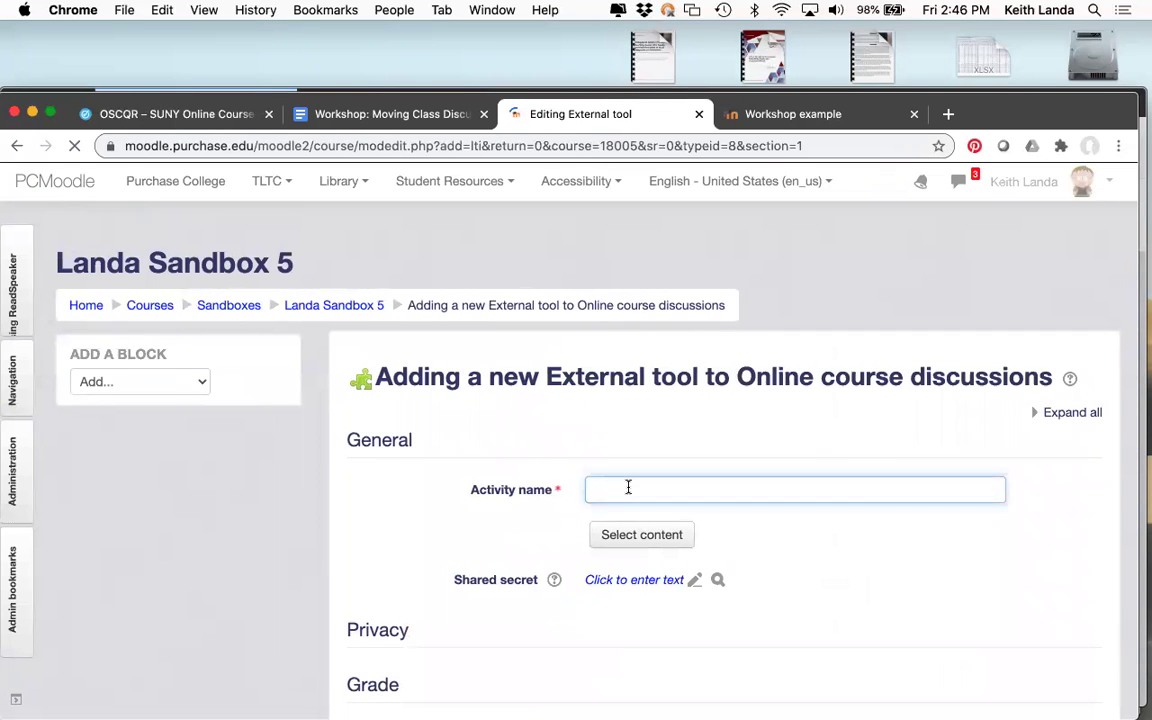
text(Comment on these slides)
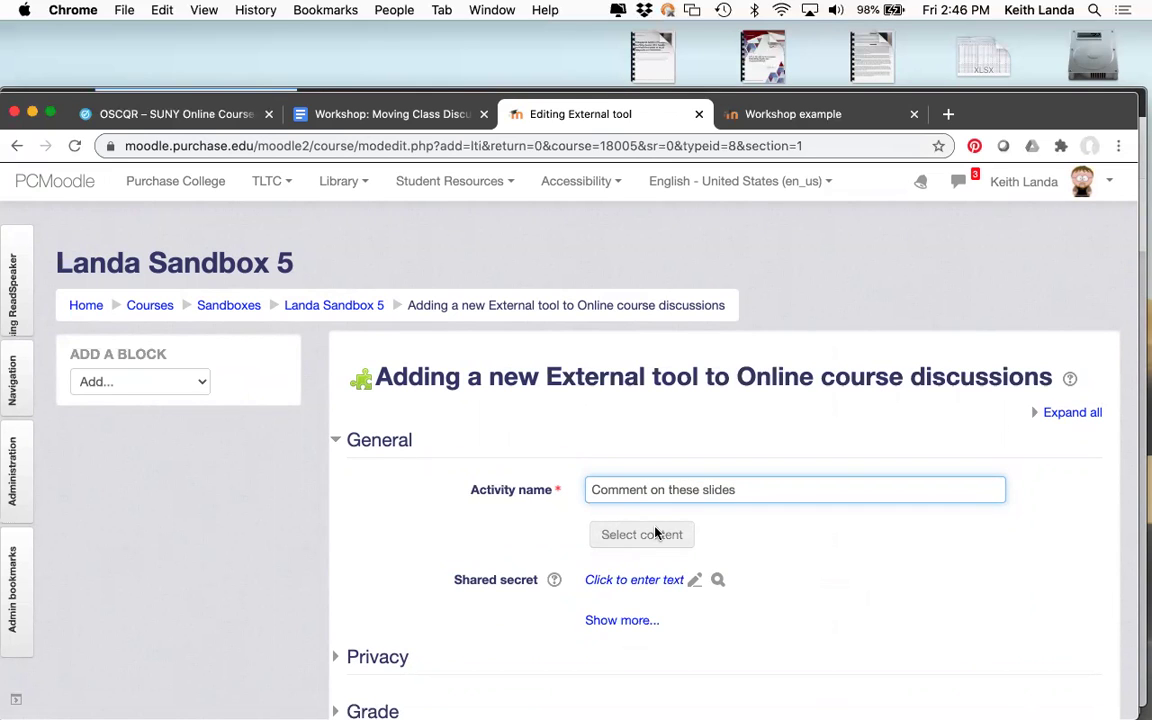
scroll(655, 532, down, 4)
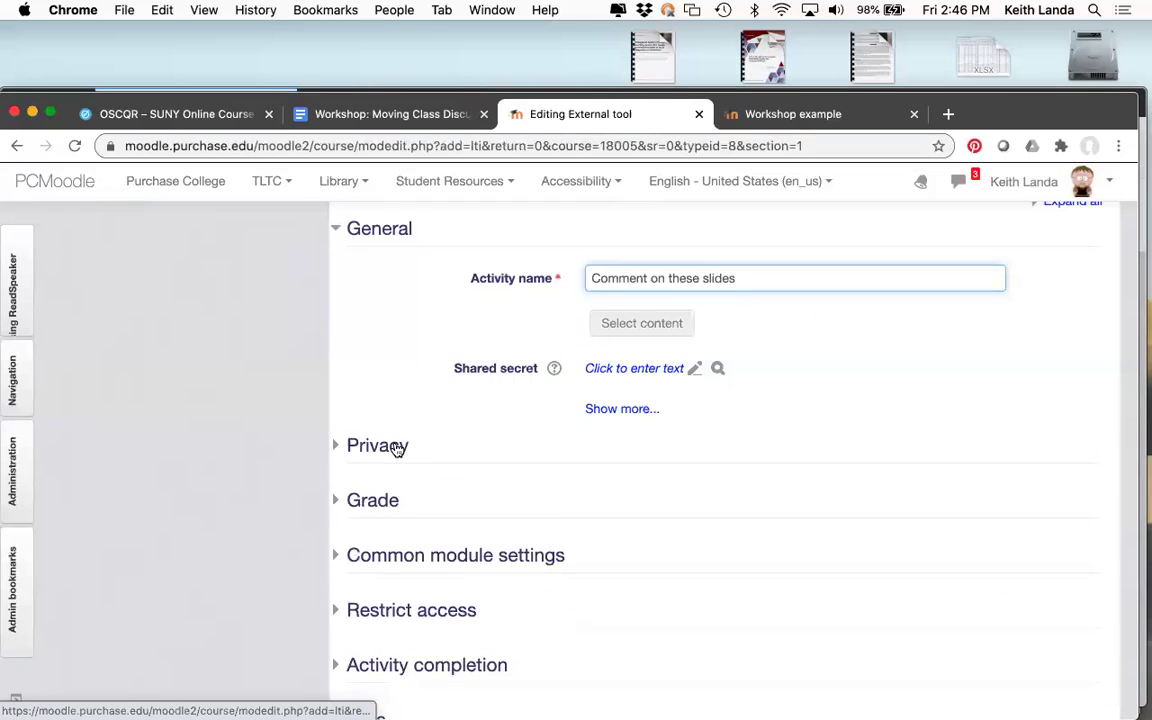
click(397, 445)
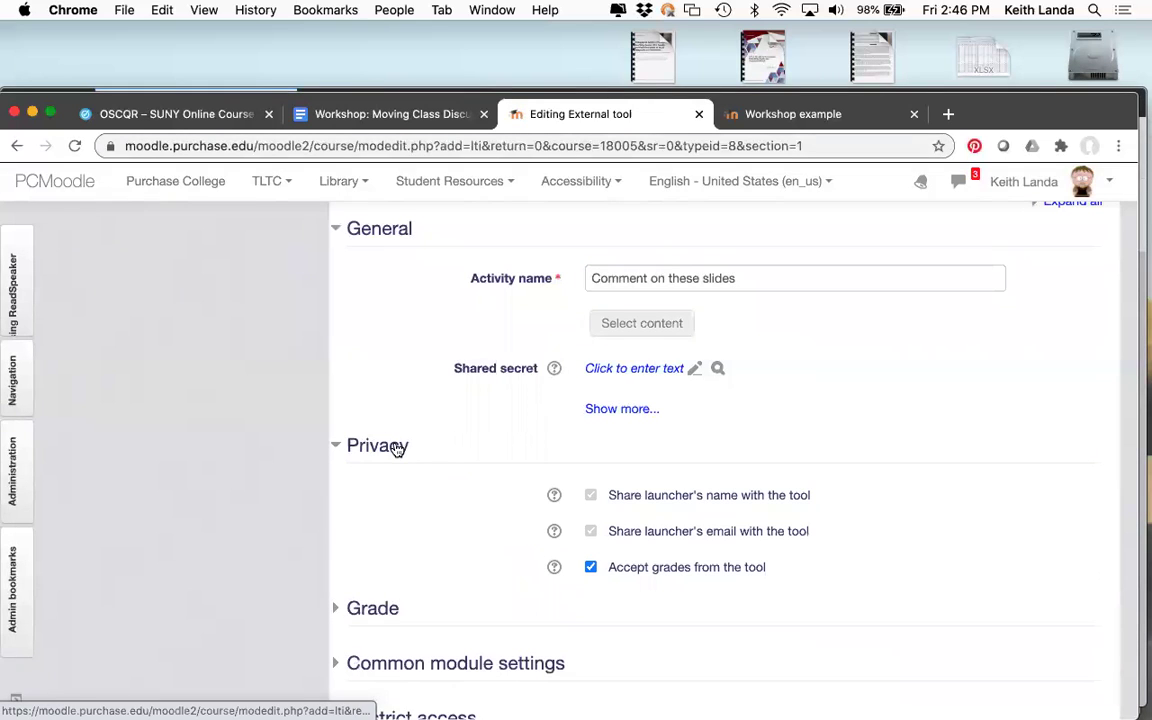
click(591, 567)
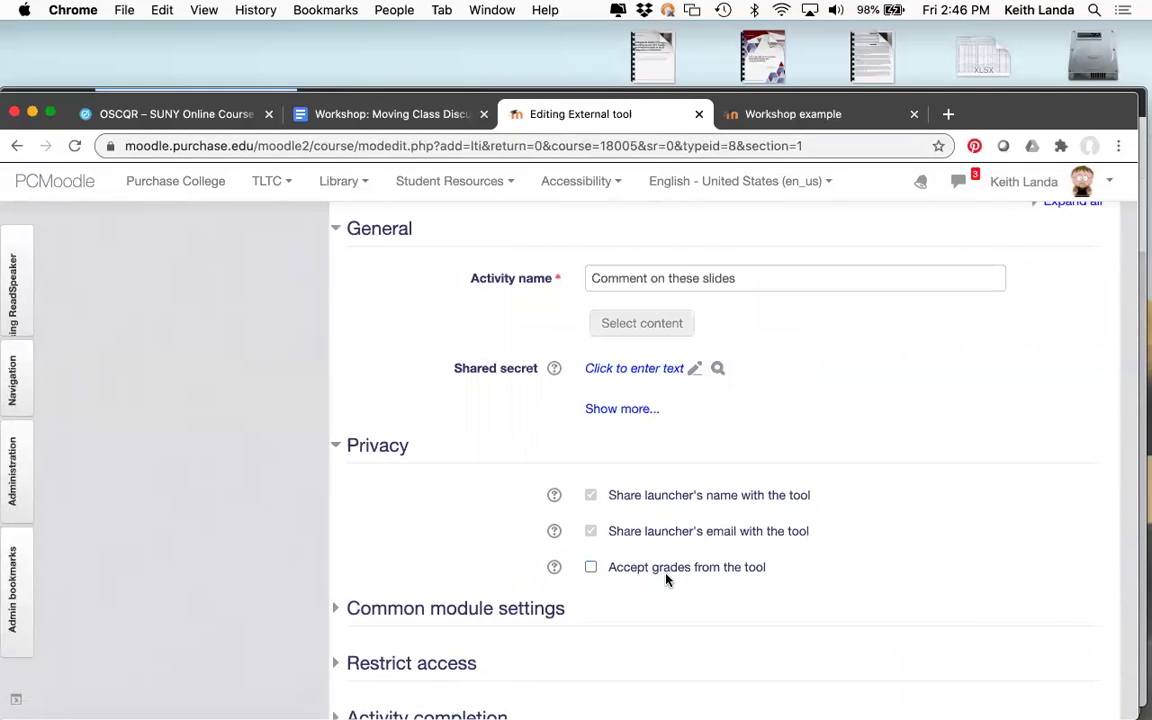
Step: Save the activity and return to the course to find it listed
scroll(675, 578, down, 10)
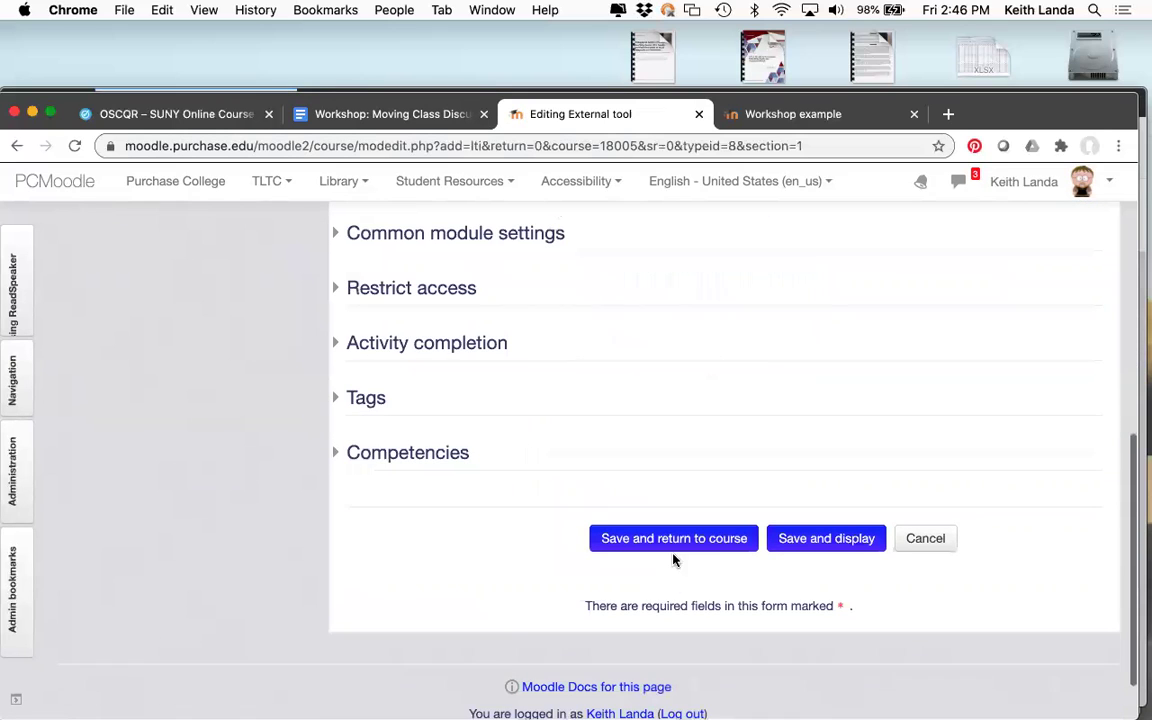
click(672, 530)
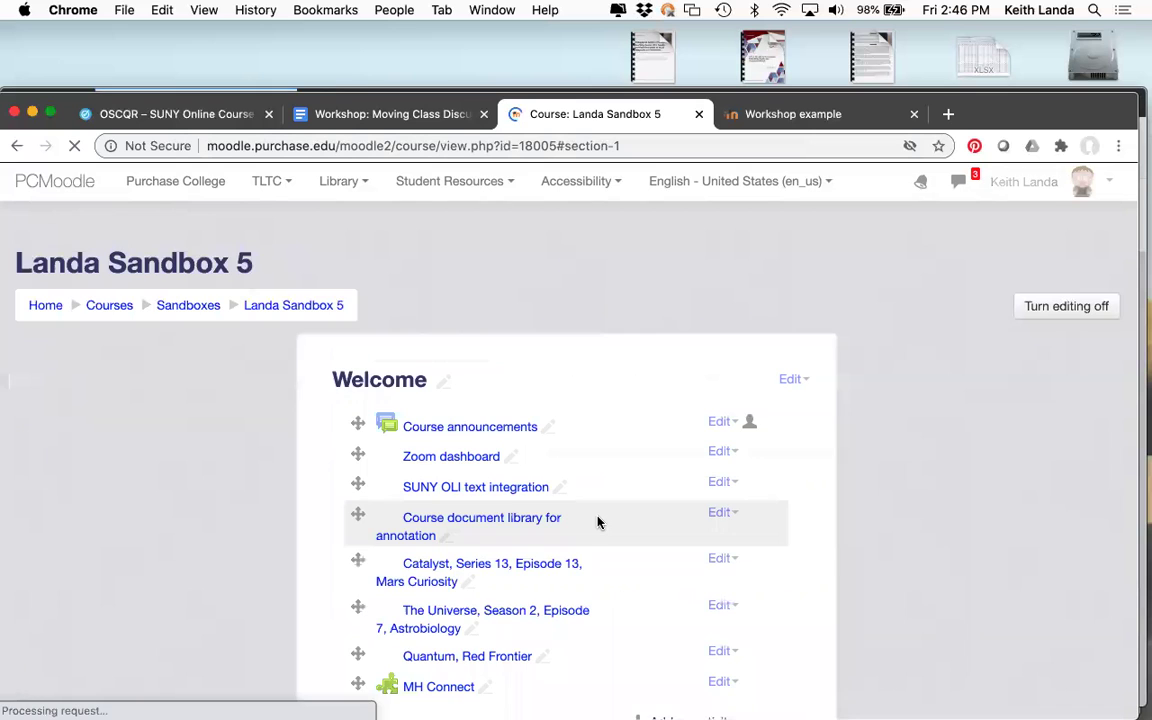
scroll(598, 521, down, 10)
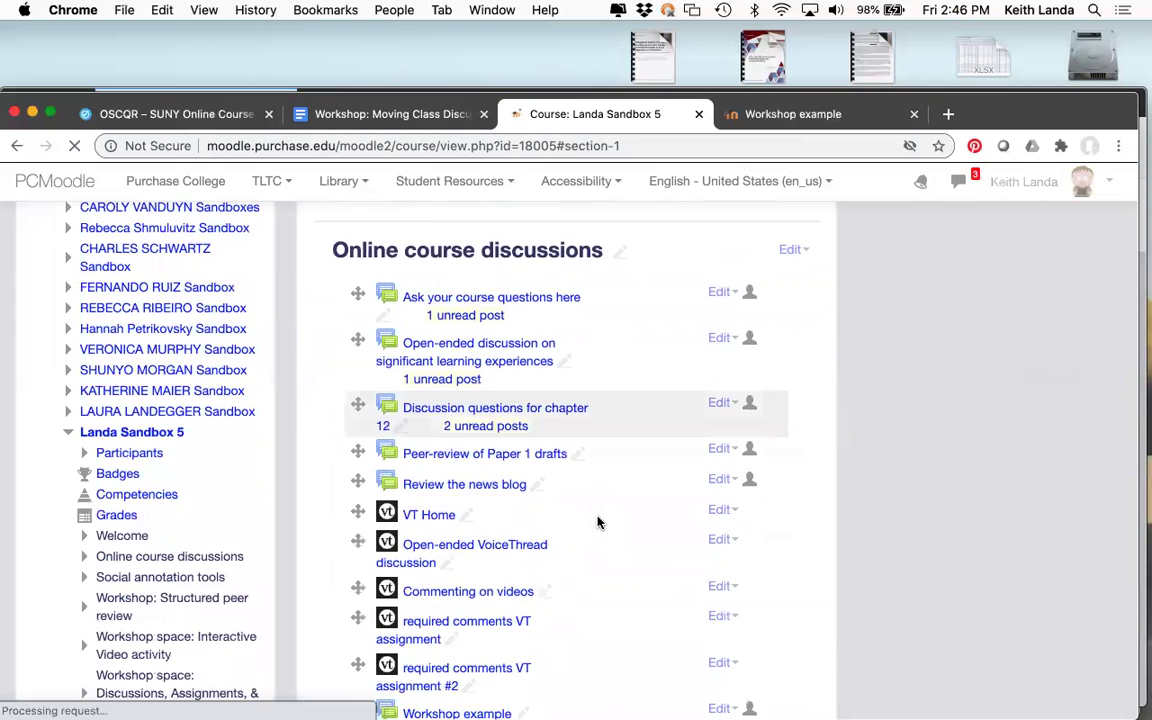
scroll(598, 524, down, 5)
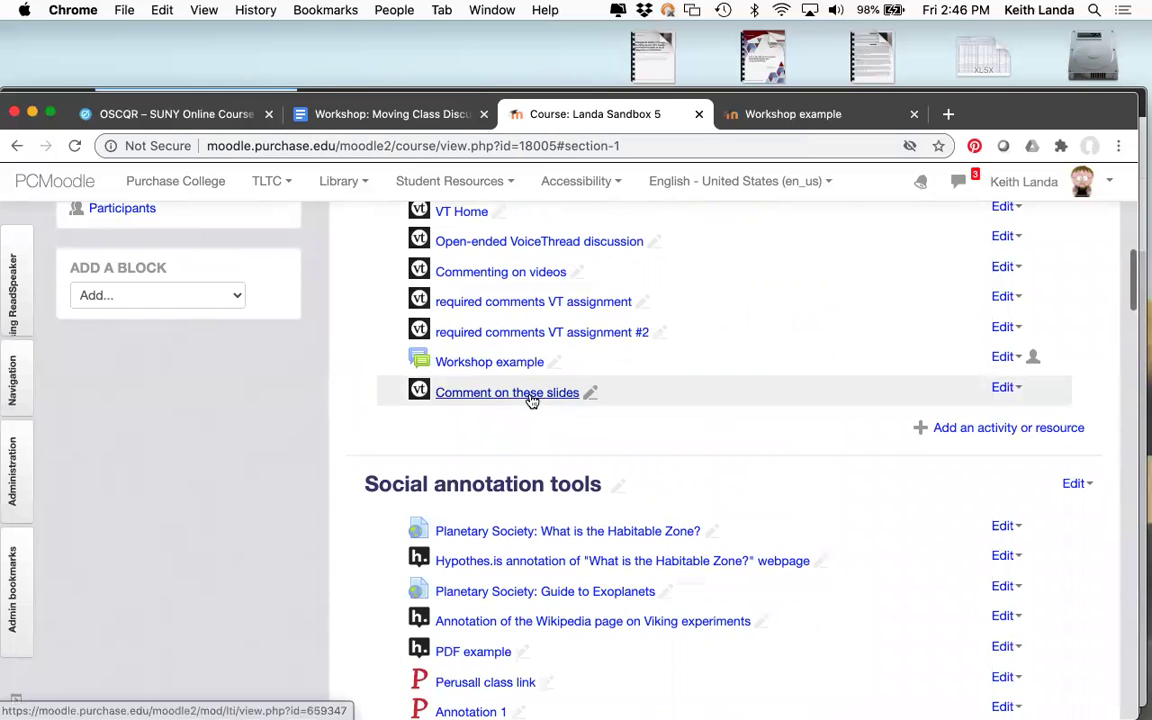
scroll(531, 400, up, 3)
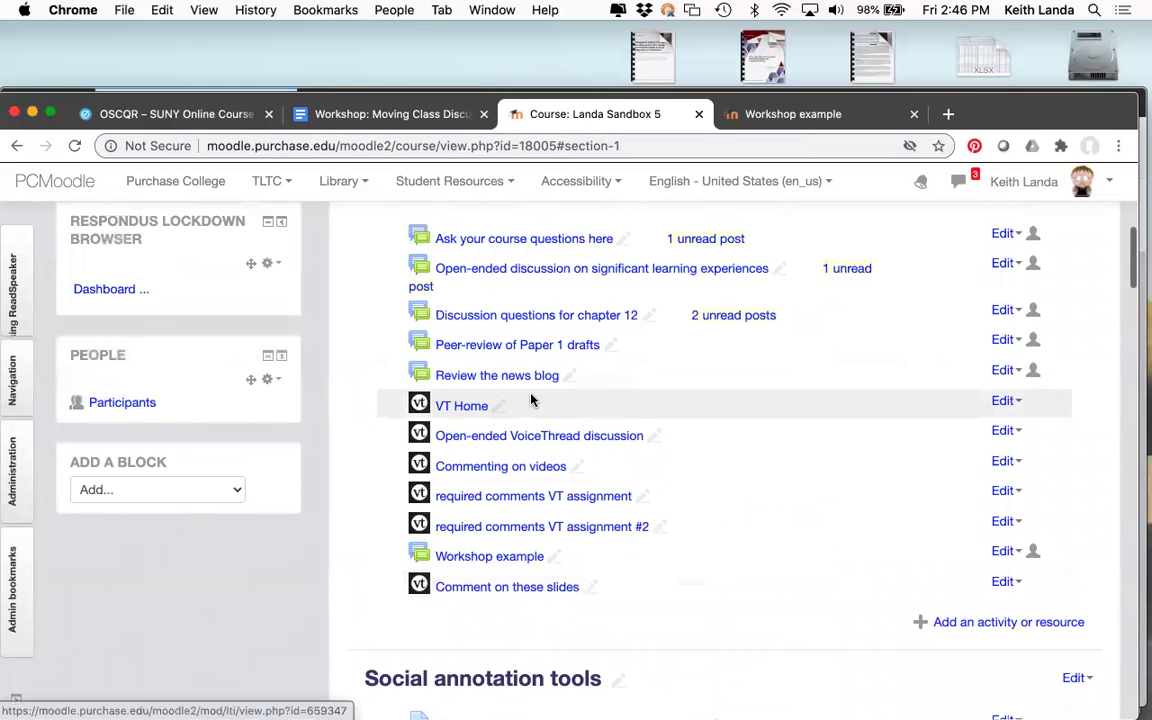
Step: Launch the activity, choose Individual VT, and start creating a new VoiceThread
click(505, 589)
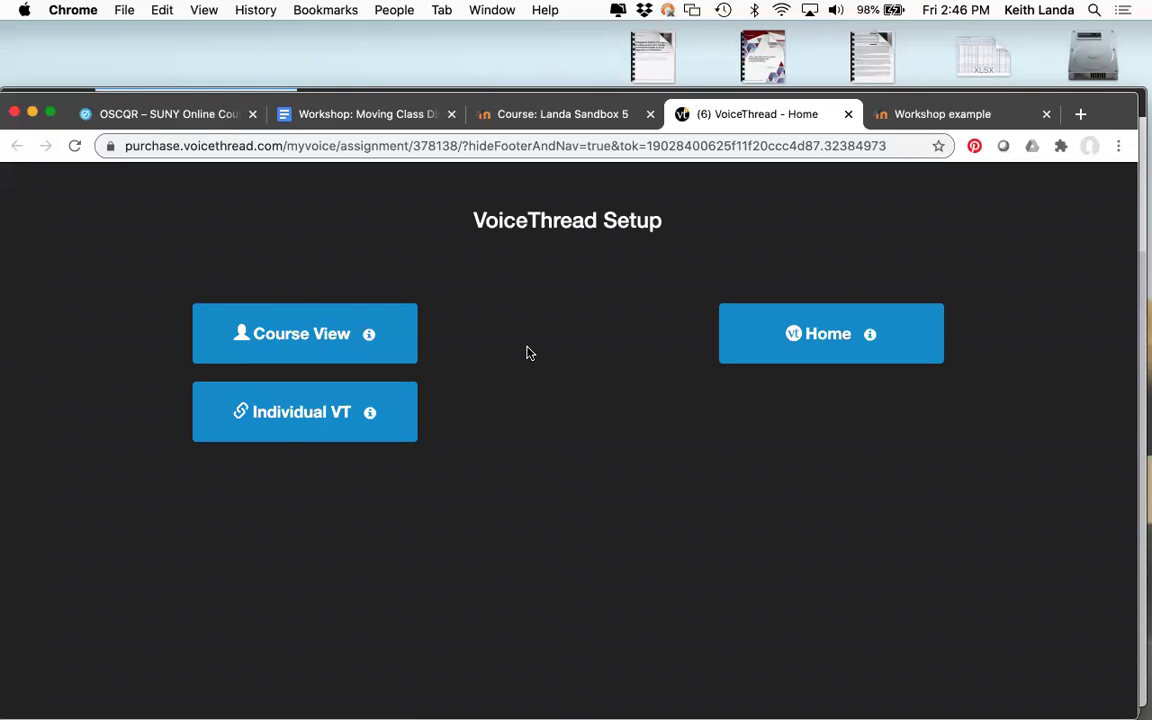
click(312, 415)
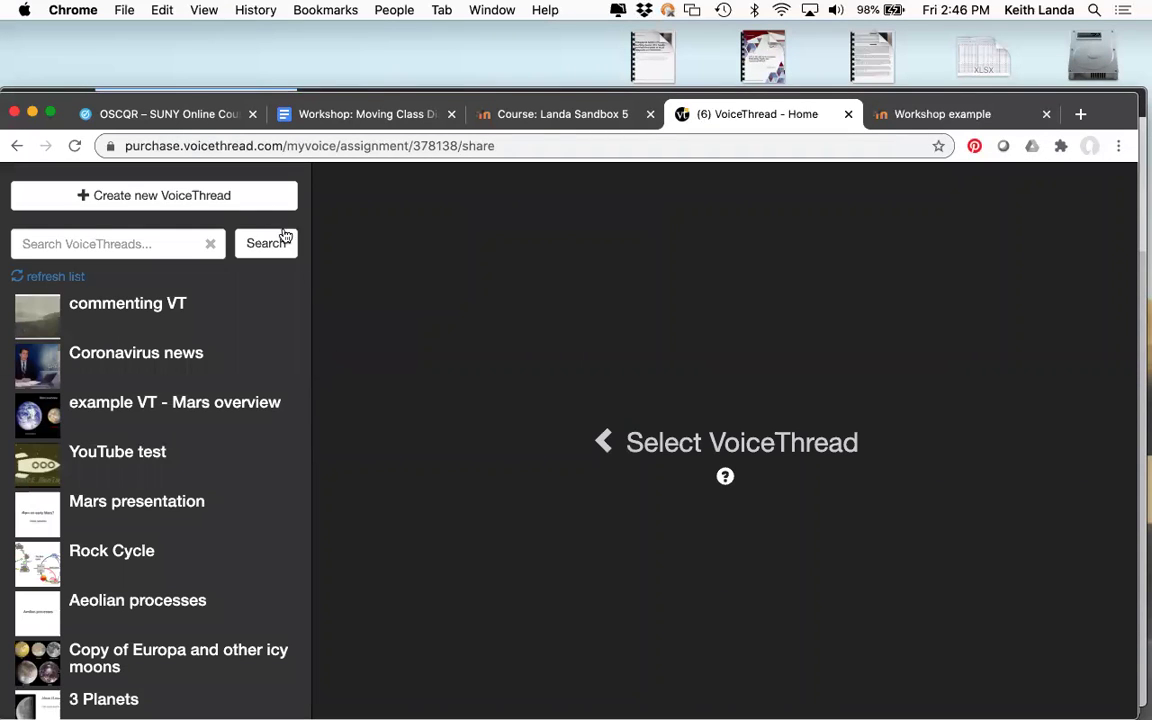
click(238, 197)
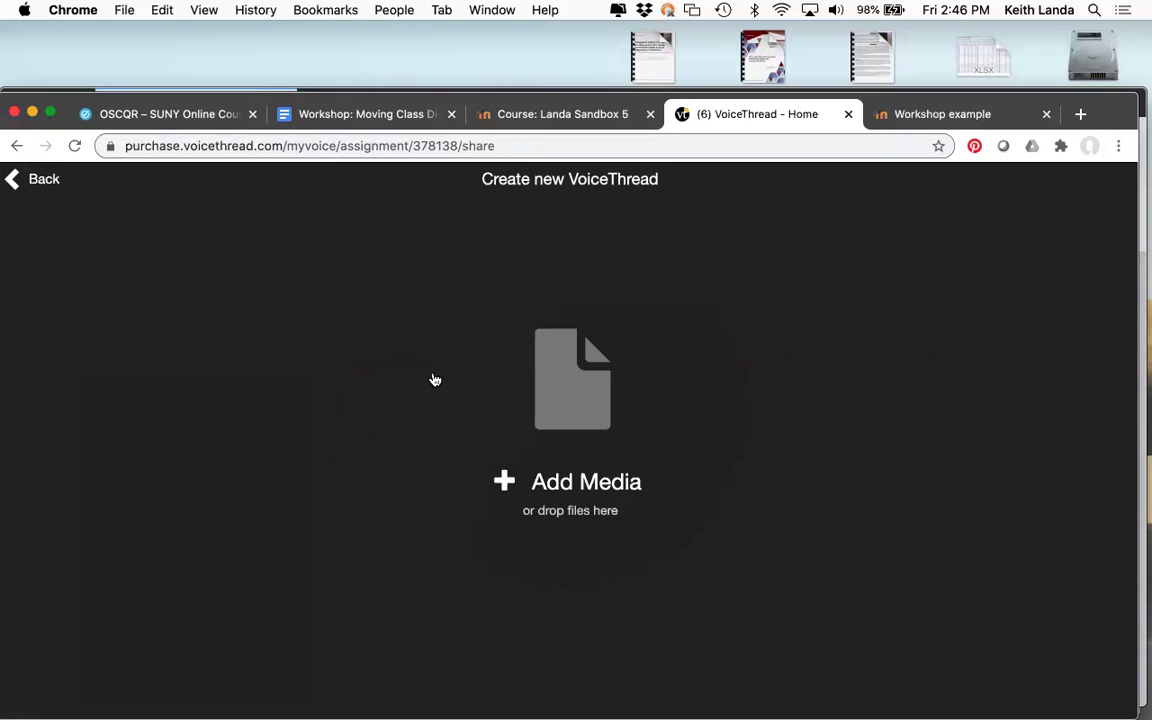
Step: Import four Monkeys and apes images from the New York Public Library's Alexander Anderson scrapbooks
click(562, 481)
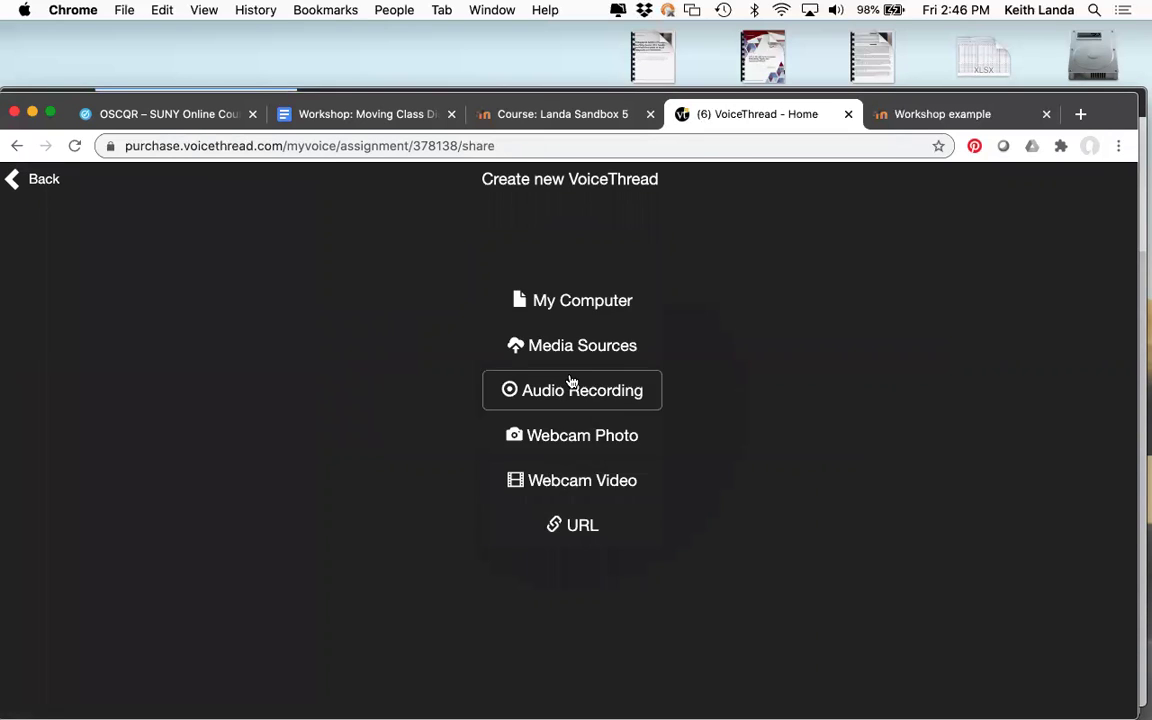
click(596, 345)
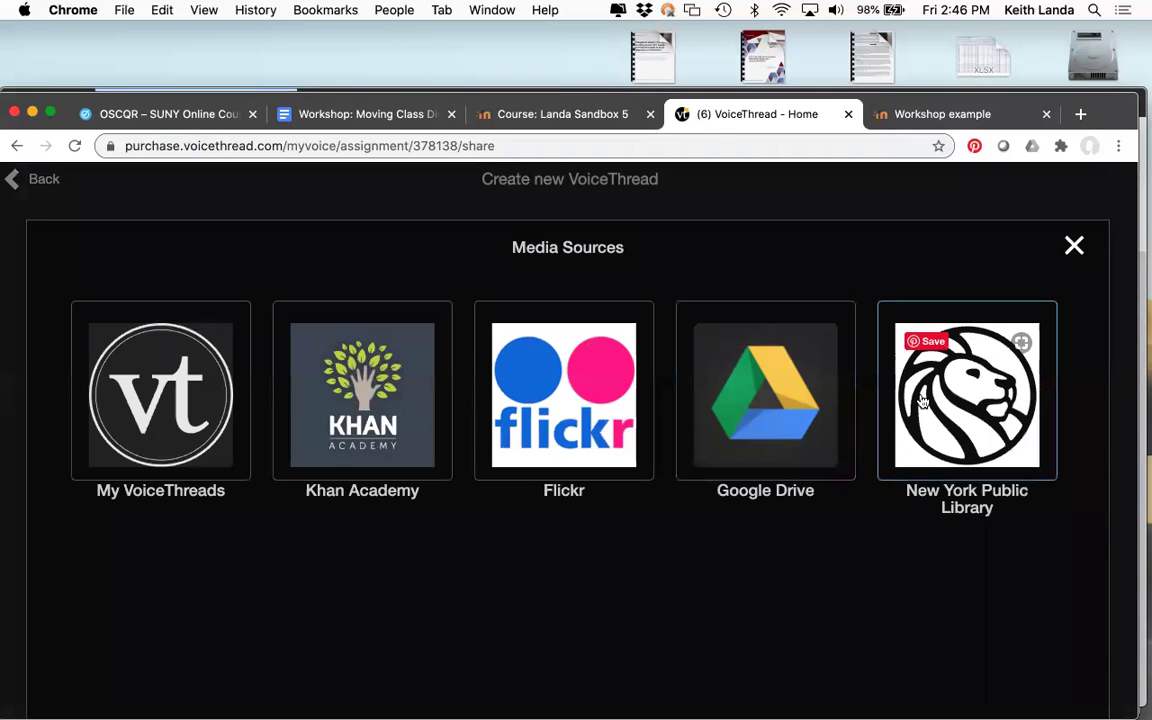
click(921, 400)
click(690, 400)
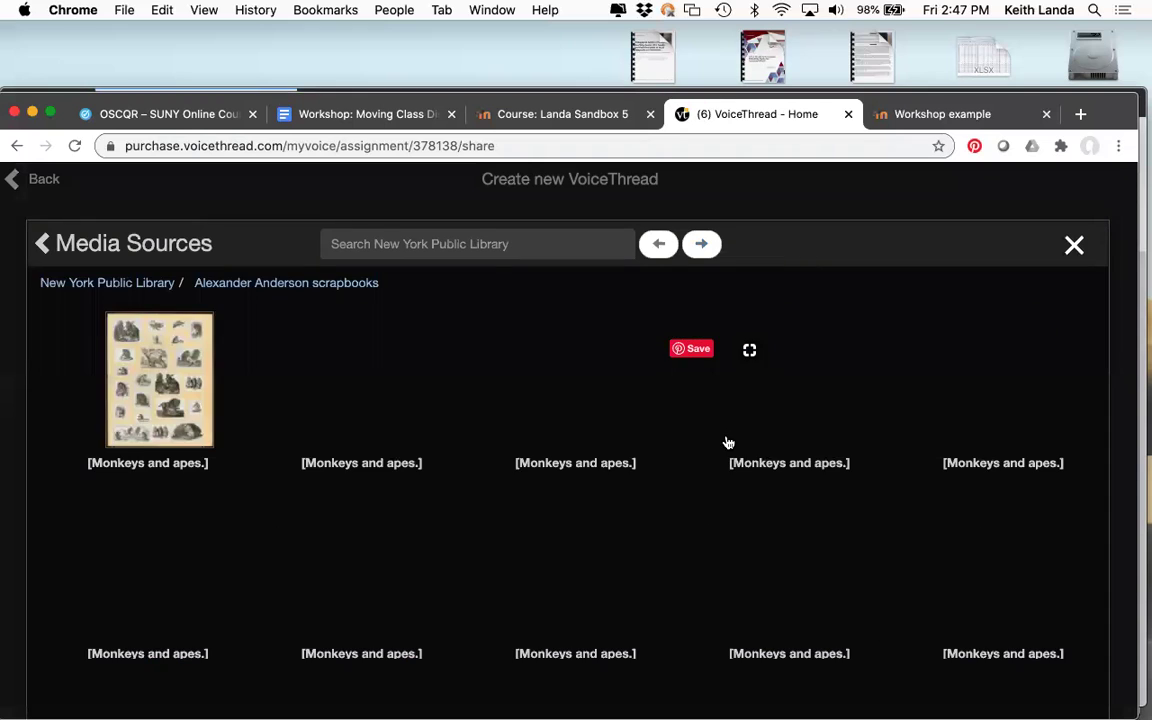
click(159, 381)
click(580, 375)
click(790, 370)
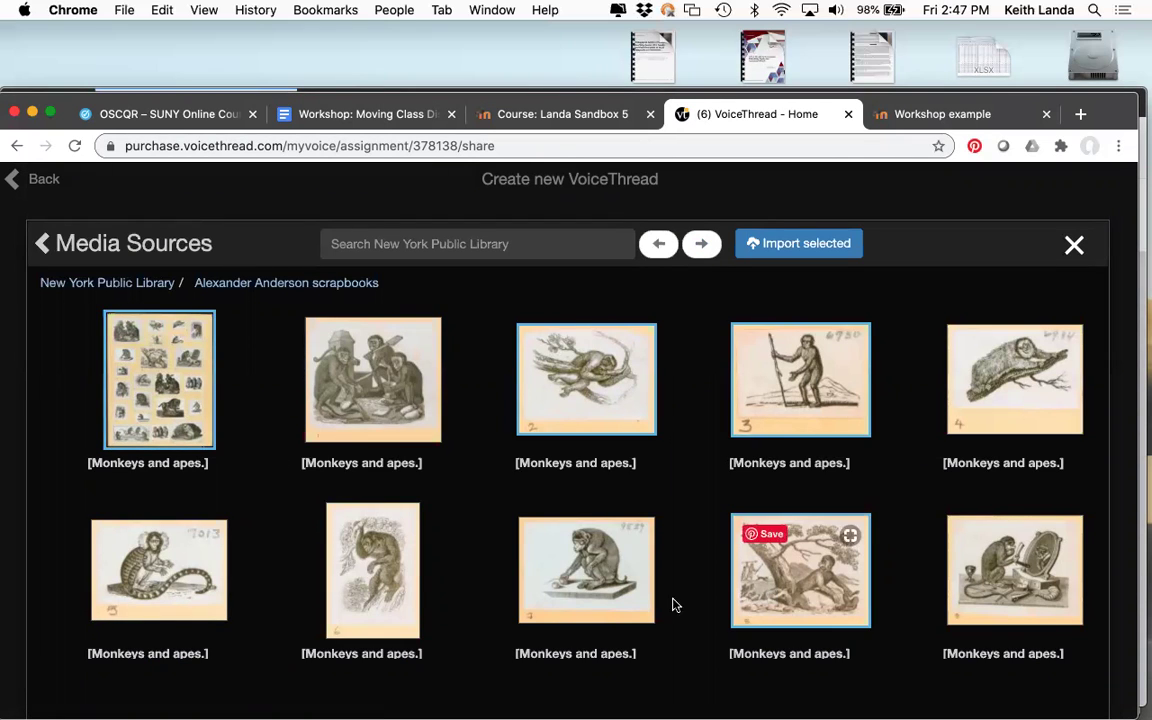
click(555, 545)
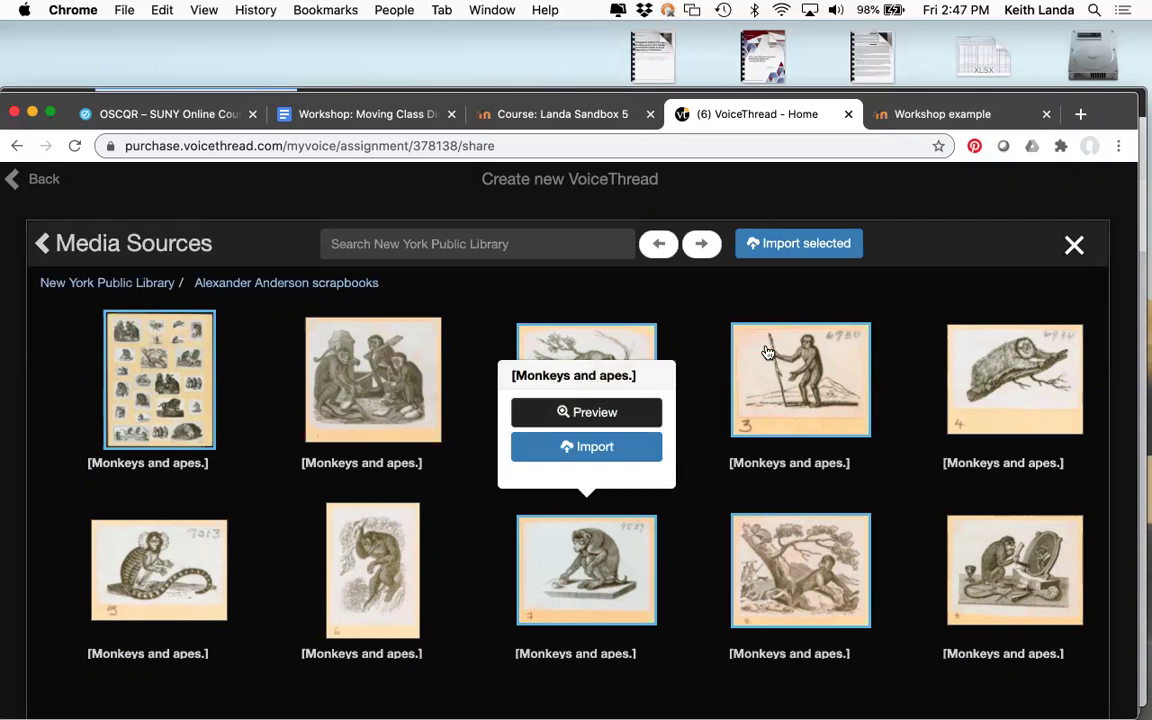
click(806, 248)
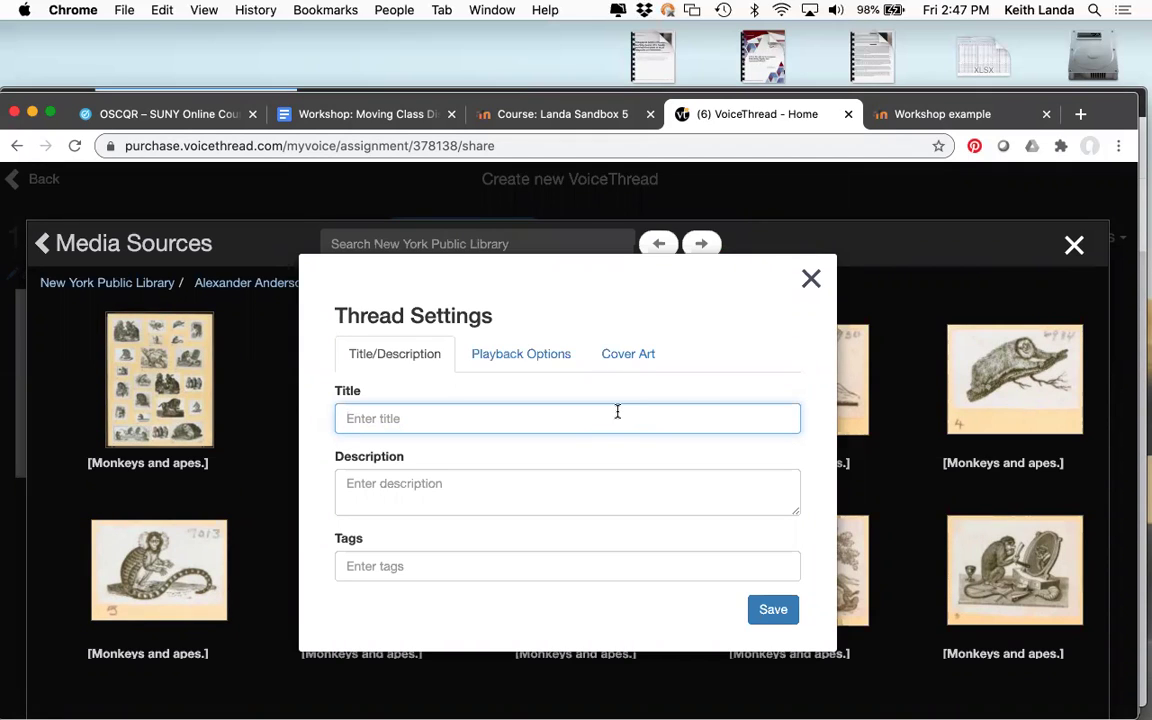
Step: Title the thread 'NYPL slides' and display its Playback Options
text(NYPL slides)
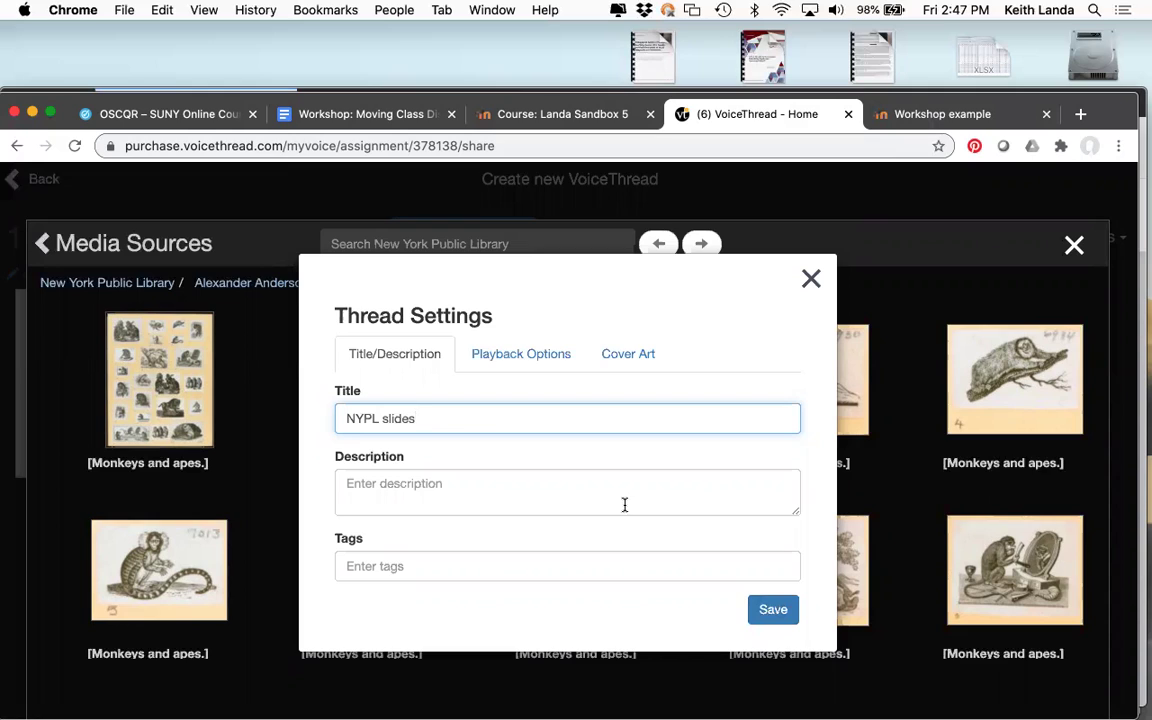
click(526, 356)
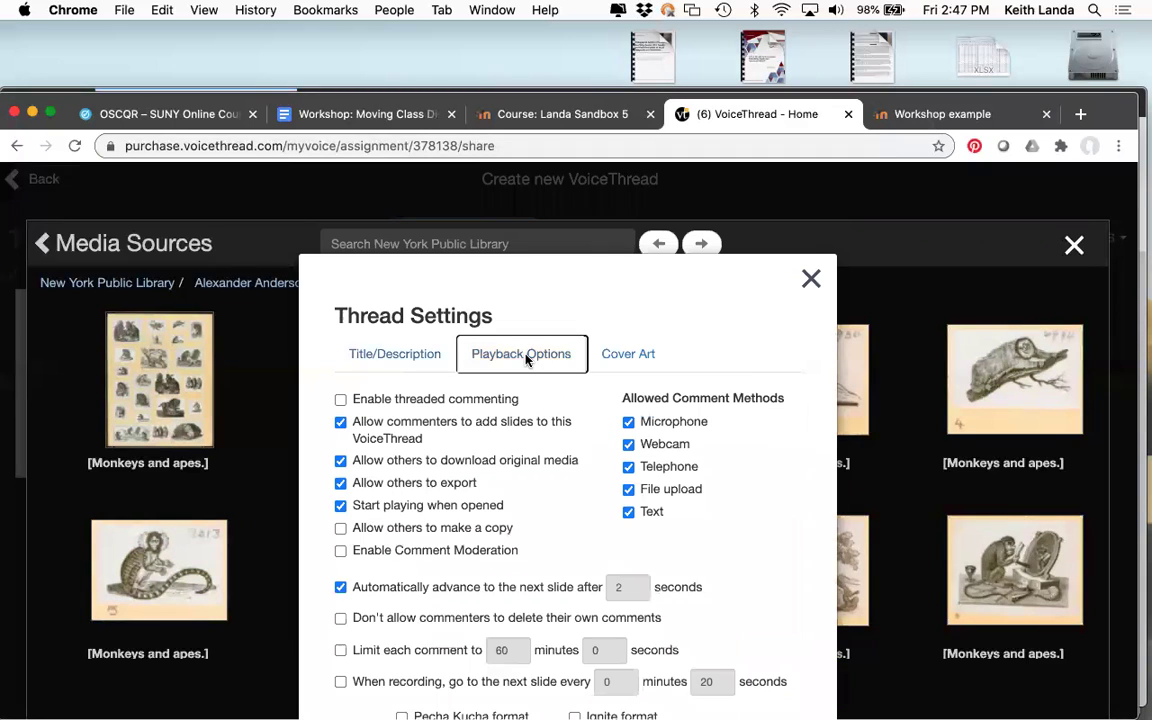
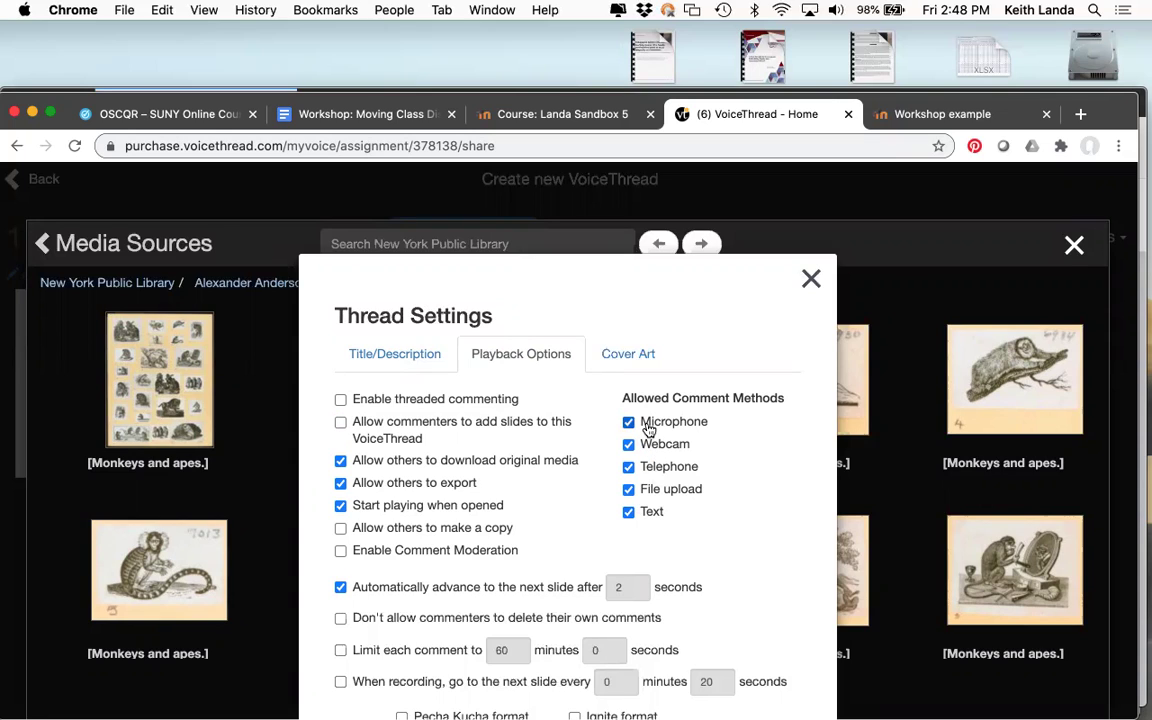
Step: Turn off file-upload comments, enable threaded commenting, and save the VoiceThread thread settings
click(629, 490)
scroll(630, 515, down, 4)
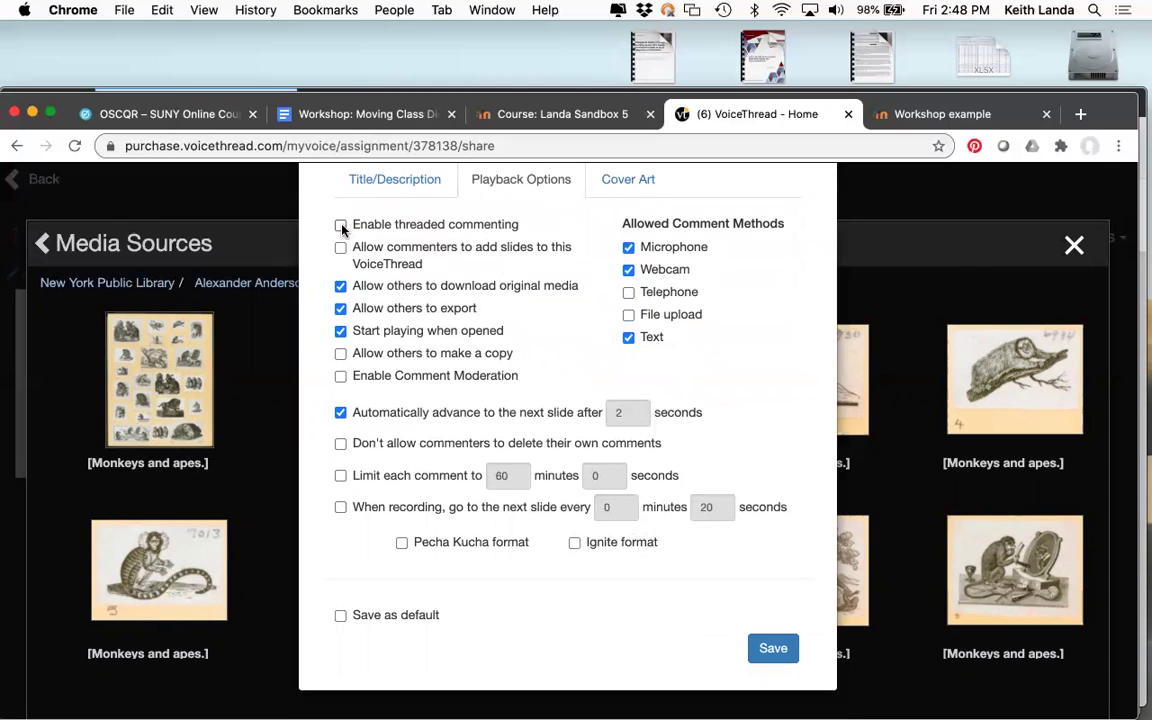
click(341, 226)
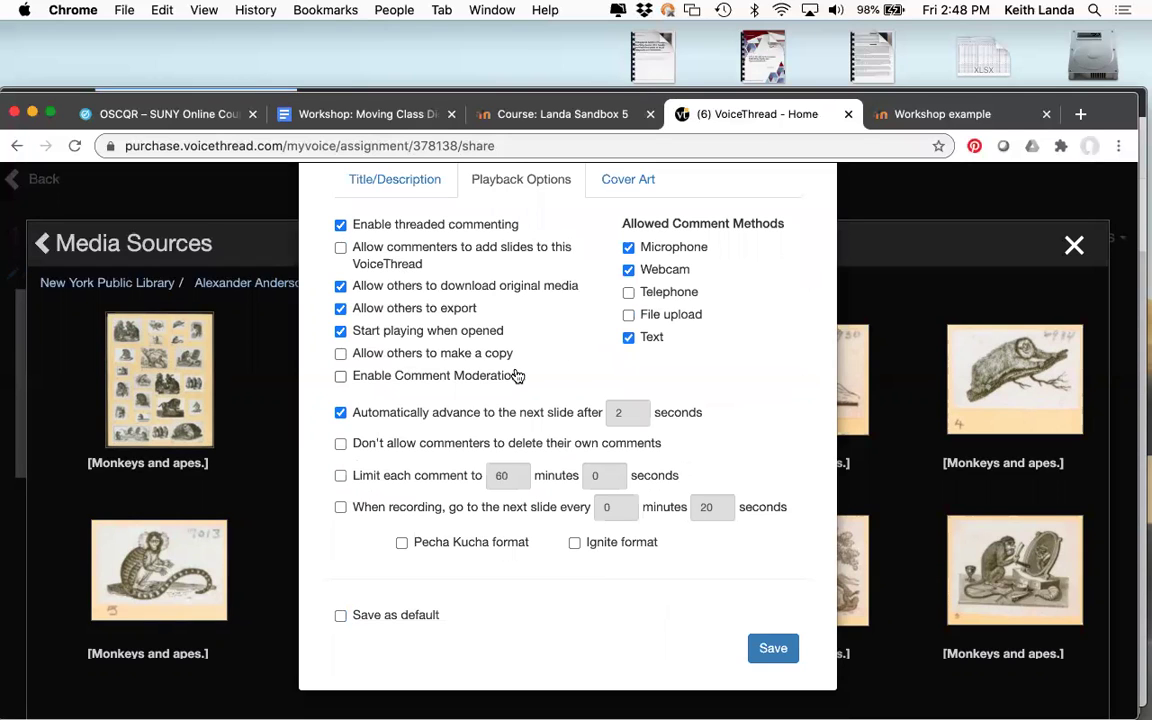
click(775, 649)
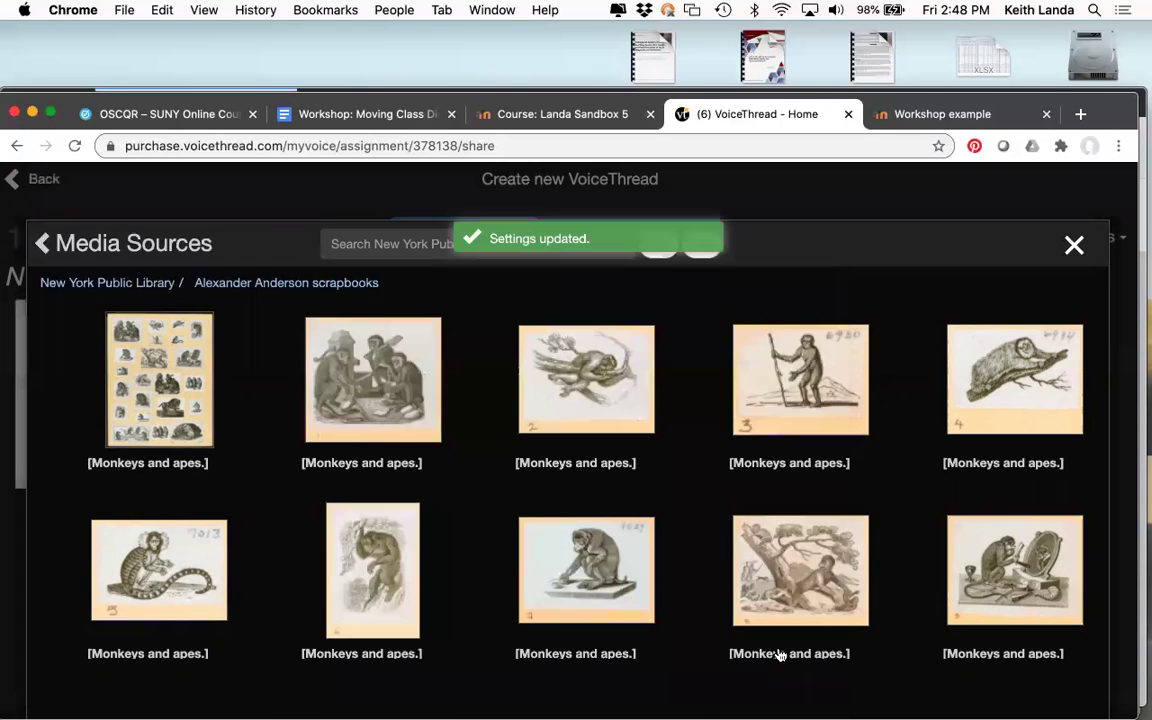
Step: Close Media Sources, share the NYPL slides thread with the class, and close the VoiceThread tab
click(1072, 246)
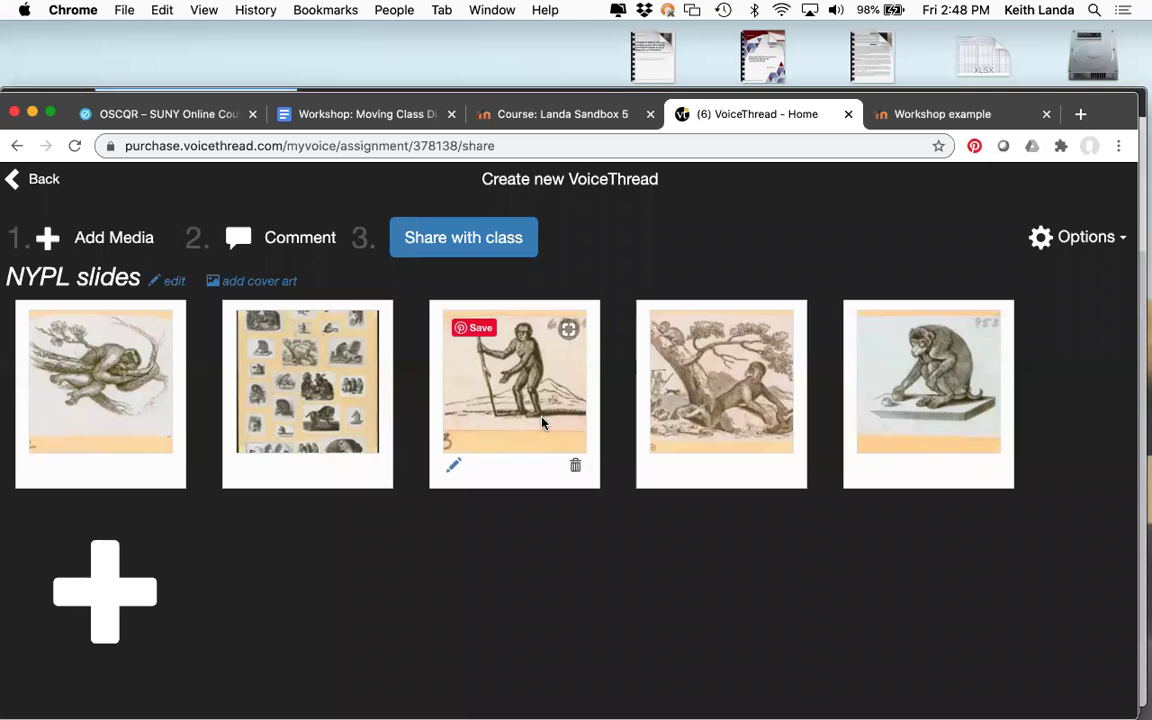
click(461, 240)
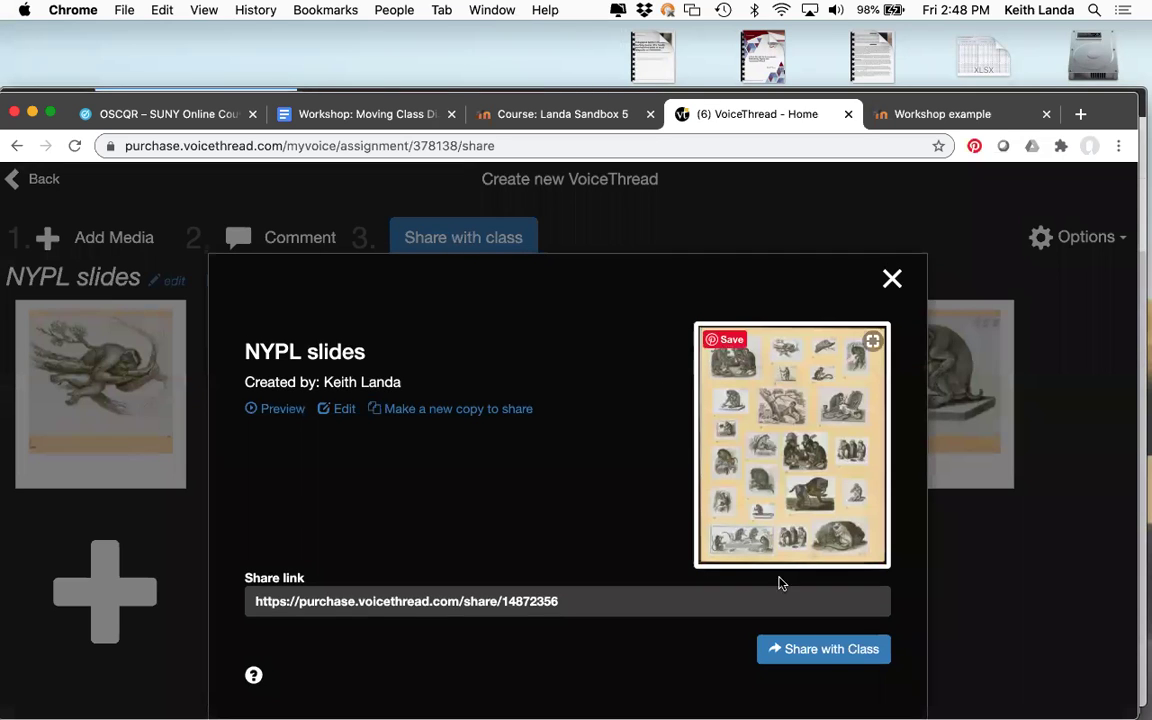
click(834, 655)
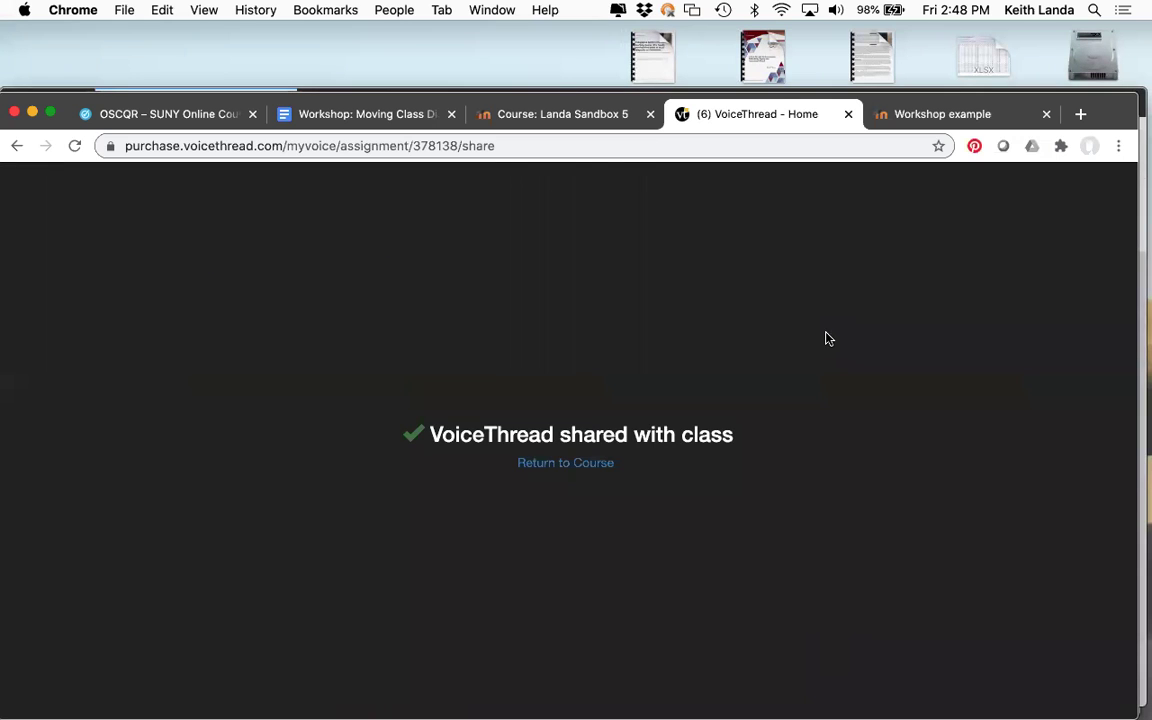
click(848, 114)
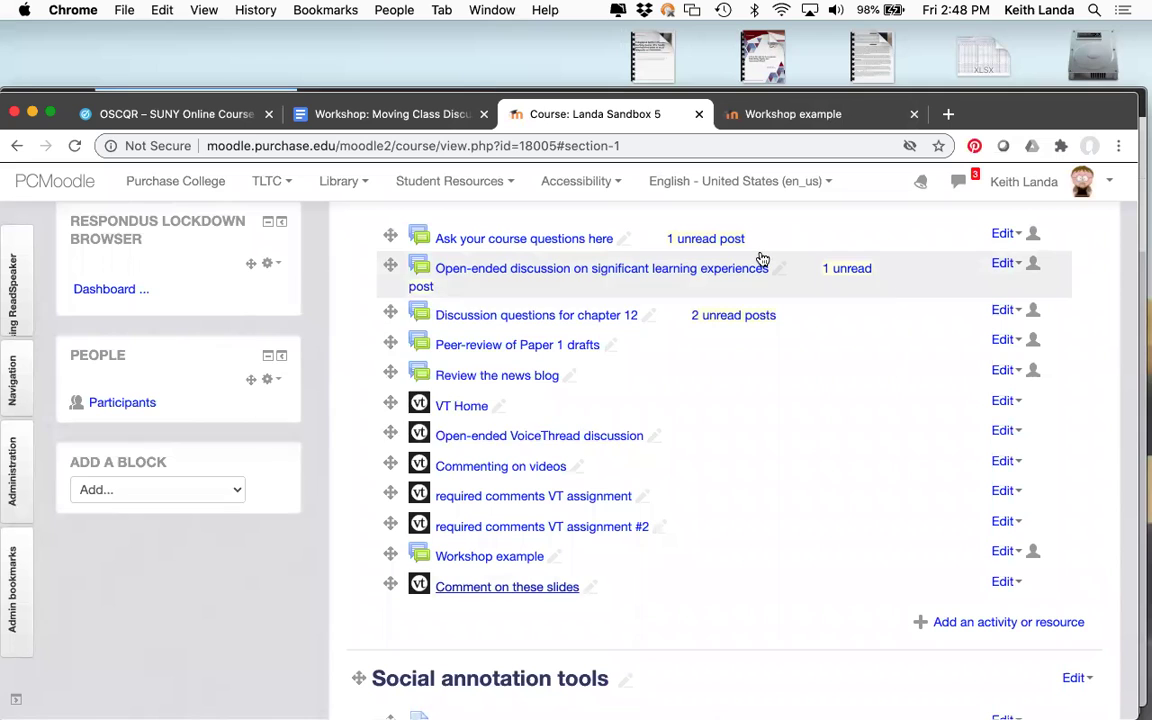
Step: In the student's Firefox window, return to Landa Sandbox 5 and open 'Comment on these slides'
key(super+Tab)
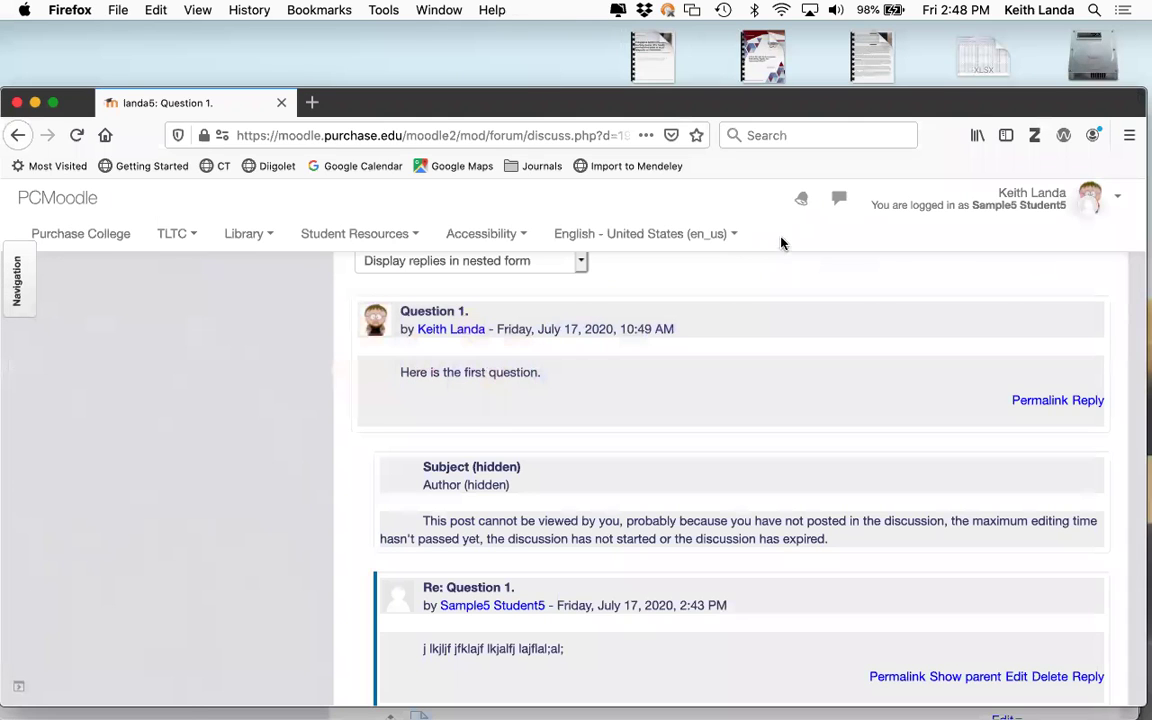
scroll(477, 237, up, 4)
scroll(477, 237, up, 3)
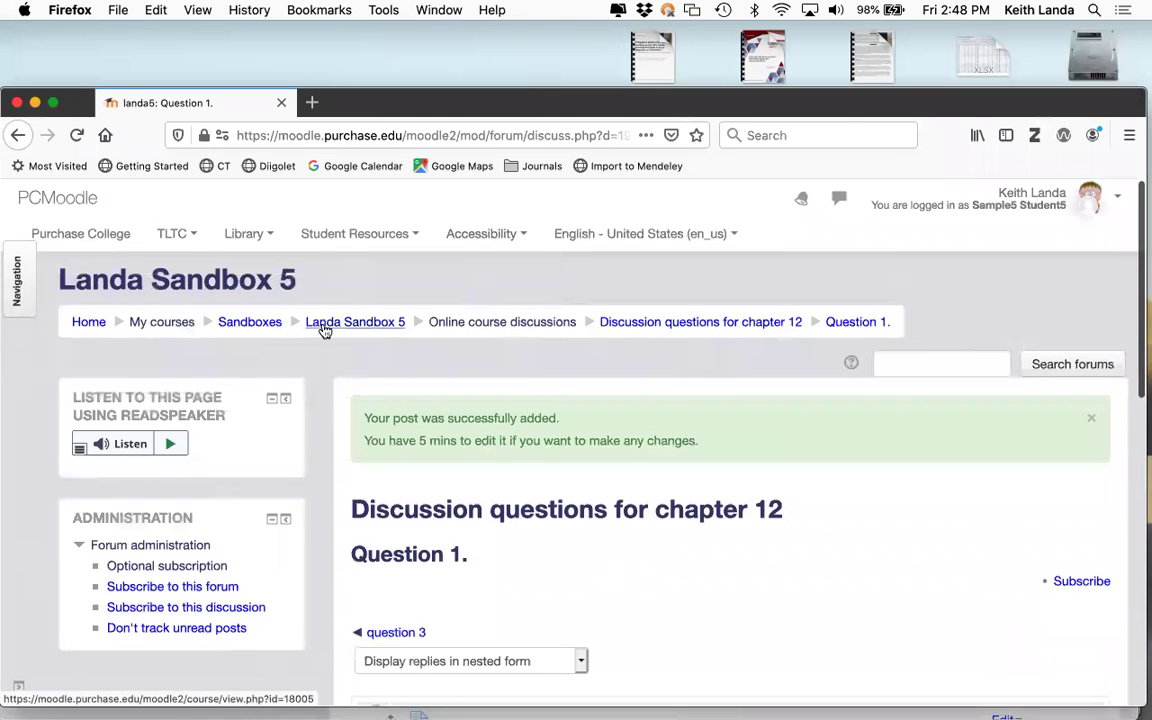
click(330, 325)
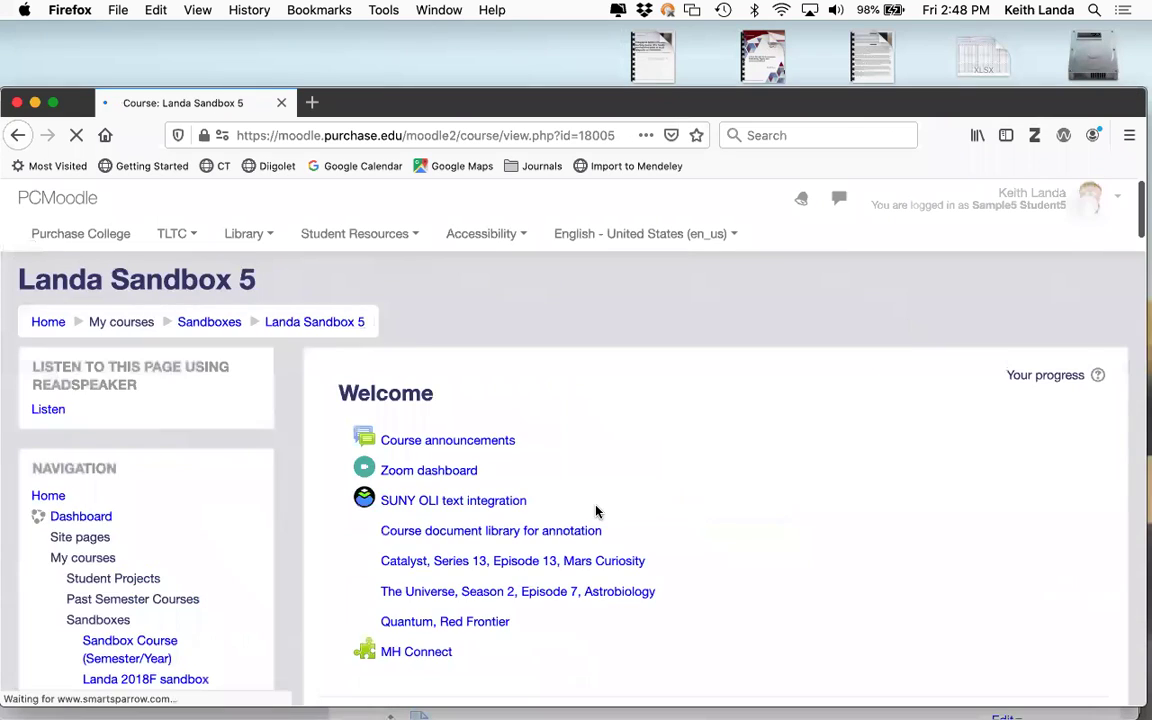
scroll(617, 541, down, 10)
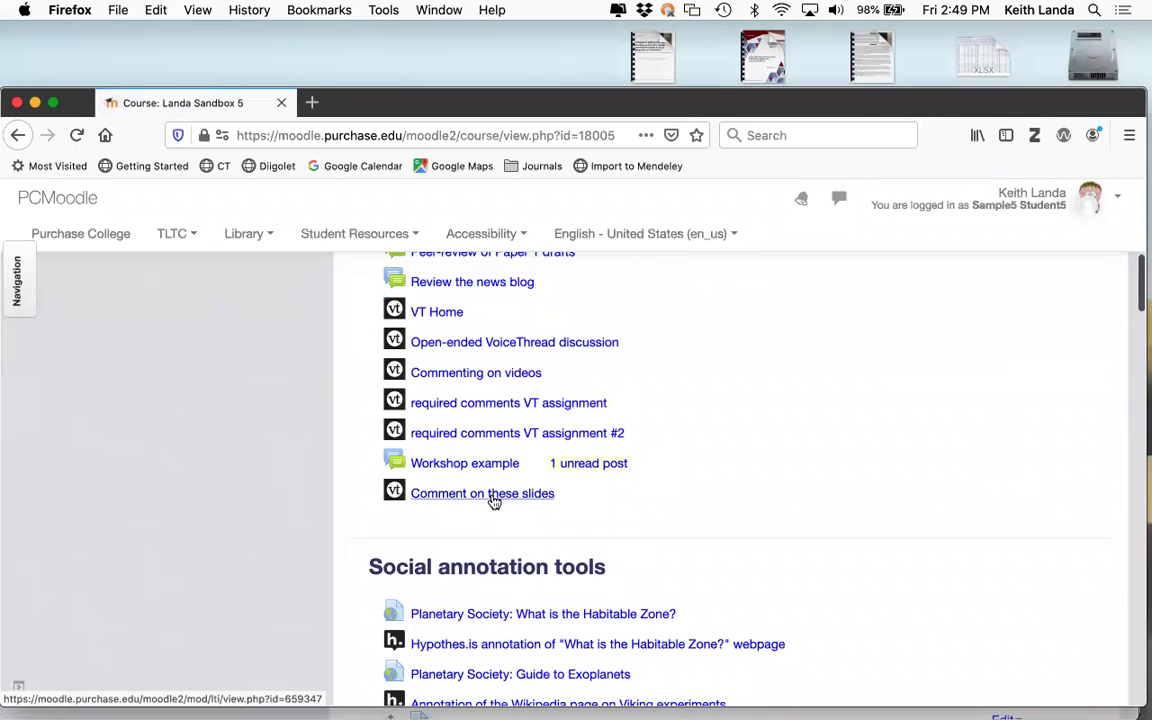
click(490, 497)
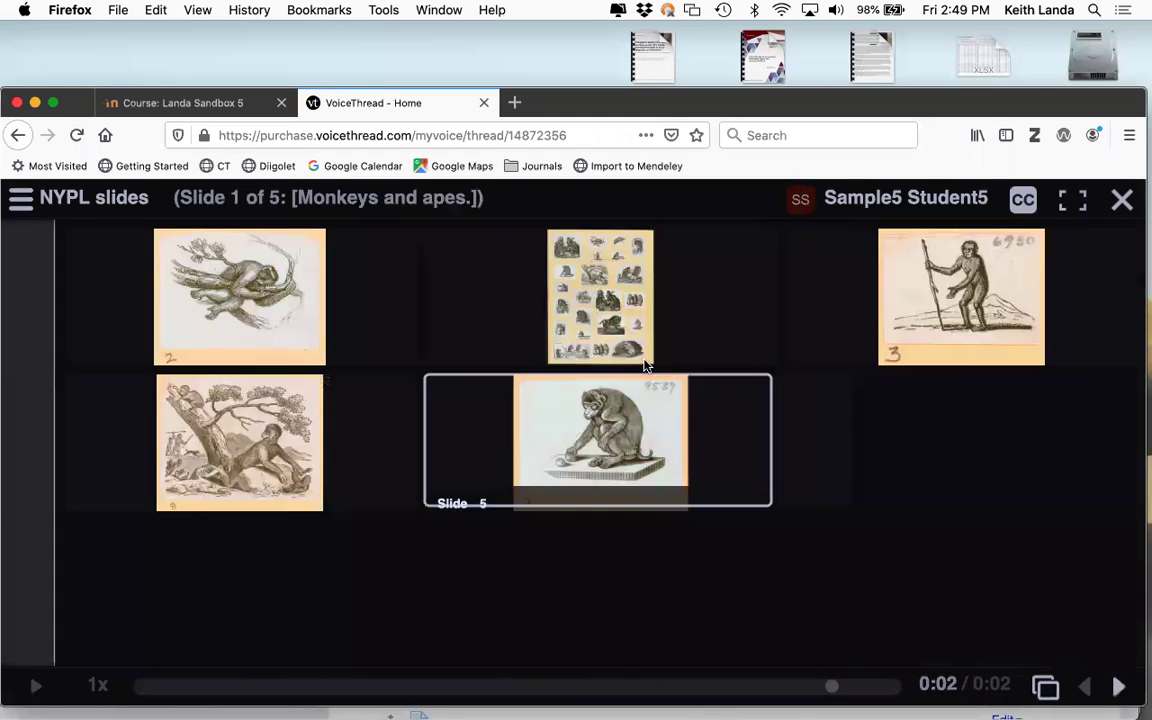
Step: Post a typed text comment on slide 2, the monkeys-and-apes plate, then return to the slide overview
click(627, 335)
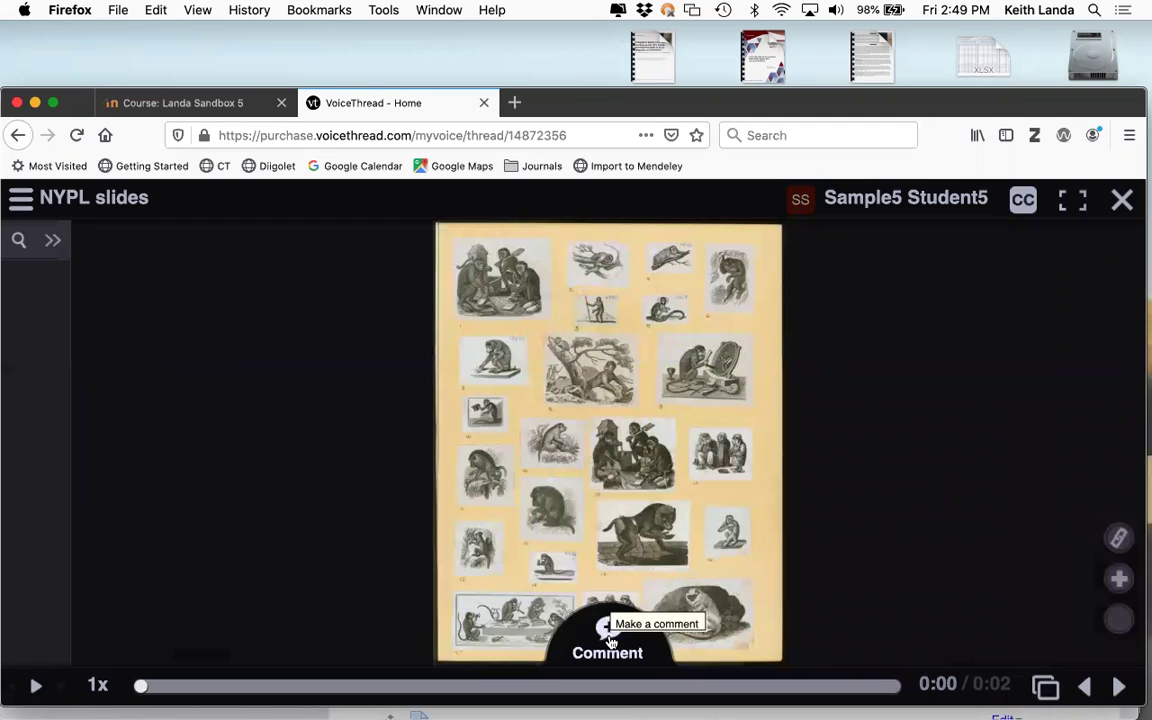
click(609, 638)
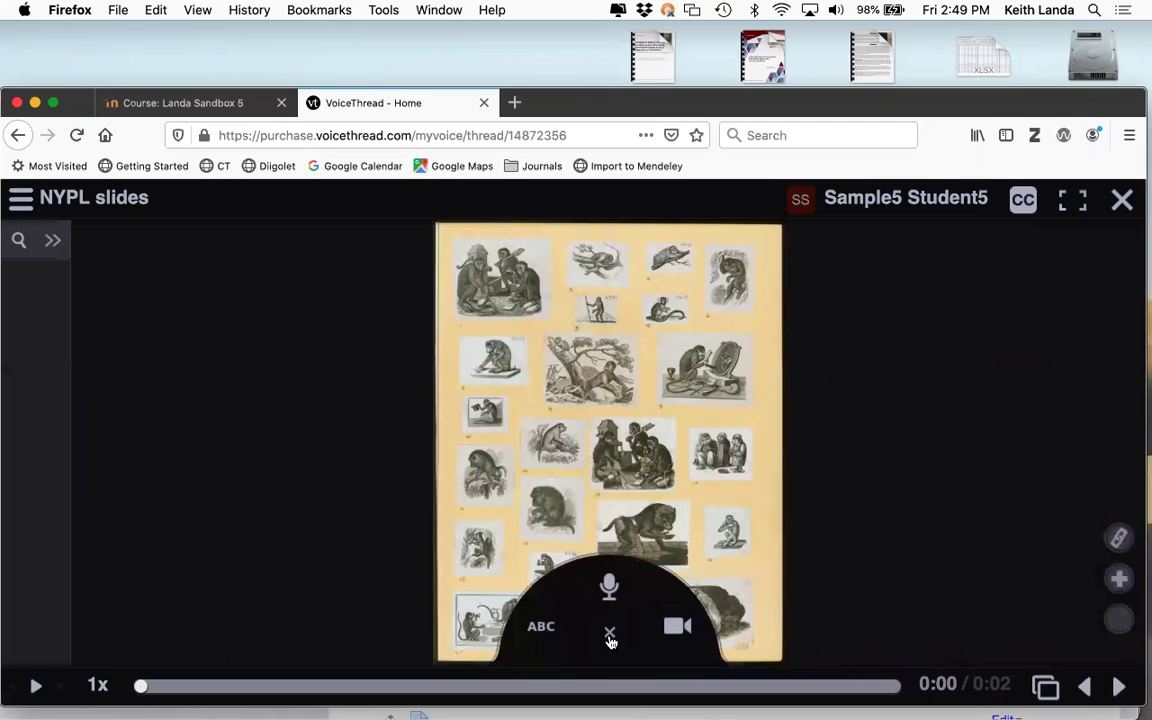
click(538, 628)
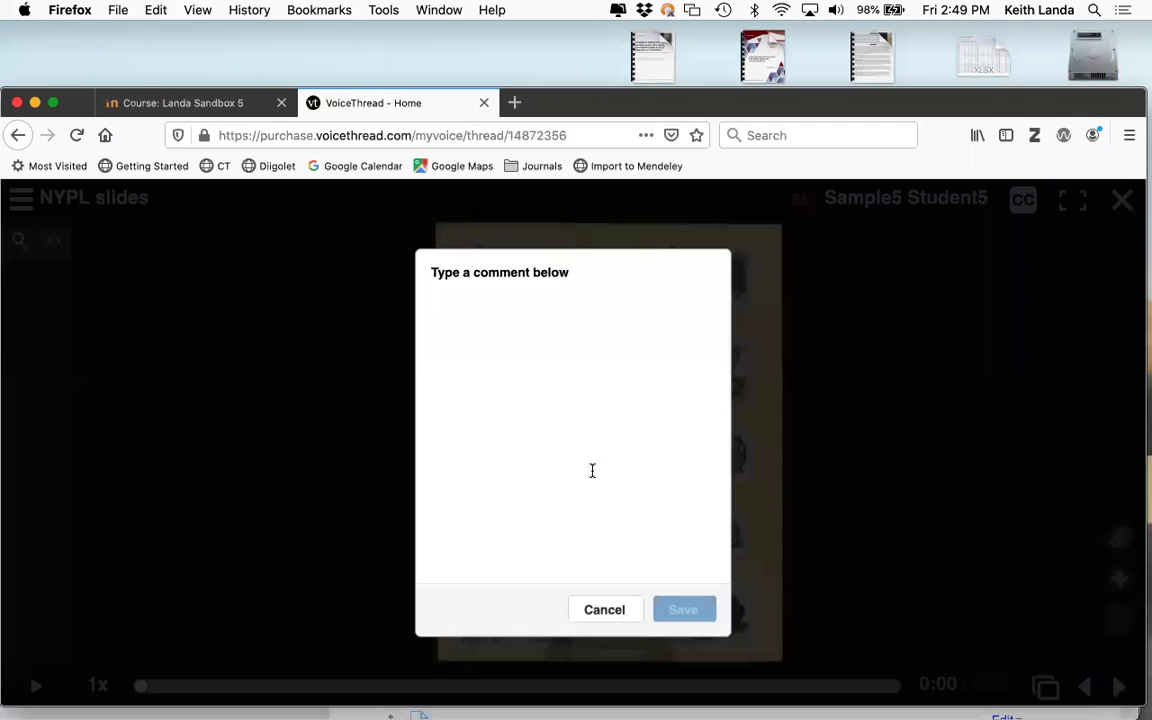
text(jfklajlfja ljf lkajflajlfj aljf la)
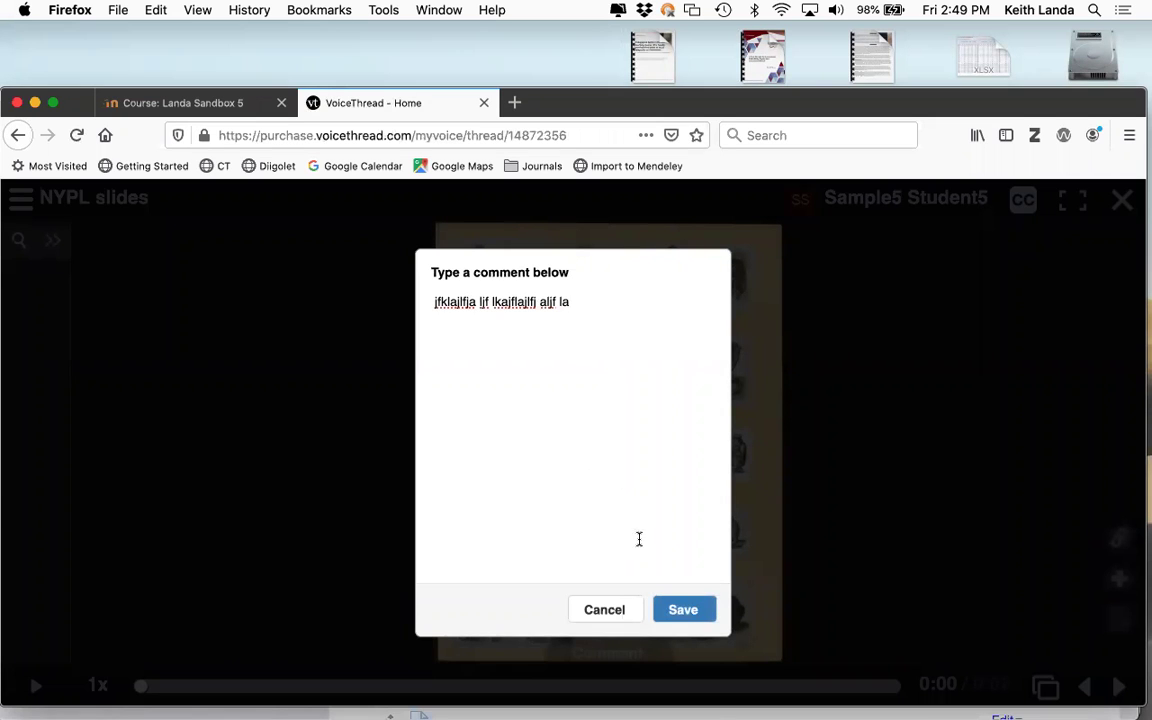
click(686, 610)
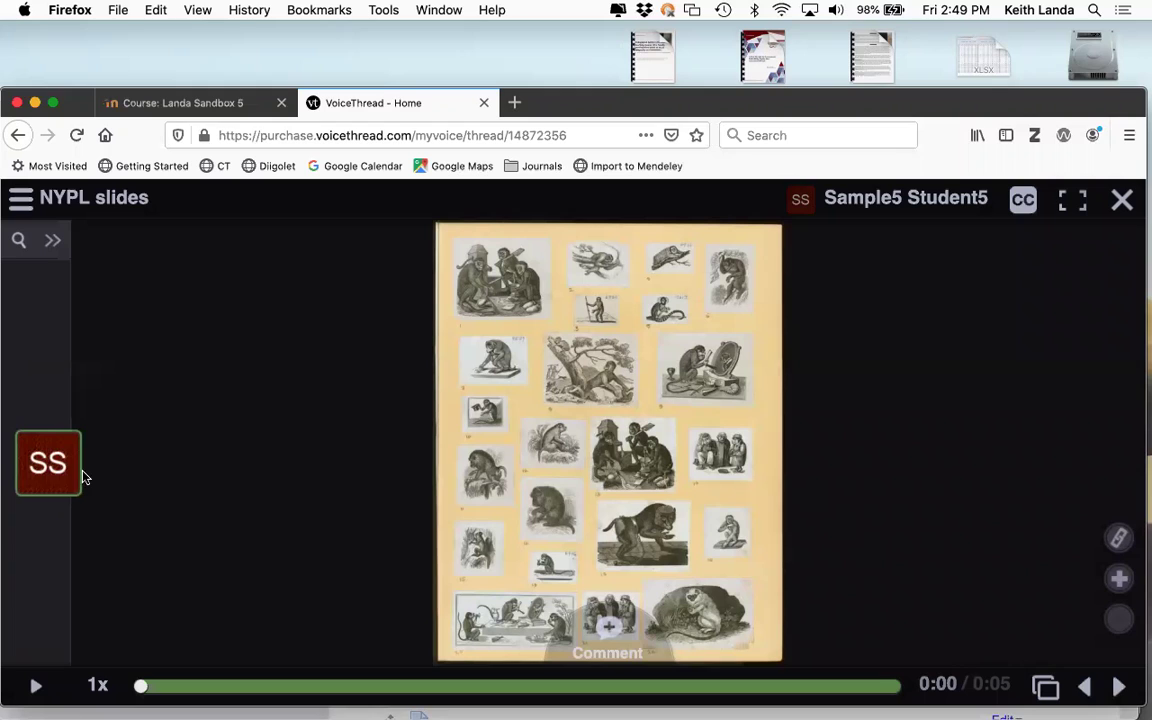
click(22, 477)
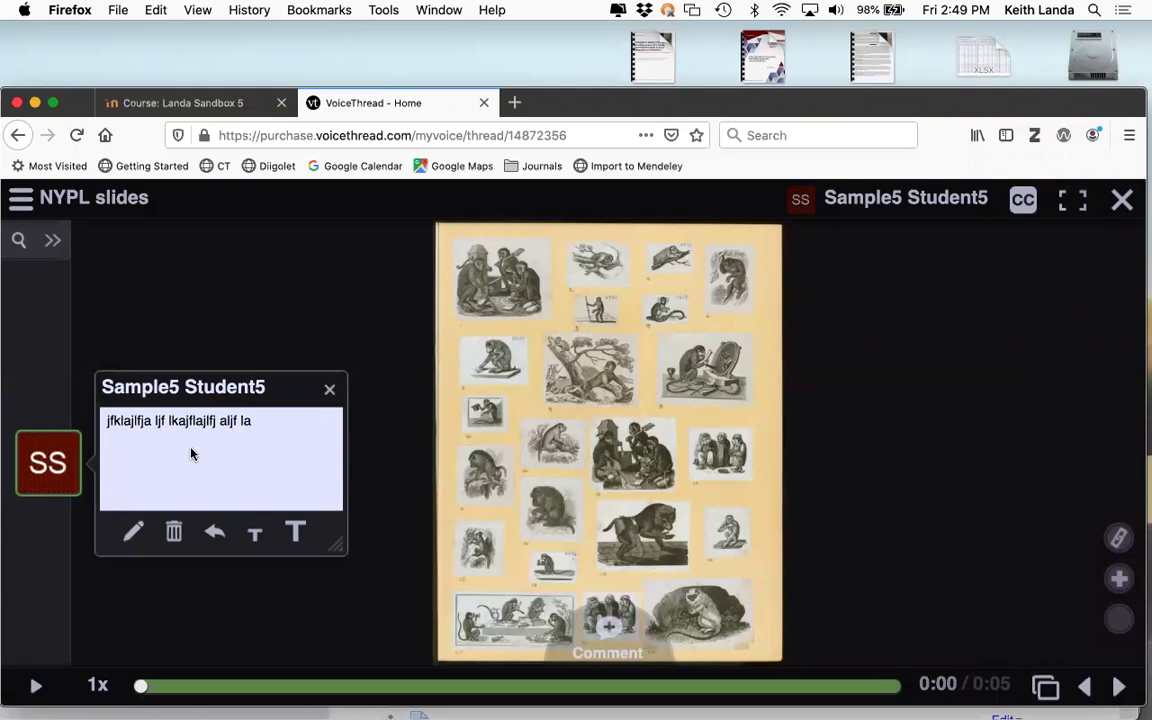
click(1050, 687)
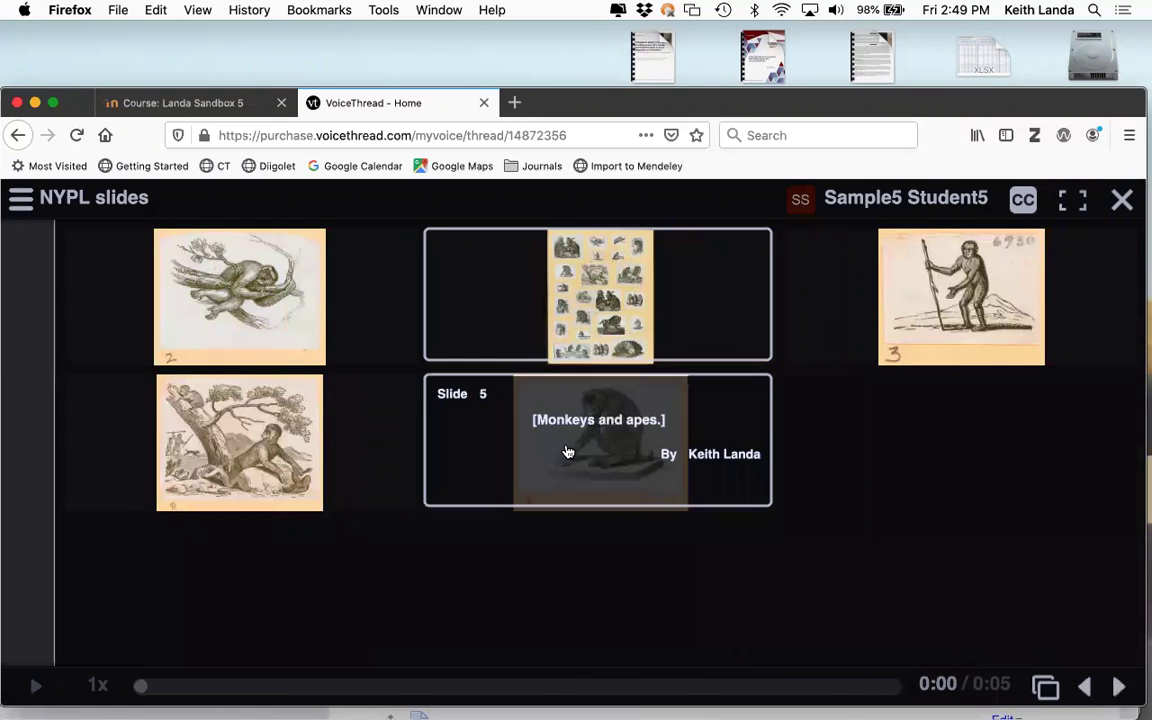
Step: Start an audio comment on slide 5, the crouching monkey, allowing microphone access
click(568, 454)
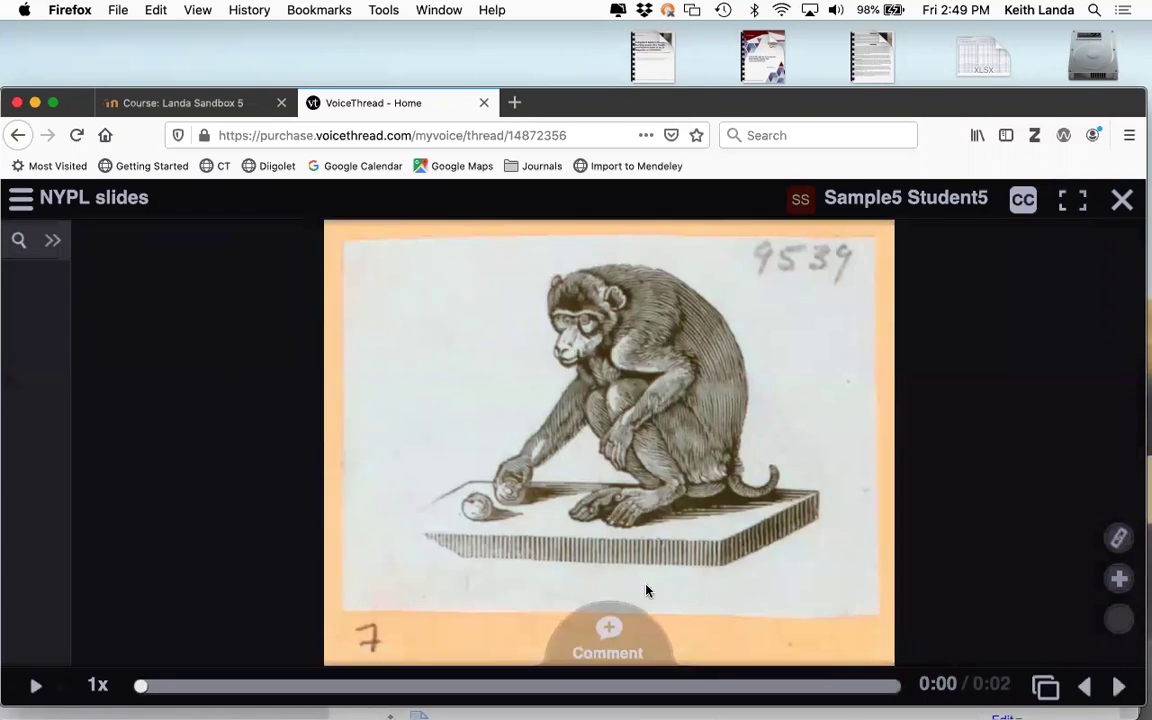
click(607, 635)
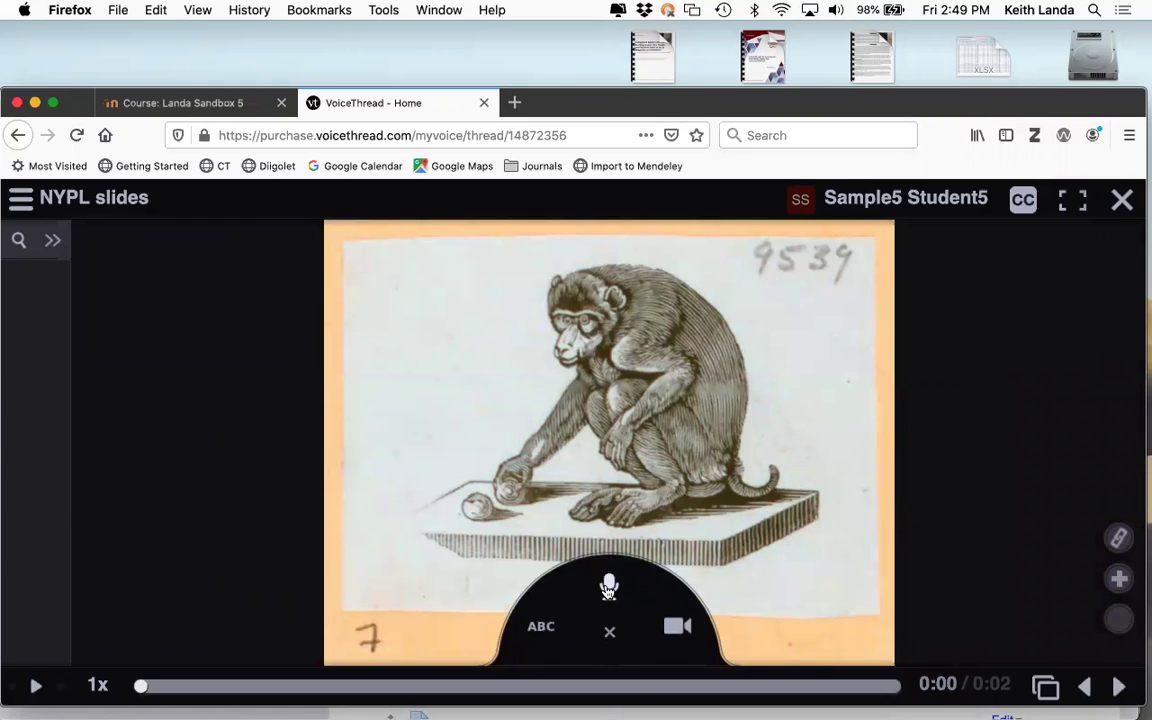
click(609, 588)
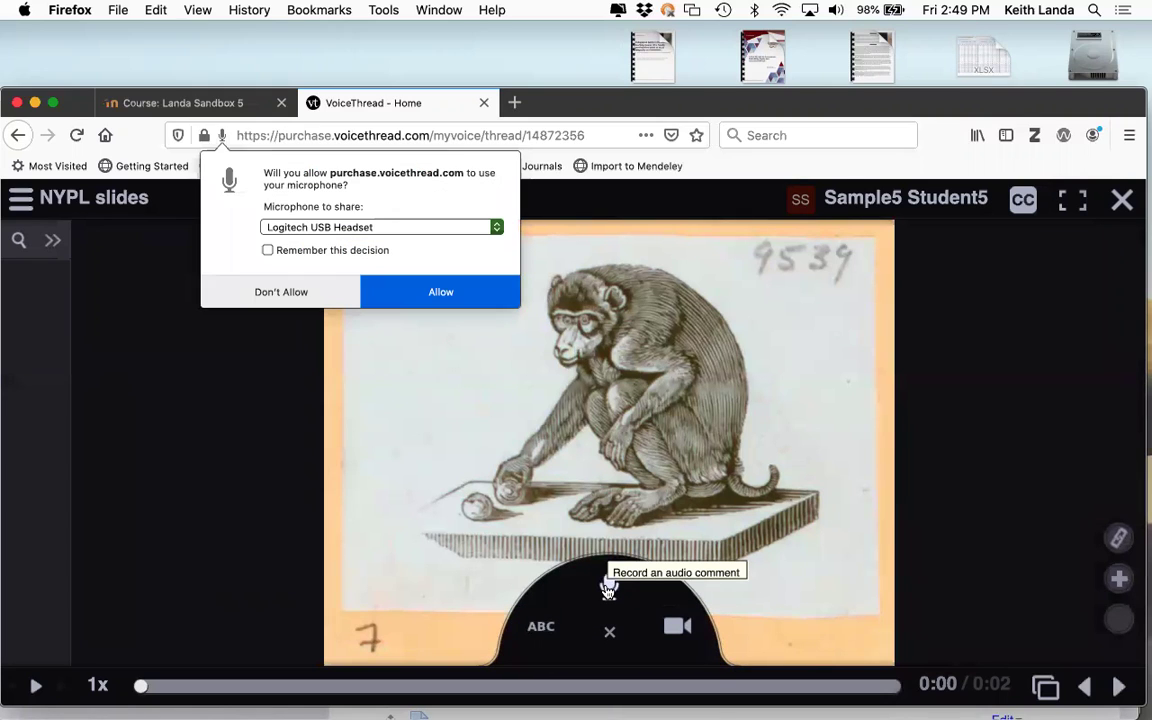
click(437, 292)
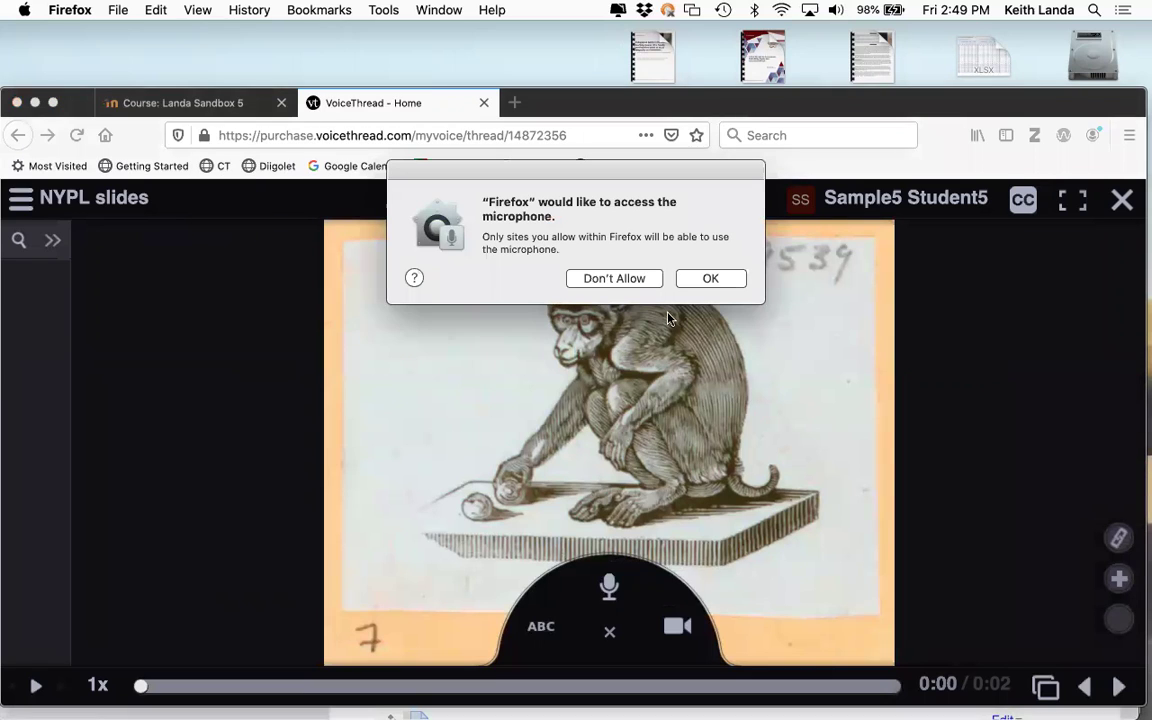
click(731, 281)
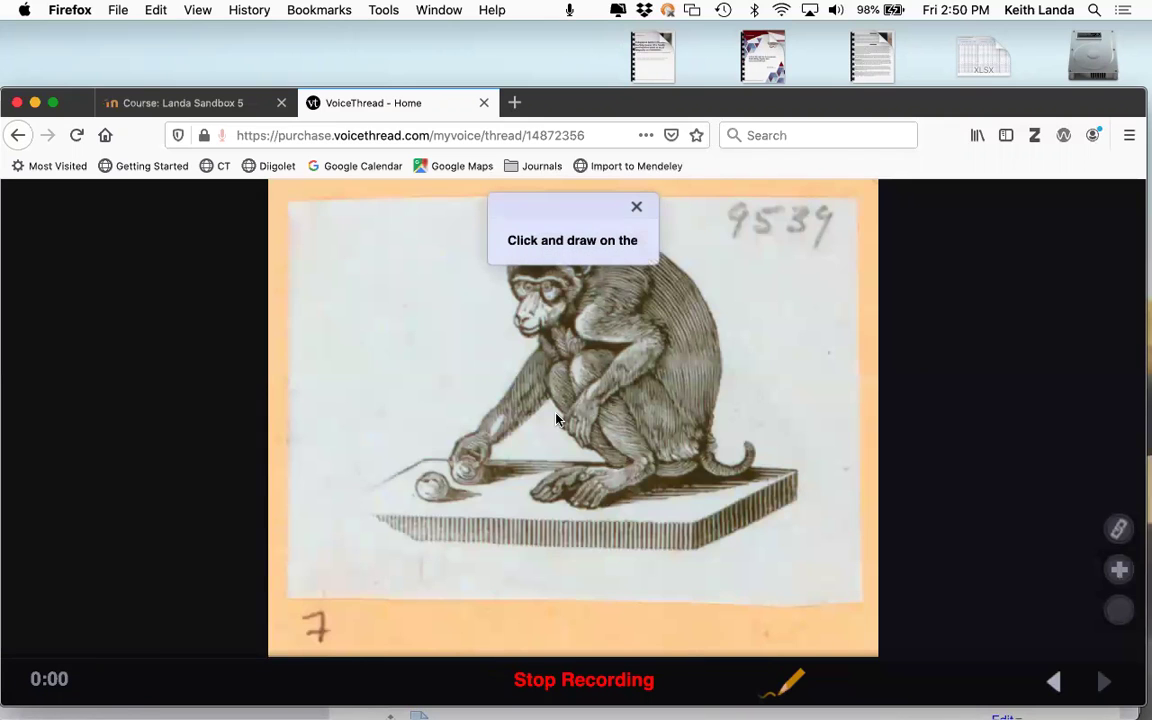
Step: Draw two red arrows toward the balls, stop recording, save the comment, and close the viewer
click(786, 687)
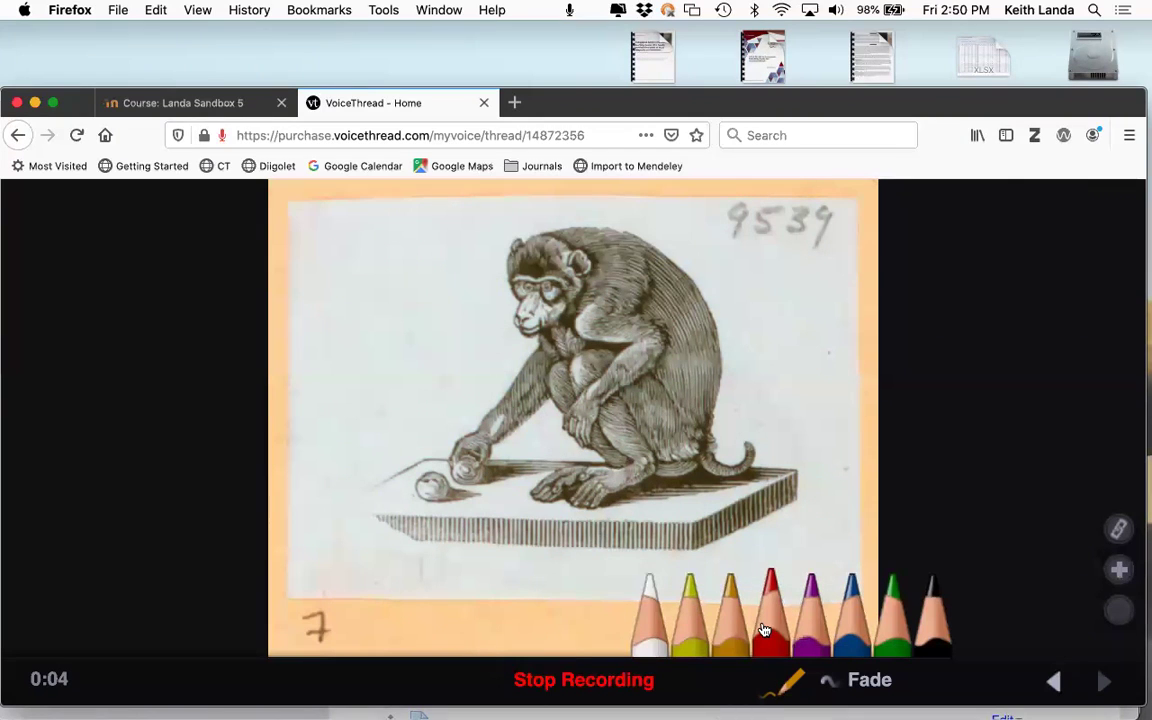
click(771, 610)
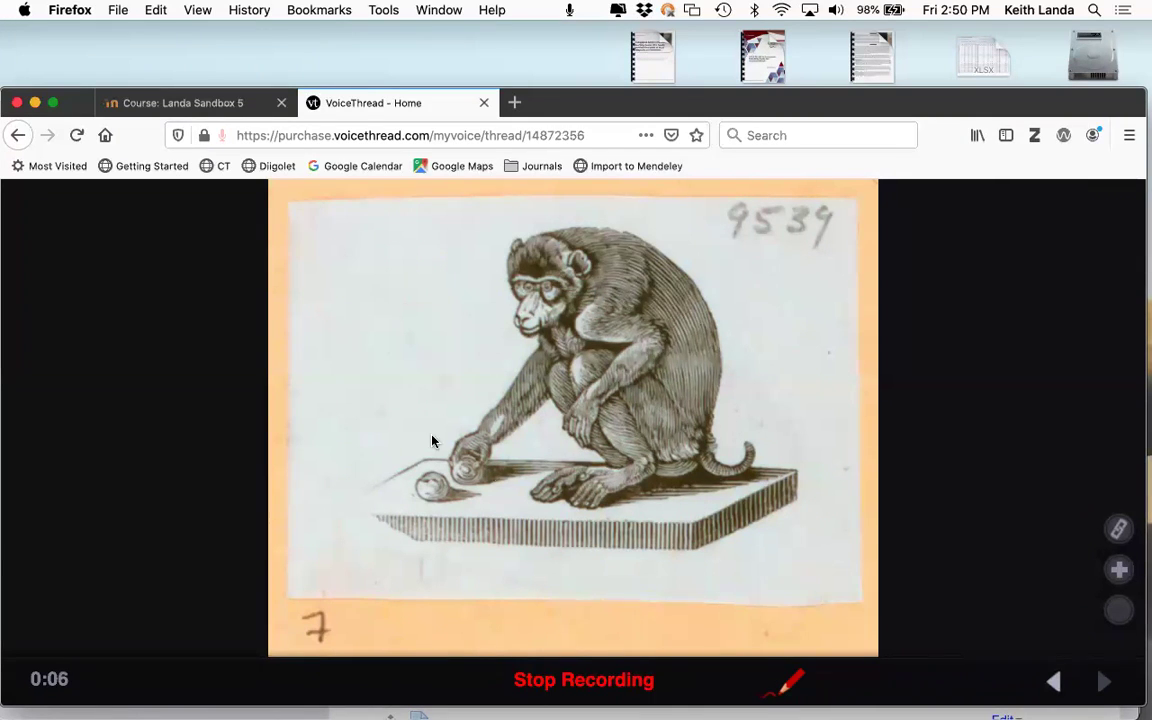
drag(394, 360, 446, 444)
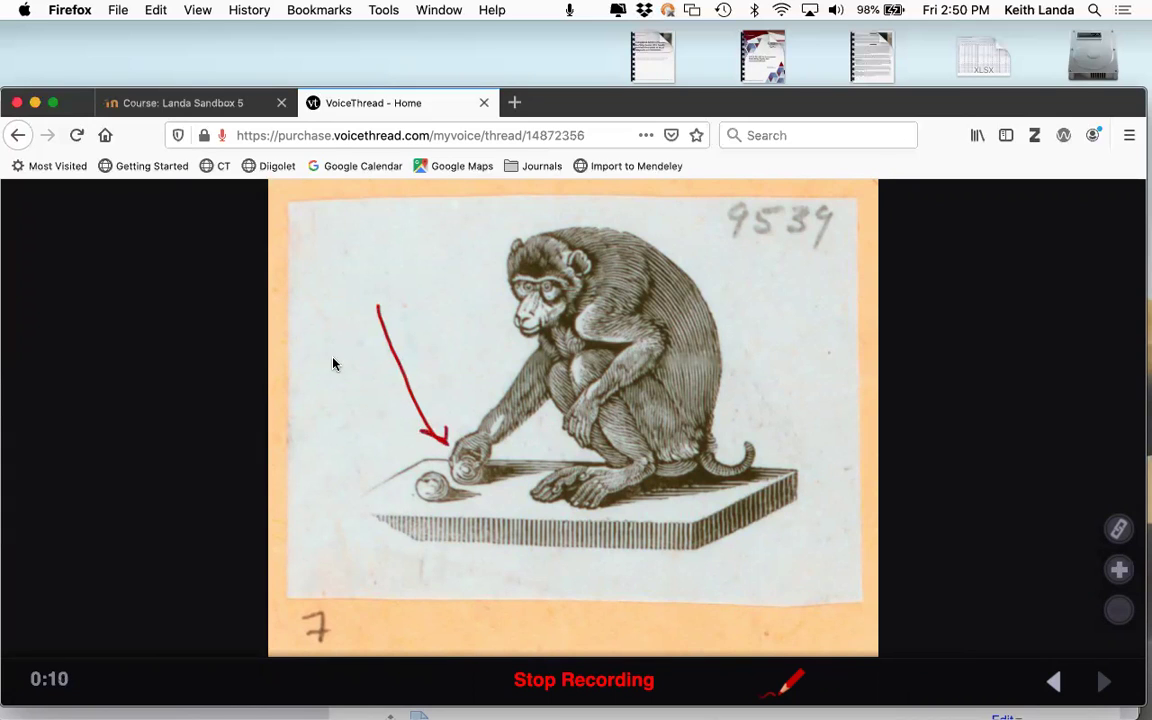
drag(315, 377, 420, 466)
click(566, 678)
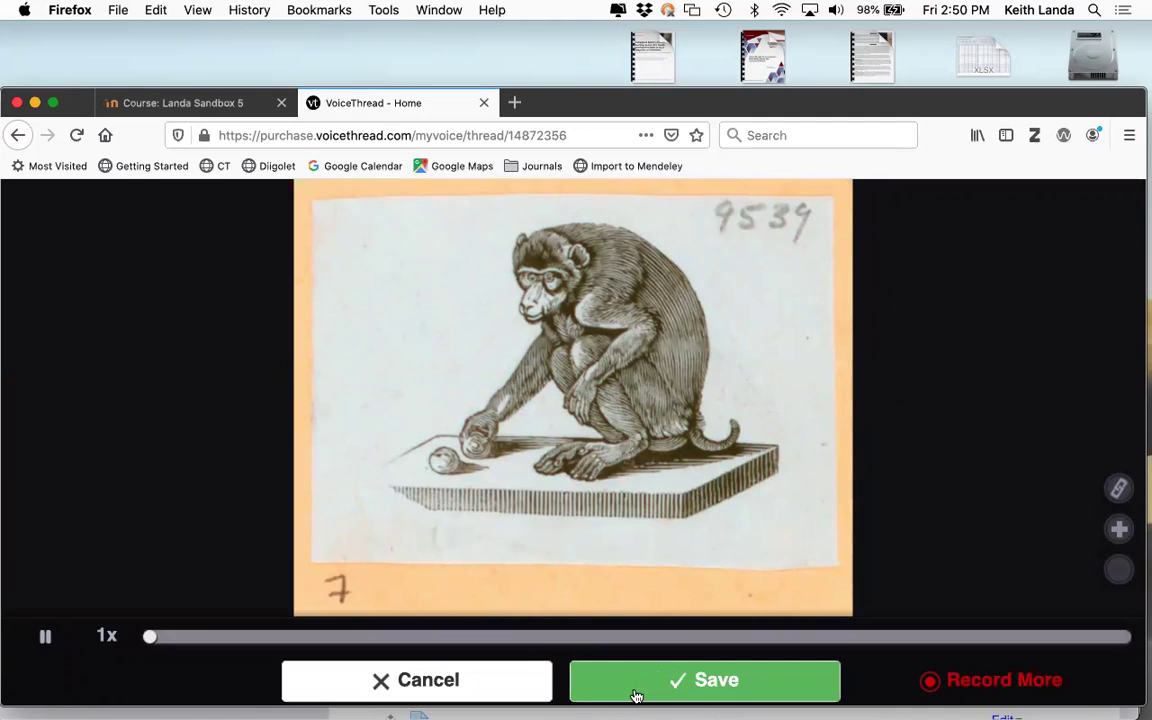
click(636, 695)
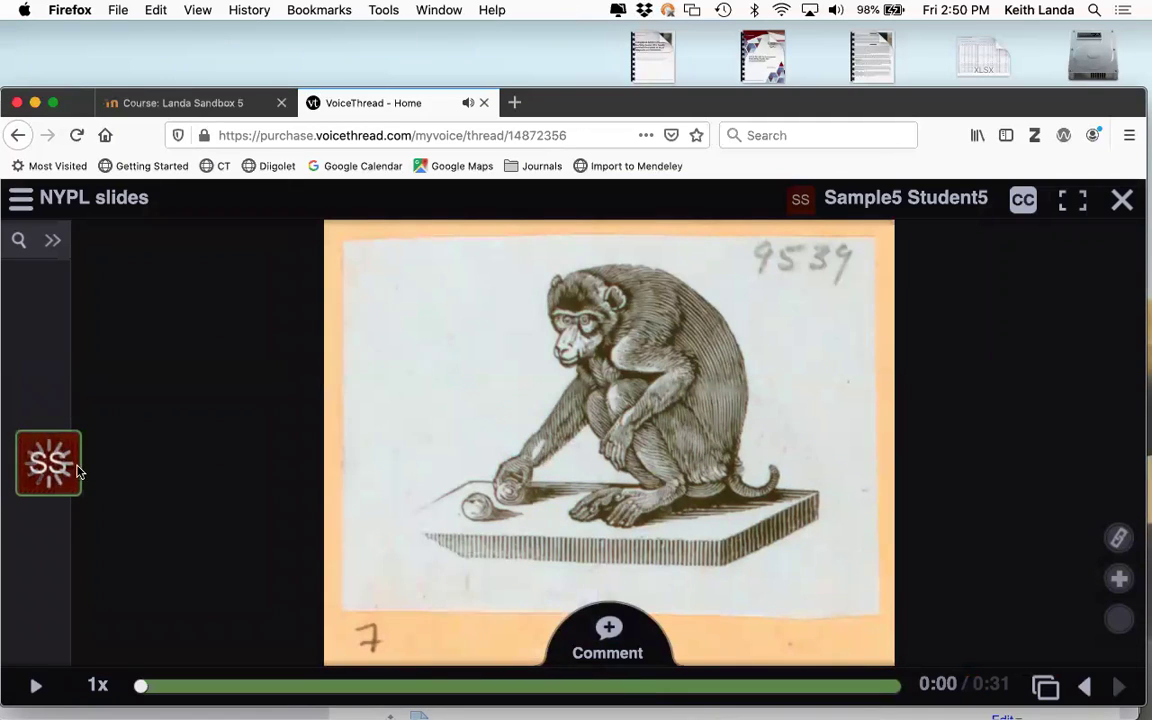
mouse_move(78, 468)
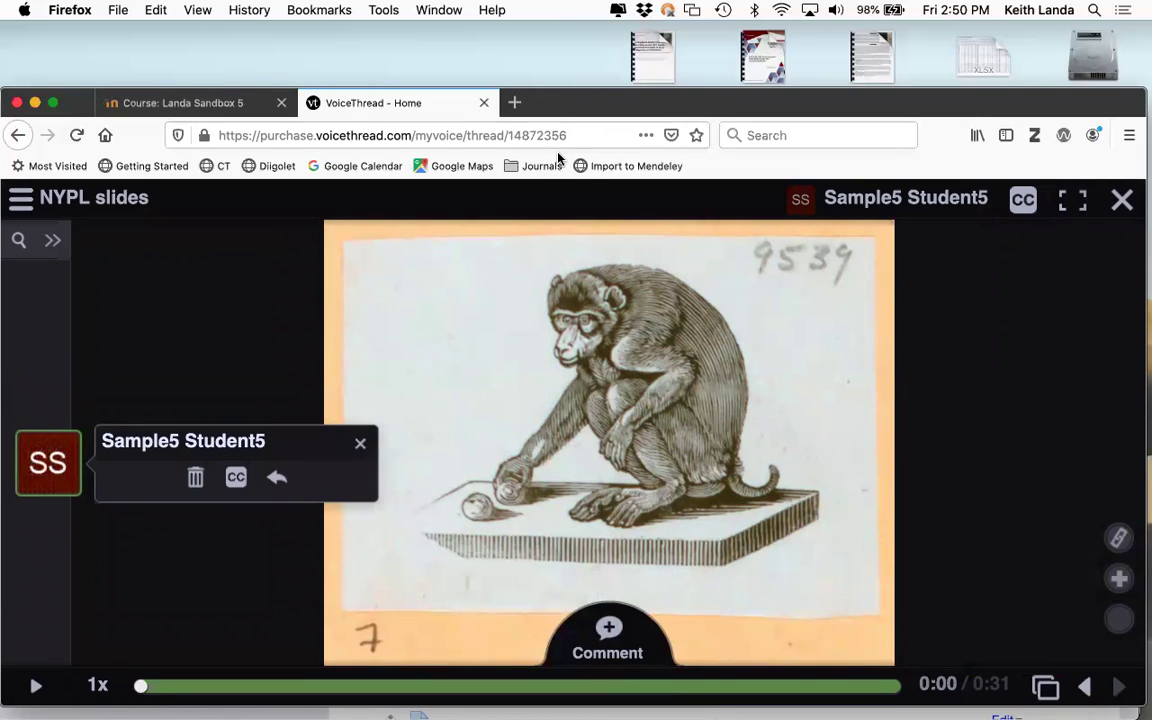
click(1123, 200)
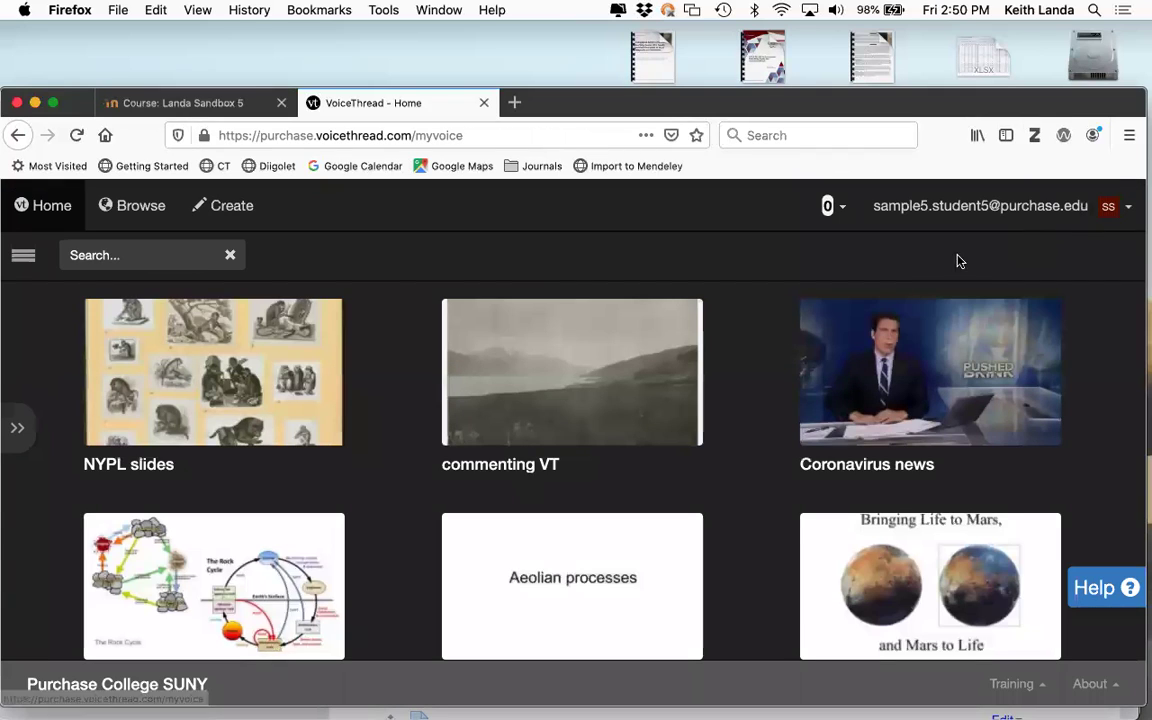
Step: Close the VoiceThread tab, switch to Safari, and open 'Comment on these slides' from the course page
click(483, 103)
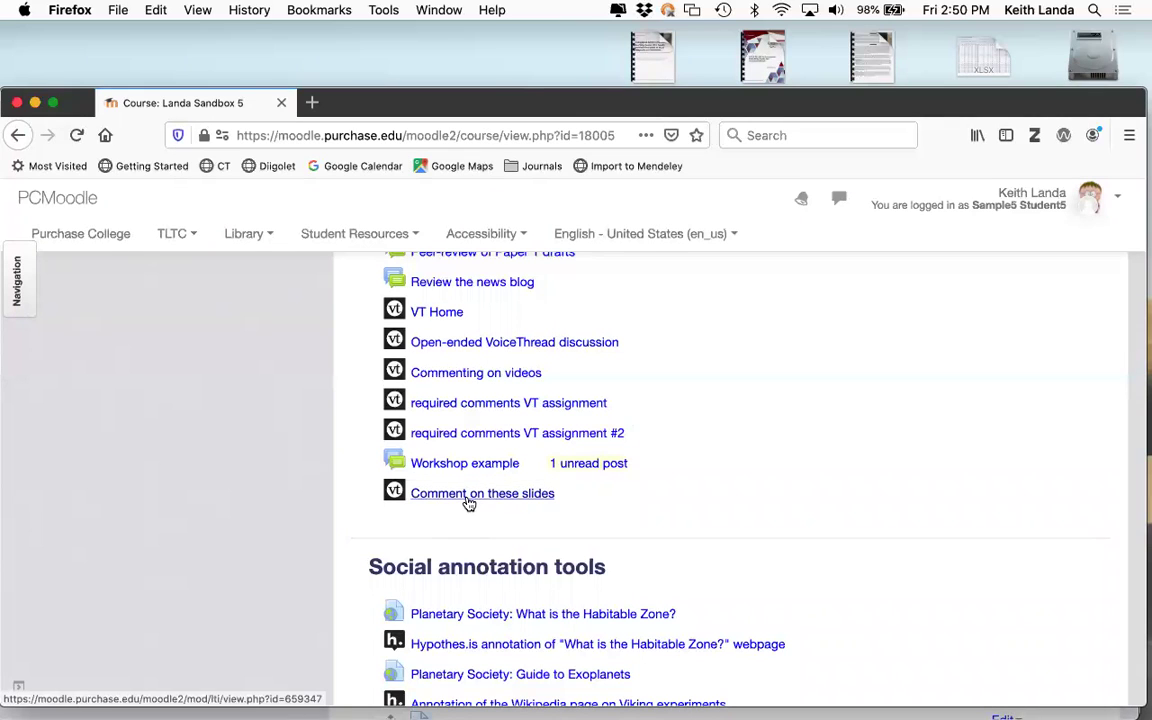
key(super+Tab)
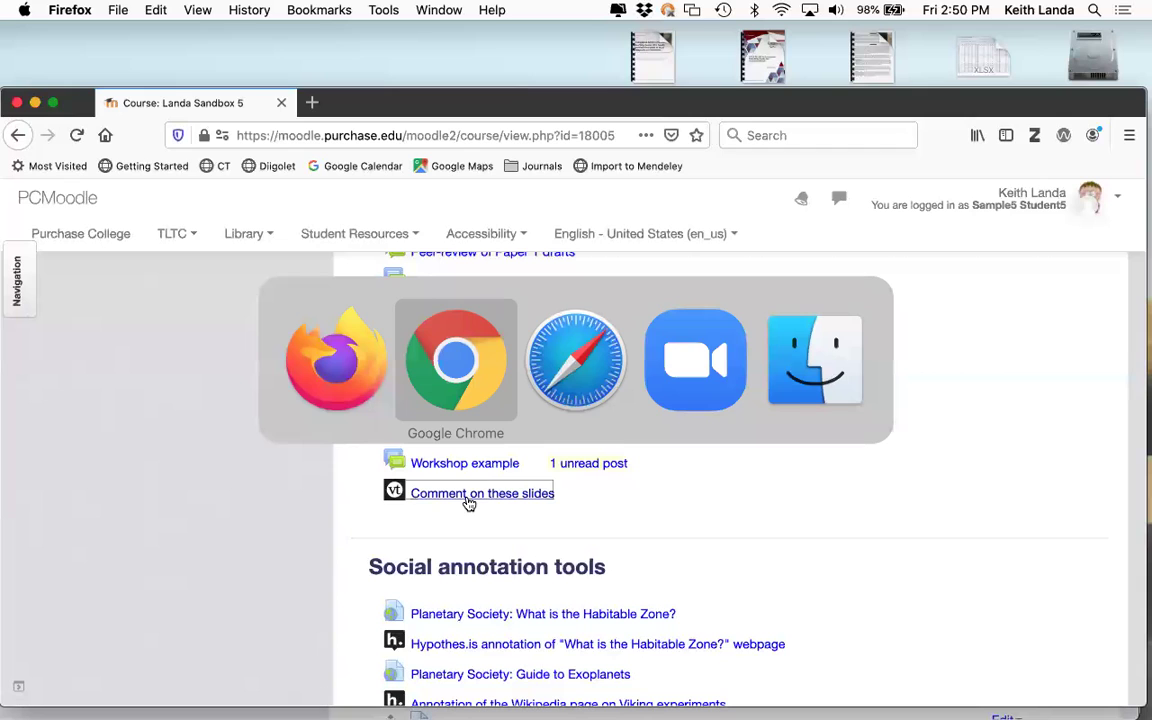
key(super+Tab)
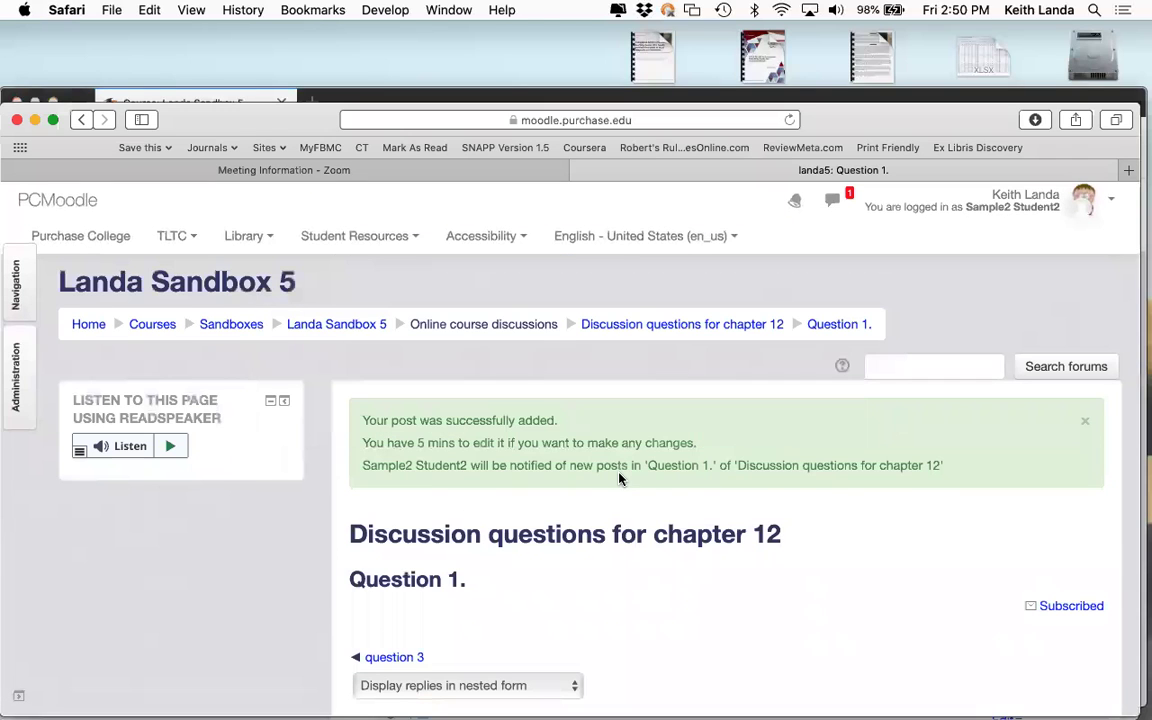
scroll(437, 365, down, 2)
click(352, 296)
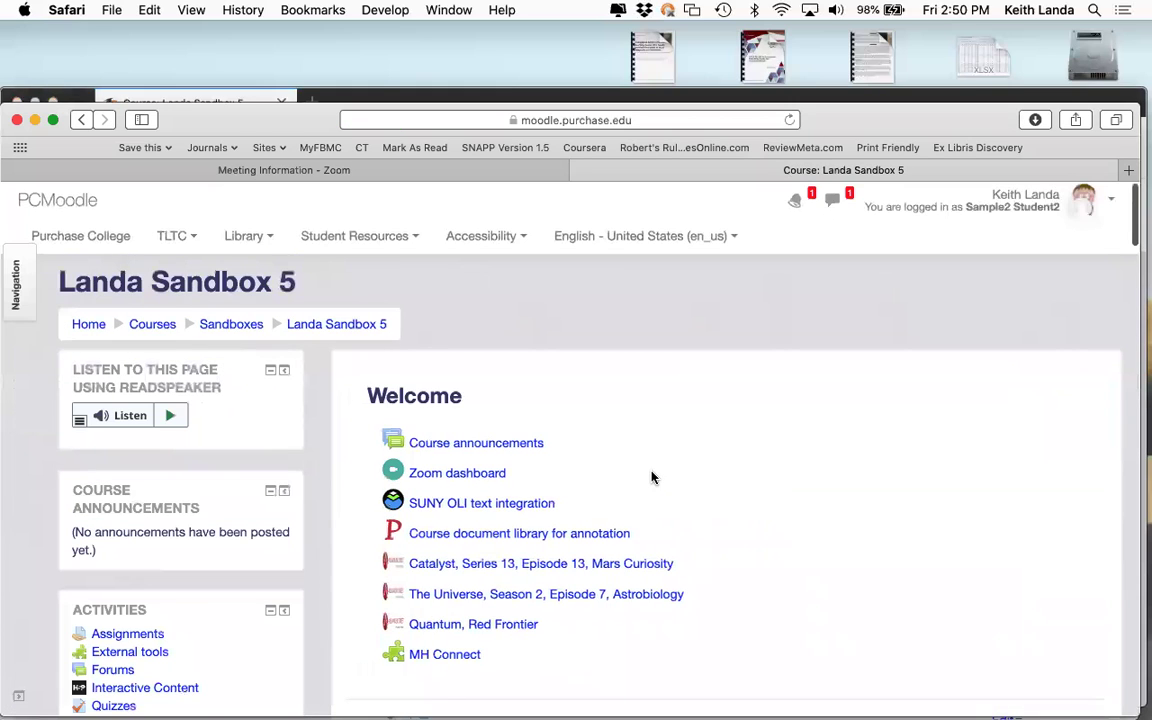
scroll(651, 478, down, 10)
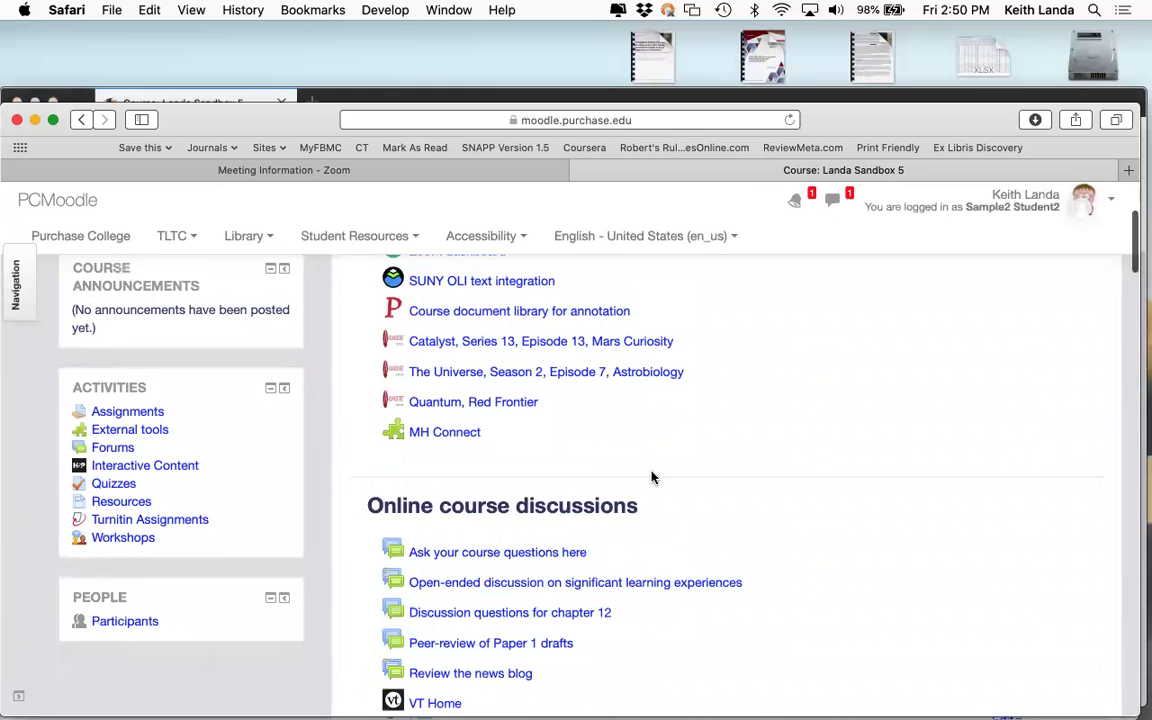
click(499, 620)
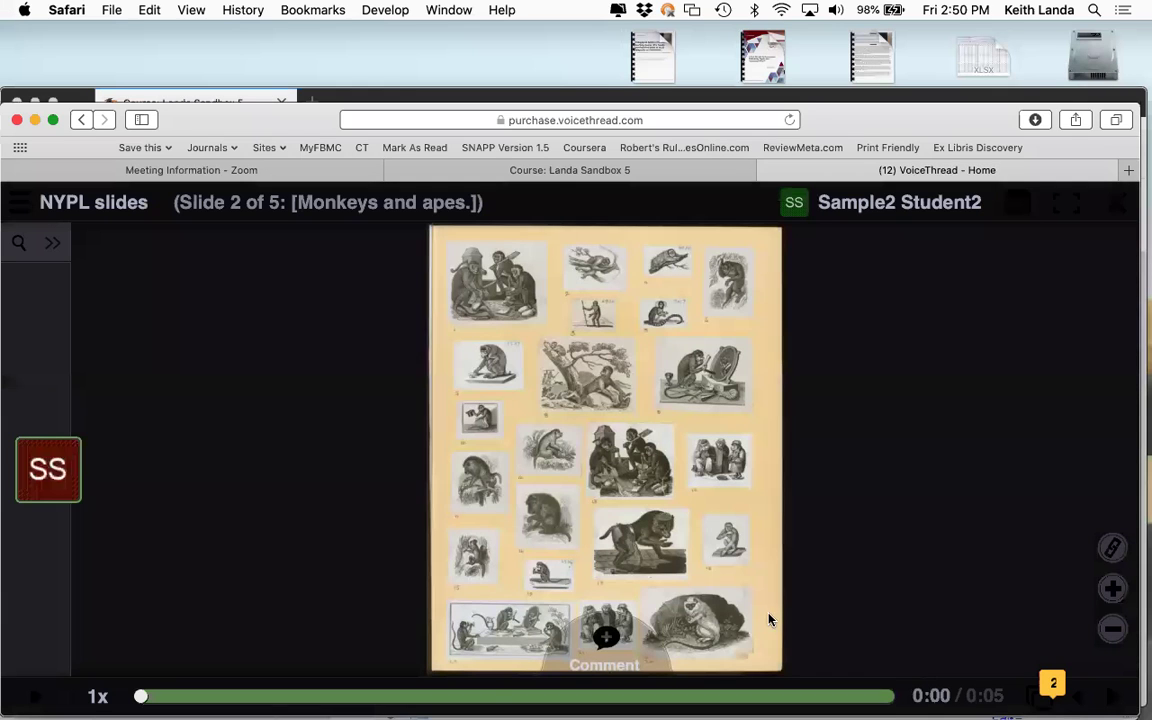
Step: Open the Monkeys and apes slide in the viewer and display the other student's text comment
click(1053, 685)
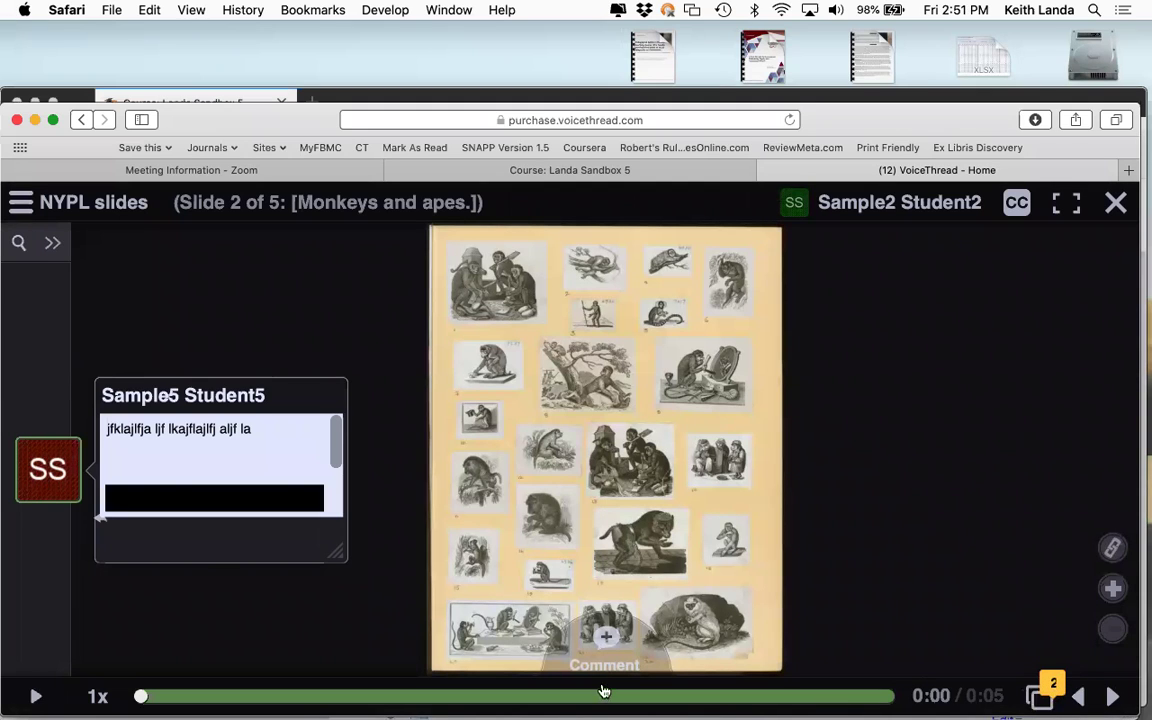
click(57, 482)
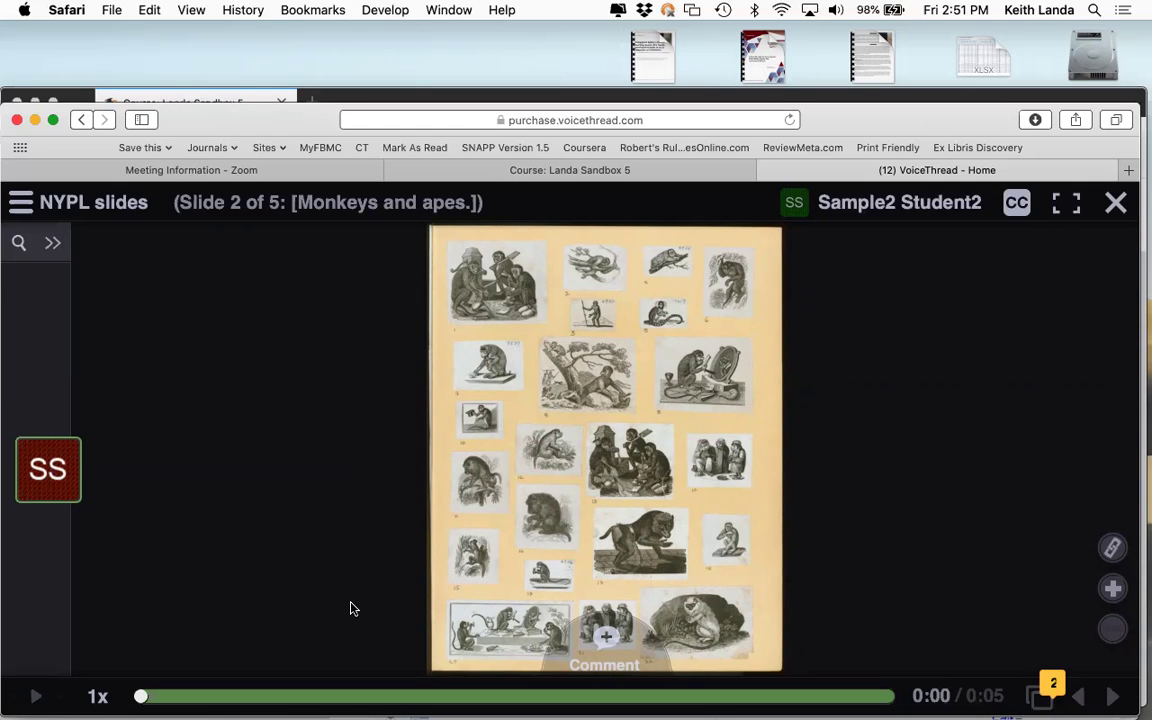
scroll(355, 602, down, 3)
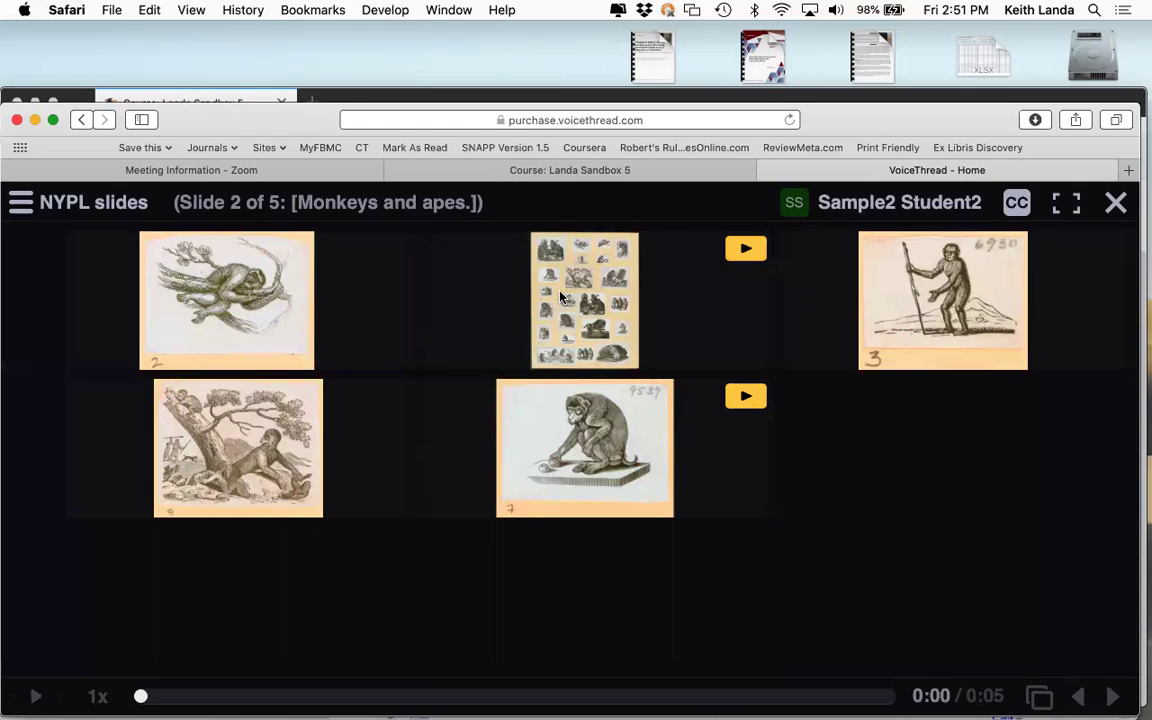
mouse_move(614, 290)
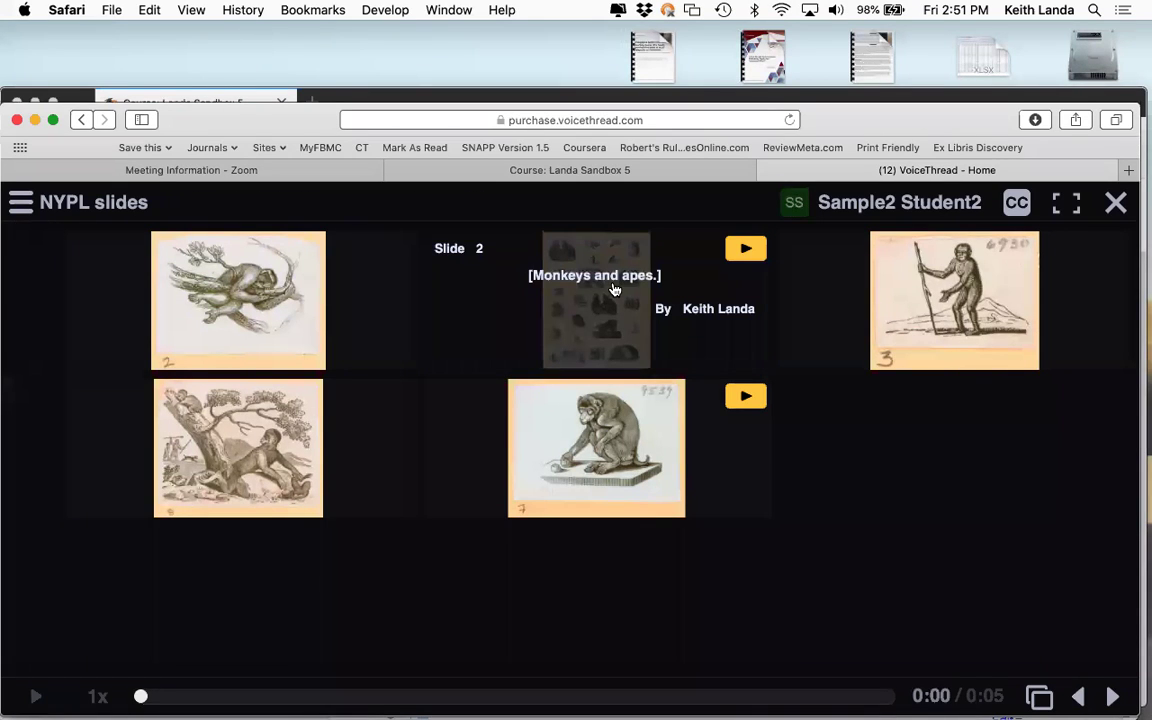
click(745, 251)
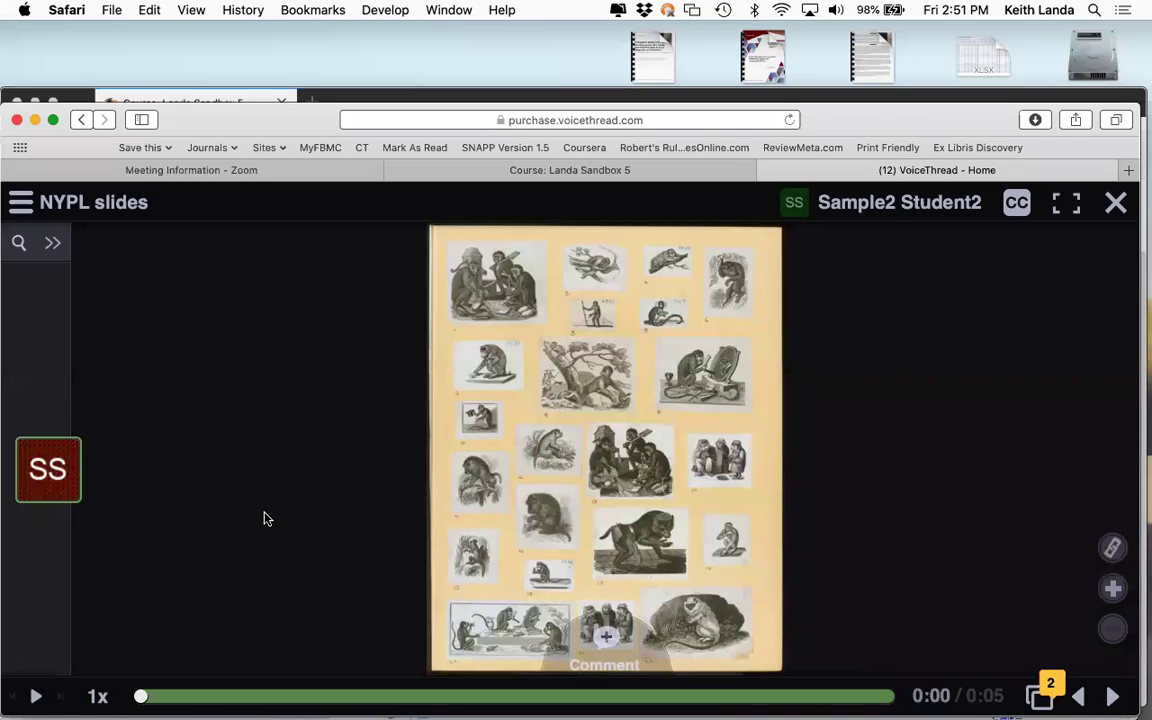
click(60, 480)
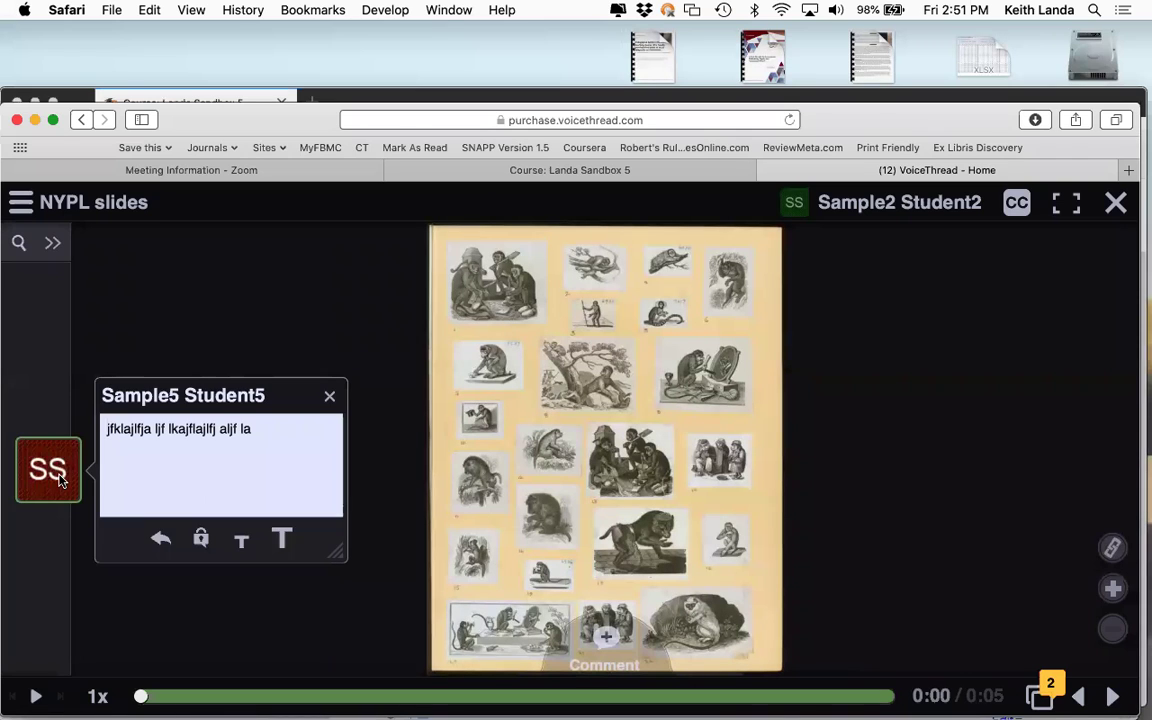
Step: Attempt a video reply to the comment and dismiss Safari's 'not supported' warning
click(161, 541)
mouse_move(622, 645)
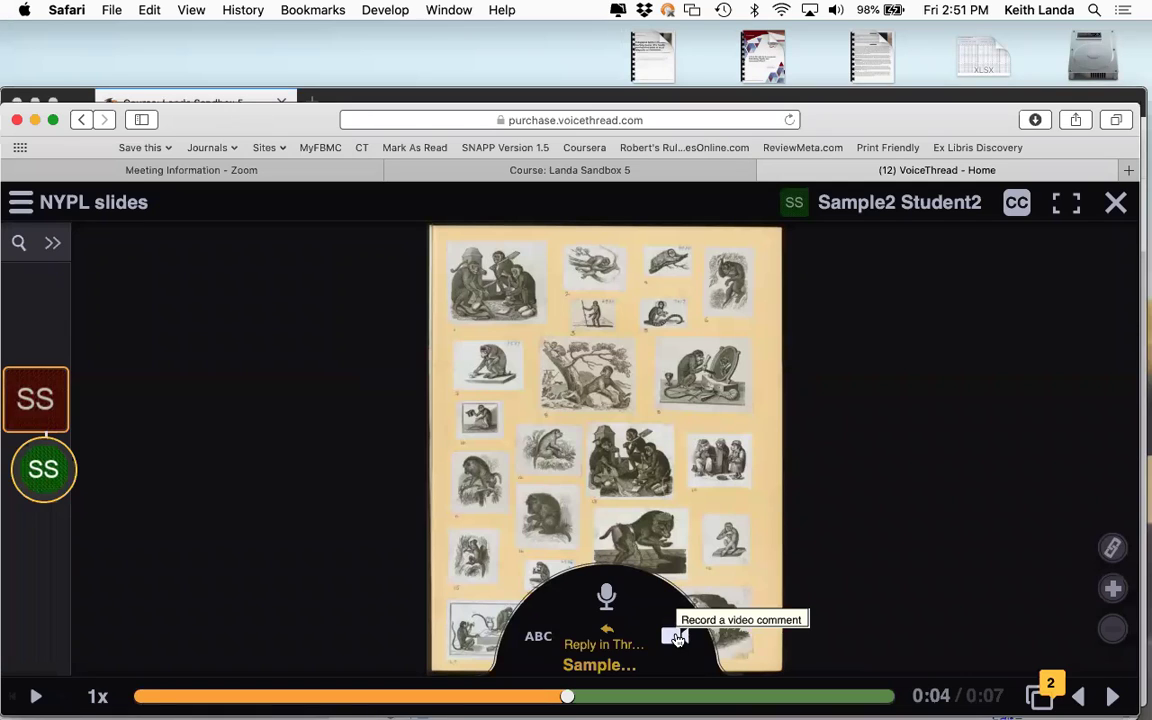
click(676, 638)
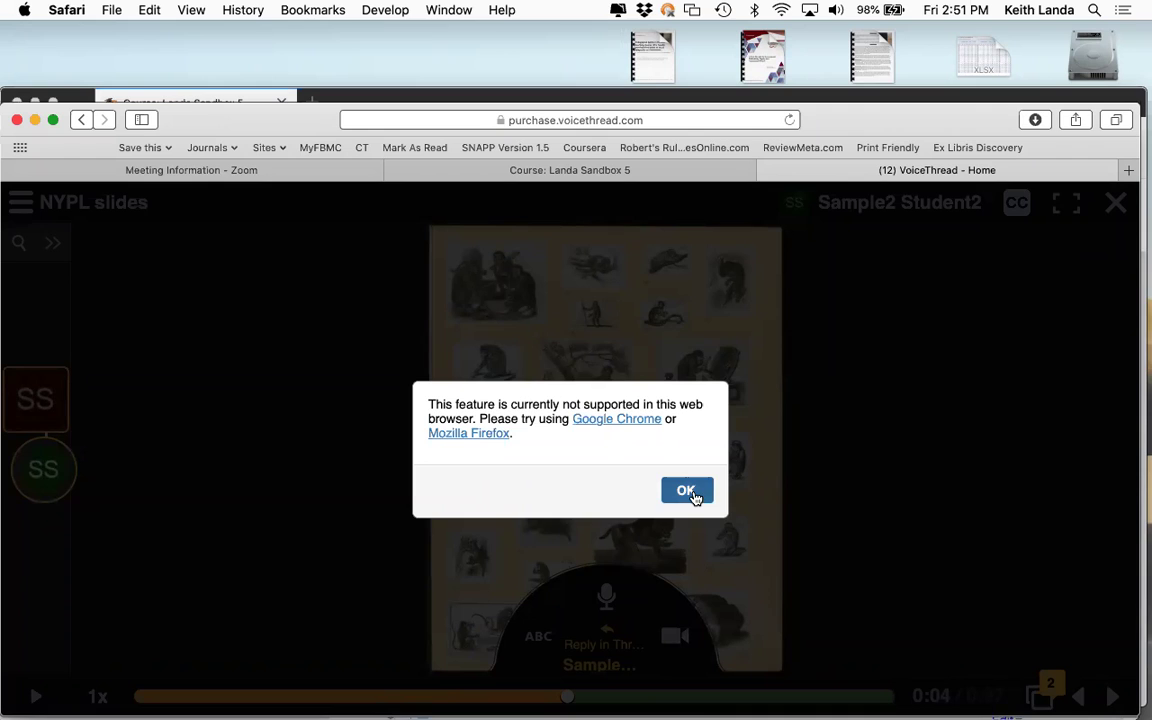
click(686, 491)
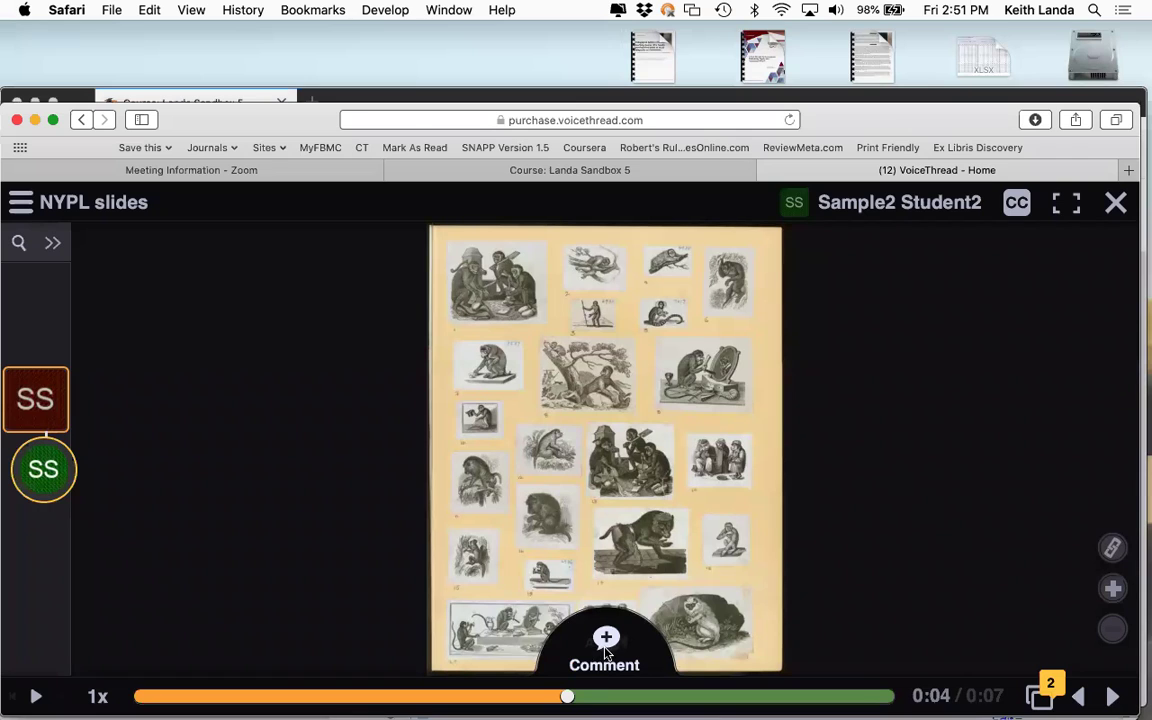
Step: Save a typed text comment on the Monkeys and apes slide and open it beside the earlier one
click(605, 640)
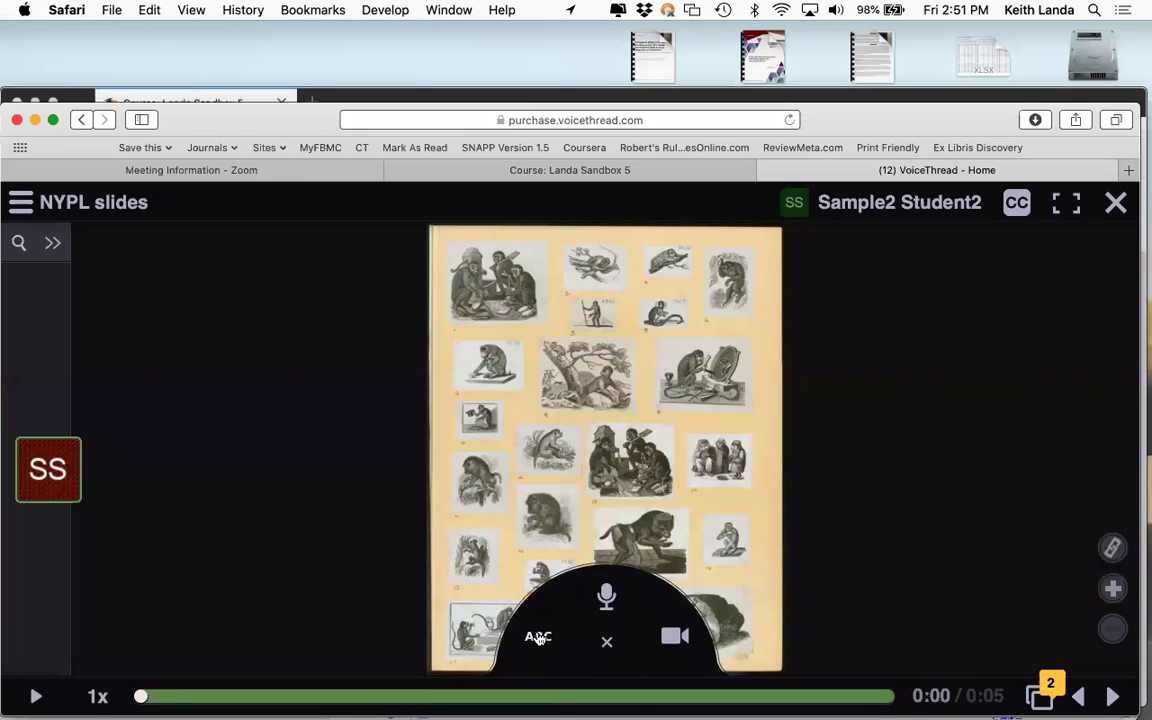
click(538, 638)
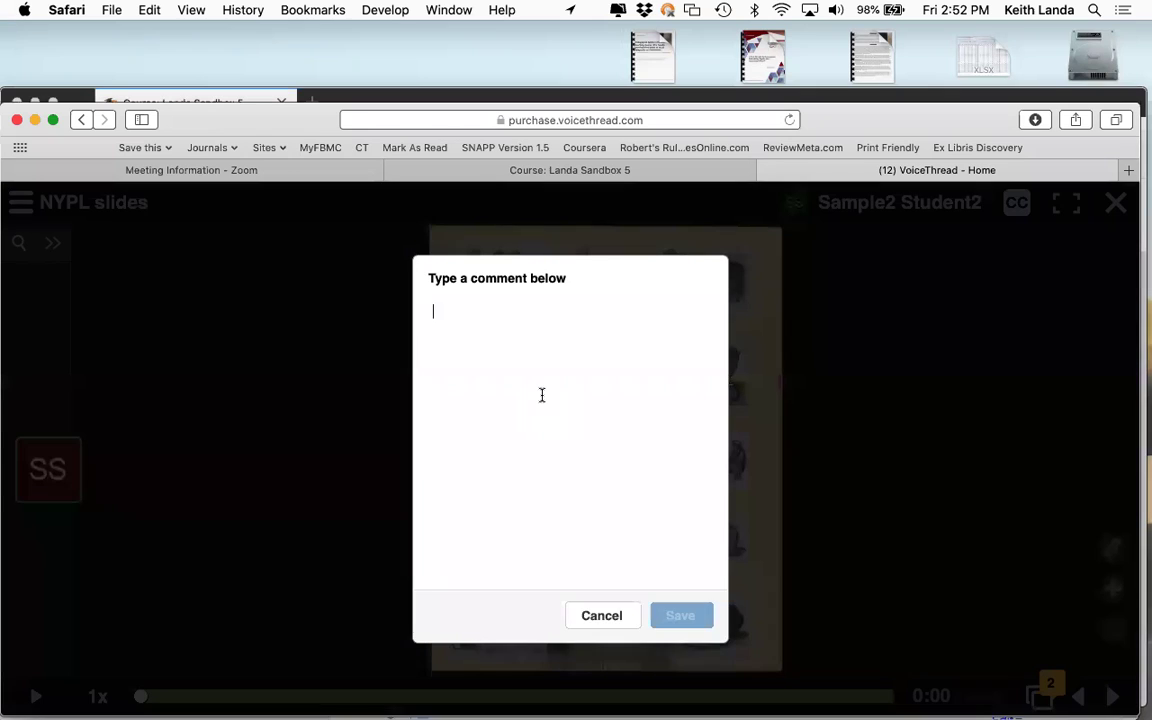
text(jfkldajlfj lajlfja lfj klajk)
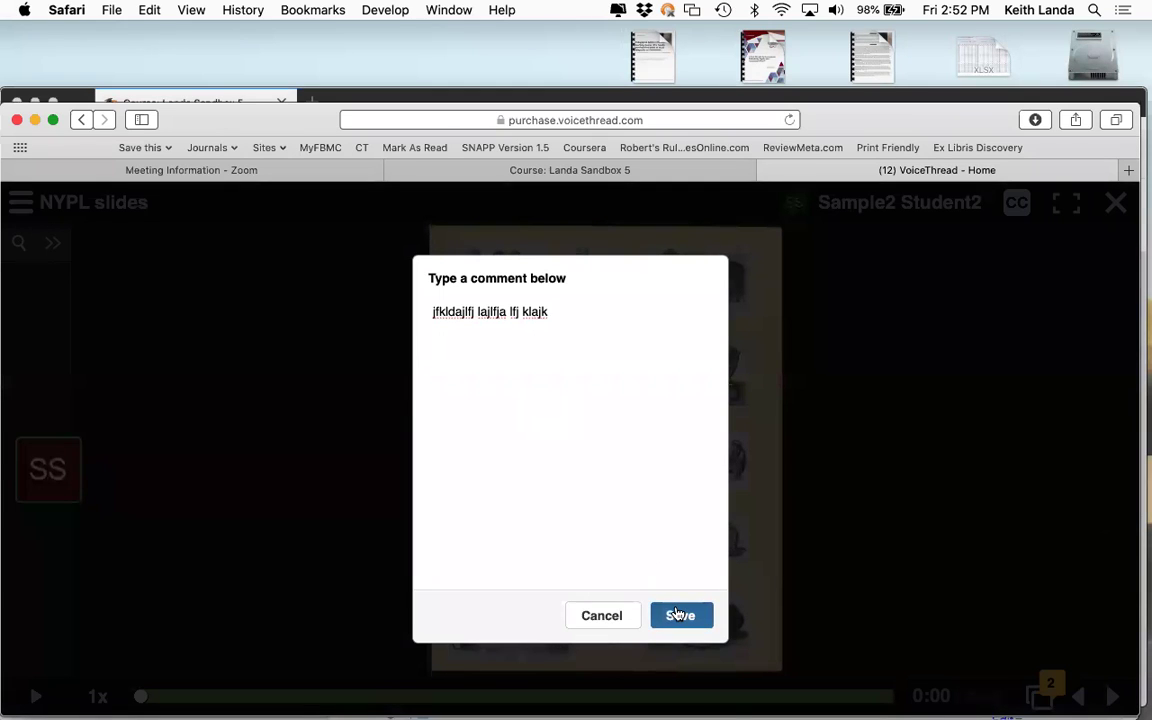
click(678, 615)
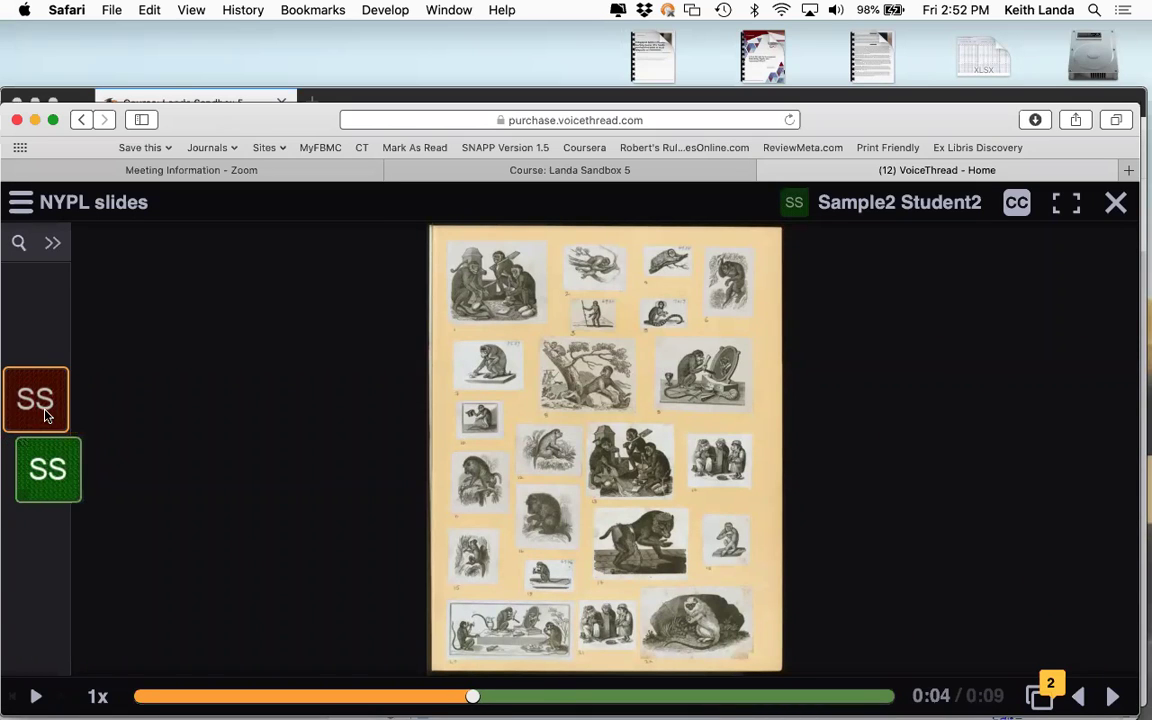
click(72, 448)
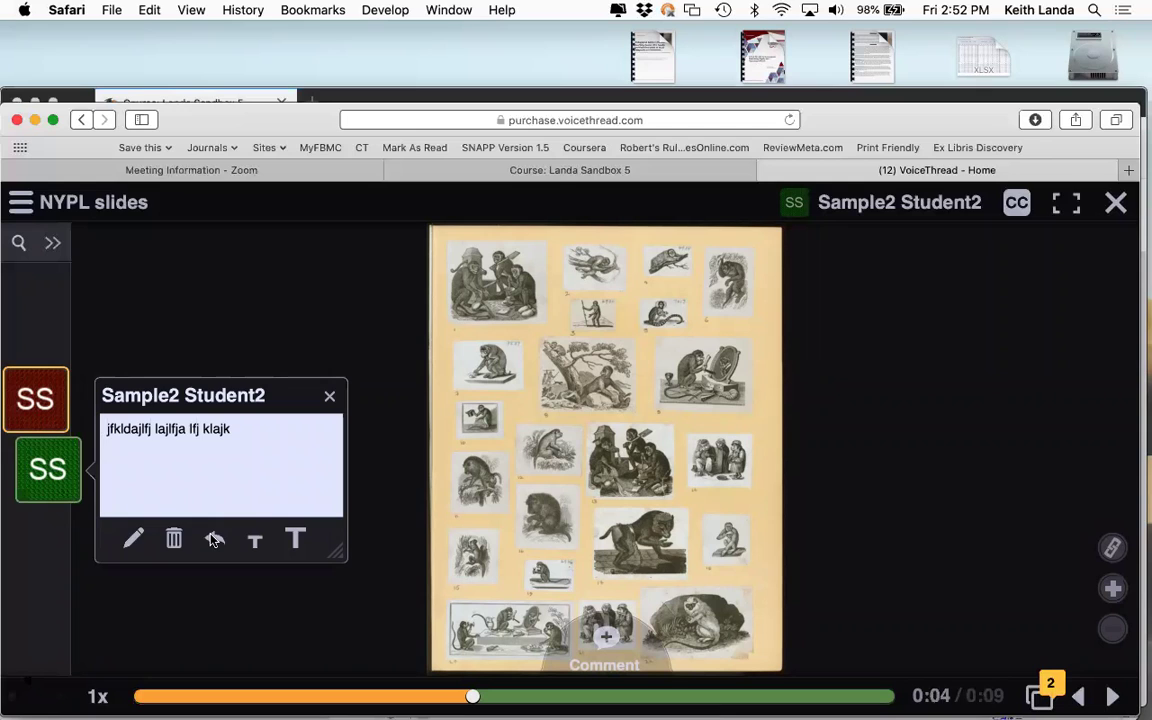
Step: Open the other student's comment and begin a private reply in its comment thread
click(213, 540)
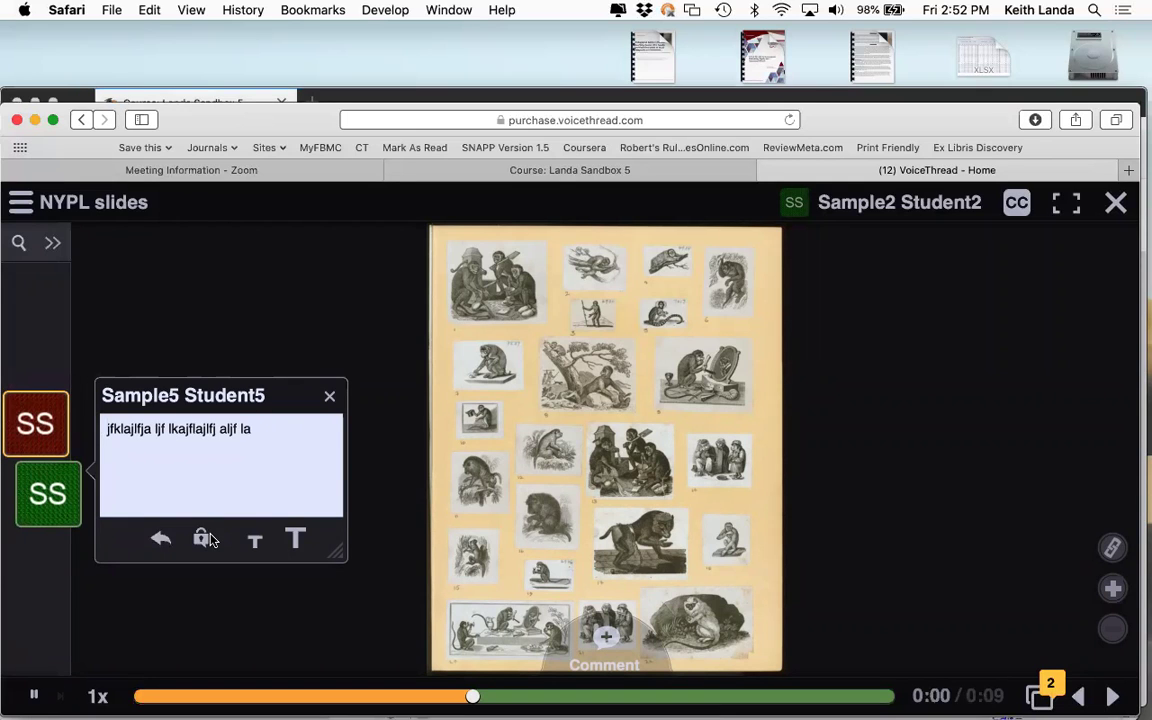
click(158, 540)
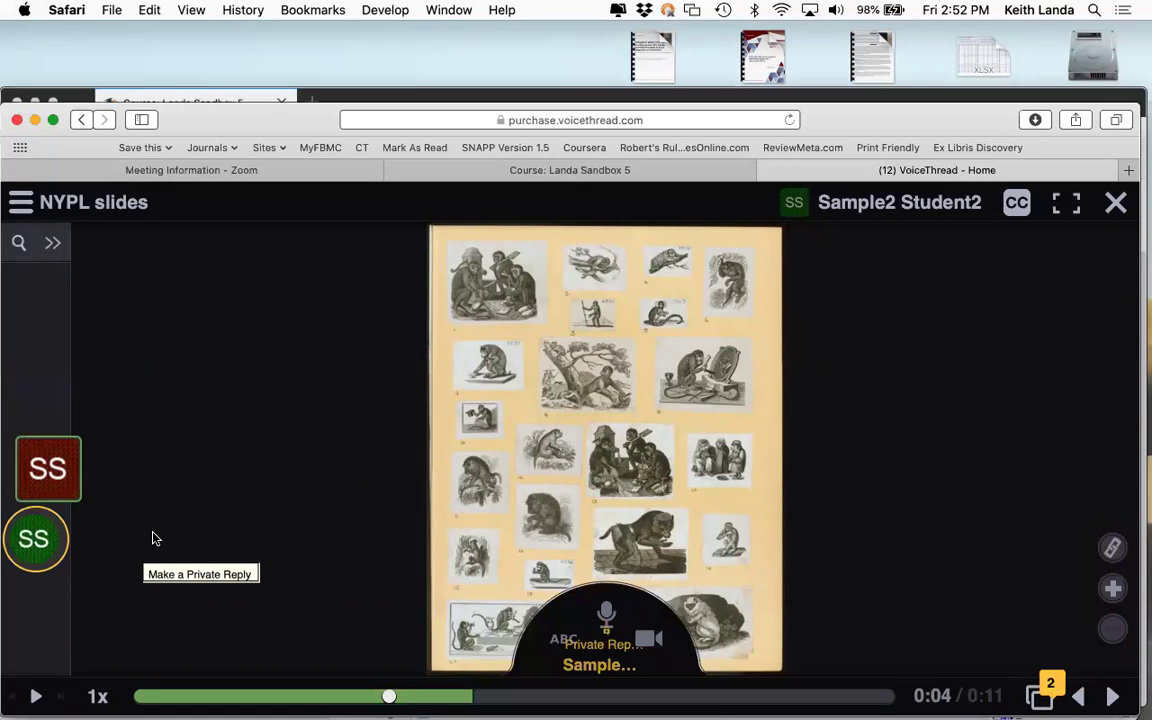
click(565, 638)
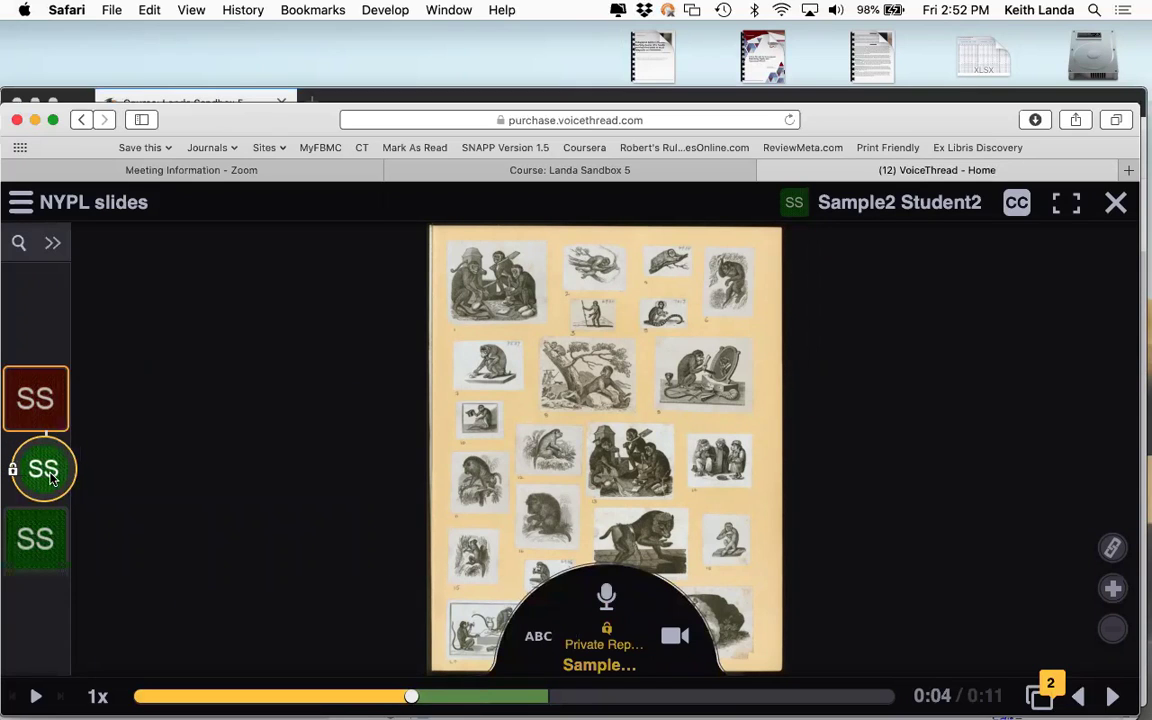
mouse_move(50, 425)
mouse_move(54, 398)
mouse_move(35, 545)
Step: Close the VoiceThread slides tab and open 'Commenting on videos' from the Moodle course page
click(767, 170)
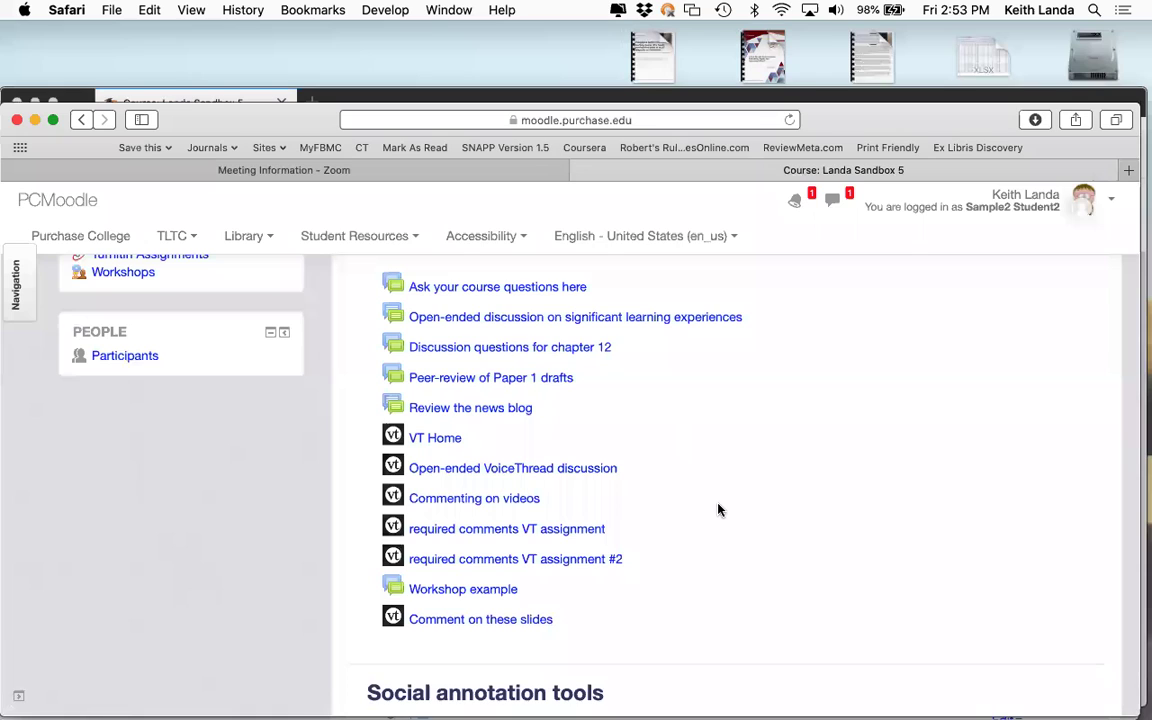
click(513, 500)
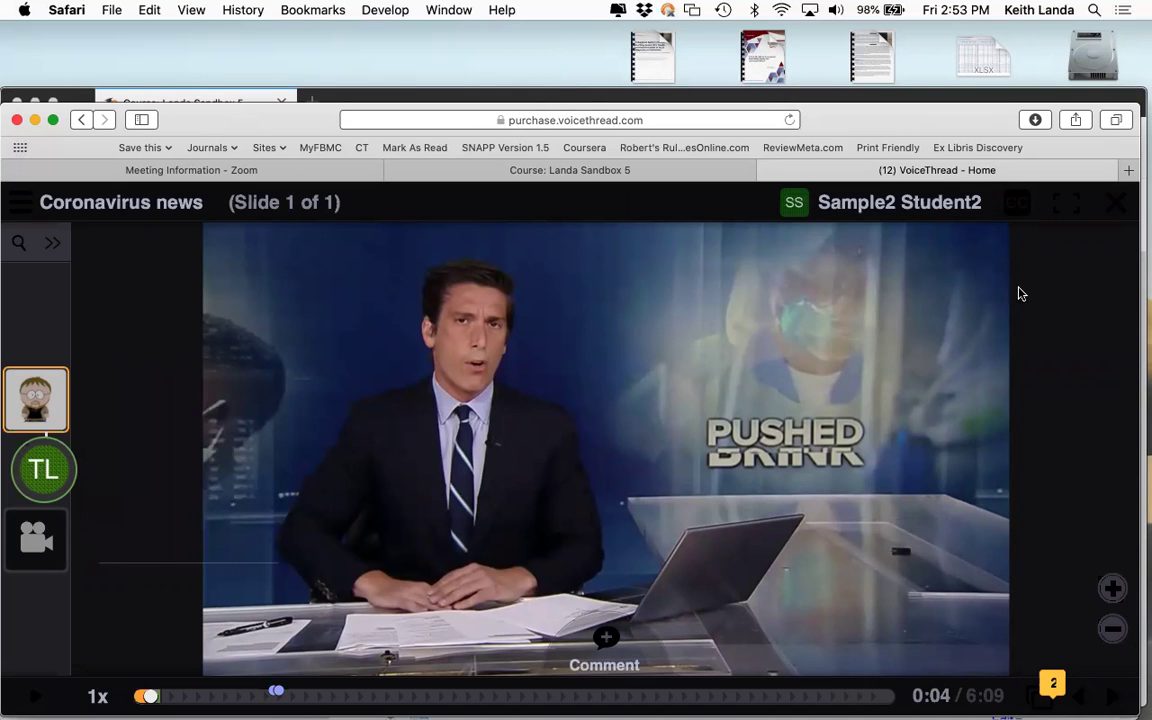
Step: Skip ahead in the Coronavirus news video and play the 'Here's my reply' comment
mouse_move(150, 697)
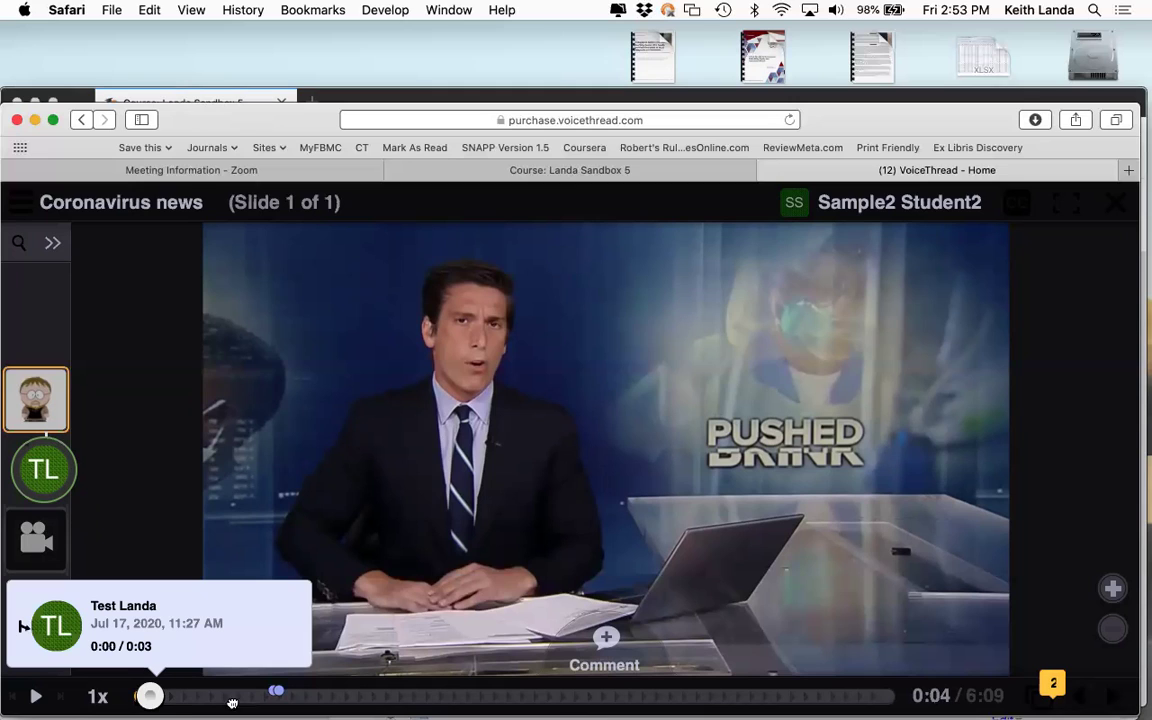
click(534, 697)
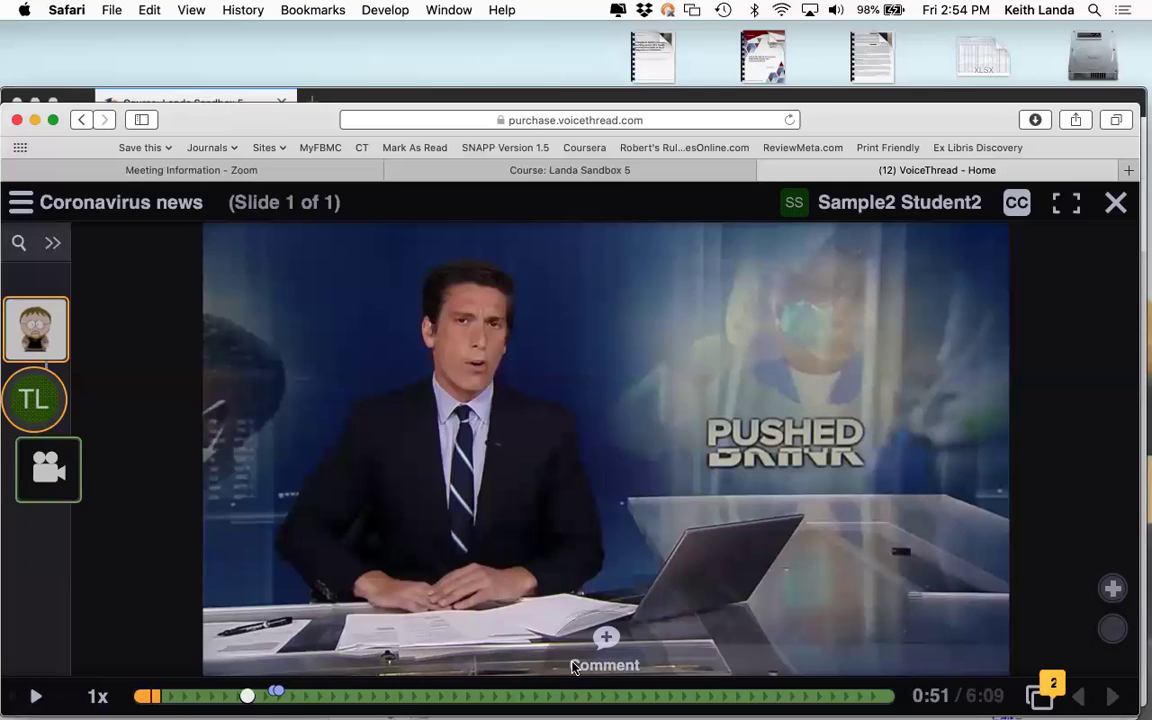
mouse_move(603, 640)
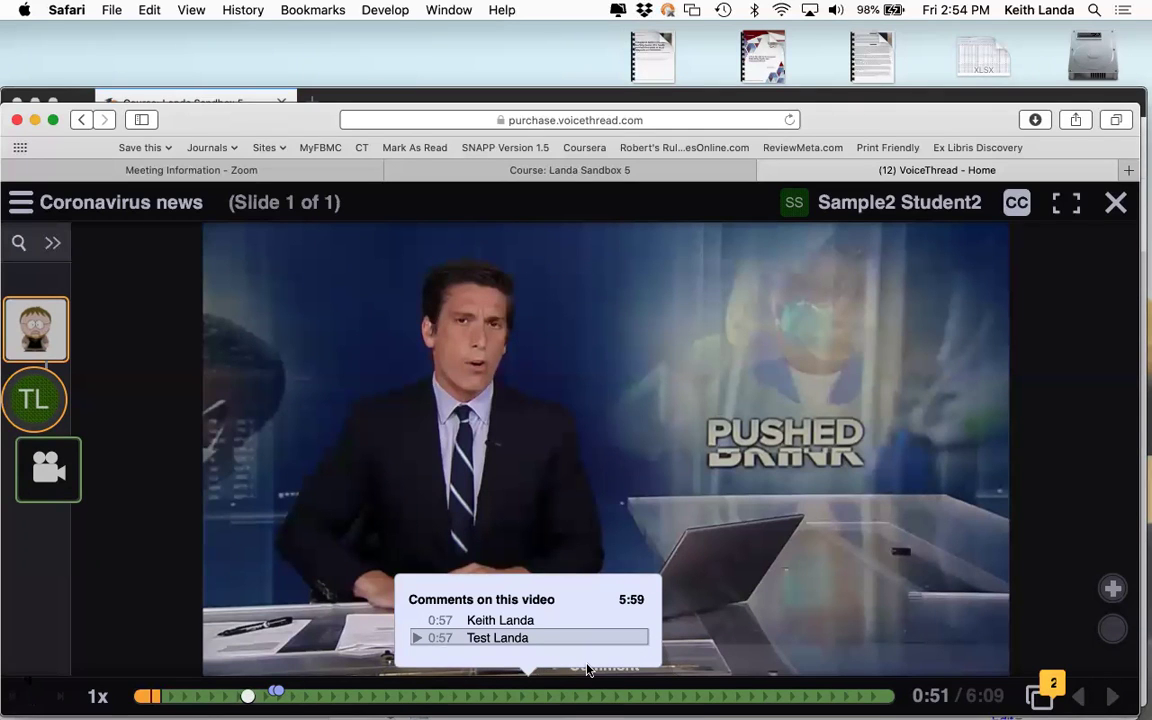
click(497, 638)
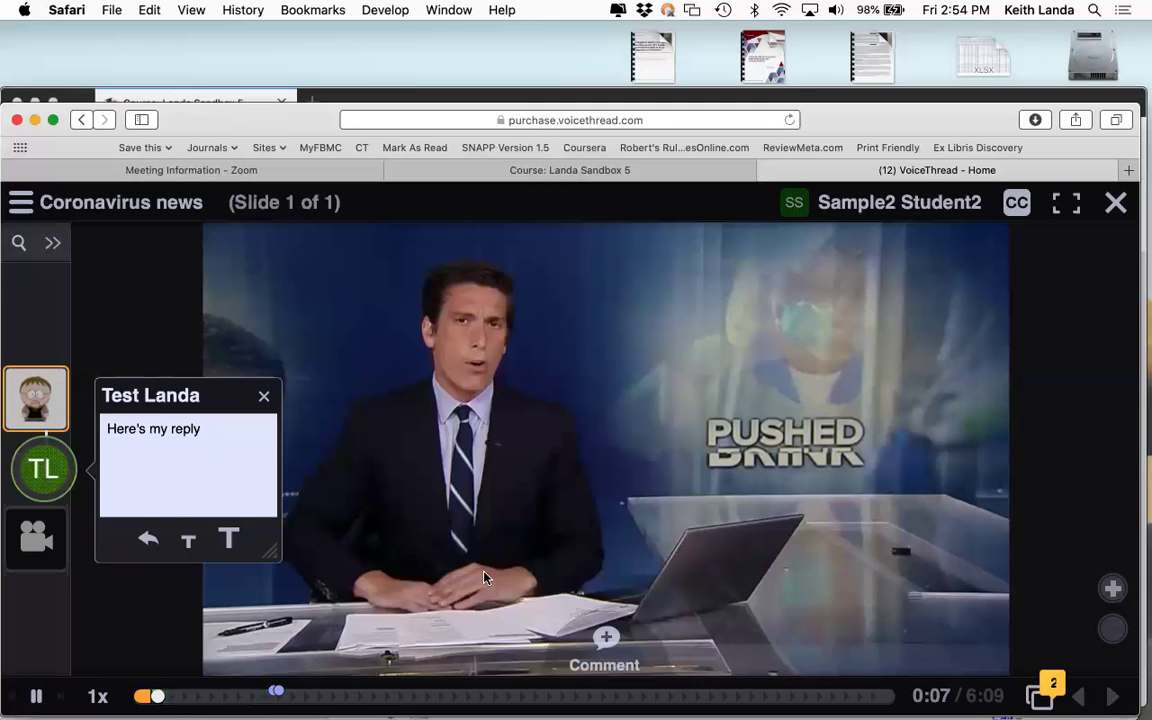
Step: Post the text comment 'ka f ajfl jalfj lajflajl' on the Coronavirus news video, hiding the placement hint
click(602, 640)
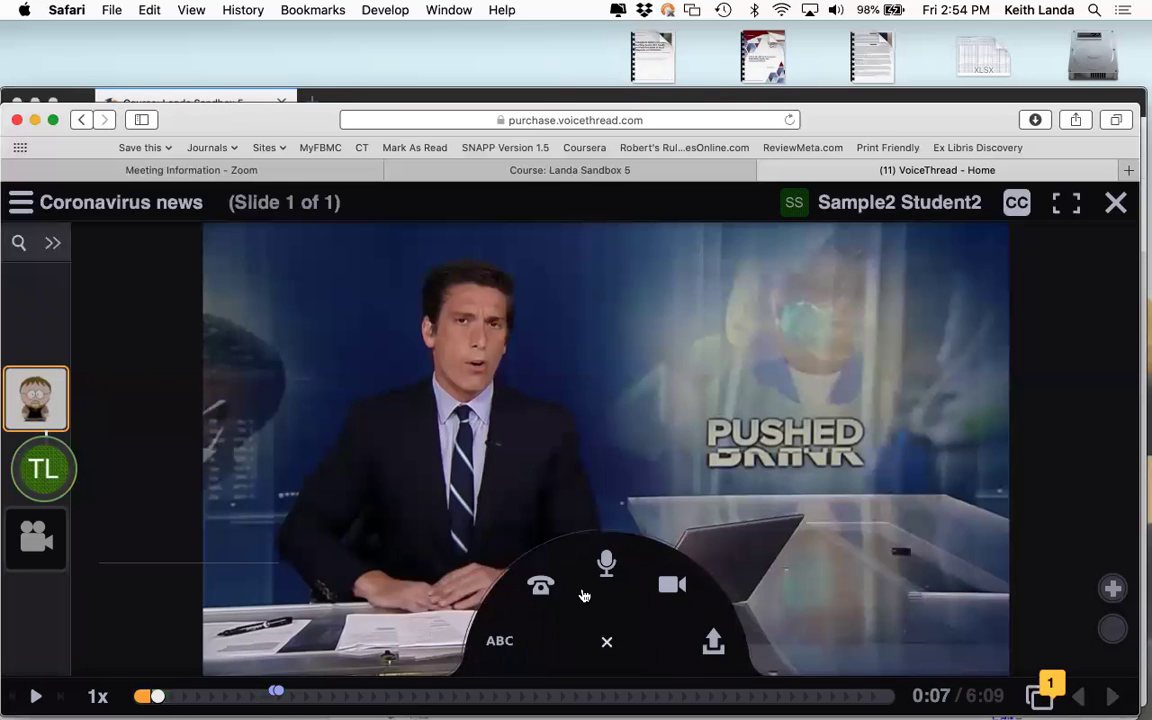
click(606, 641)
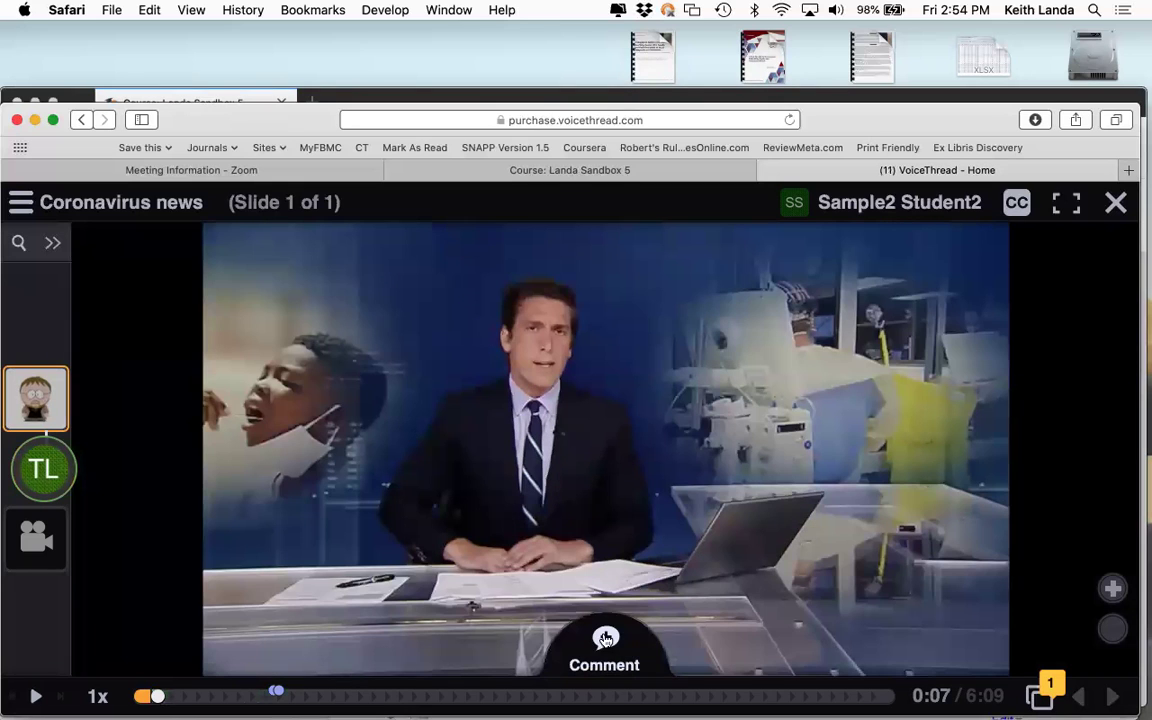
click(606, 639)
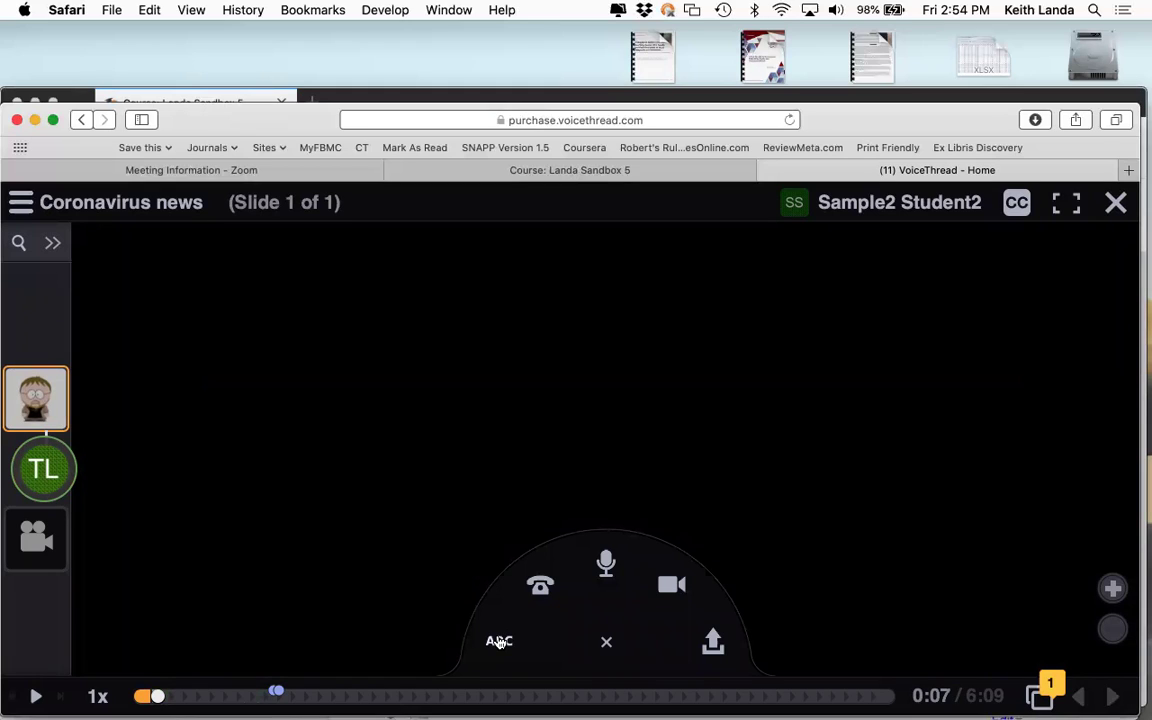
click(499, 641)
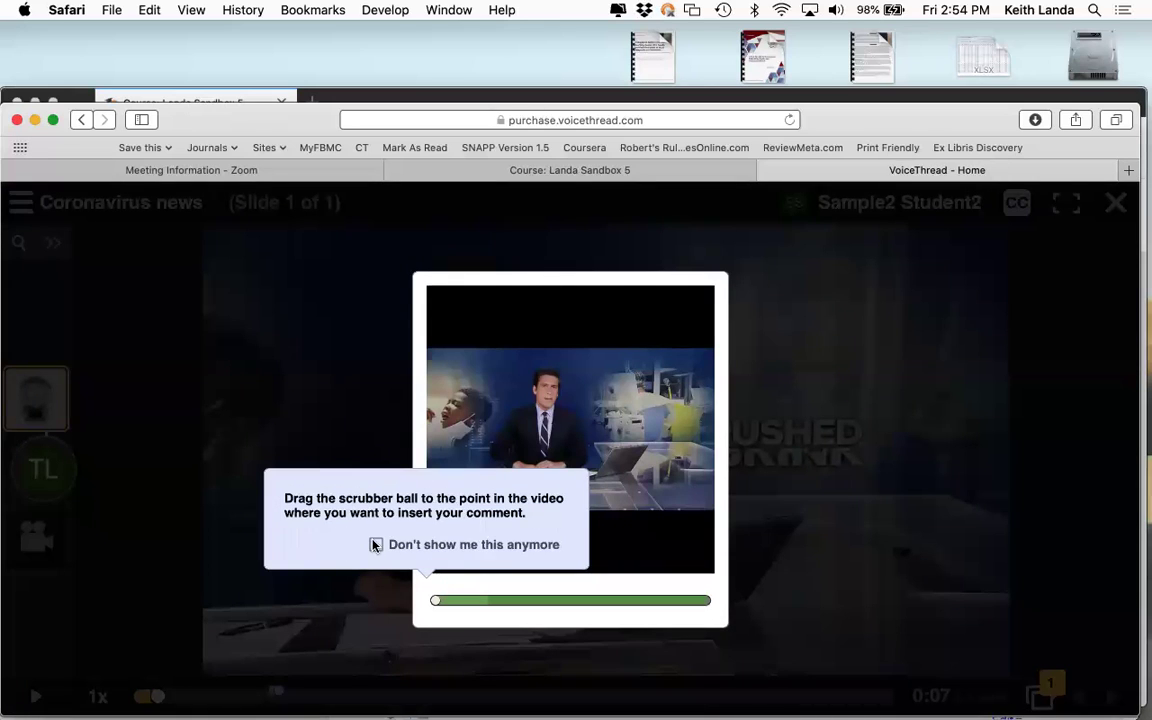
click(376, 544)
text(ka f ajfl jalfj lajflajl)
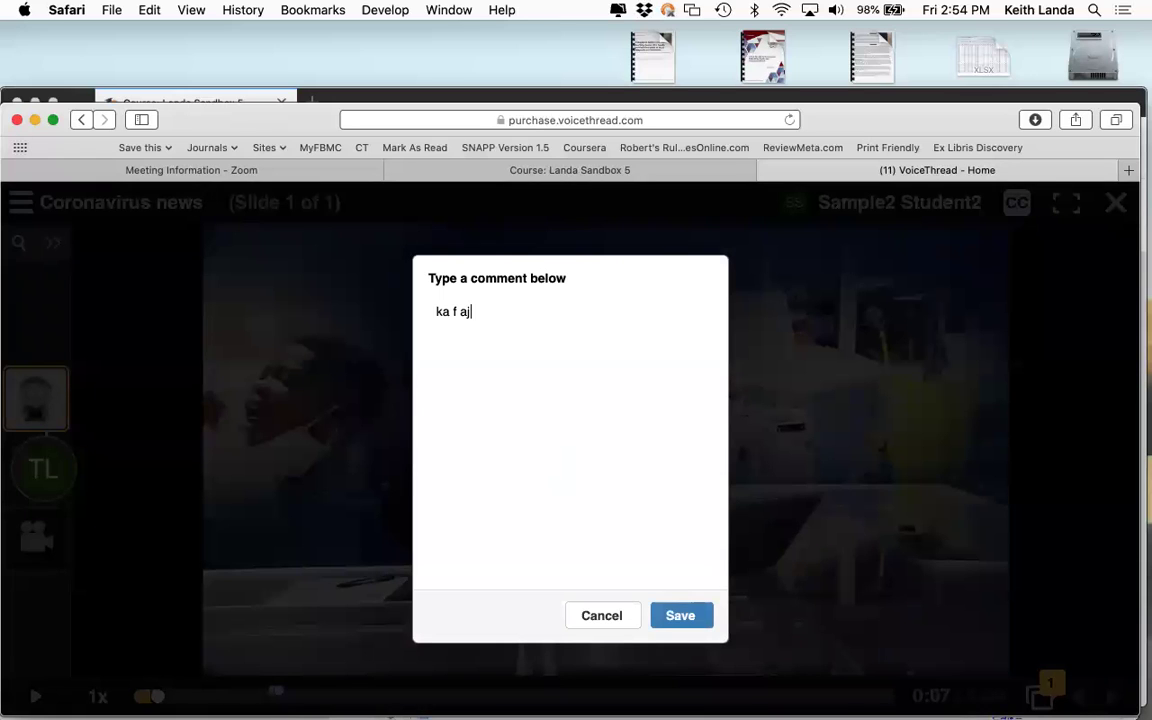
click(679, 614)
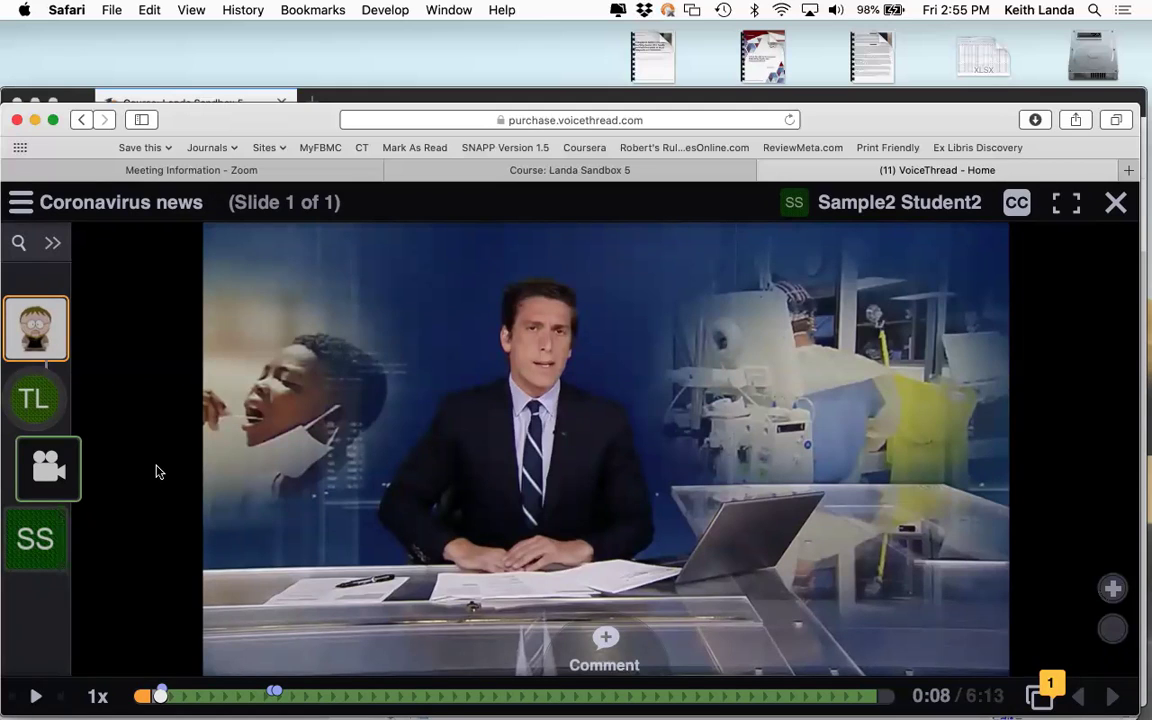
Step: Close the video thread, look over the Moodle course page, and switch to Chrome
mouse_move(505, 697)
click(767, 175)
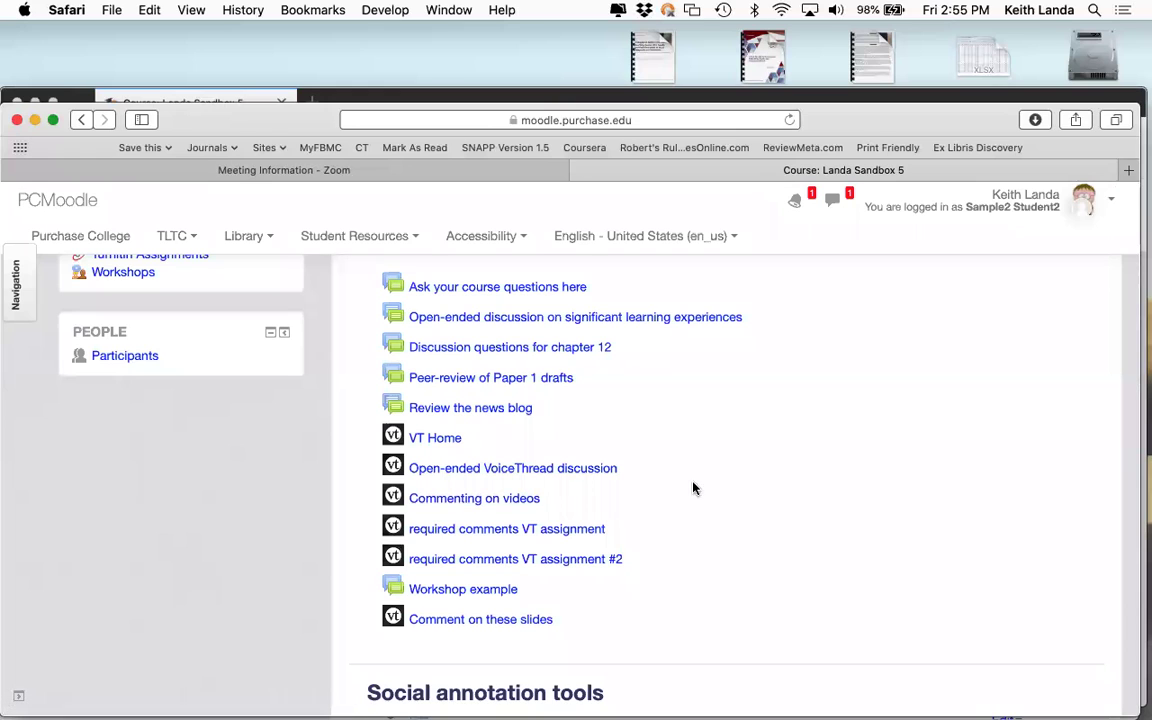
scroll(697, 493, down, 3)
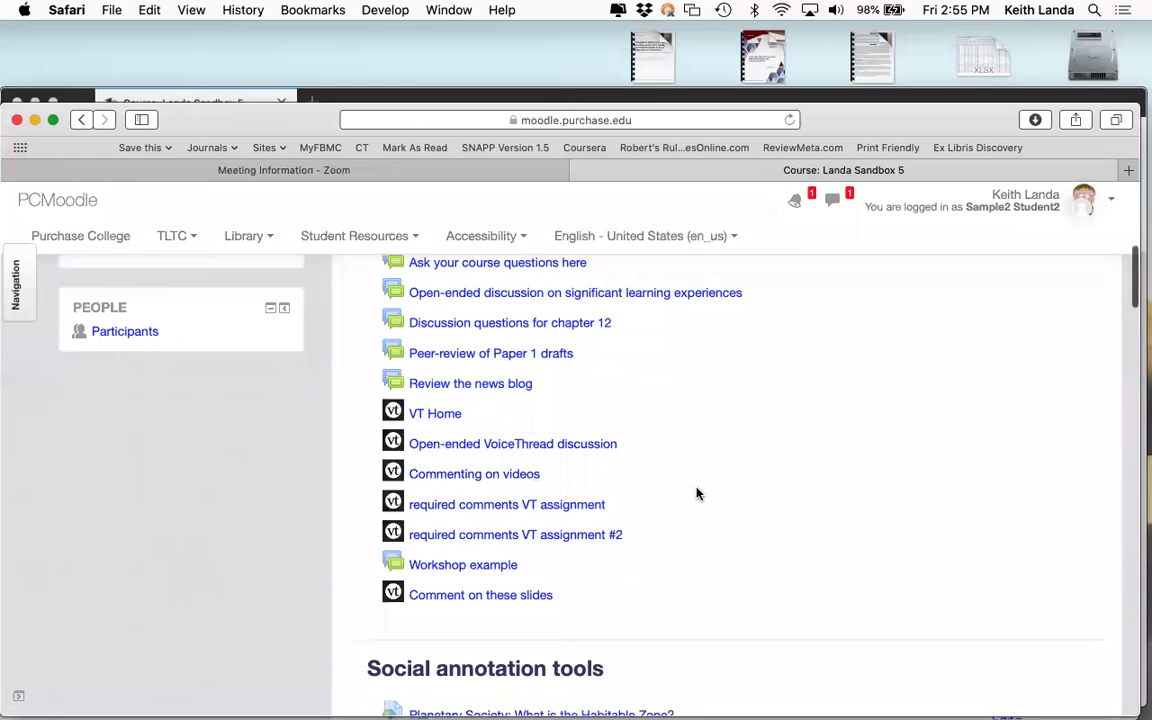
scroll(697, 493, down, 3)
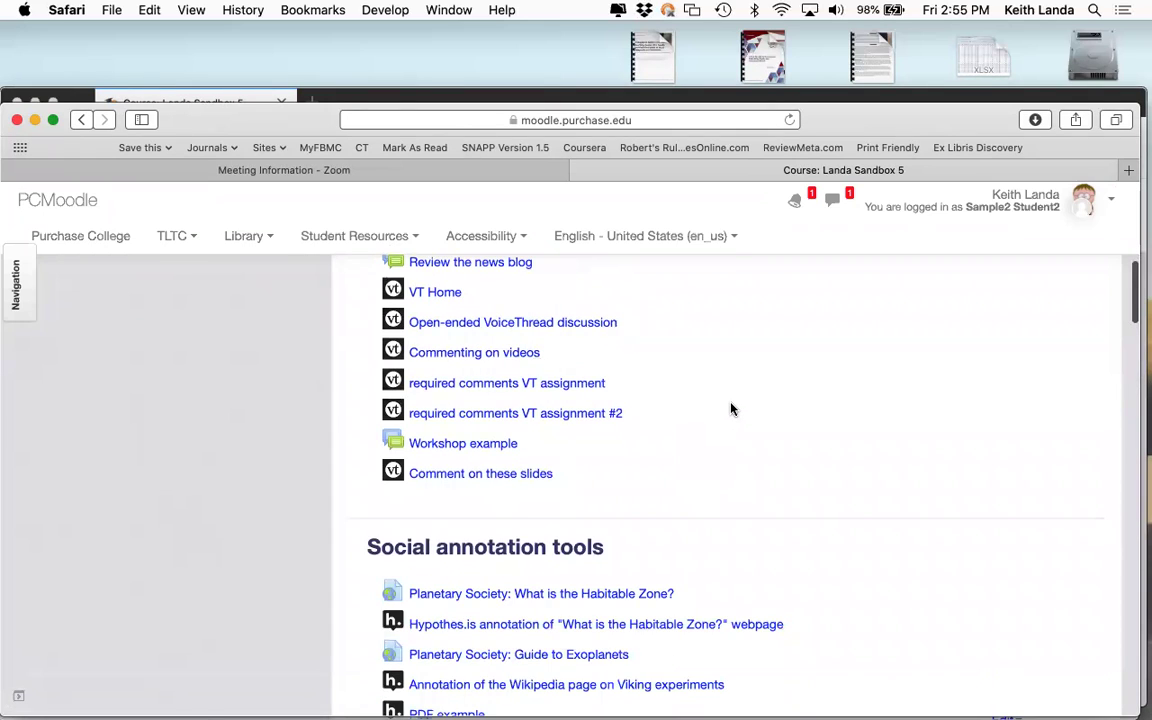
scroll(730, 408, down, 10)
scroll(730, 406, up, 15)
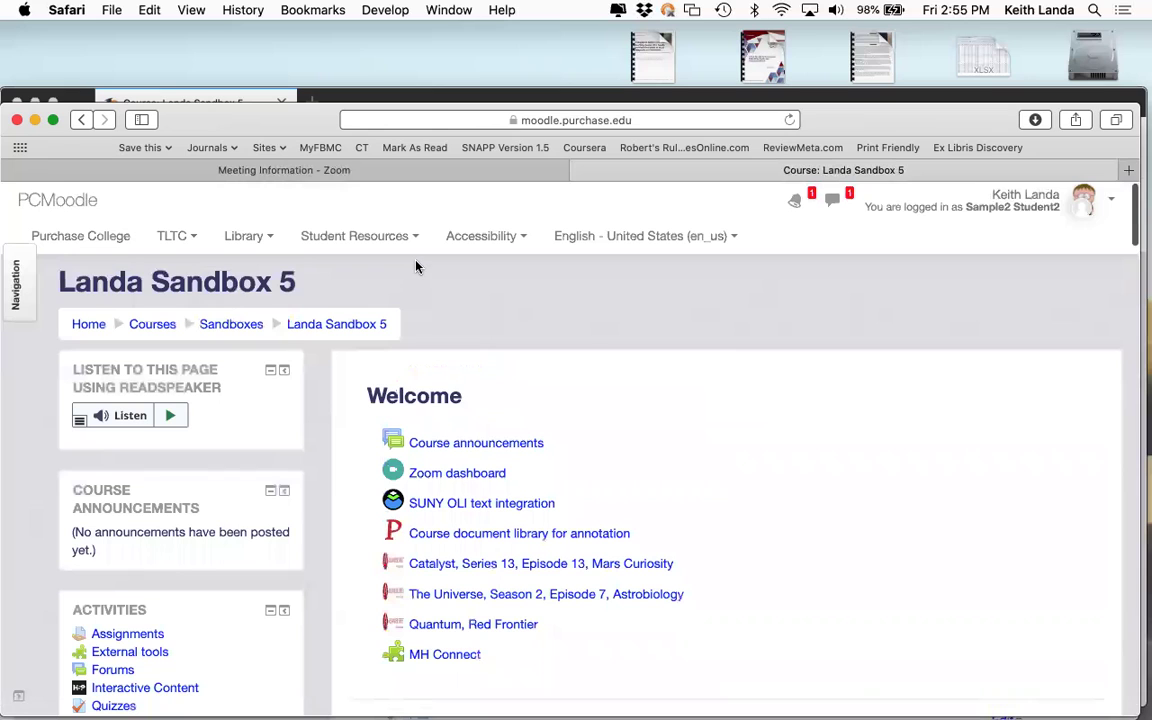
key(super+Tab)
key(super+Tab)
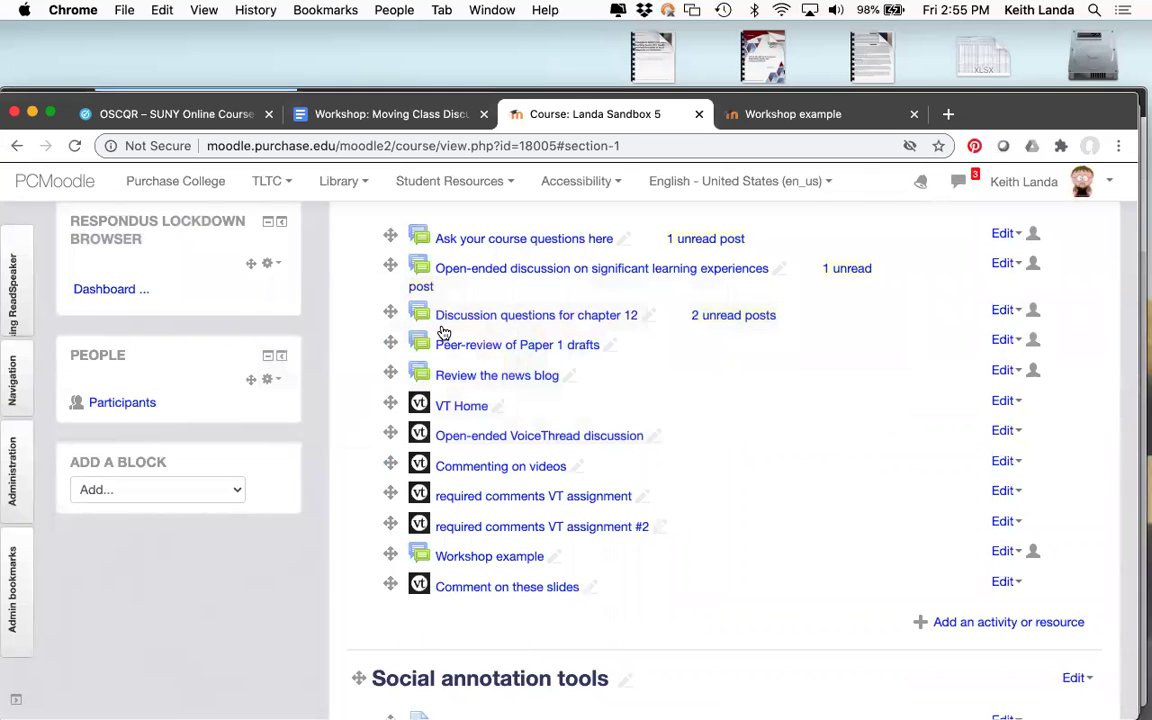
Step: In the workshop outline, select 'Use of nonverbal feedback tools' through 'Use of polling function (discussion?)'
click(395, 114)
scroll(477, 352, down, 2)
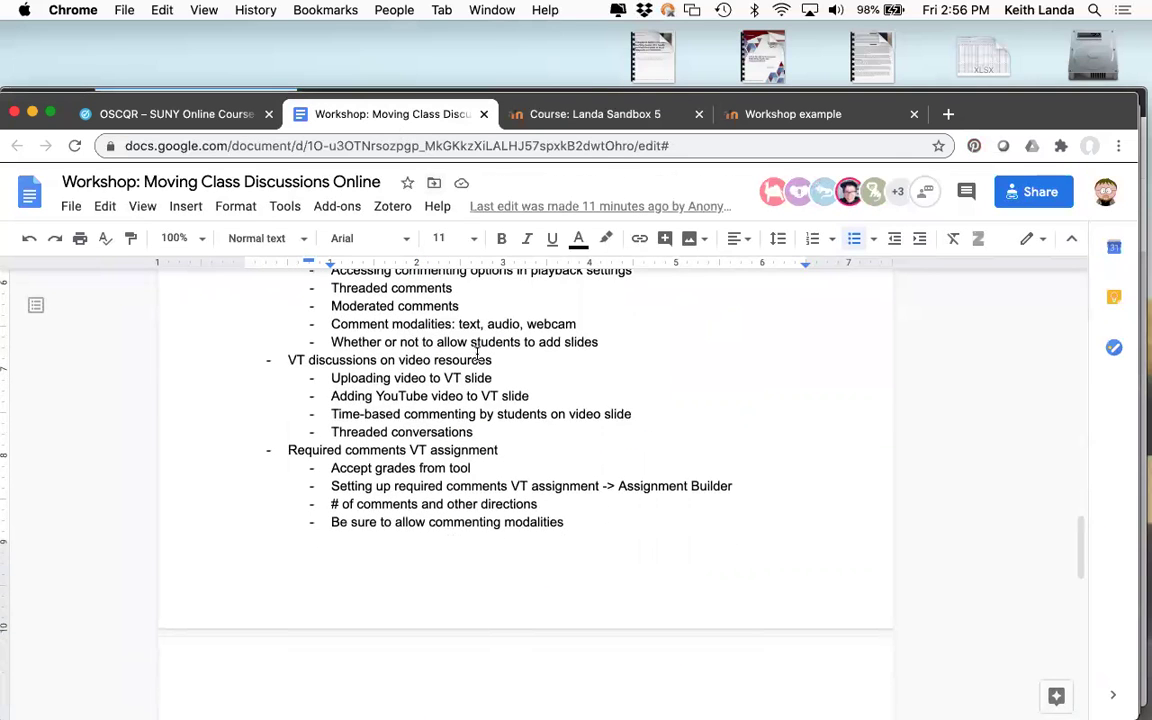
scroll(477, 352, down, 8)
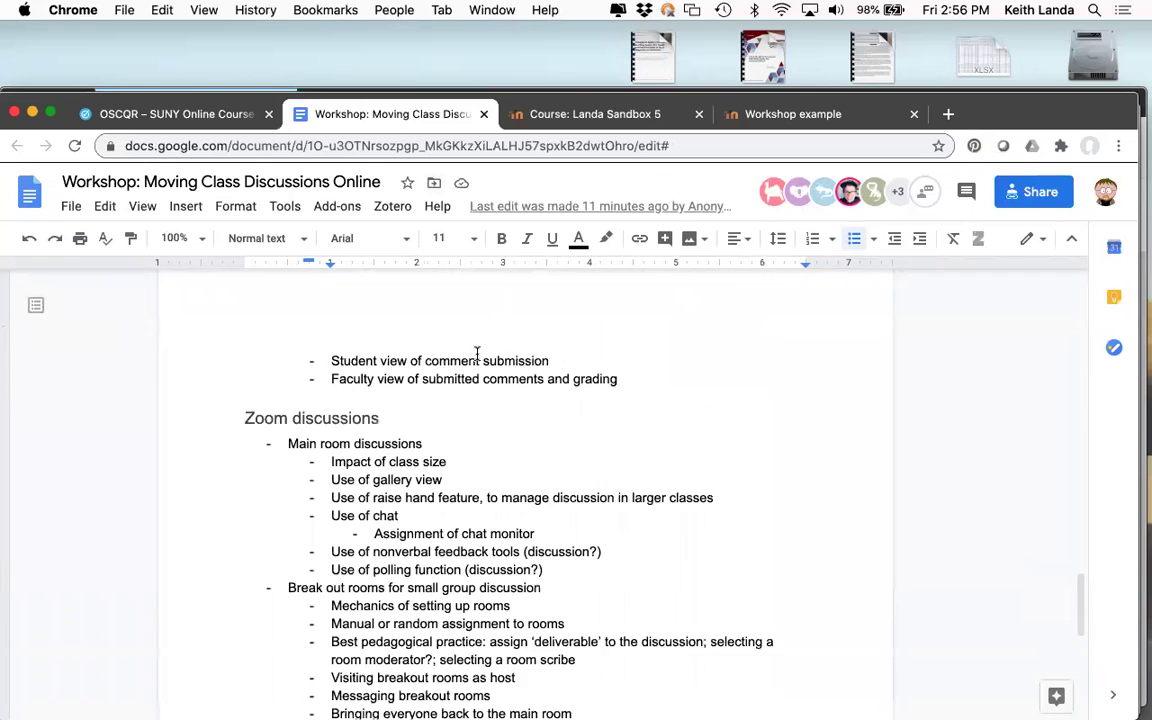
scroll(477, 354, down, 2)
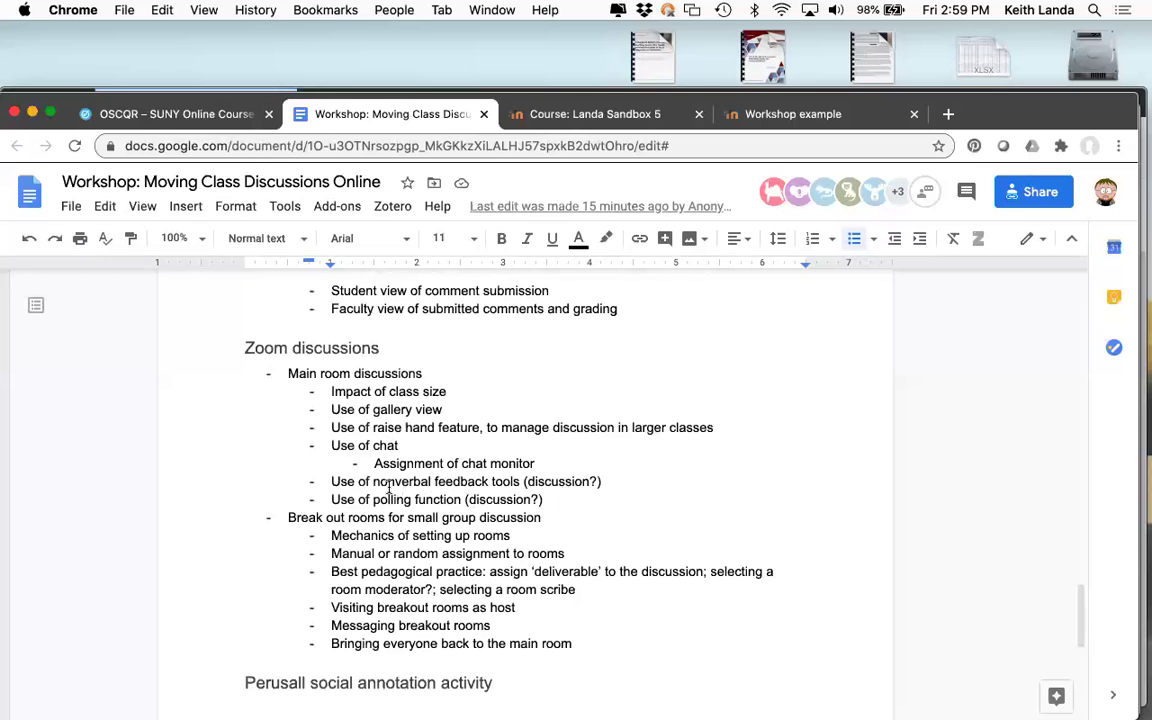
drag(331, 481, 546, 499)
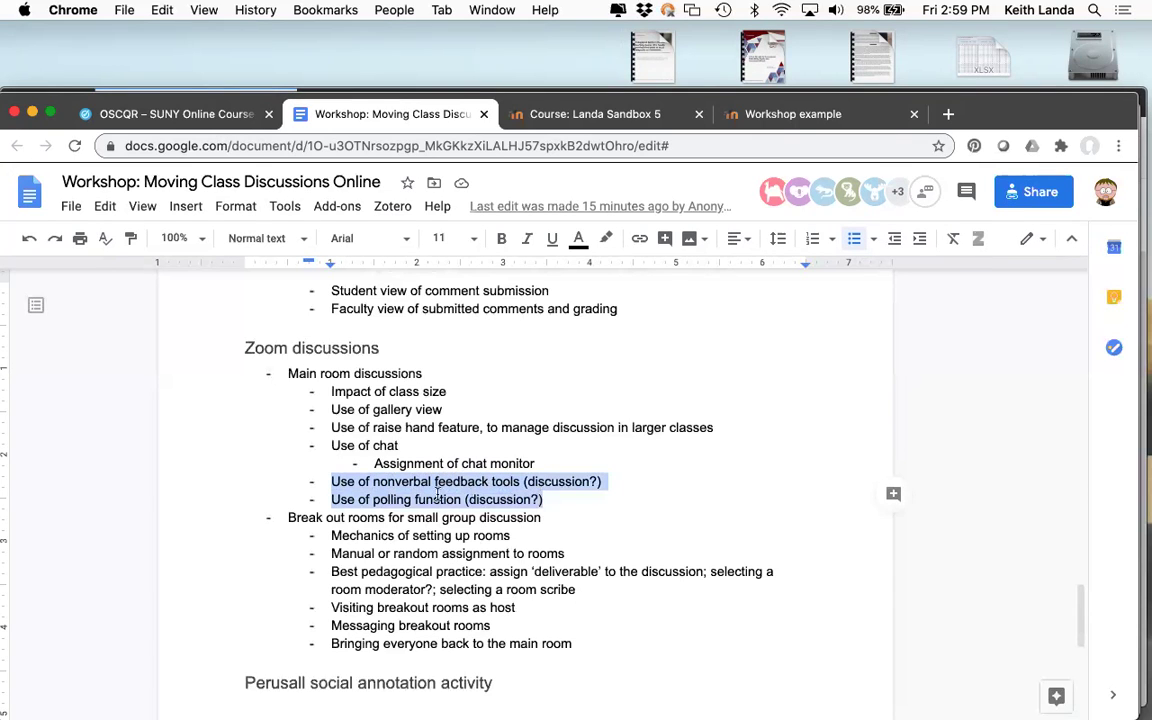